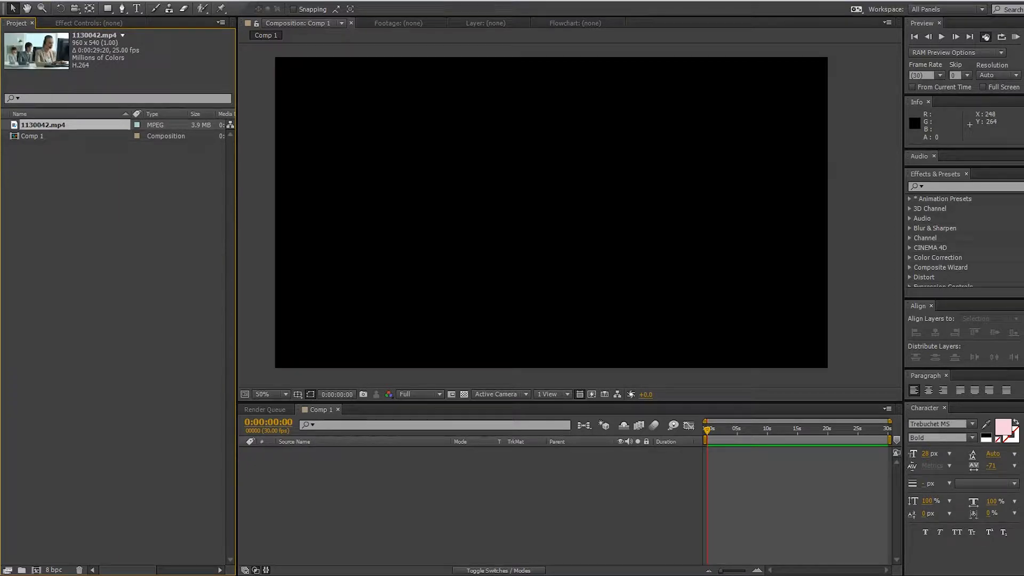
{"action": "left_click", "coordinate": [128, 171]}
{"action": "left_click", "coordinate": [33, 136]}
{"action": "left_click", "coordinate": [43, 125]}
{"action": "left_click", "coordinate": [366, 498]}
{"action": "left_click", "coordinate": [431, 276]}
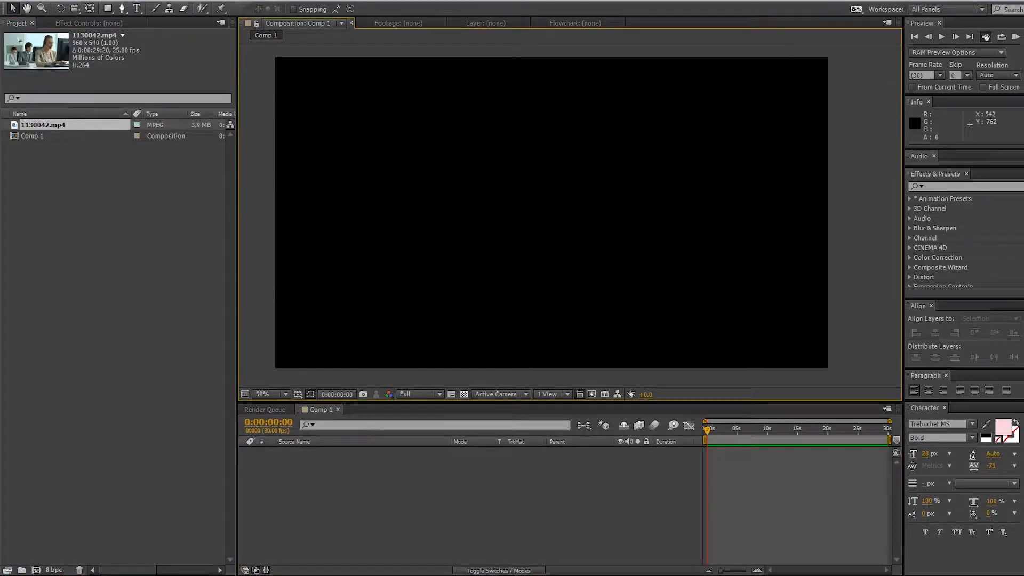
Review the basic composition settings of Comp 1, including its size, frame rate and duration
{"action": "key", "text": "ctrl+k"}
{"action": "left_click_drag", "start_coordinate": [613, 62], "coordinate": [626, 105]}
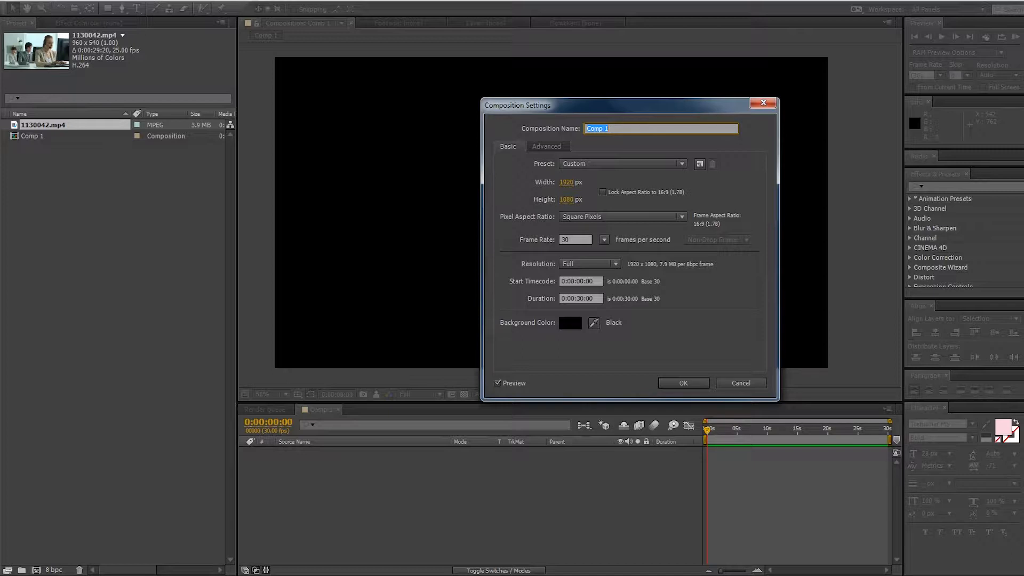
{"action": "left_click_drag", "start_coordinate": [626, 105], "coordinate": [745, 20]}
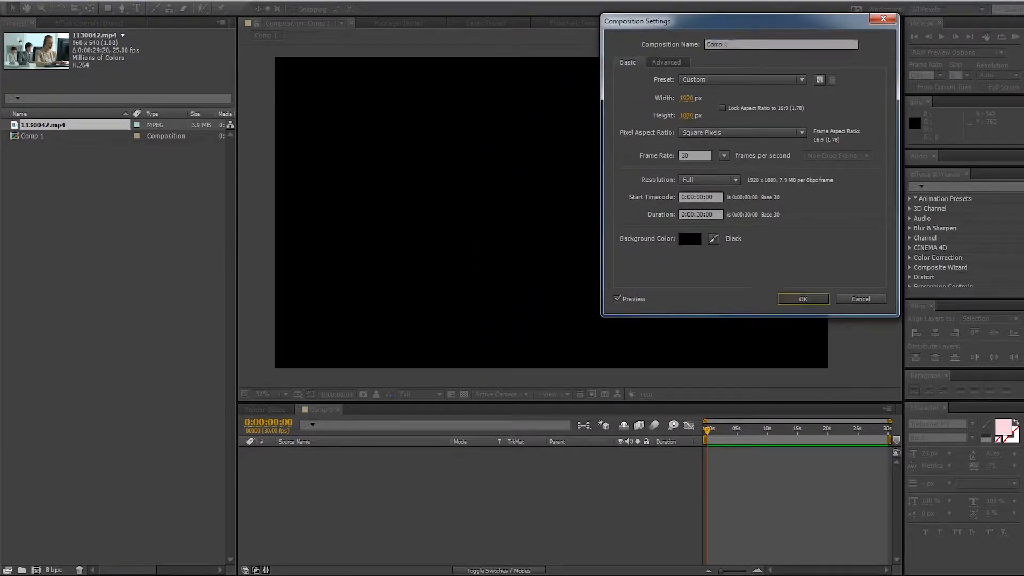
{"action": "key", "text": "Return"}
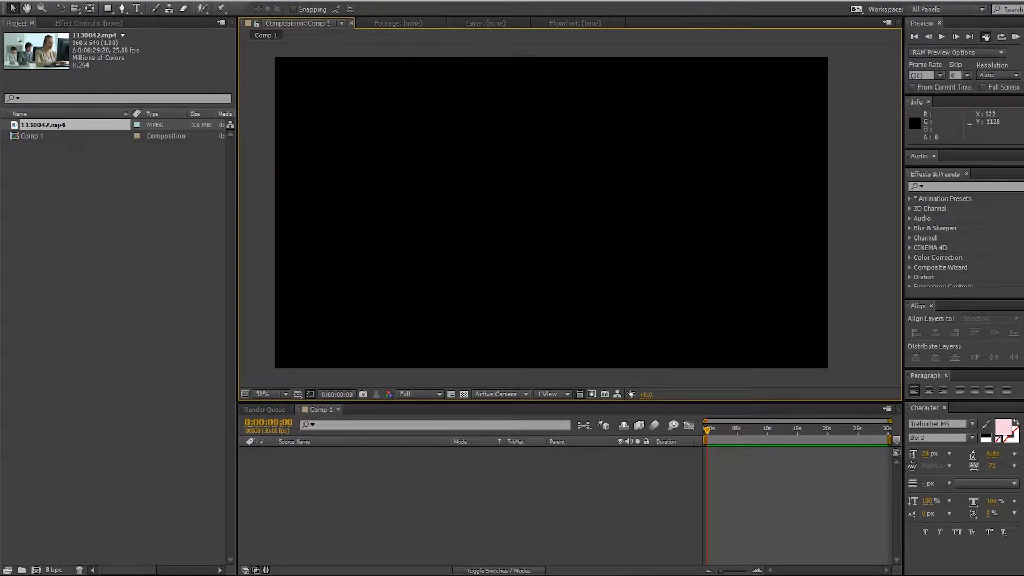
Add a white solid layer of 1920 x 1080 px to Comp 1
{"action": "right_click", "coordinate": [351, 346]}
{"action": "mouse_move", "coordinate": [426, 353]}
{"action": "left_click", "coordinate": [528, 382]}
{"action": "left_click", "coordinate": [539, 409]}
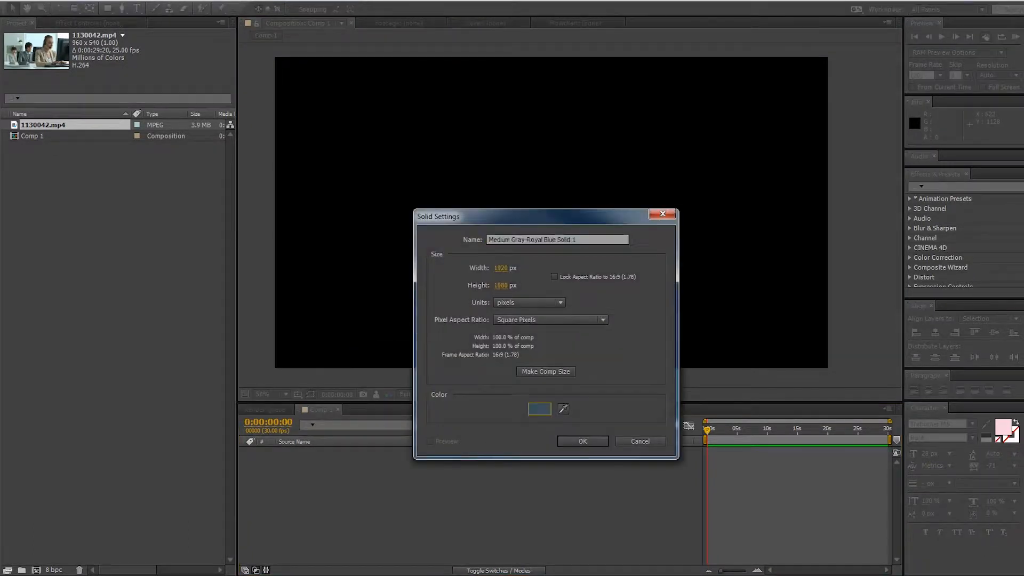
{"action": "left_click", "coordinate": [1021, 163]}
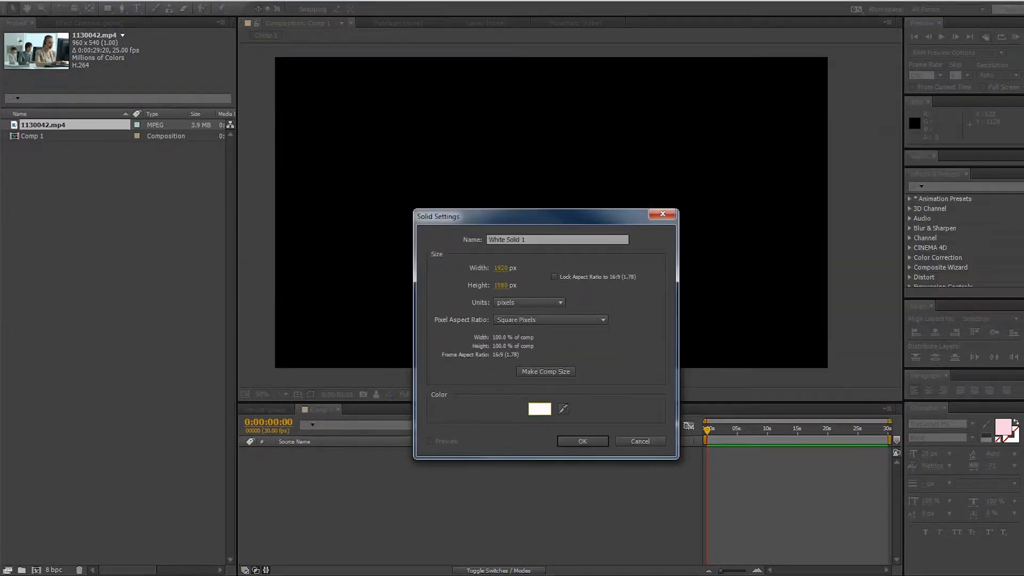
{"action": "left_click", "coordinate": [582, 441]}
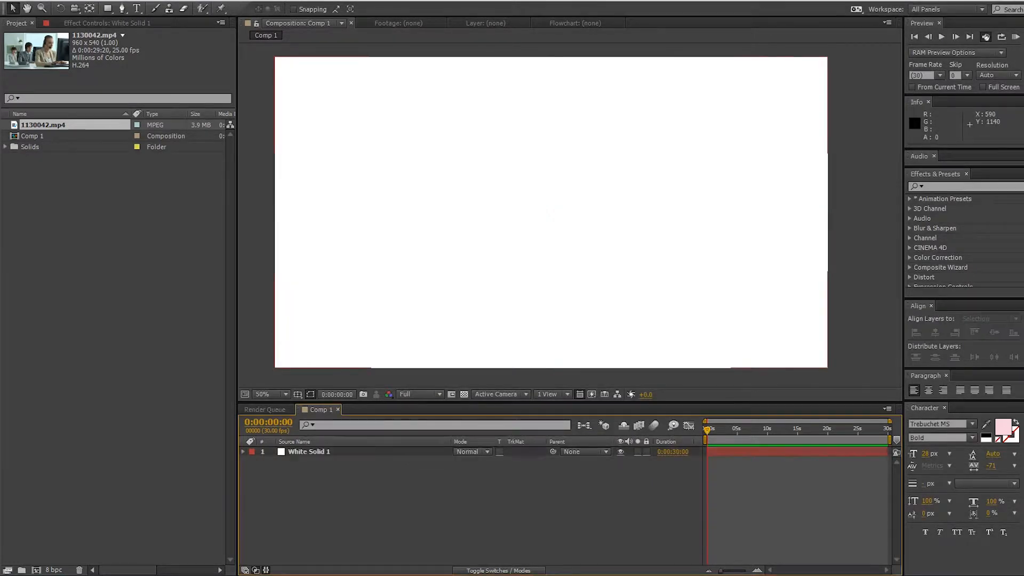
Rename the white solid layer as bg
{"action": "key", "text": "Return"}
{"action": "type", "text": "bg"}
{"action": "left_click", "coordinate": [445, 501]}
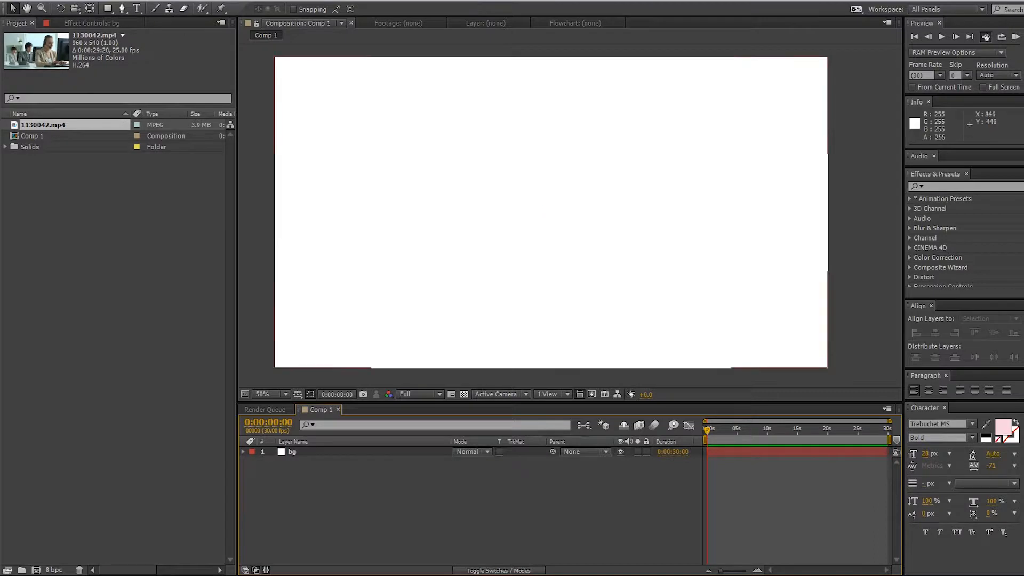
Draw a blue pentagon of about 221 px outer radius with the Polygon tool on a new shape layer, in the composition's upper middle
{"action": "left_click_drag", "start_coordinate": [454, 226], "coordinate": [462, 229]}
{"action": "key", "text": "q"}
{"action": "left_click", "coordinate": [108, 8]}
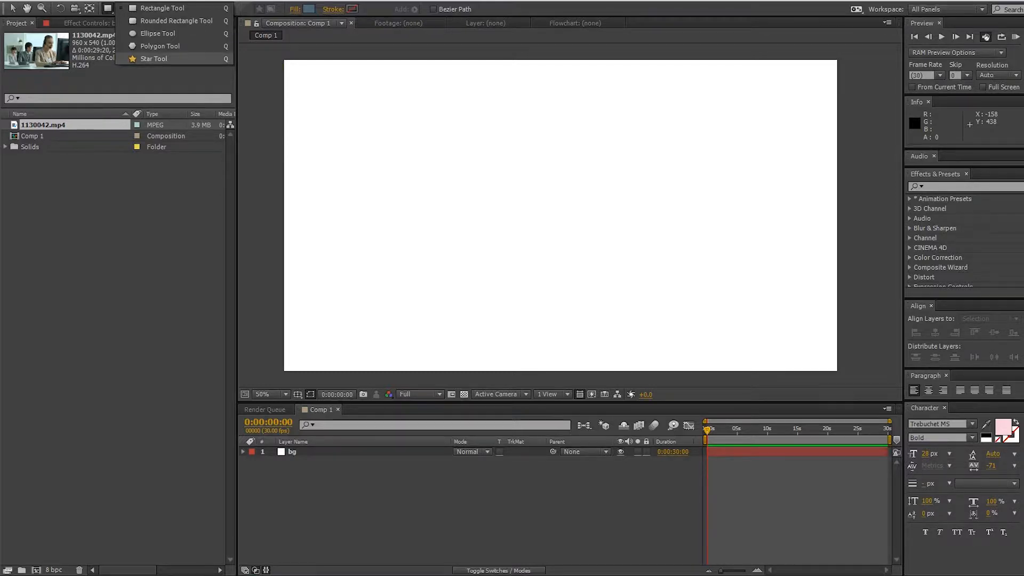
{"action": "left_click", "coordinate": [160, 46]}
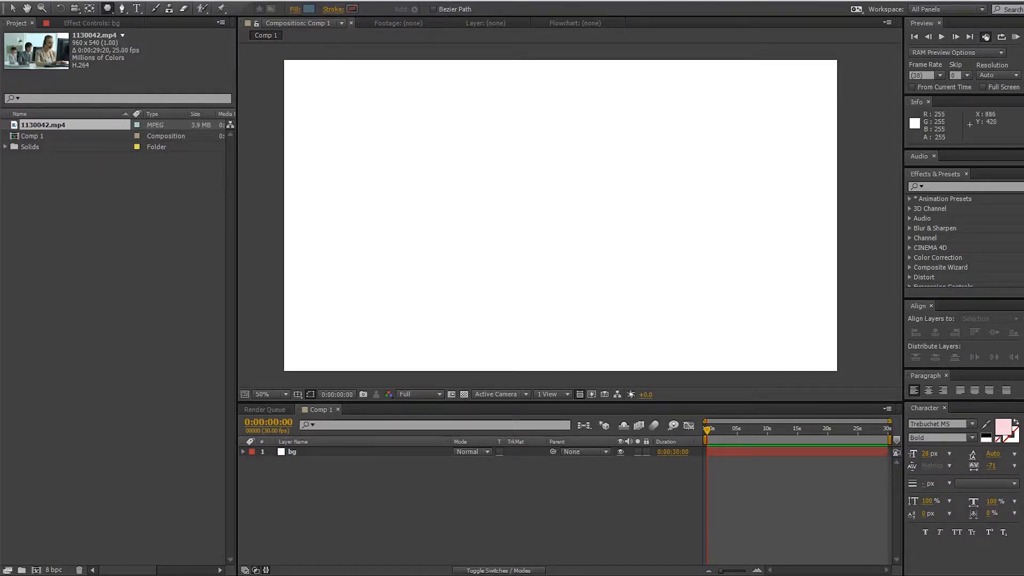
{"action": "left_click_drag", "start_coordinate": [528, 169], "coordinate": [560, 216]}
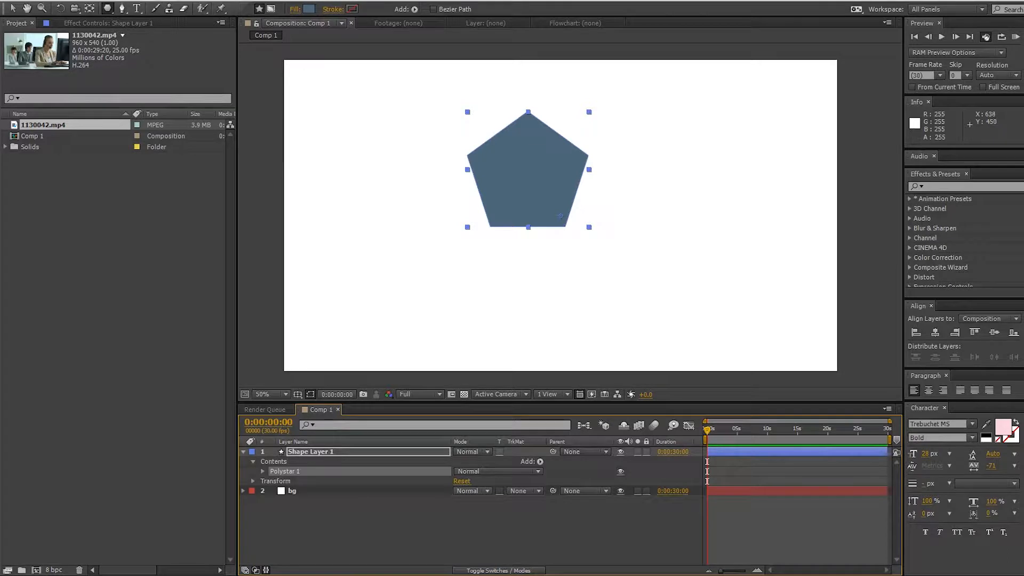
{"action": "key", "text": "ctrl+shift+a"}
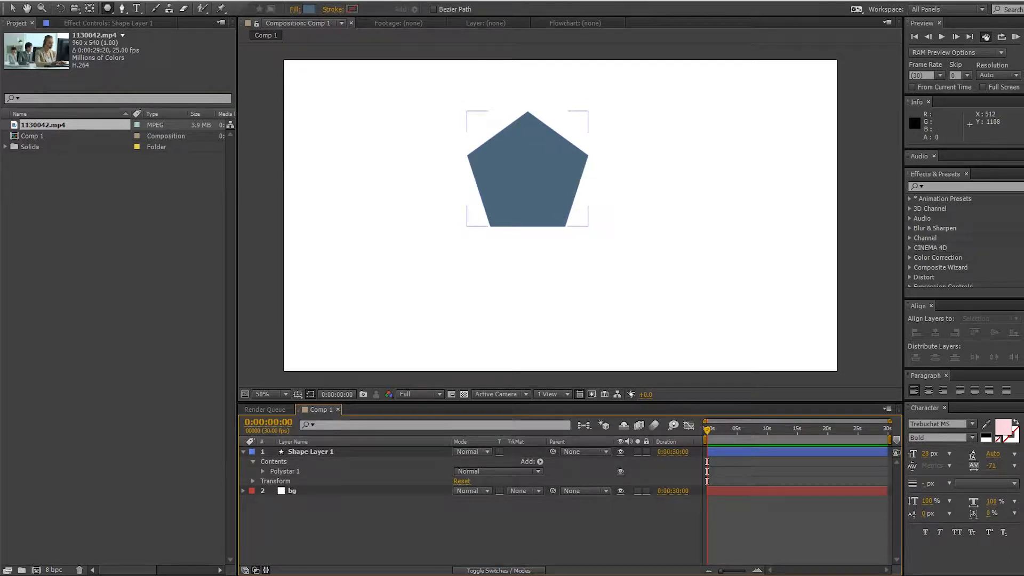
Set the pentagon's Polystar Path points to 3 to turn it into a triangle
{"action": "left_click", "coordinate": [262, 472]}
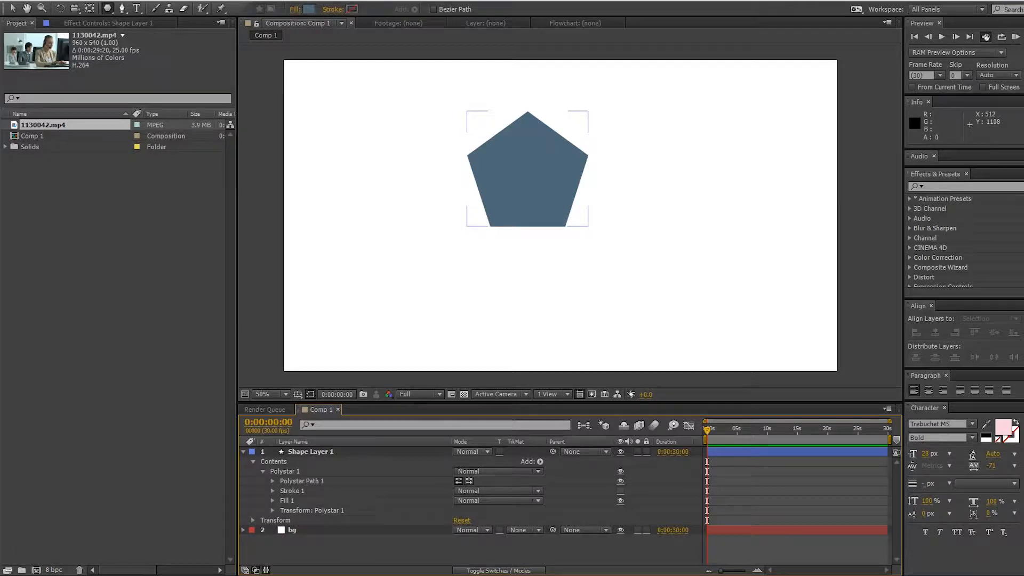
{"action": "left_click", "coordinate": [272, 510]}
{"action": "left_click", "coordinate": [273, 462]}
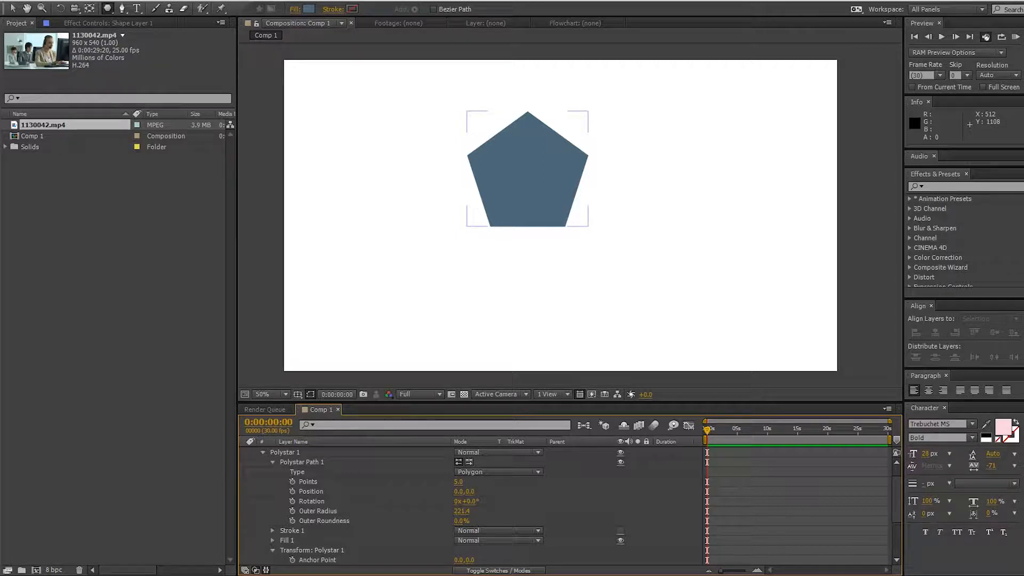
{"action": "left_click_drag", "start_coordinate": [458, 482], "coordinate": [453, 481]}
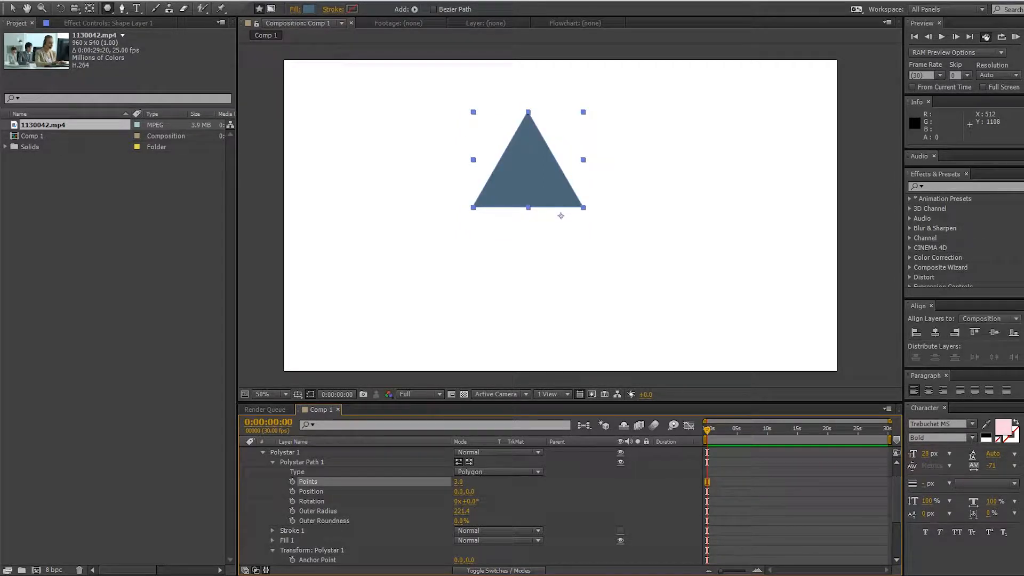
Shift the triangle slightly down and right, and centre the shape layer's anchor point in its content
{"action": "left_click", "coordinate": [13, 8]}
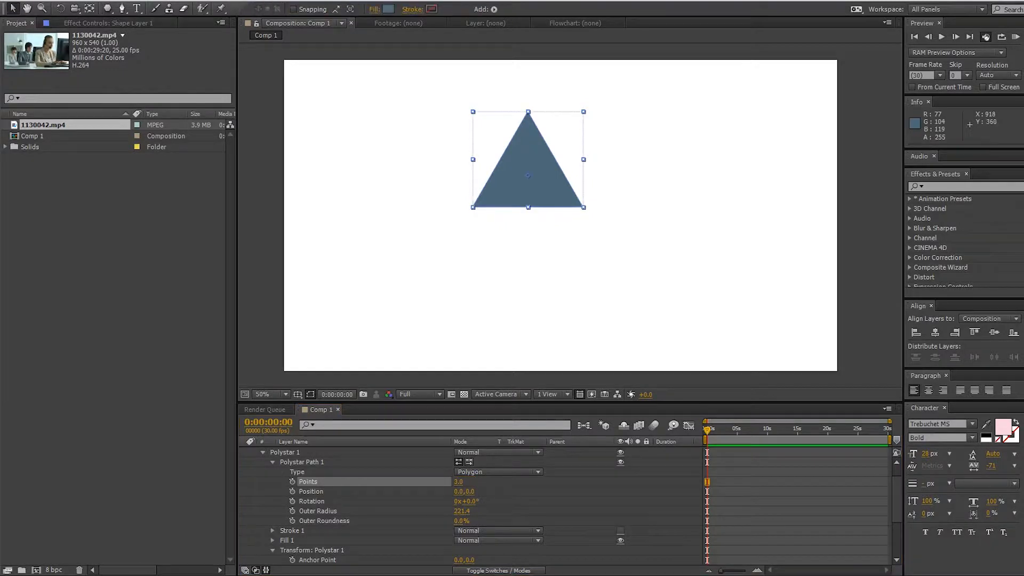
{"action": "left_click_drag", "start_coordinate": [541, 162], "coordinate": [555, 180]}
{"action": "right_click", "coordinate": [556, 180]}
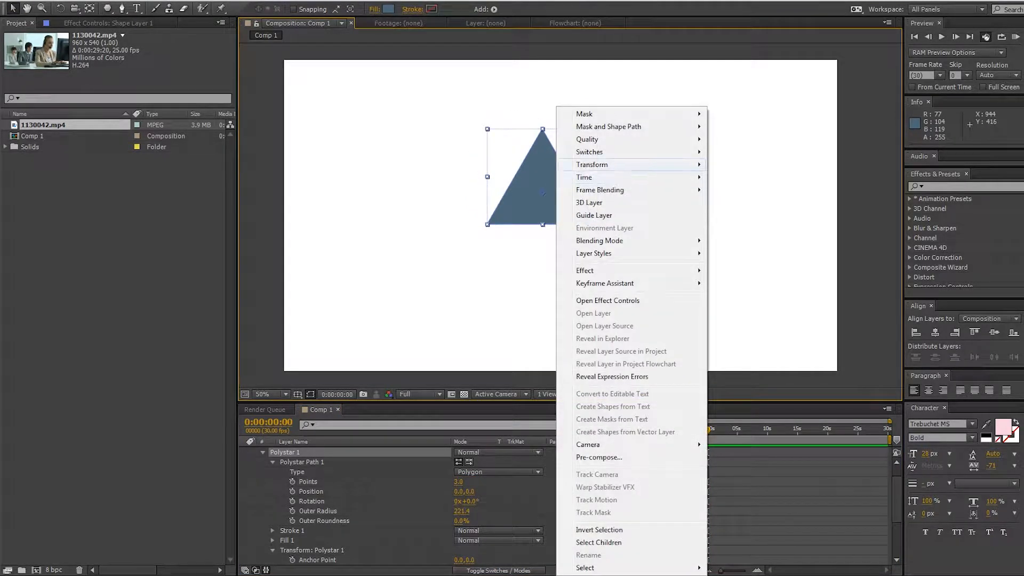
{"action": "mouse_move", "coordinate": [592, 165]}
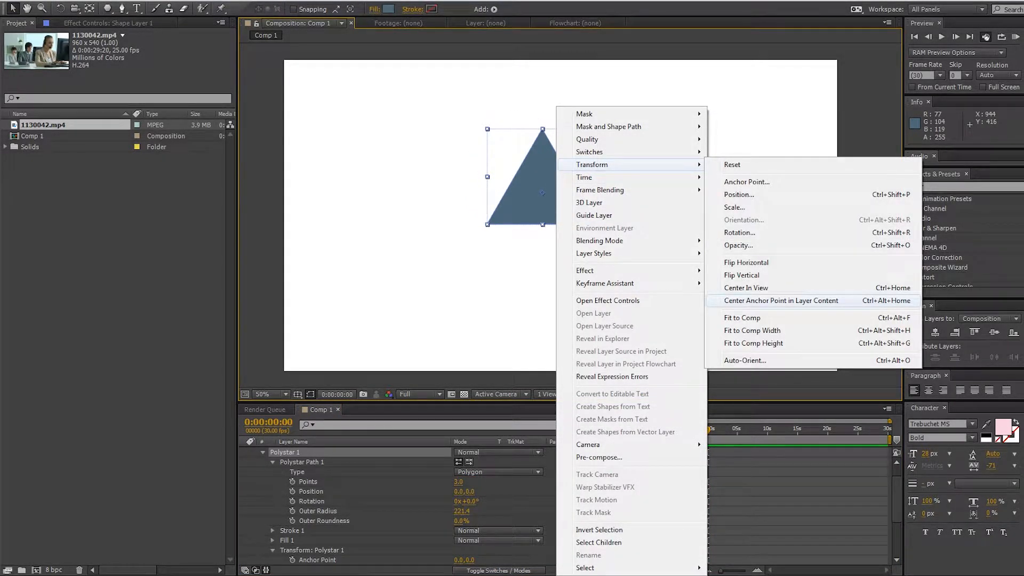
{"action": "left_click", "coordinate": [781, 300]}
{"action": "left_click", "coordinate": [776, 191]}
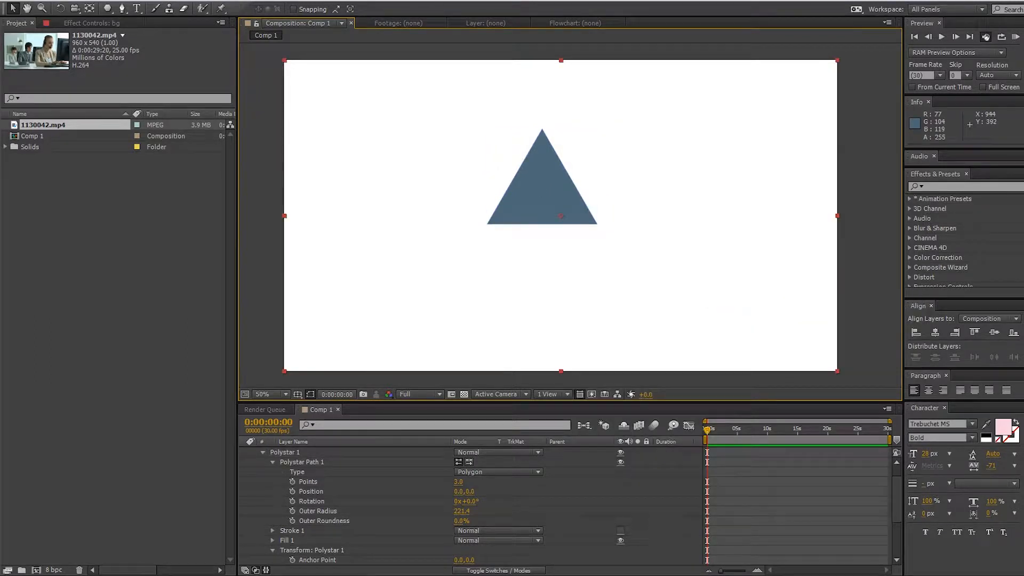
{"action": "left_click", "coordinate": [528, 165]}
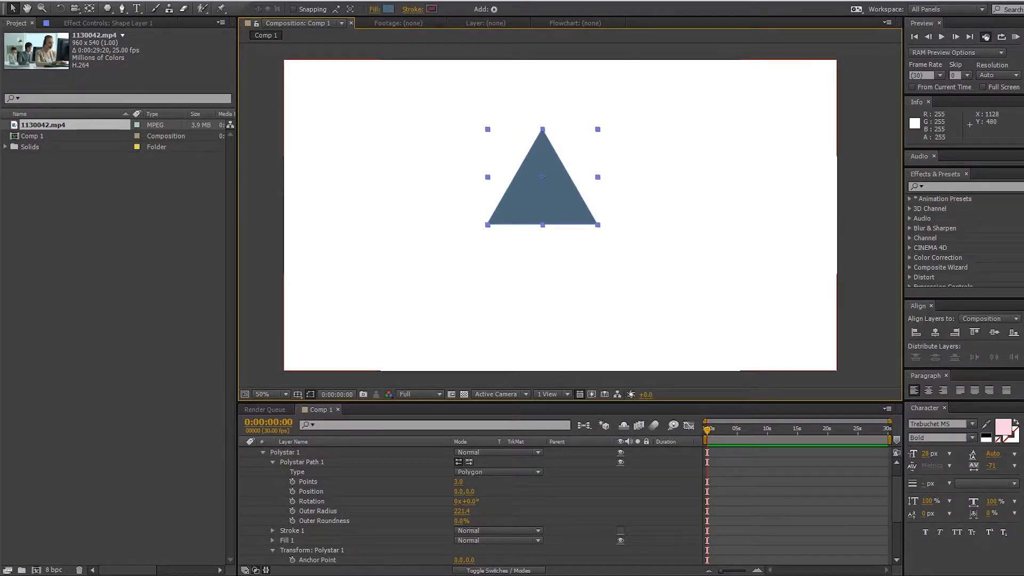
Move the triangle layer down near the middle of the composition
{"action": "left_click_drag", "start_coordinate": [548, 173], "coordinate": [569, 195]}
{"action": "scroll", "coordinate": [558, 179], "scroll_direction": "down", "scroll_amount": 2}
{"action": "scroll", "coordinate": [570, 219], "scroll_direction": "up", "scroll_amount": 2}
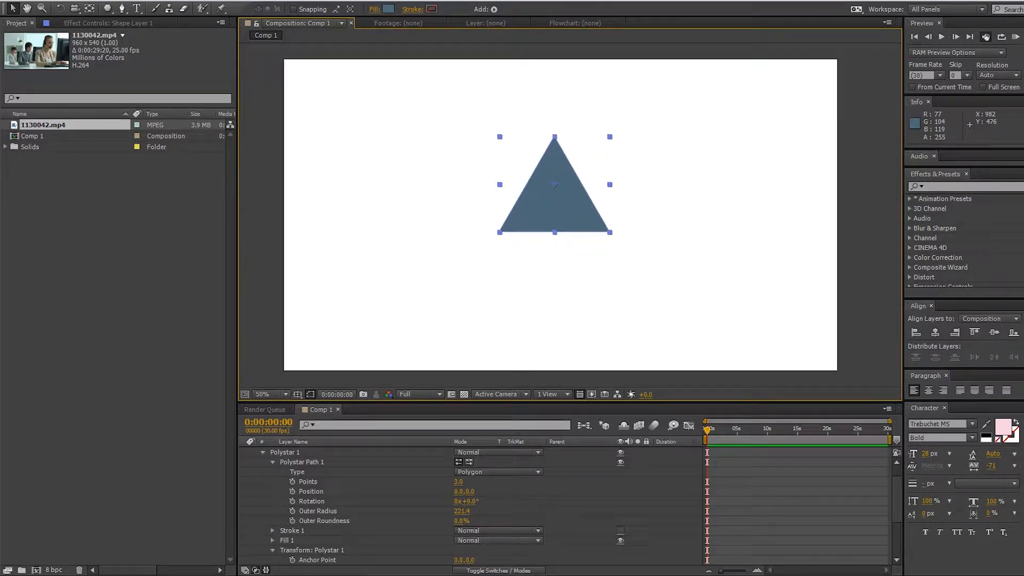
{"action": "mouse_move", "coordinate": [567, 196]}
{"action": "left_mouse_down"}
{"action": "mouse_move", "coordinate": [570, 225]}
{"action": "mouse_move", "coordinate": [553, 219]}
{"action": "mouse_move", "coordinate": [559, 198]}
{"action": "left_mouse_up"}
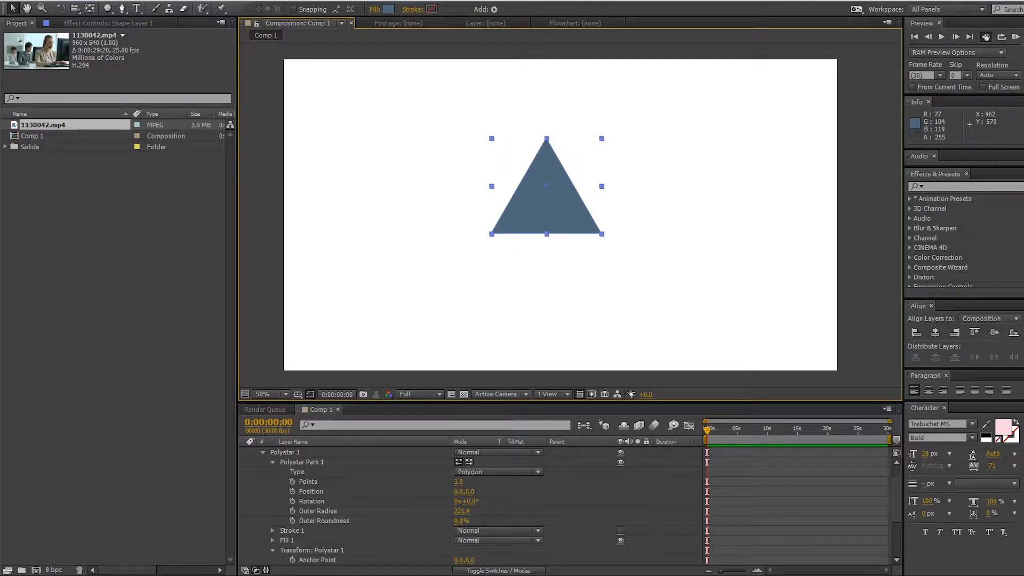
{"action": "left_click_drag", "start_coordinate": [555, 217], "coordinate": [551, 216]}
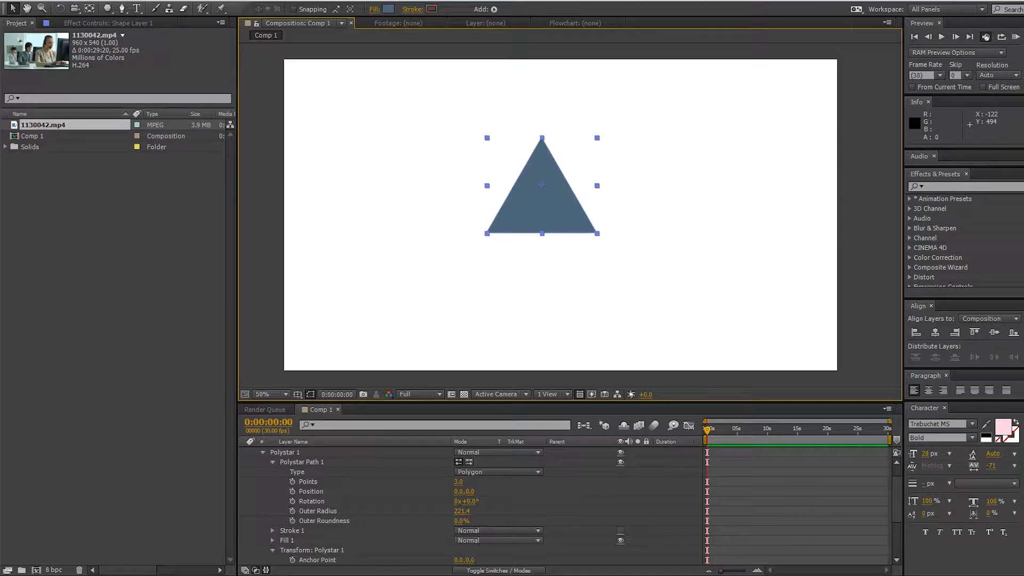
{"action": "left_click", "coordinate": [127, 186]}
{"action": "left_click", "coordinate": [43, 124]}
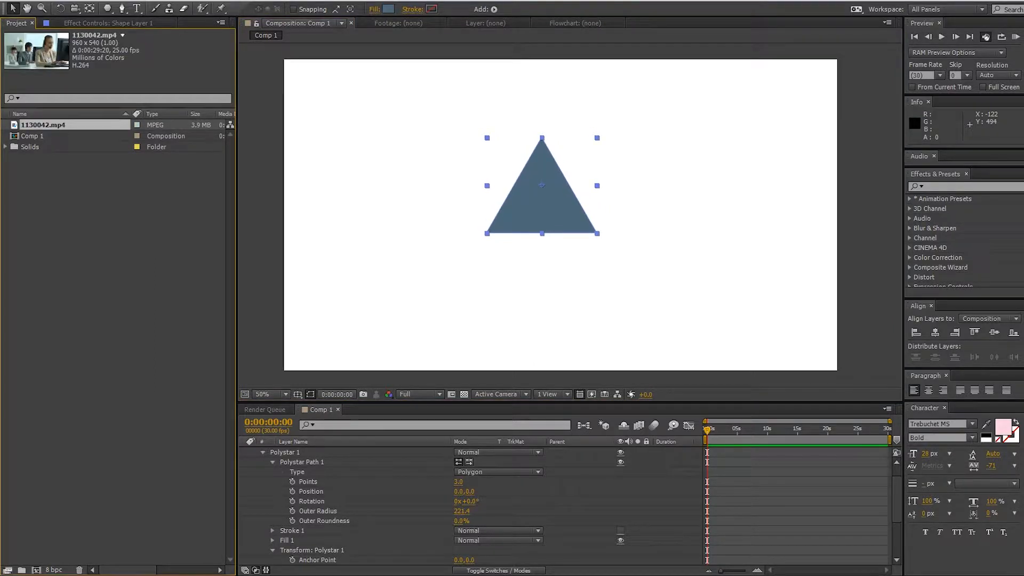
{"action": "left_click_drag", "start_coordinate": [567, 209], "coordinate": [571, 237]}
Centre the anchor point of the moved triangle layer in its content again
{"action": "right_click", "coordinate": [581, 227]}
{"action": "left_click", "coordinate": [554, 227]}
{"action": "right_click", "coordinate": [554, 228]}
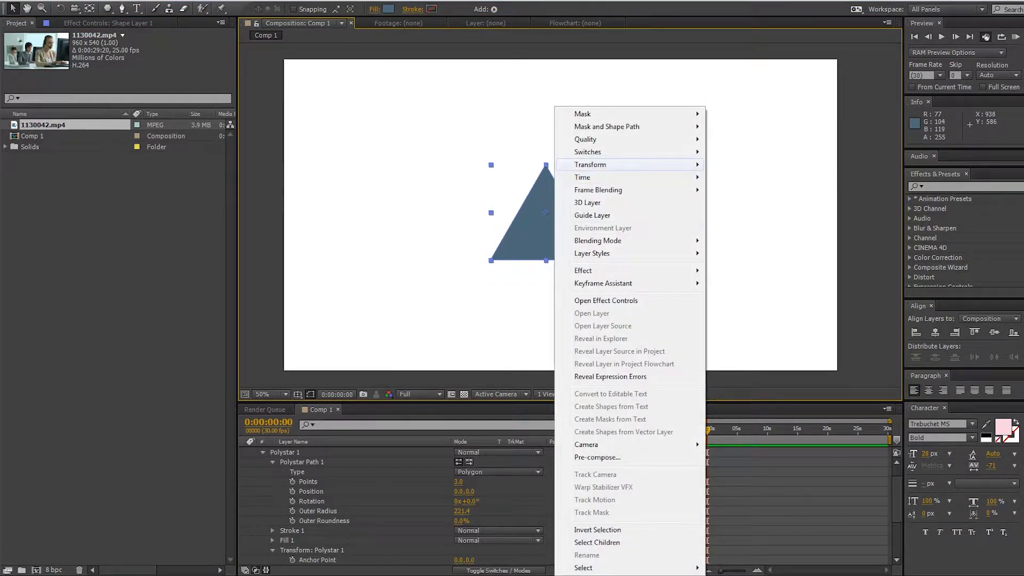
{"action": "mouse_move", "coordinate": [591, 165]}
{"action": "left_click", "coordinate": [773, 300]}
Flip the triangle vertically so it points down, and move it to the lower half of the composition
{"action": "right_click", "coordinate": [565, 224]}
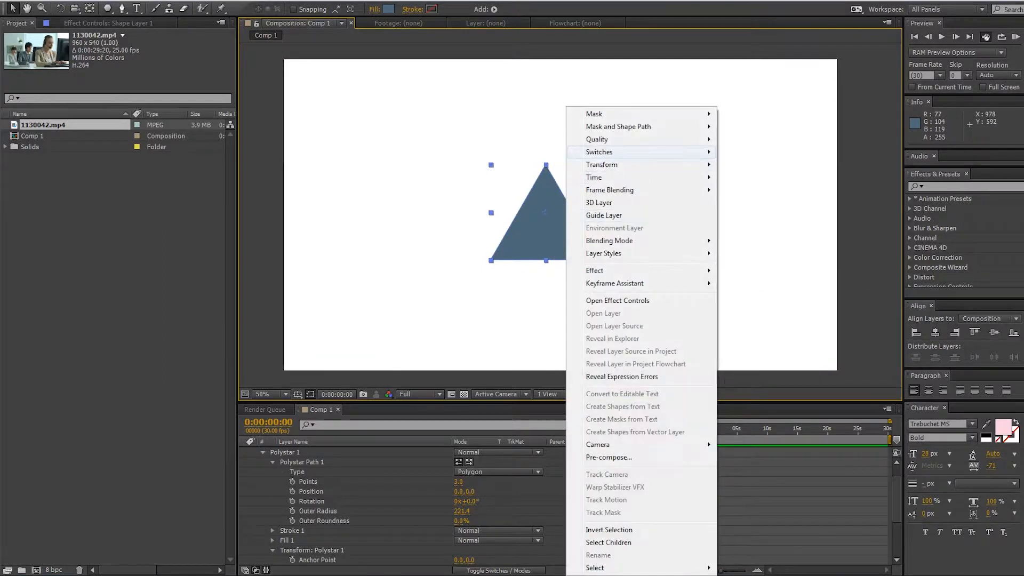
{"action": "mouse_move", "coordinate": [601, 165]}
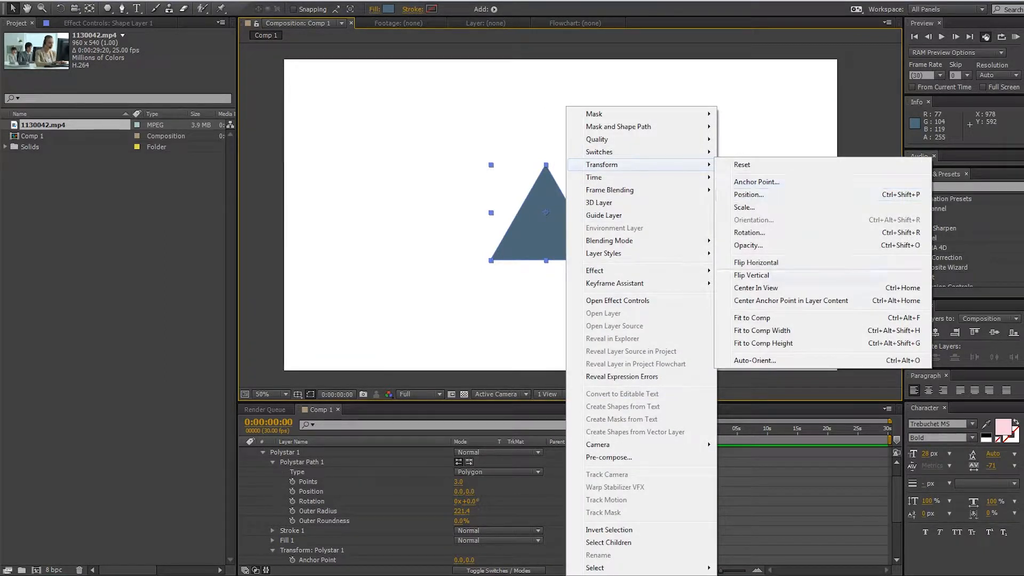
{"action": "left_click", "coordinate": [751, 275]}
{"action": "left_click_drag", "start_coordinate": [559, 293], "coordinate": [551, 281]}
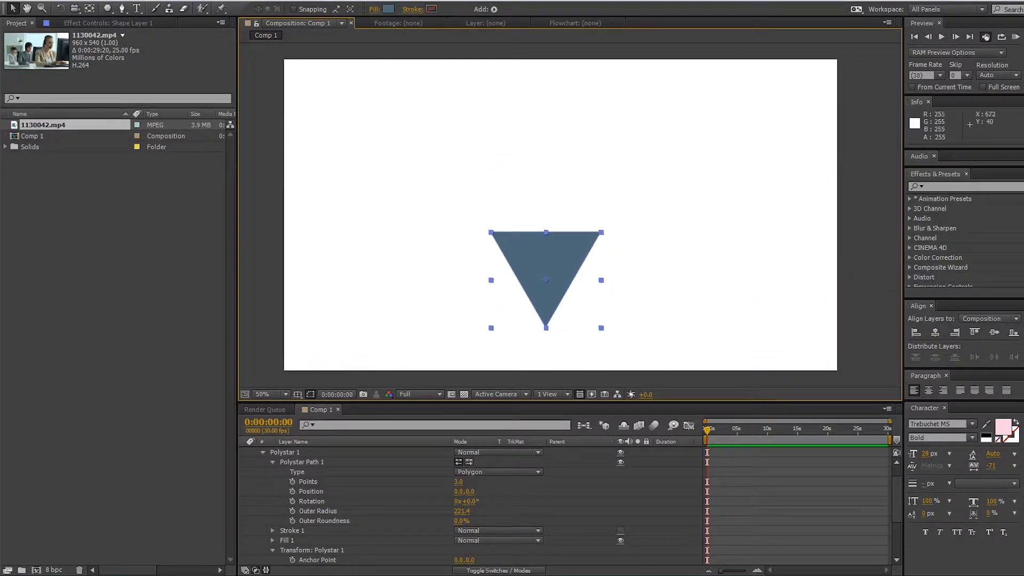
Turn on snapping, duplicate the triangle's shape layer and collapse the original layer's contents
{"action": "left_click", "coordinate": [292, 9]}
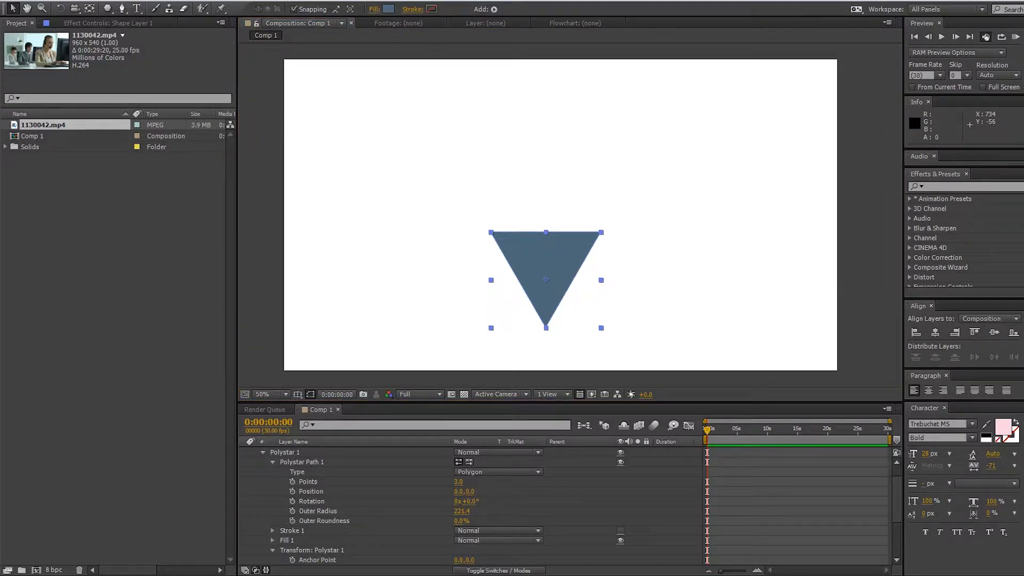
{"action": "key", "text": "ctrl+d"}
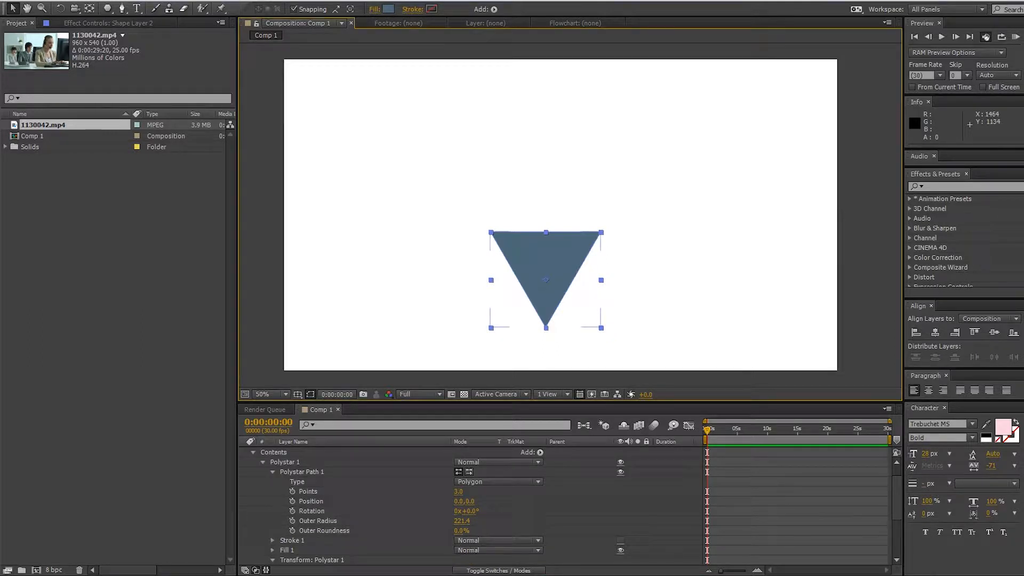
{"action": "left_click", "coordinate": [253, 452]}
{"action": "left_click", "coordinate": [320, 527]}
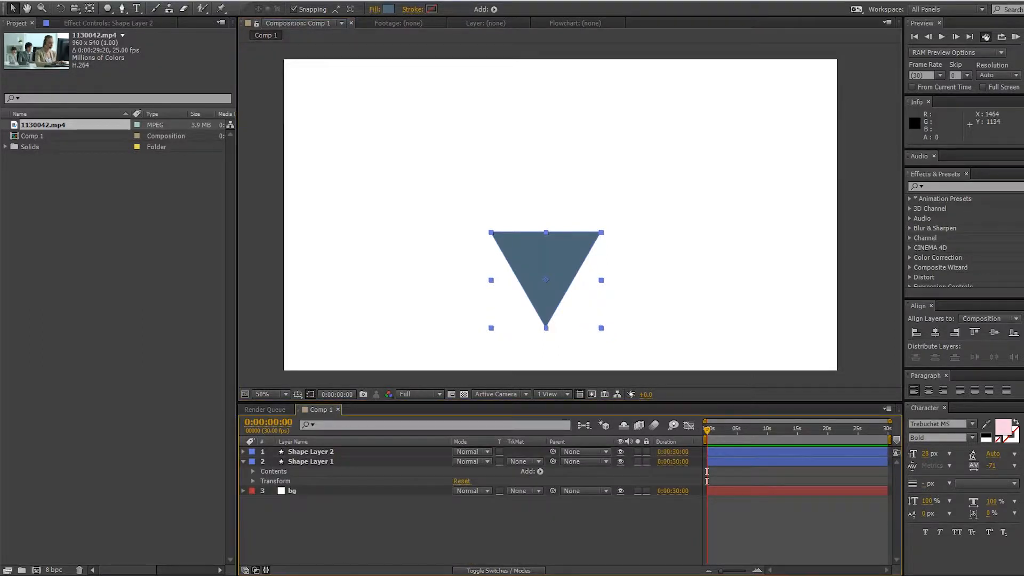
Move the duplicate triangle straight above the original so its lower tip meets the midpoint of the original's top edge
{"action": "left_click", "coordinate": [320, 452]}
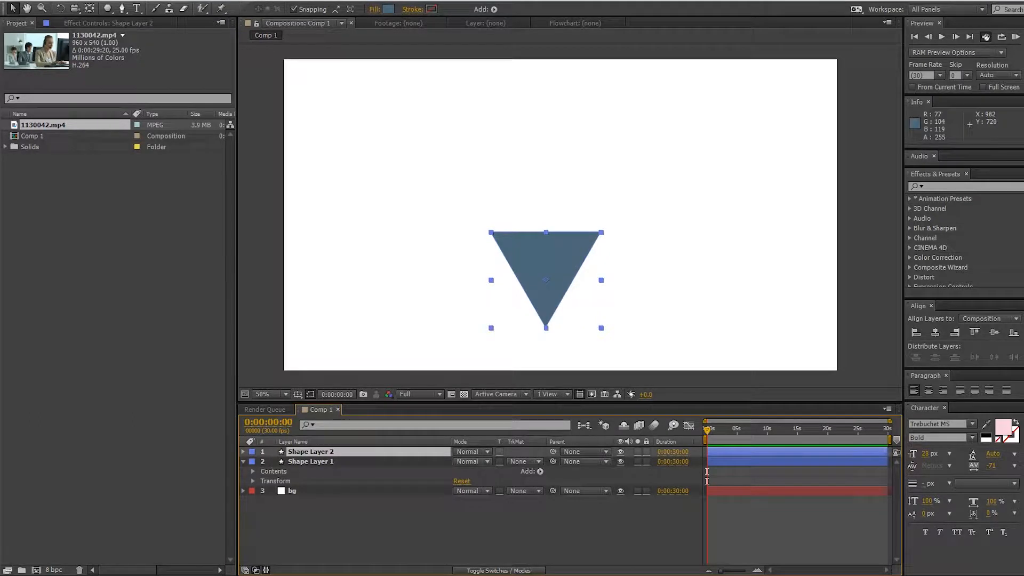
{"action": "left_click_drag", "start_coordinate": [543, 253], "coordinate": [534, 157]}
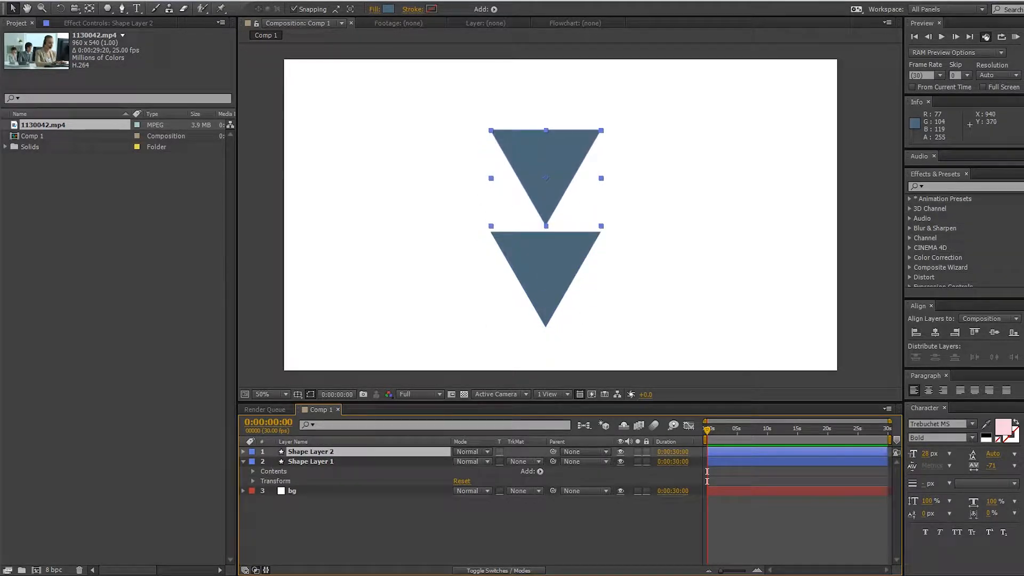
{"action": "left_click", "coordinate": [546, 177]}
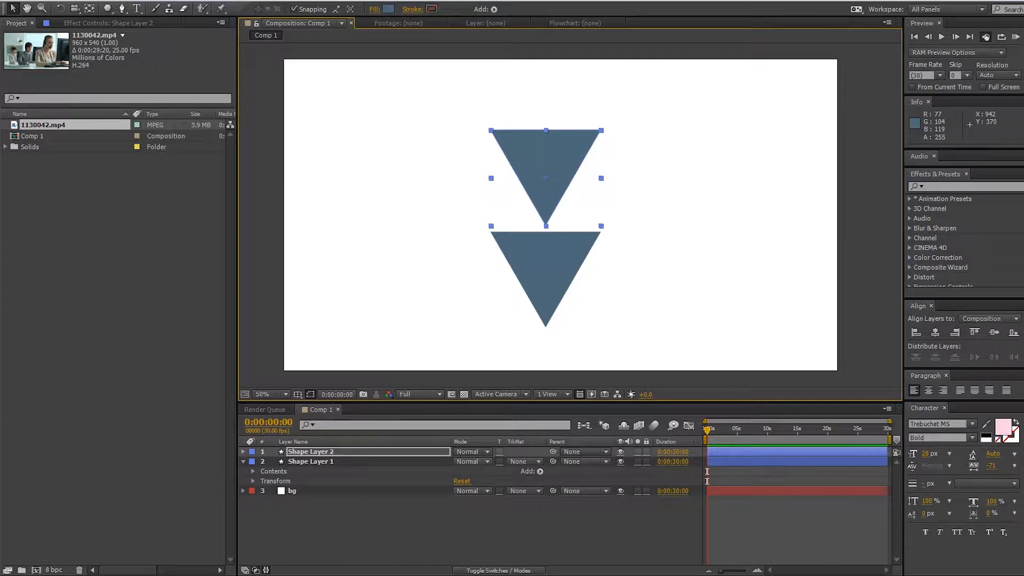
{"action": "left_click_drag", "start_coordinate": [545, 177], "coordinate": [555, 172]}
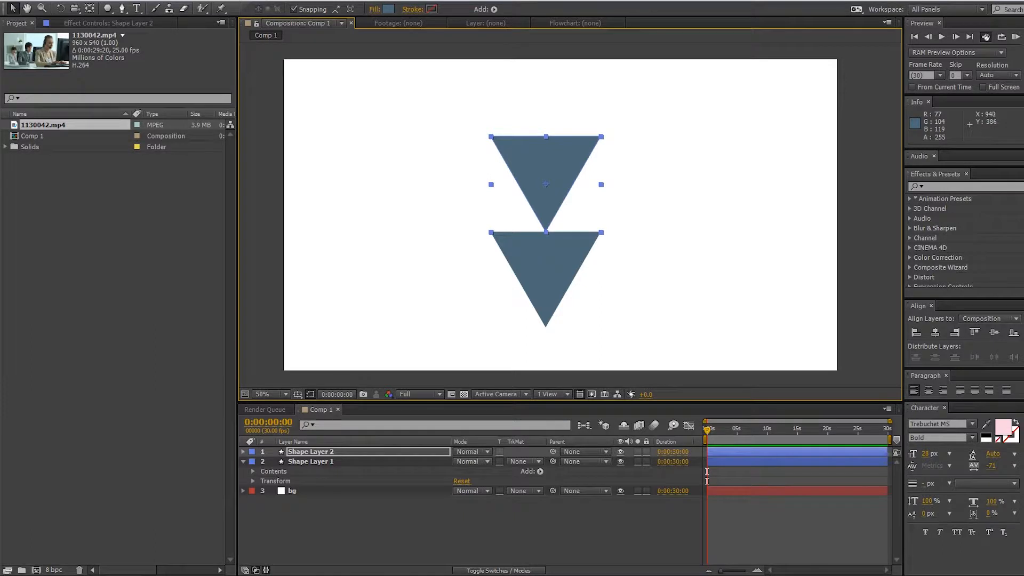
Duplicate the lower triangle's shape layer and move the copy to the right of the upper triangle
{"action": "left_click", "coordinate": [552, 259]}
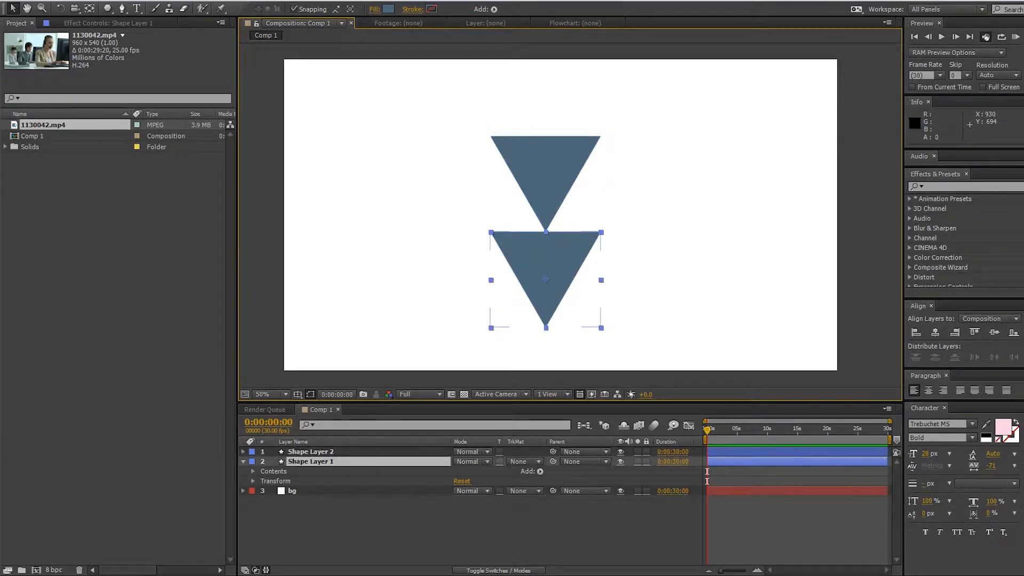
{"action": "key", "text": "ctrl+d"}
{"action": "left_click_drag", "start_coordinate": [565, 279], "coordinate": [694, 190]}
{"action": "key", "text": "Return"}
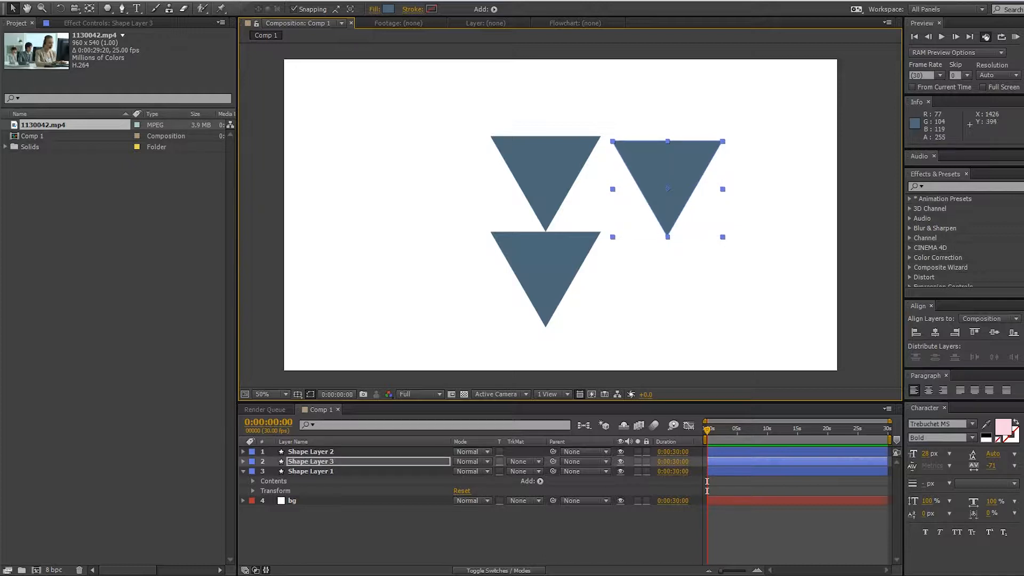
Flip the copied triangle vertically so it points up, and snap its slanted side against the upper triangle's right edge
{"action": "right_click", "coordinate": [682, 166]}
{"action": "mouse_move", "coordinate": [773, 165]}
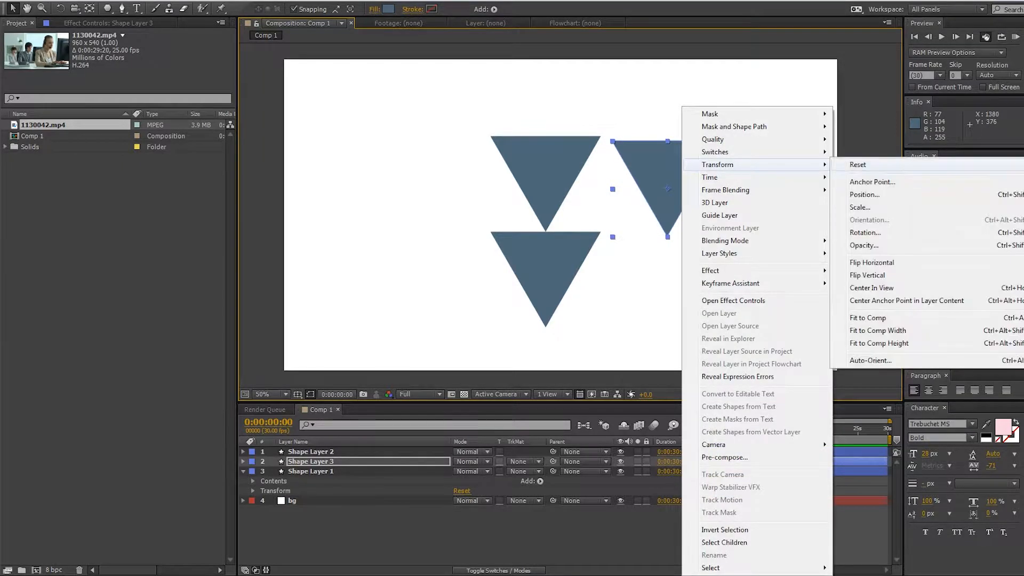
{"action": "left_click", "coordinate": [853, 277]}
{"action": "left_click_drag", "start_coordinate": [699, 236], "coordinate": [633, 230]}
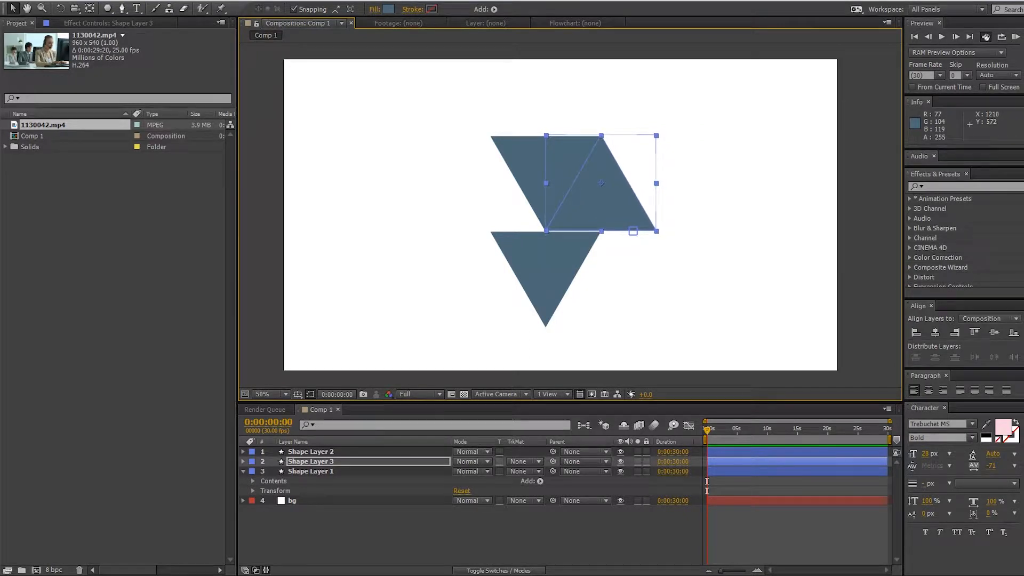
{"action": "scroll", "coordinate": [572, 214], "scroll_direction": "up", "scroll_amount": 2}
{"action": "left_click_drag", "start_coordinate": [618, 207], "coordinate": [640, 213]}
{"action": "left_click_drag", "start_coordinate": [557, 232], "coordinate": [521, 248]}
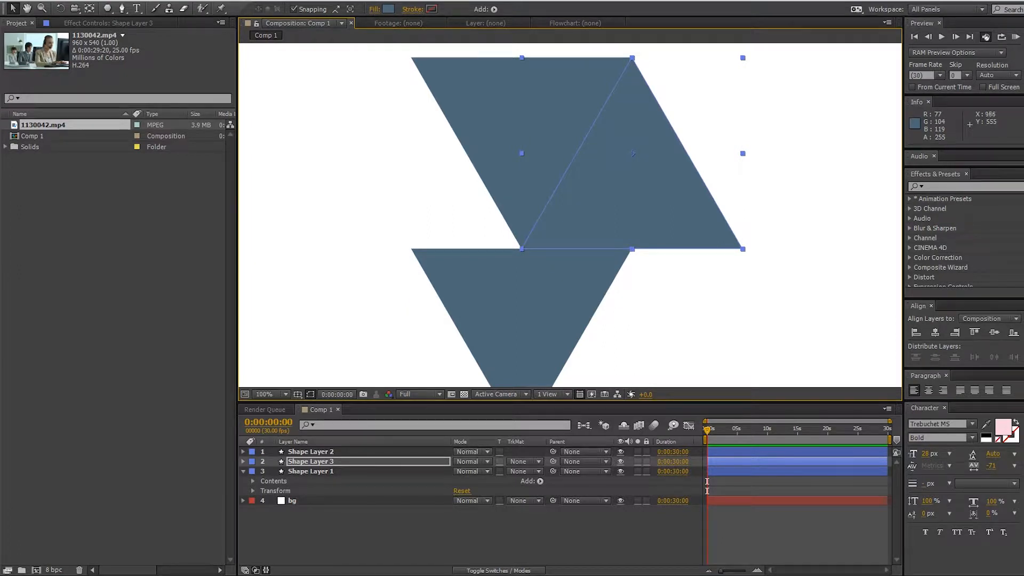
Examine how the three triangles meet, both close up and across the whole composition
{"action": "scroll", "coordinate": [560, 204], "scroll_direction": "up", "scroll_amount": 2}
{"action": "scroll", "coordinate": [564, 234], "scroll_direction": "down", "scroll_amount": 2}
{"action": "left_click", "coordinate": [658, 290]}
{"action": "scroll", "coordinate": [645, 267], "scroll_direction": "down", "scroll_amount": 1}
{"action": "scroll", "coordinate": [581, 184], "scroll_direction": "up", "scroll_amount": 1}
{"action": "scroll", "coordinate": [564, 197], "scroll_direction": "down", "scroll_amount": 1}
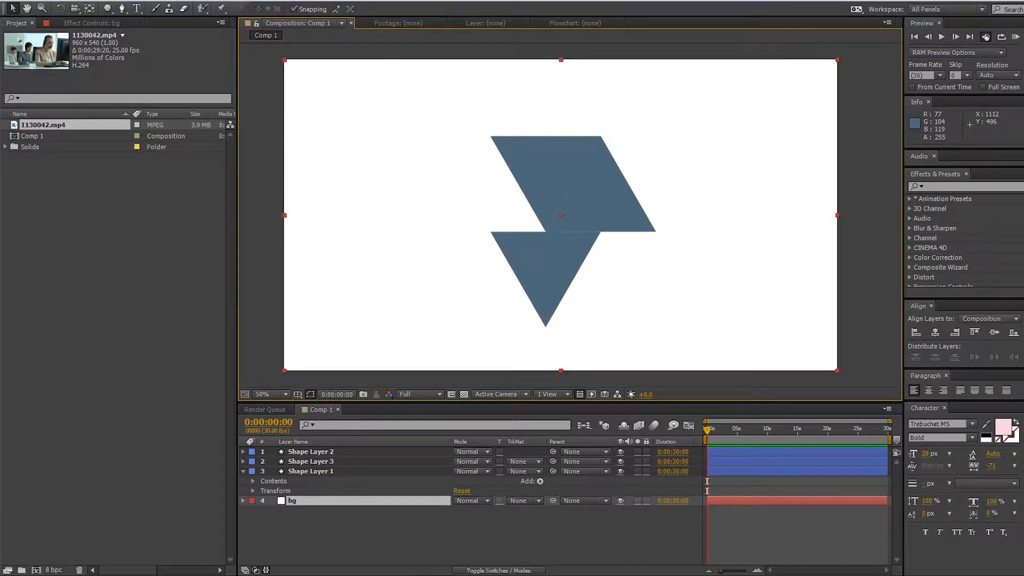
{"action": "scroll", "coordinate": [604, 202], "scroll_direction": "down", "scroll_amount": 1}
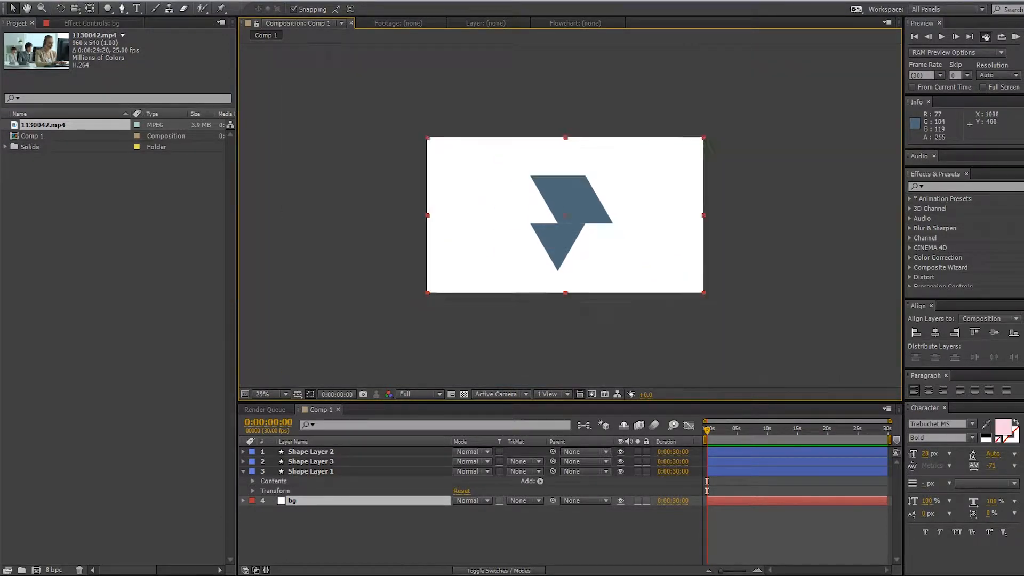
{"action": "scroll", "coordinate": [604, 202], "scroll_direction": "up", "scroll_amount": 2}
Duplicate the upward-pointing triangle and snap the copy against the left edge of the upper downward-pointing triangle
{"action": "left_click", "coordinate": [552, 215]}
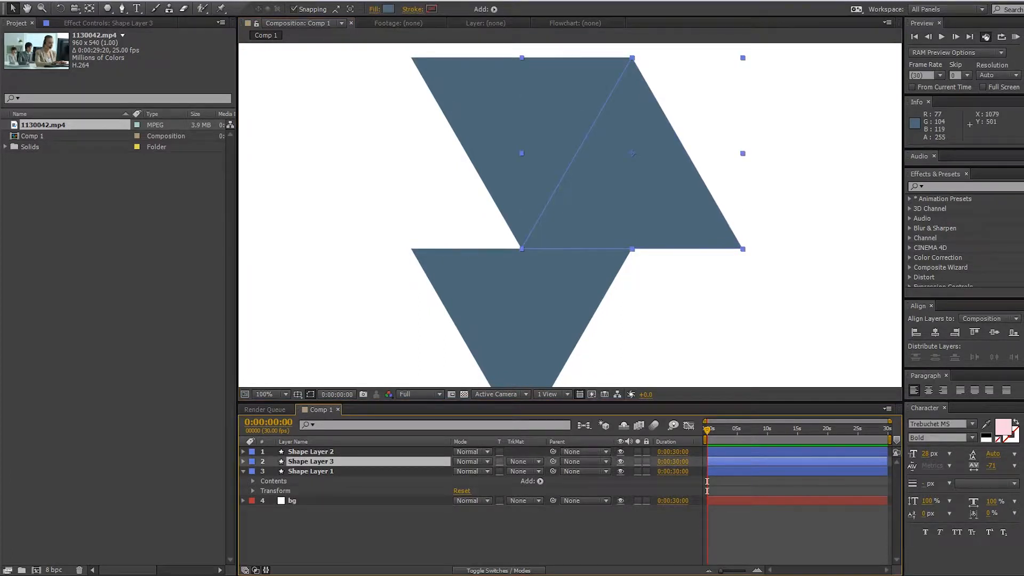
{"action": "key", "text": "ctrl+d"}
{"action": "left_click_drag", "start_coordinate": [684, 209], "coordinate": [450, 209]}
{"action": "left_click_drag", "start_coordinate": [493, 240], "coordinate": [521, 249]}
{"action": "key", "text": "comma"}
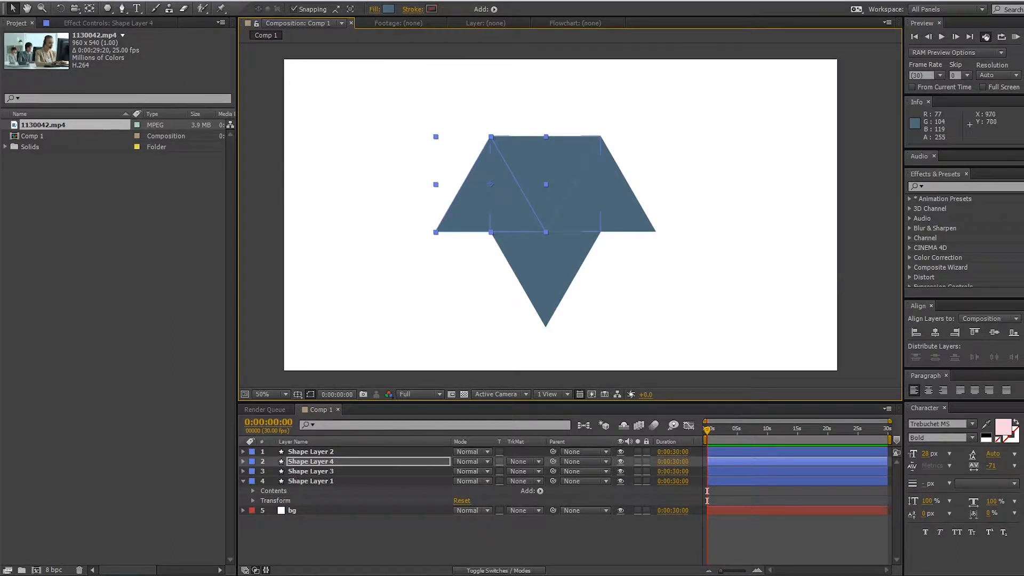
Move the lowest triangle up over the row of three triangles and flip it vertically so it points up
{"action": "left_click", "coordinate": [563, 285]}
{"action": "key", "text": "space"}
{"action": "left_click_drag", "start_coordinate": [578, 277], "coordinate": [550, 150]}
{"action": "right_click", "coordinate": [546, 160]}
{"action": "mouse_move", "coordinate": [575, 177]}
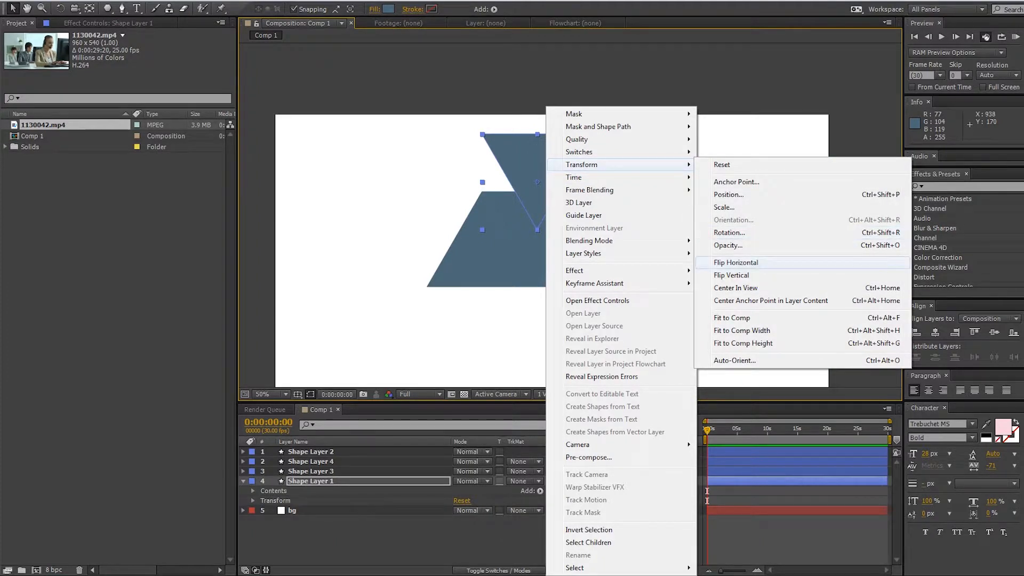
{"action": "left_click", "coordinate": [731, 276]}
Snap the flipped triangle's base onto the row's top edge to complete one large triangle
{"action": "left_click_drag", "start_coordinate": [532, 155], "coordinate": [575, 167]}
{"action": "key", "text": "period"}
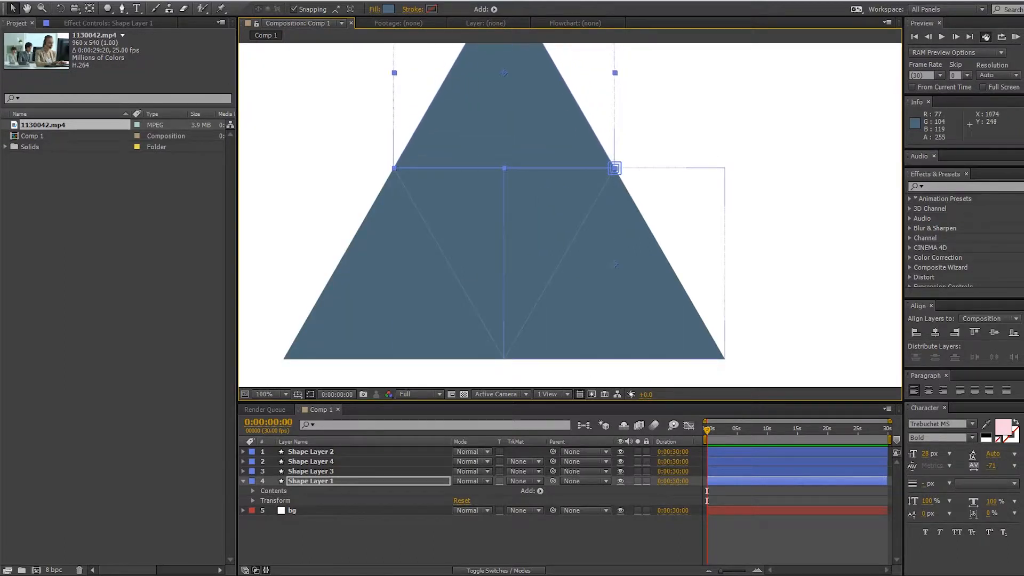
{"action": "key", "text": "comma"}
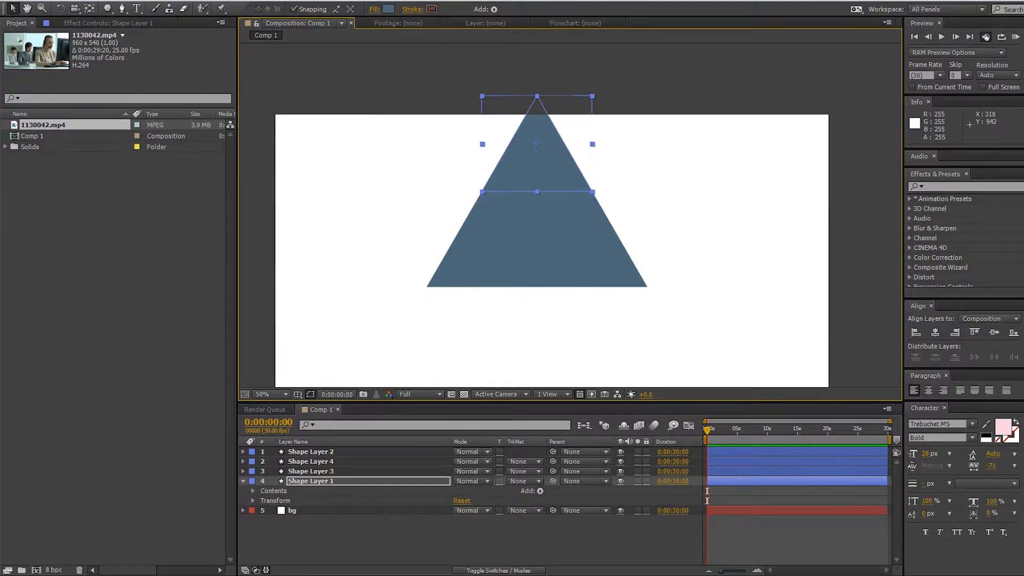
Select all four shape layers, turn snapping off, and move the large triangle down to about mid-height of the composition
{"action": "key", "text": "ctrl+a"}
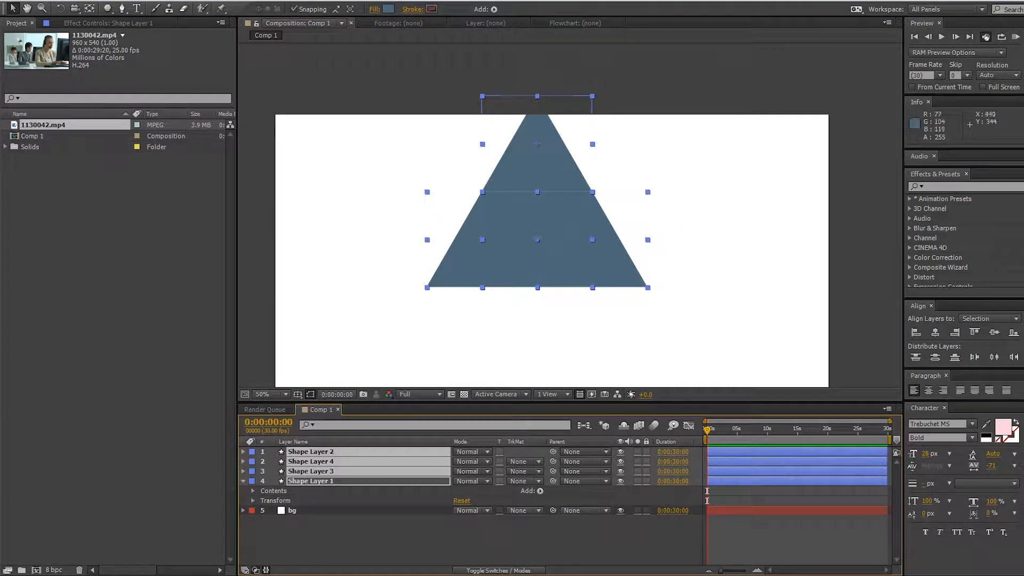
{"action": "key", "text": "comma"}
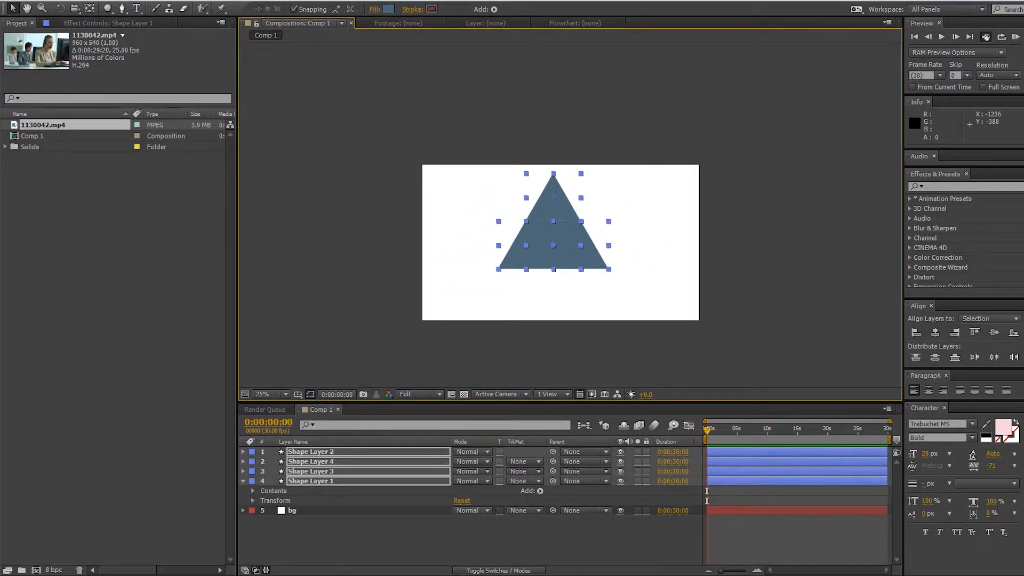
{"action": "left_click", "coordinate": [293, 9]}
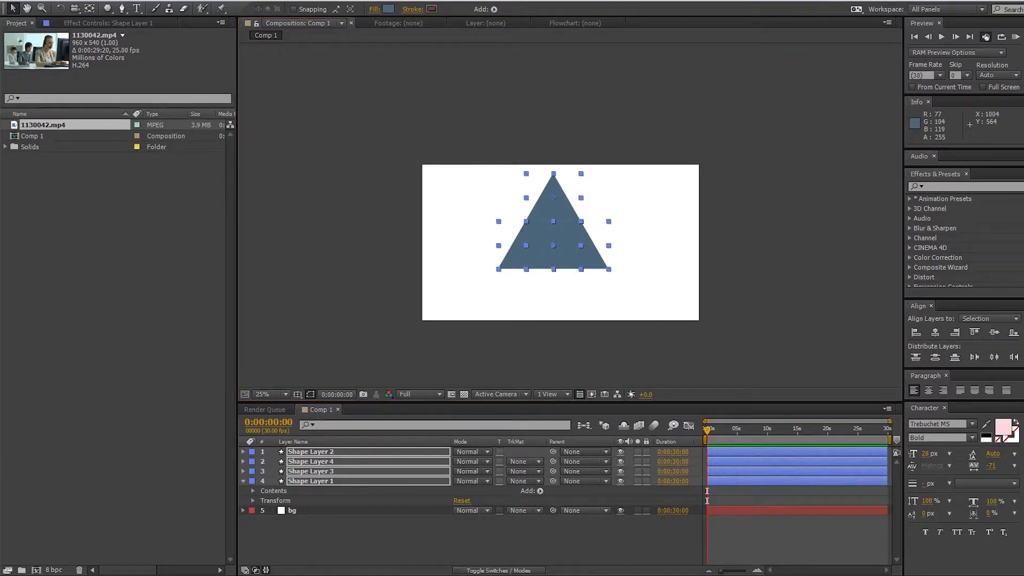
{"action": "left_click_drag", "start_coordinate": [559, 227], "coordinate": [624, 241]}
{"action": "scroll", "coordinate": [623, 241], "scroll_direction": "up", "scroll_amount": 2}
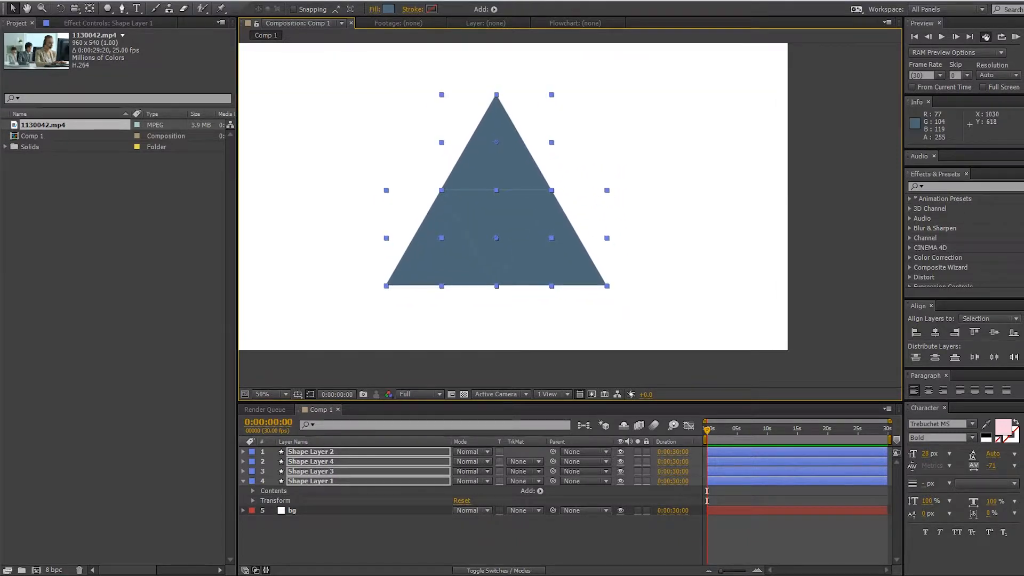
{"action": "left_click_drag", "start_coordinate": [525, 210], "coordinate": [524, 217]}
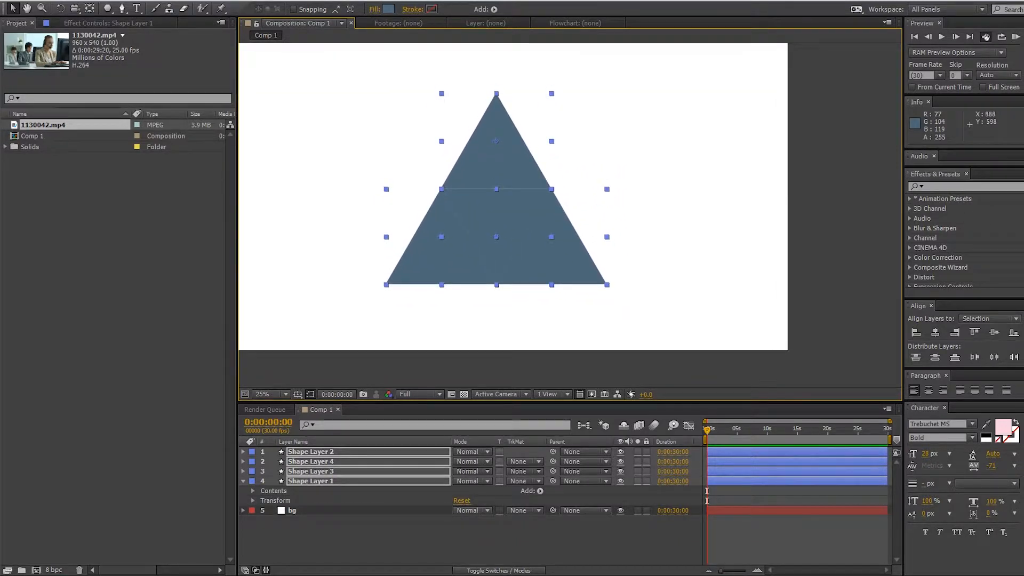
{"action": "key", "text": "comma"}
Try to flip the four selected shape layers vertically all at once
{"action": "left_click", "coordinate": [382, 539]}
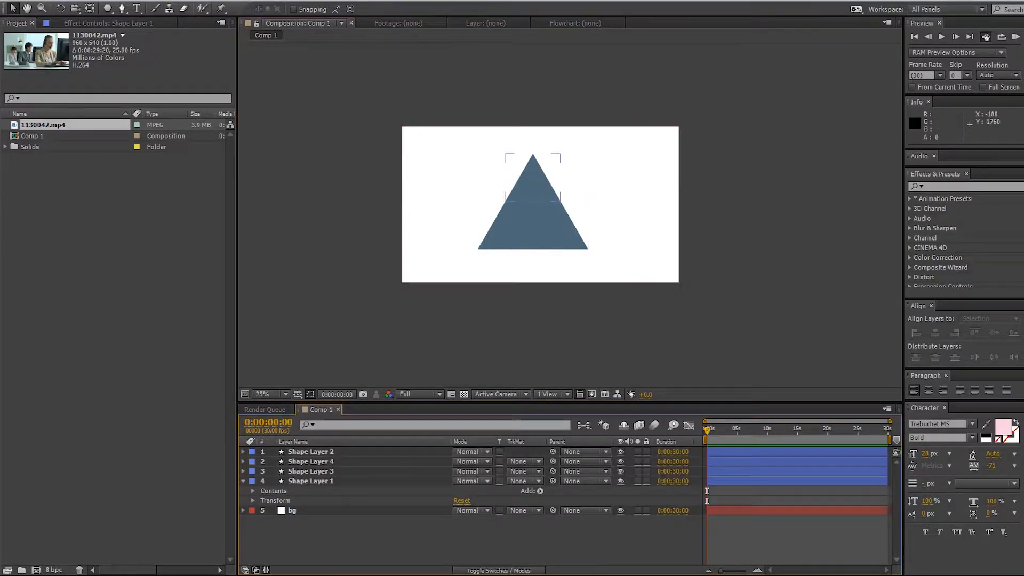
{"action": "left_click", "coordinate": [311, 480]}
{"action": "left_click", "coordinate": [311, 471], "text": "ctrl"}
{"action": "left_click", "coordinate": [311, 462], "text": "ctrl"}
{"action": "left_click", "coordinate": [310, 452], "text": "ctrl"}
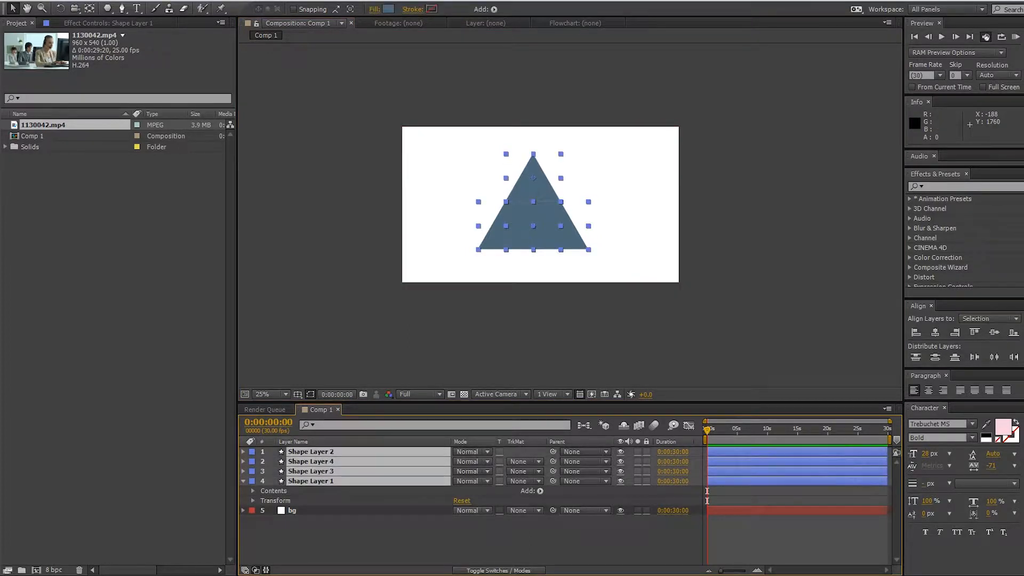
{"action": "right_click", "coordinate": [333, 459]}
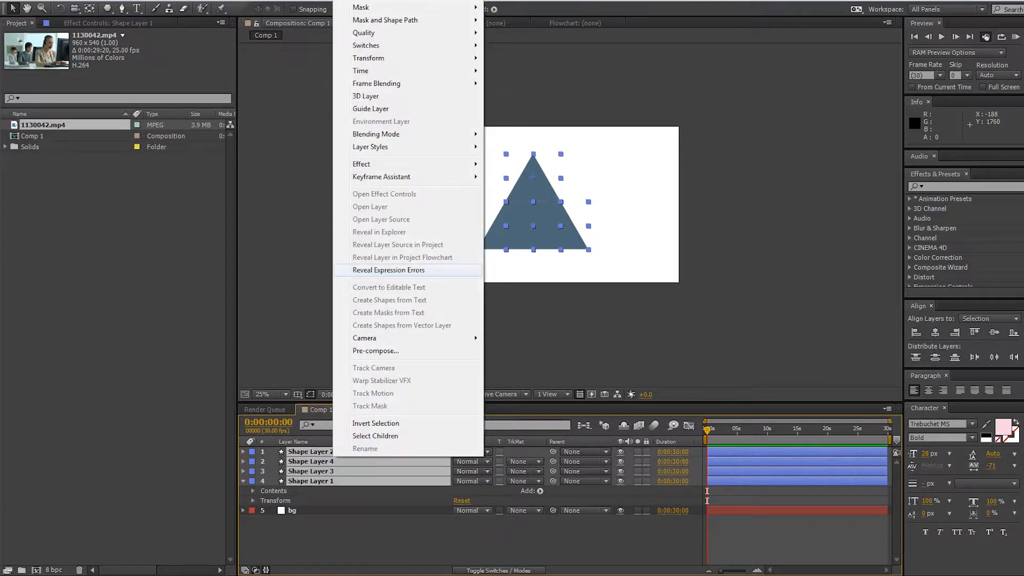
{"action": "mouse_move", "coordinate": [373, 58]}
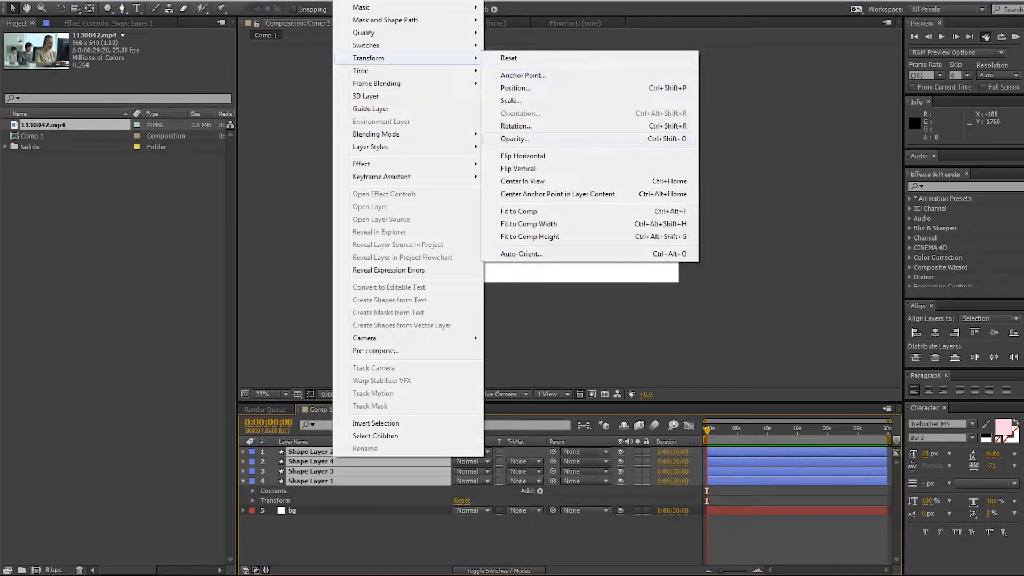
{"action": "left_click", "coordinate": [517, 169]}
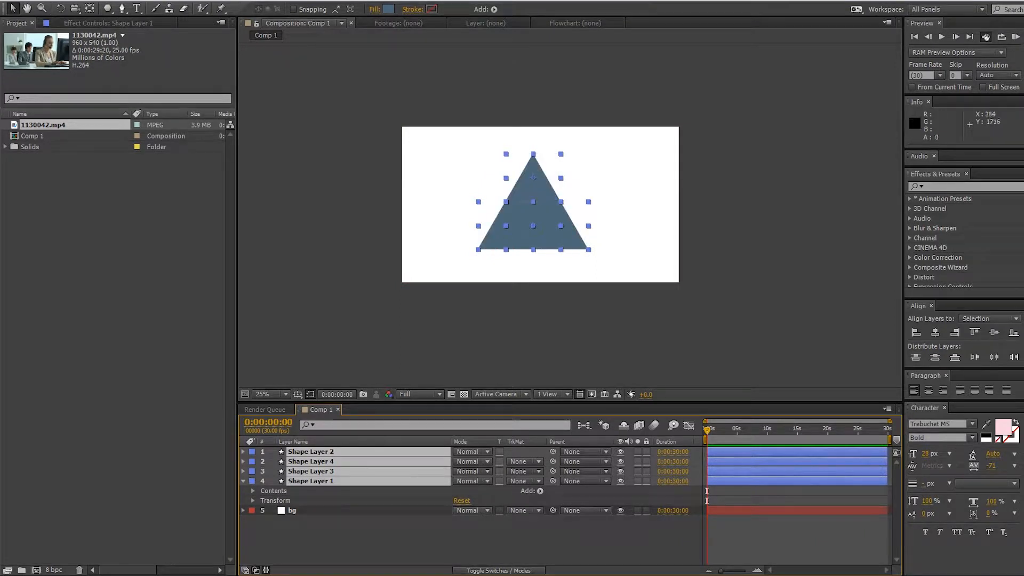
Add a null object to the composition and parent all four shape layers to it
{"action": "left_click", "coordinate": [332, 533]}
{"action": "left_click", "coordinate": [320, 481]}
{"action": "left_click", "coordinate": [332, 525]}
{"action": "right_click", "coordinate": [331, 523]}
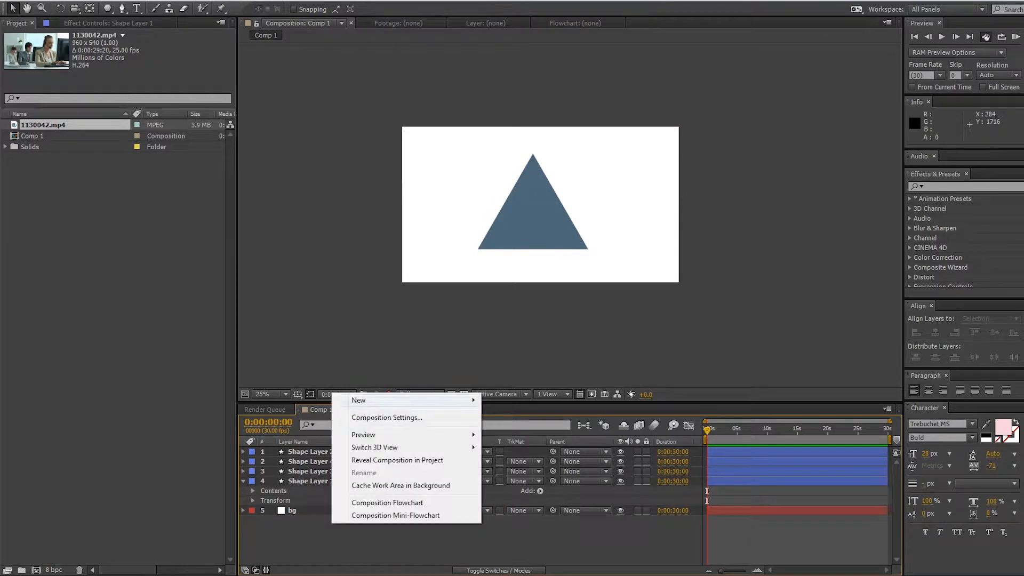
{"action": "mouse_move", "coordinate": [373, 400]}
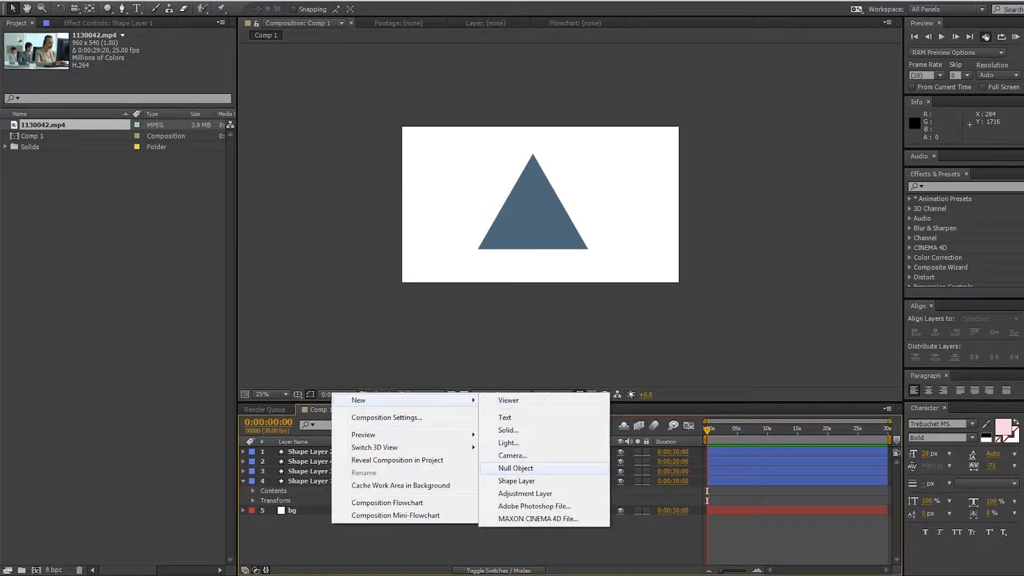
{"action": "left_click", "coordinate": [515, 468]}
{"action": "left_click", "coordinate": [314, 462]}
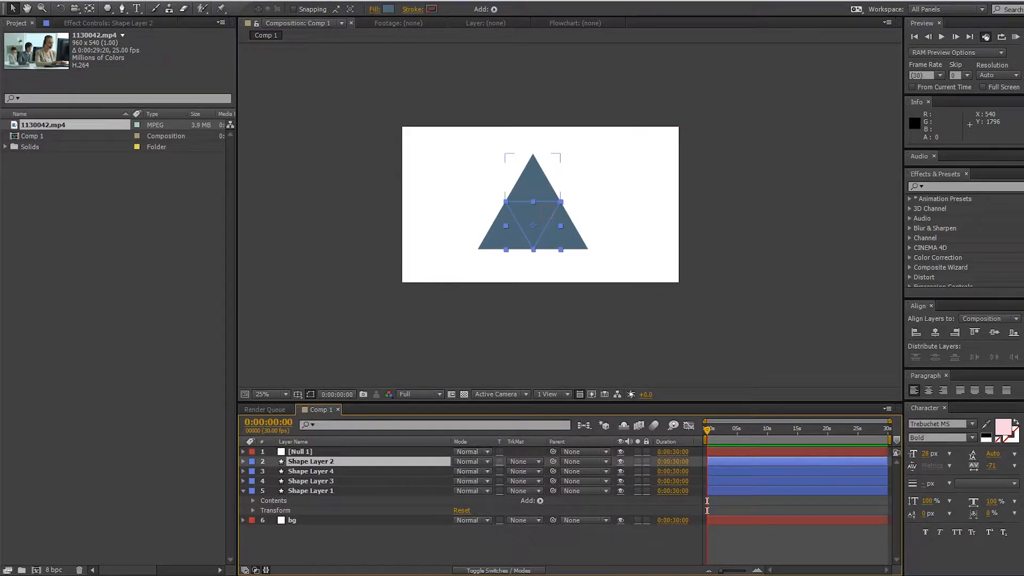
{"action": "left_click", "coordinate": [315, 491], "text": "shift"}
{"action": "left_click_drag", "start_coordinate": [553, 461], "coordinate": [307, 451]}
Flip the null object vertically so the whole large triangle points down, and delete the null
{"action": "left_click", "coordinate": [307, 451]}
{"action": "scroll", "coordinate": [568, 205], "scroll_direction": "up", "scroll_amount": 2}
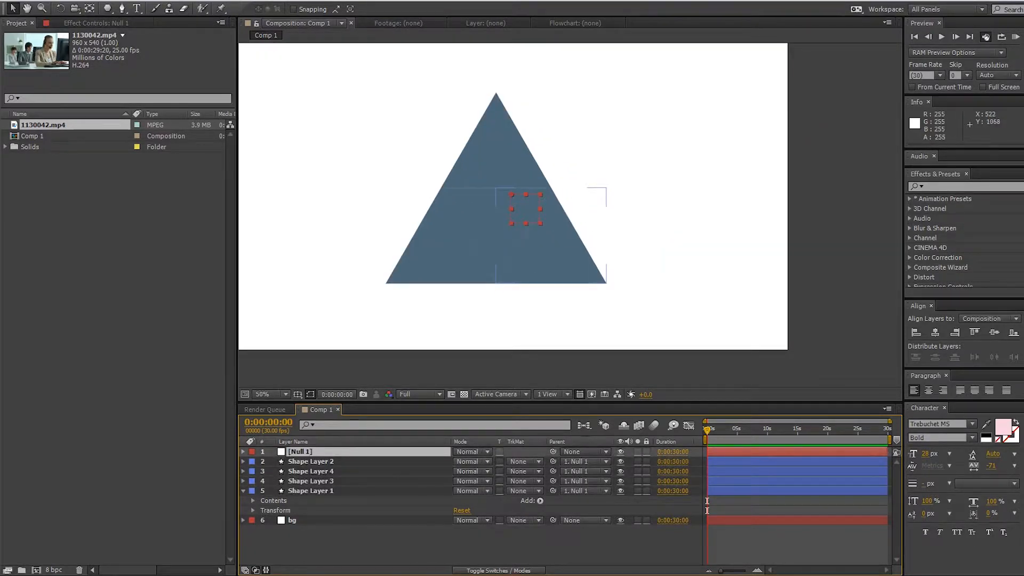
{"action": "right_click", "coordinate": [349, 452]}
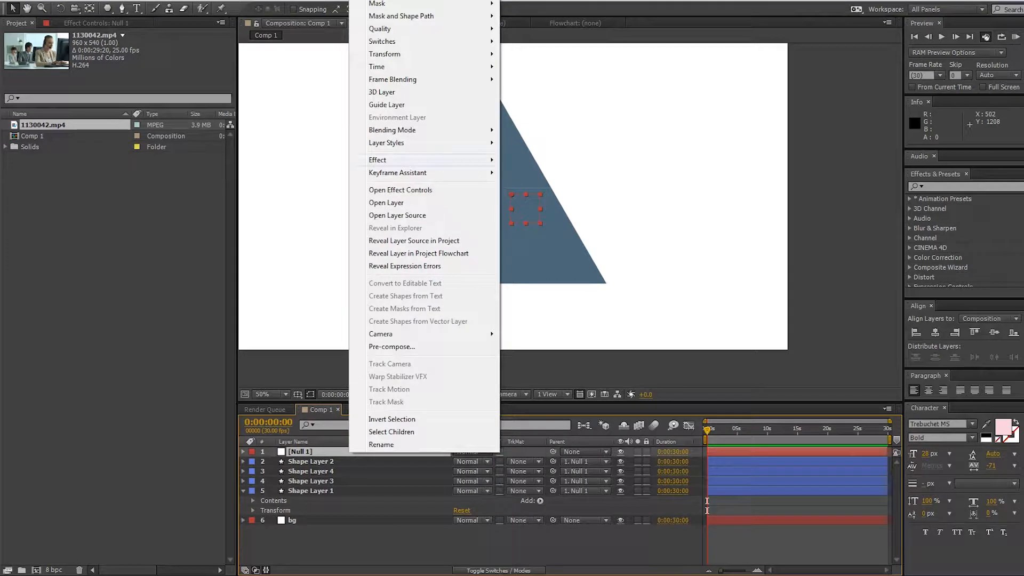
{"action": "mouse_move", "coordinate": [426, 54]}
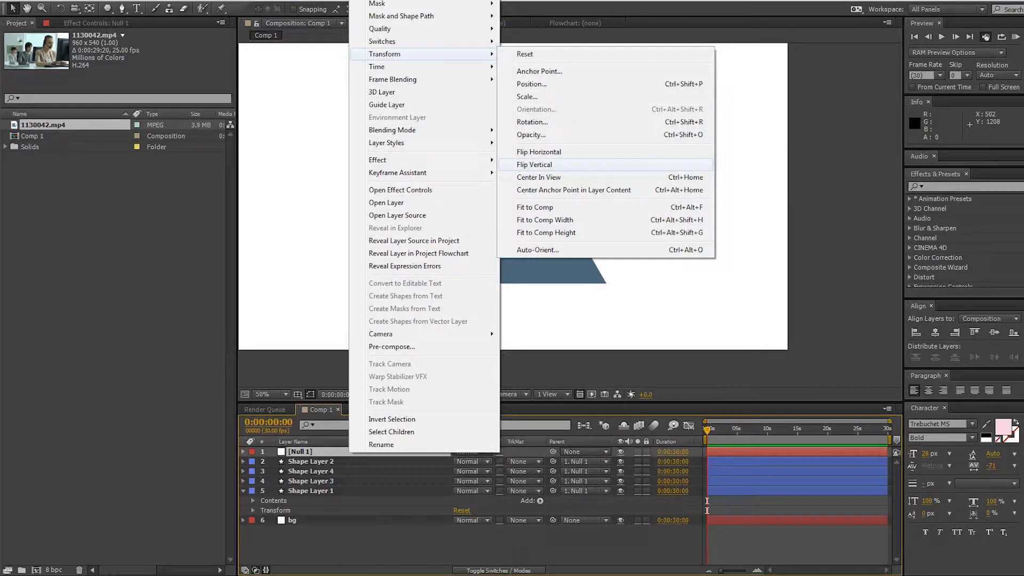
{"action": "left_click", "coordinate": [535, 165]}
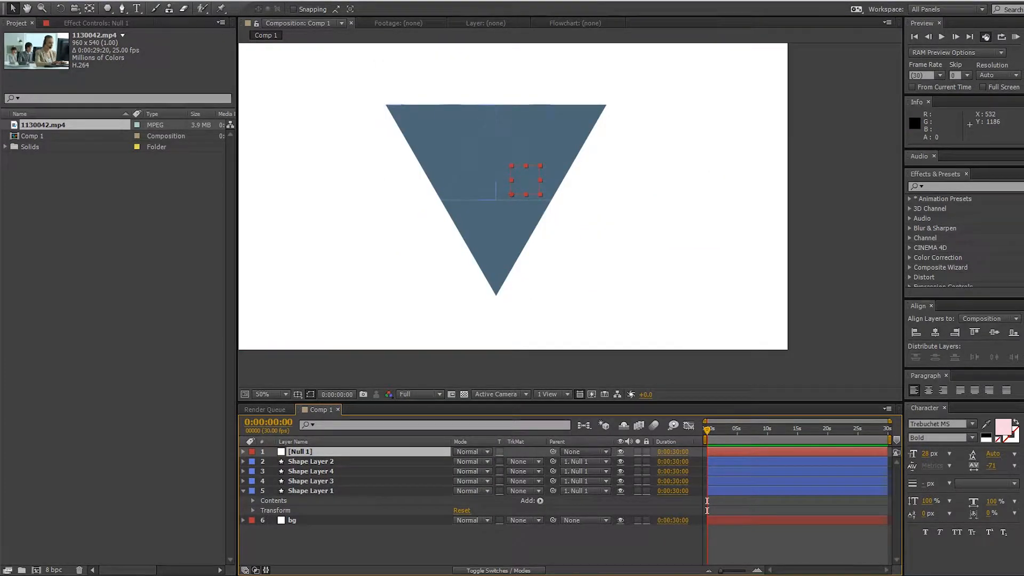
{"action": "key", "text": "Delete"}
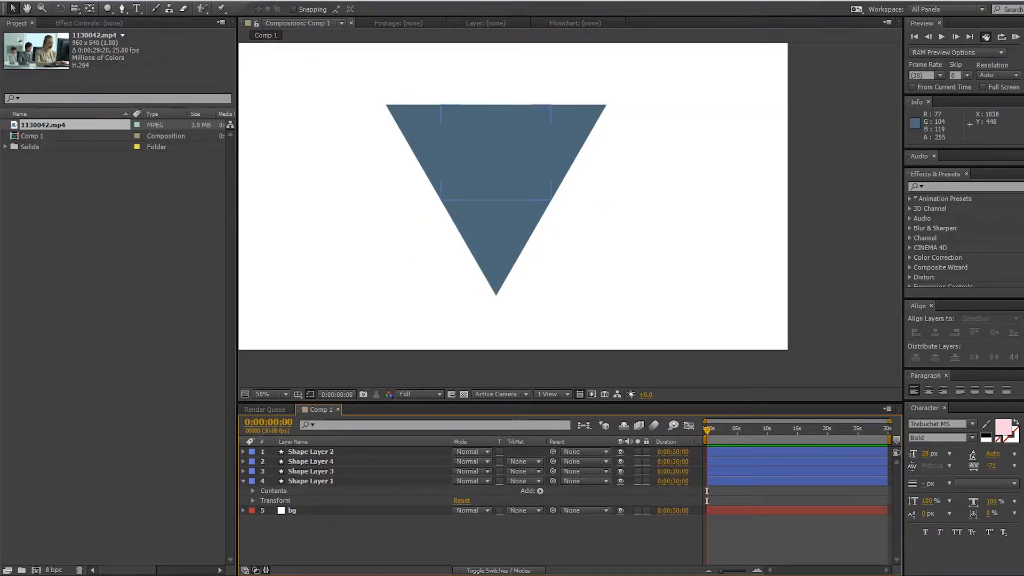
{"action": "left_click_drag", "start_coordinate": [533, 166], "coordinate": [564, 199]}
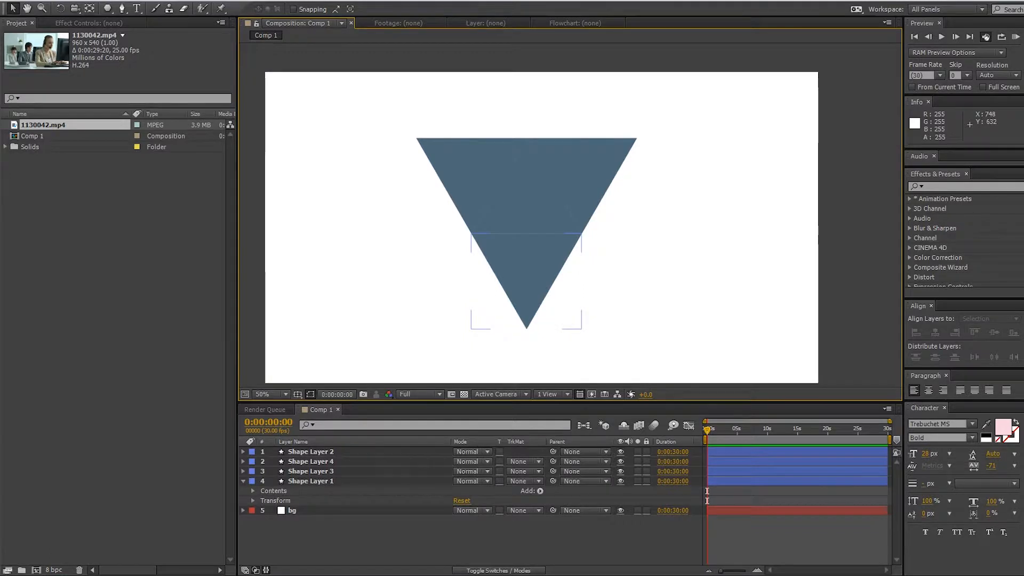
{"action": "left_click", "coordinate": [311, 452]}
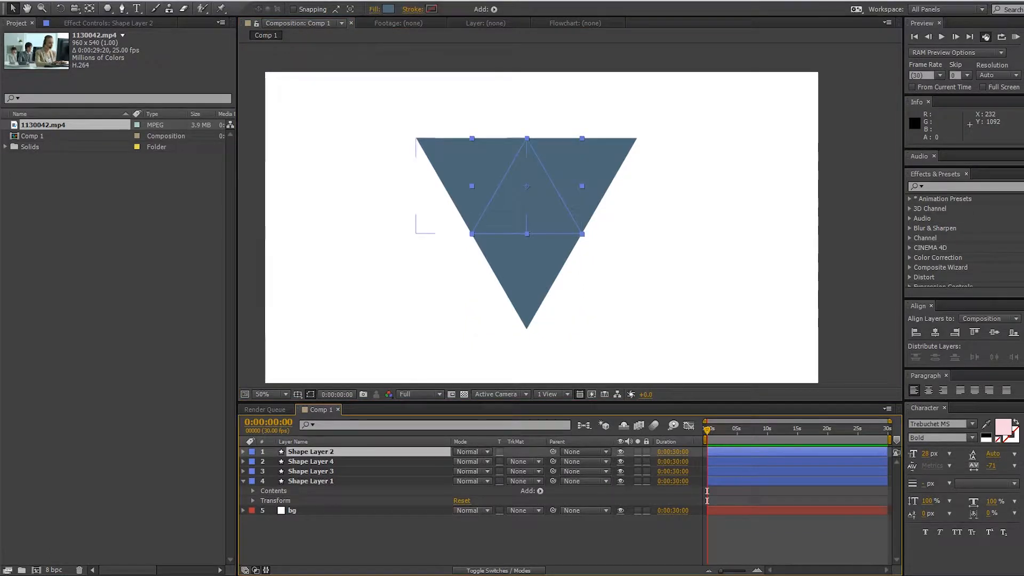
{"action": "left_click", "coordinate": [311, 461], "text": "ctrl"}
{"action": "left_click", "coordinate": [311, 471], "text": "ctrl"}
{"action": "left_click", "coordinate": [311, 481], "text": "ctrl"}
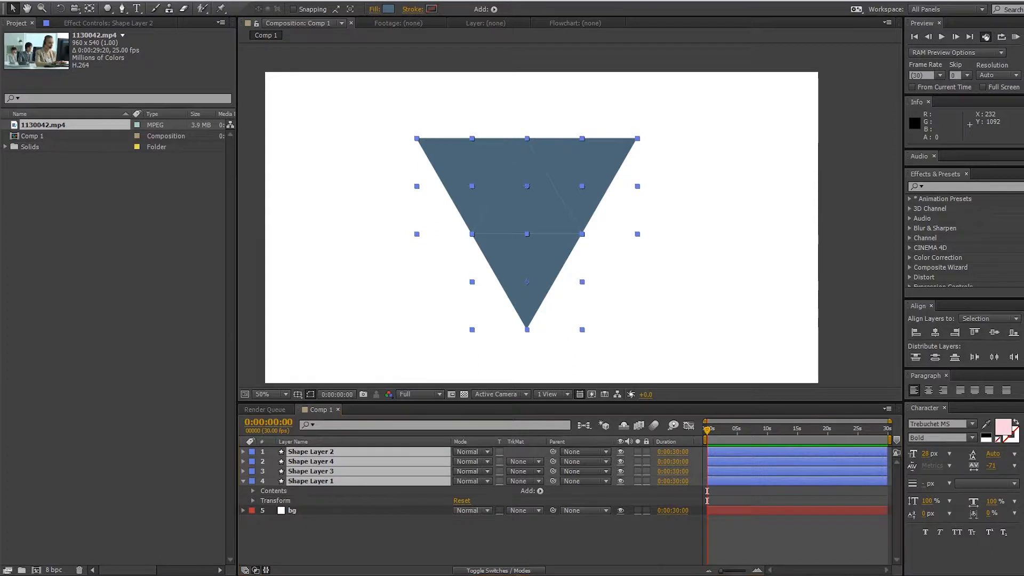
{"action": "left_click", "coordinate": [851, 289]}
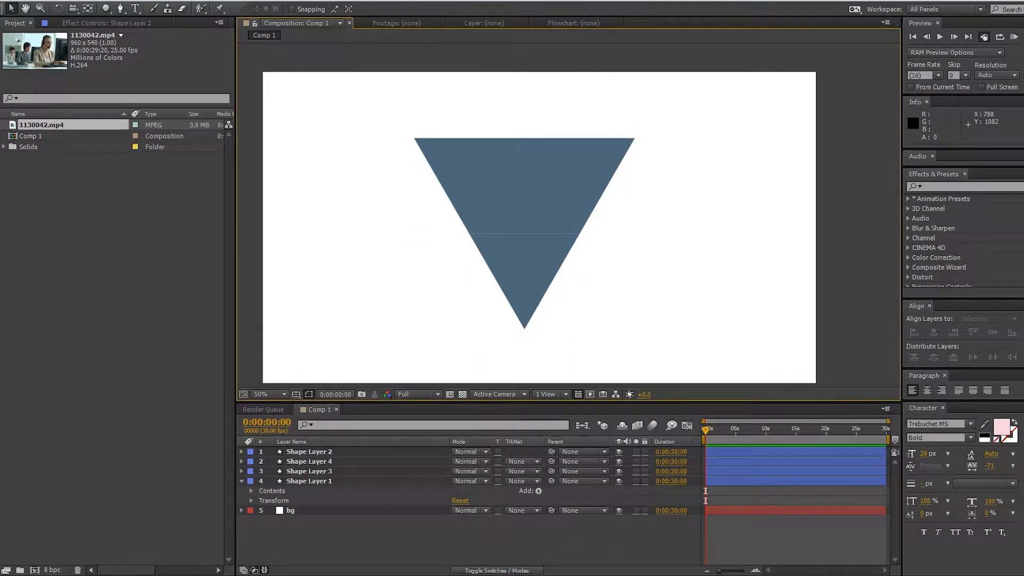
{"action": "scroll", "coordinate": [576, 239], "scroll_direction": "down", "scroll_amount": 1}
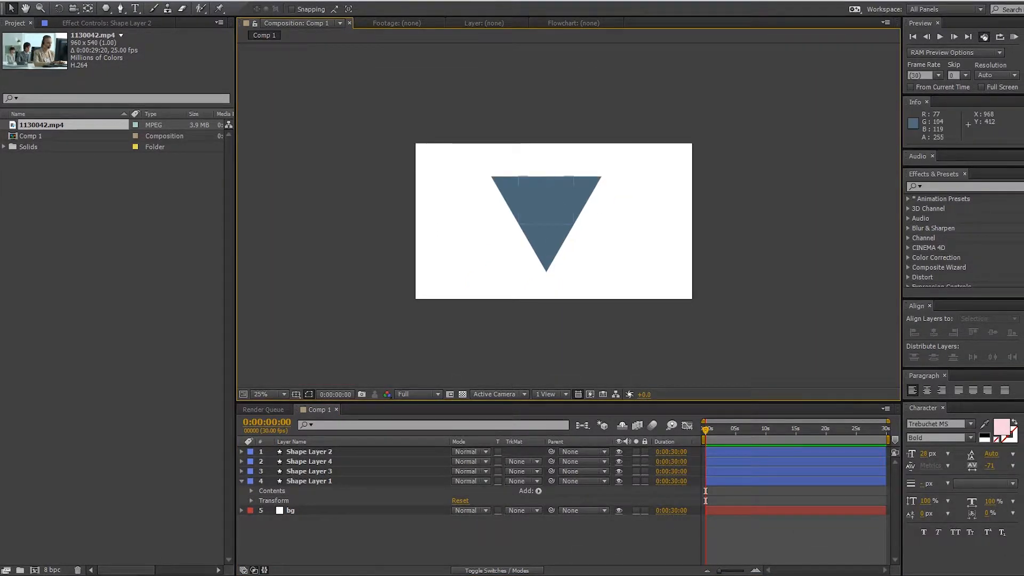
Add the 1130042.mp4 footage above the shape layers in the composition and scale it to 139%
{"action": "scroll", "coordinate": [568, 214], "scroll_direction": "up", "scroll_amount": 1}
{"action": "left_click", "coordinate": [309, 481]}
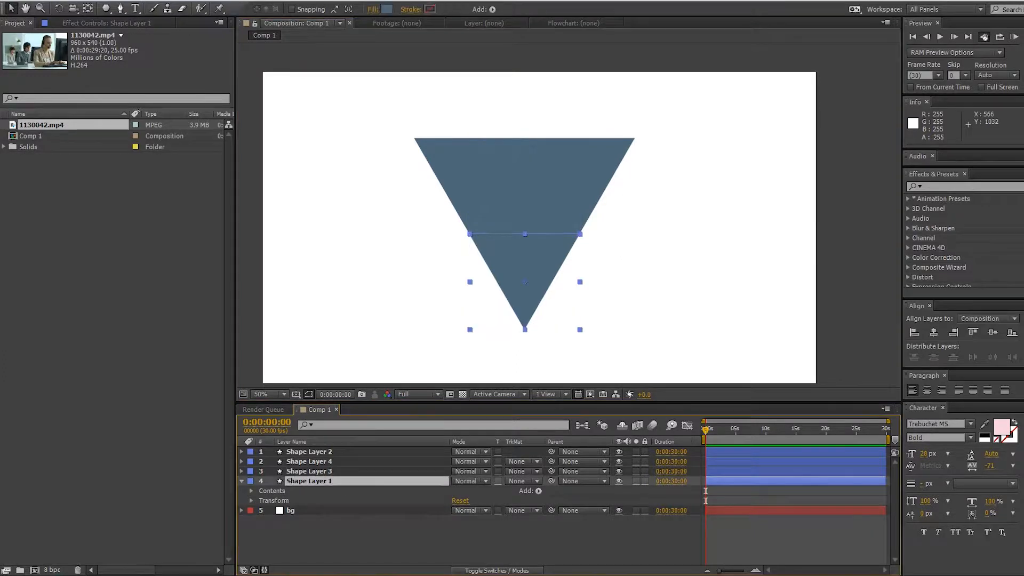
{"action": "left_click", "coordinate": [341, 539]}
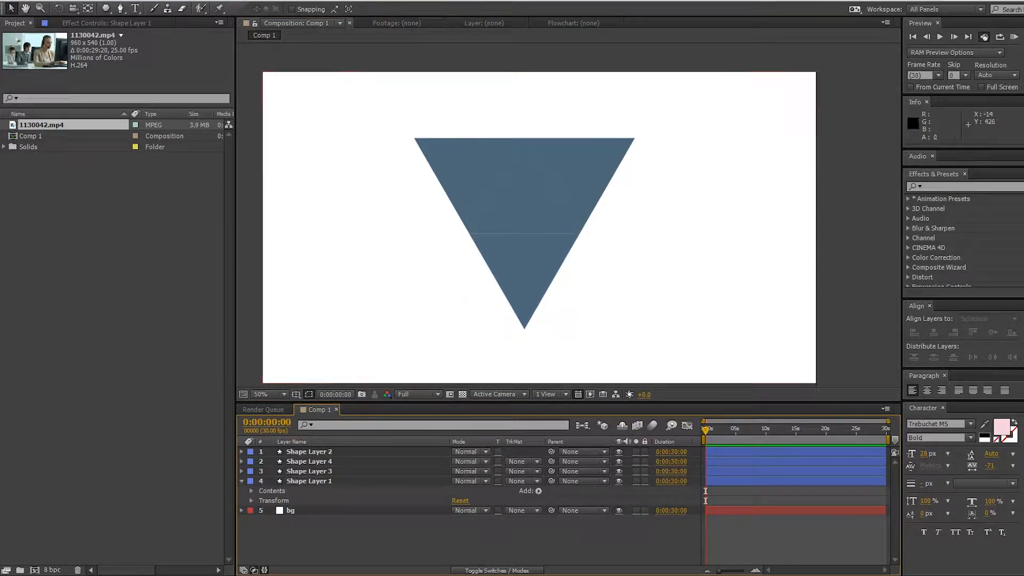
{"action": "left_click_drag", "start_coordinate": [64, 126], "coordinate": [362, 450]}
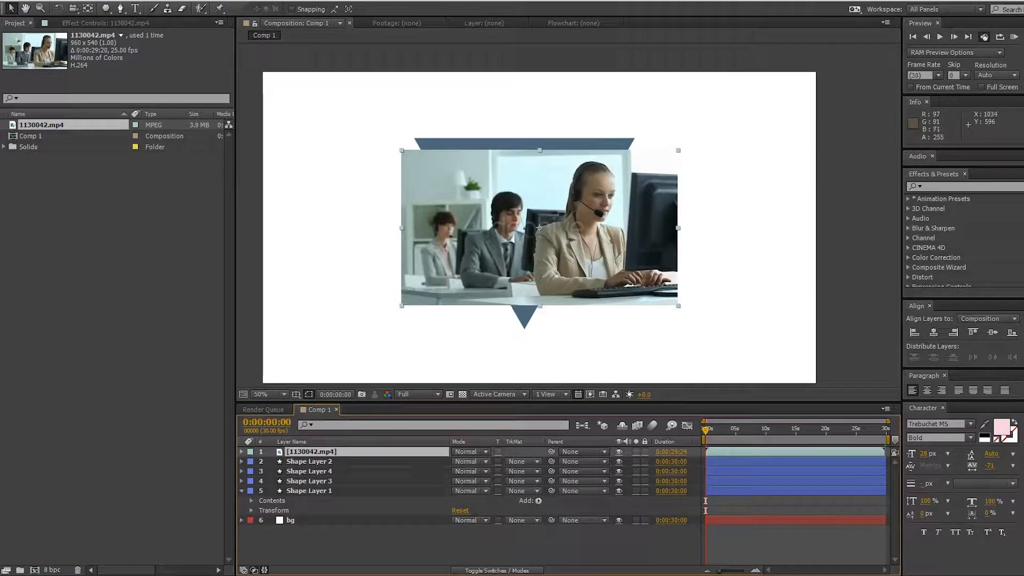
{"action": "key", "text": "s"}
{"action": "left_click_drag", "start_coordinate": [470, 461], "coordinate": [493, 461]}
{"action": "left_click", "coordinate": [312, 452]}
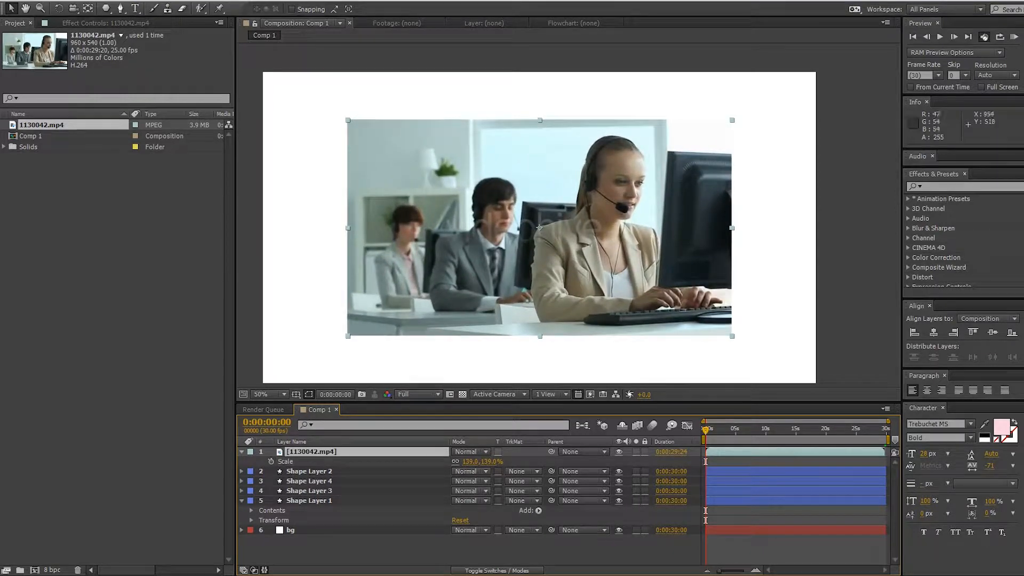
Center the 1130042.mp4 footage horizontally and vertically in the composition, and place its layer between Shape Layer 1 and bg
{"action": "left_click_drag", "start_coordinate": [550, 218], "coordinate": [529, 223]}
{"action": "scroll", "coordinate": [588, 223], "scroll_direction": "down", "scroll_amount": 1}
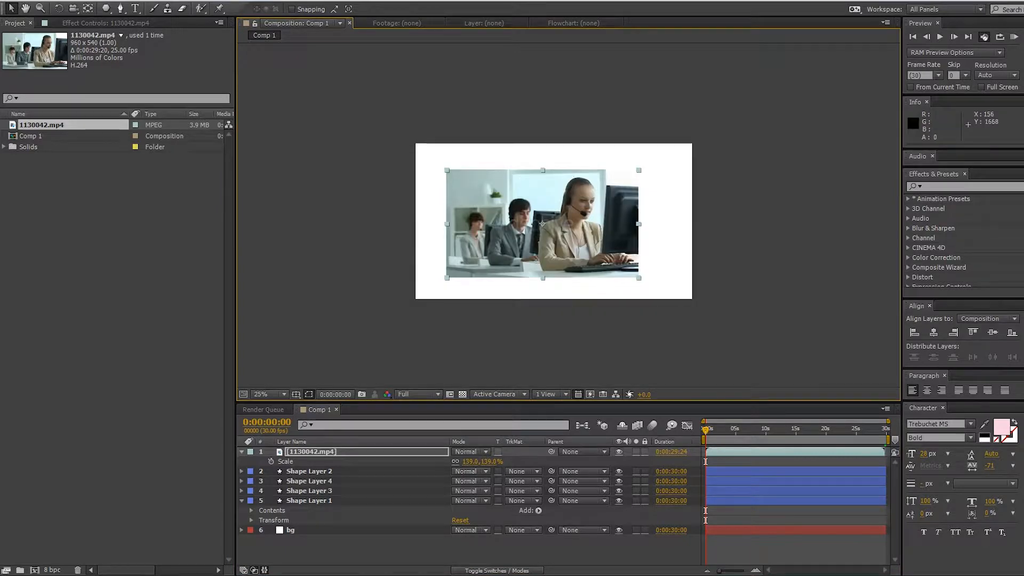
{"action": "left_click", "coordinate": [341, 451]}
{"action": "left_click", "coordinate": [932, 331]}
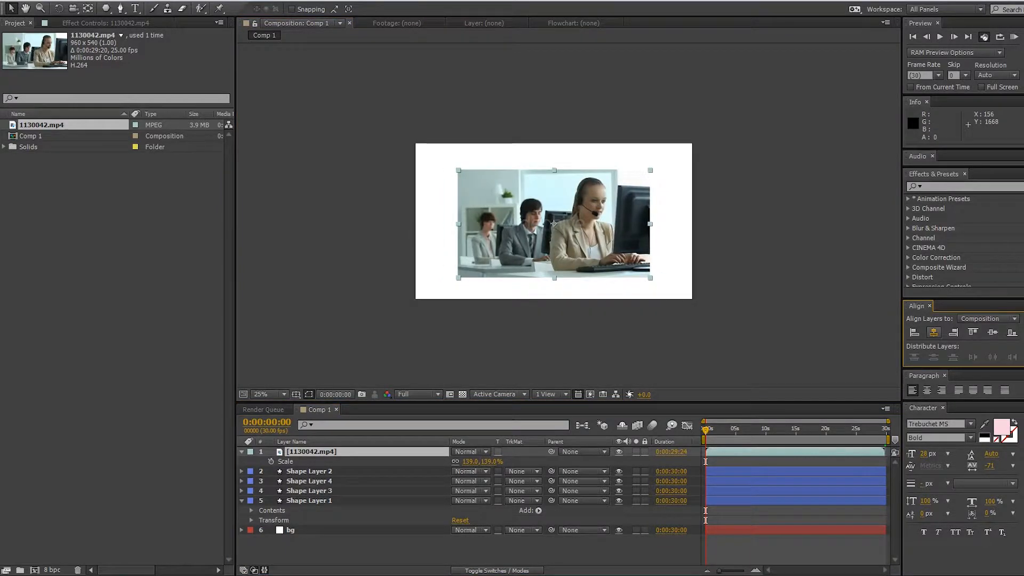
{"action": "left_click", "coordinate": [992, 331]}
{"action": "scroll", "coordinate": [567, 216], "scroll_direction": "up", "scroll_amount": 2}
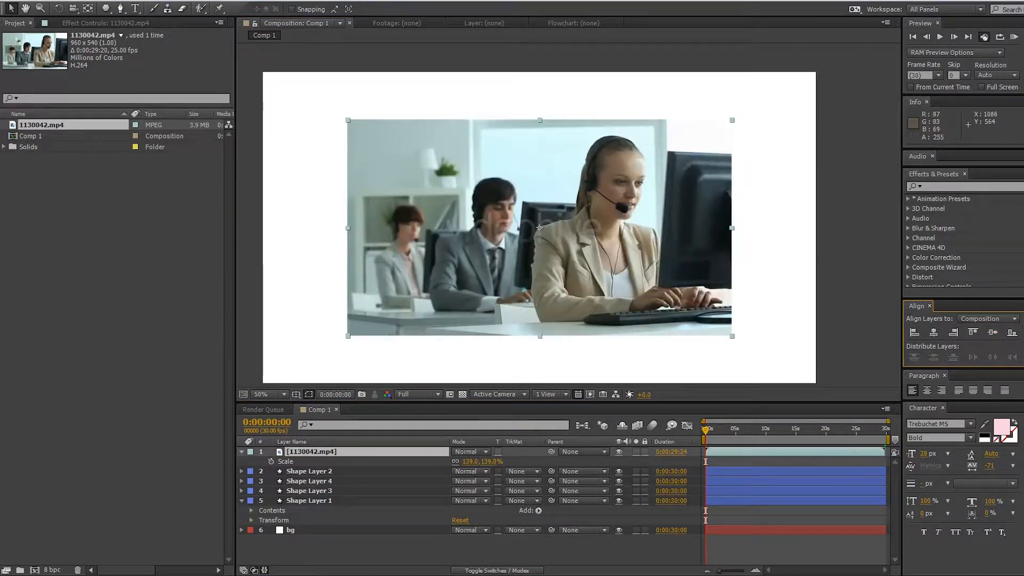
{"action": "left_click_drag", "start_coordinate": [368, 451], "coordinate": [369, 520]}
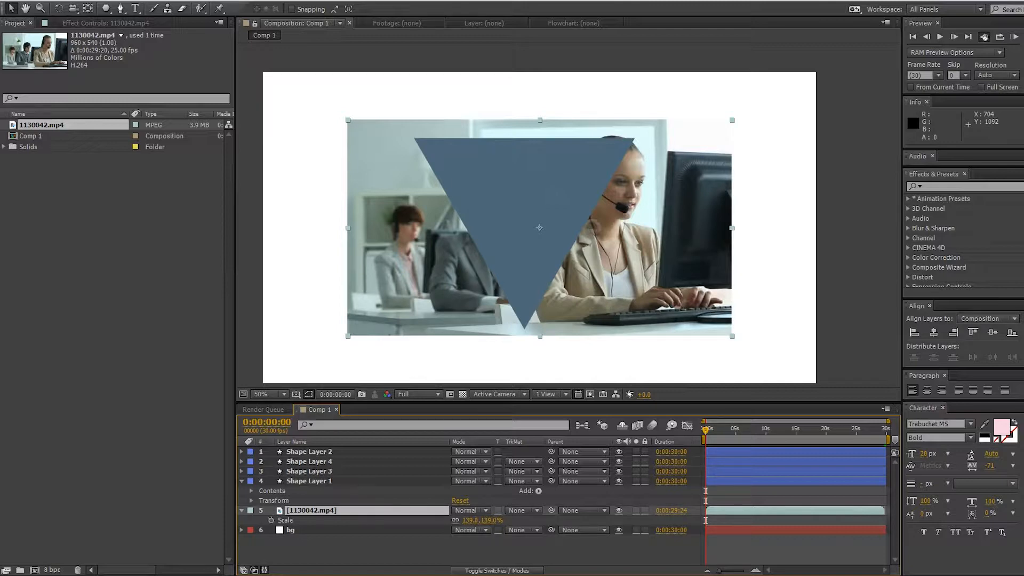
Try to align the horizontal centers of all four shape layers relative to the selection
{"action": "left_click", "coordinate": [310, 481]}
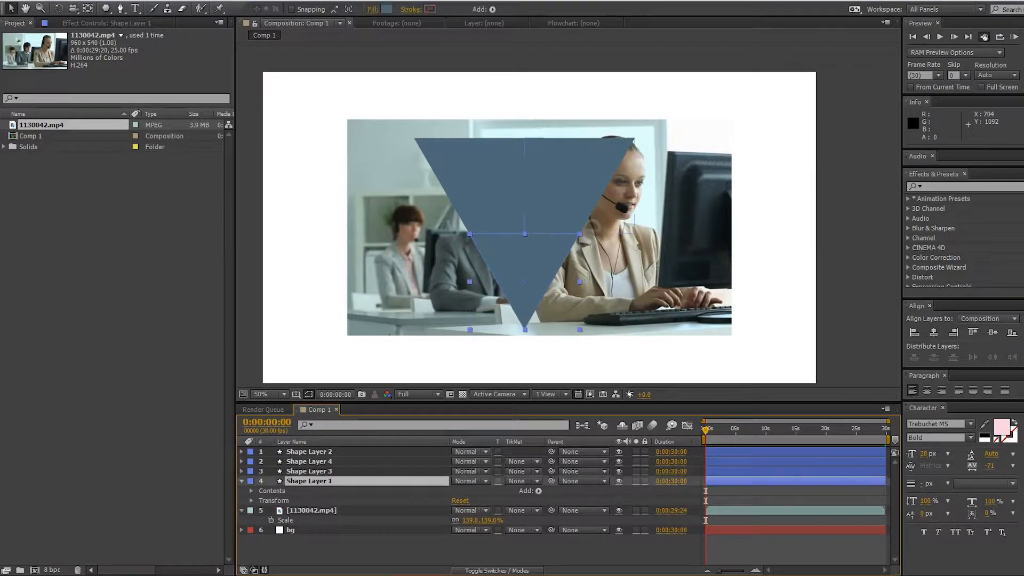
{"action": "key", "text": "ctrl+Up"}
{"action": "key", "text": "ctrl+Up"}
{"action": "key", "text": "ctrl+Up"}
{"action": "key", "text": "ctrl+shift+Down"}
{"action": "key", "text": "ctrl+shift+Down"}
{"action": "key", "text": "ctrl+shift+Down"}
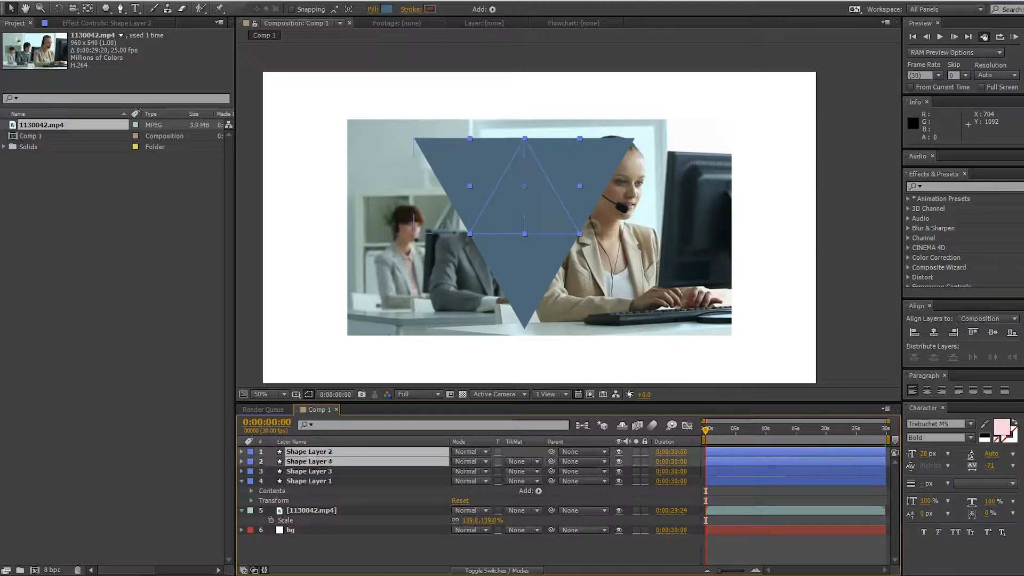
{"action": "key", "text": "comma"}
{"action": "key", "text": "period"}
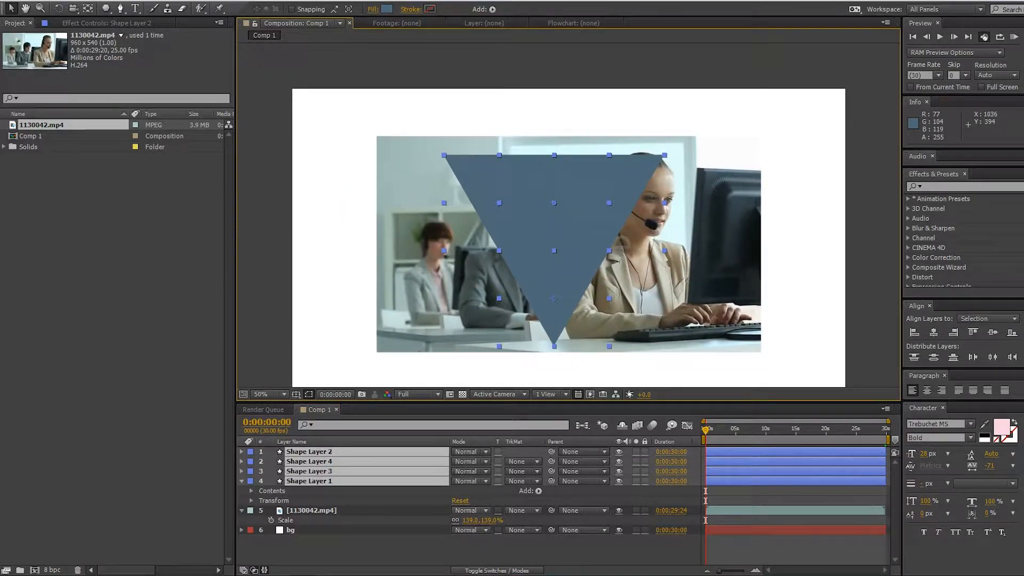
{"action": "left_click", "coordinate": [933, 332]}
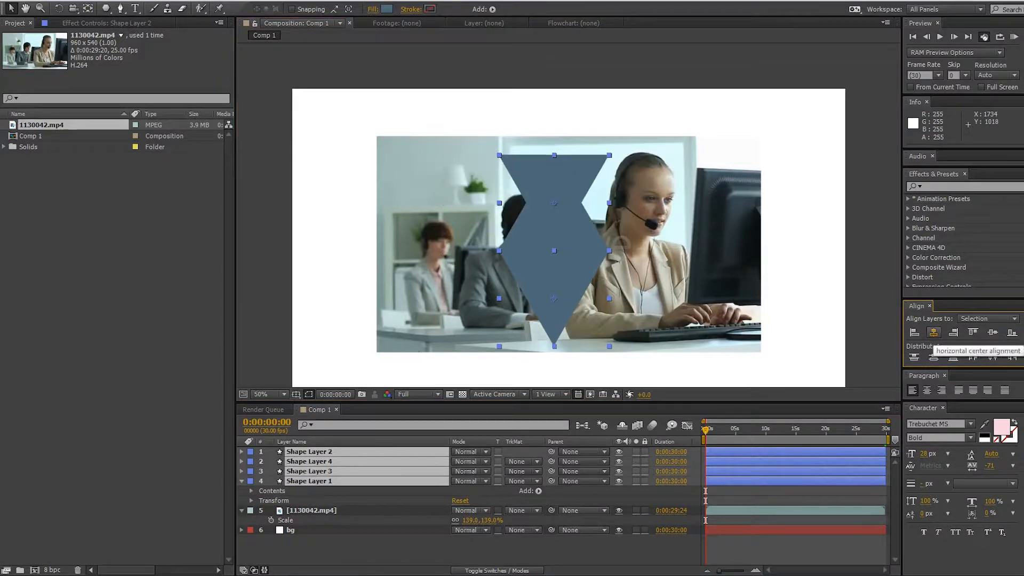
{"action": "key", "text": "ctrl+z"}
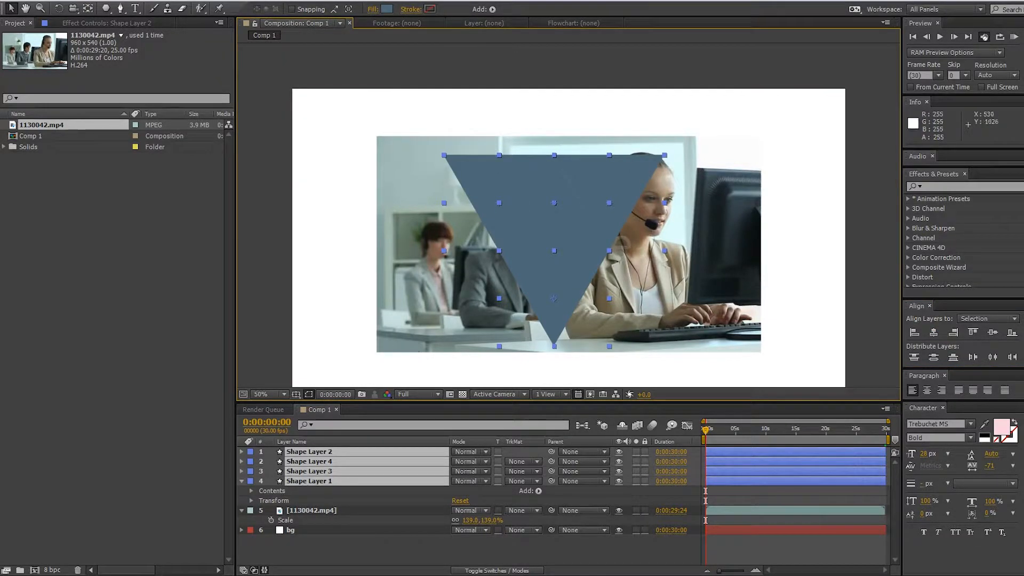
Try to center all four selected shape layers in the composition, with alignment set relative to Composition
{"action": "left_click", "coordinate": [413, 550]}
{"action": "left_click", "coordinate": [310, 472]}
{"action": "left_click", "coordinate": [309, 481]}
{"action": "left_click", "coordinate": [309, 471], "text": "ctrl"}
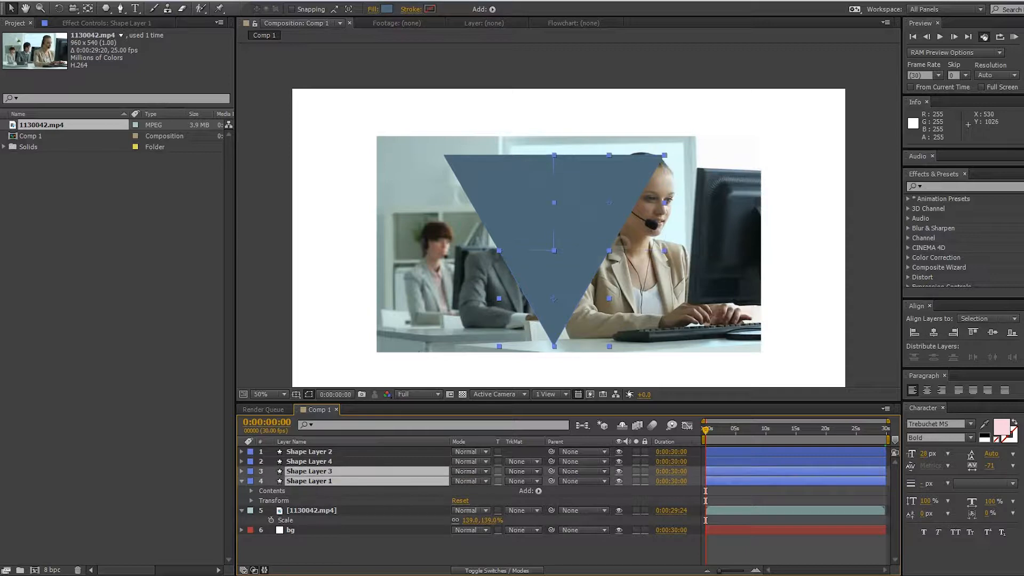
{"action": "left_click", "coordinate": [309, 461], "text": "ctrl"}
{"action": "left_click", "coordinate": [310, 451], "text": "ctrl"}
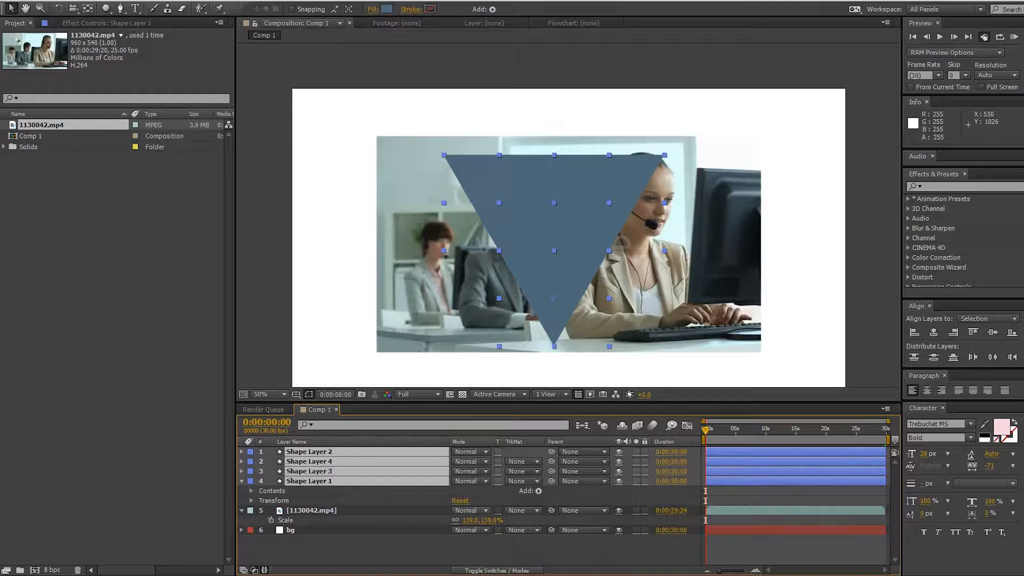
{"action": "left_click", "coordinate": [1002, 318]}
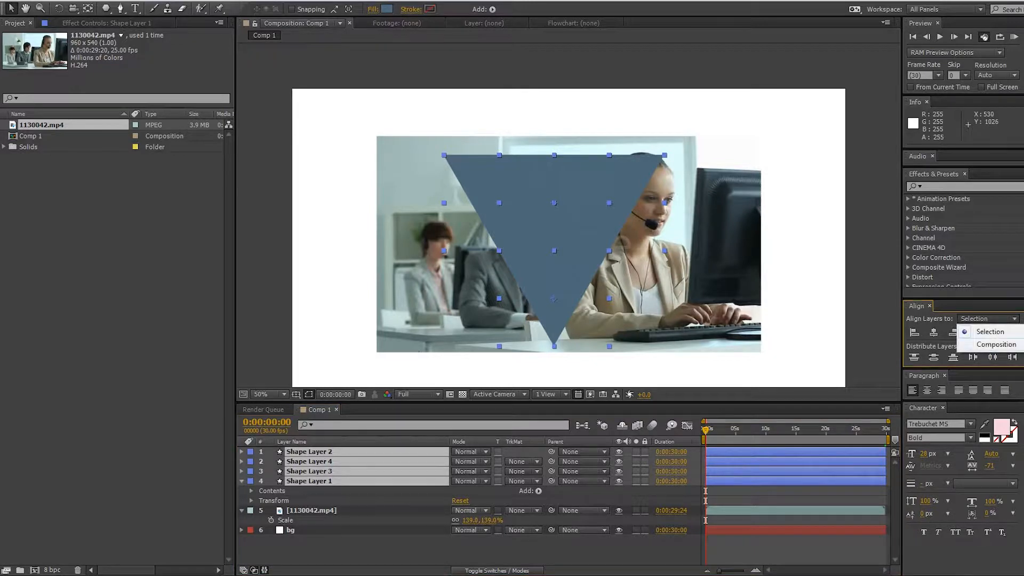
{"action": "left_click", "coordinate": [996, 344]}
{"action": "left_click", "coordinate": [933, 333]}
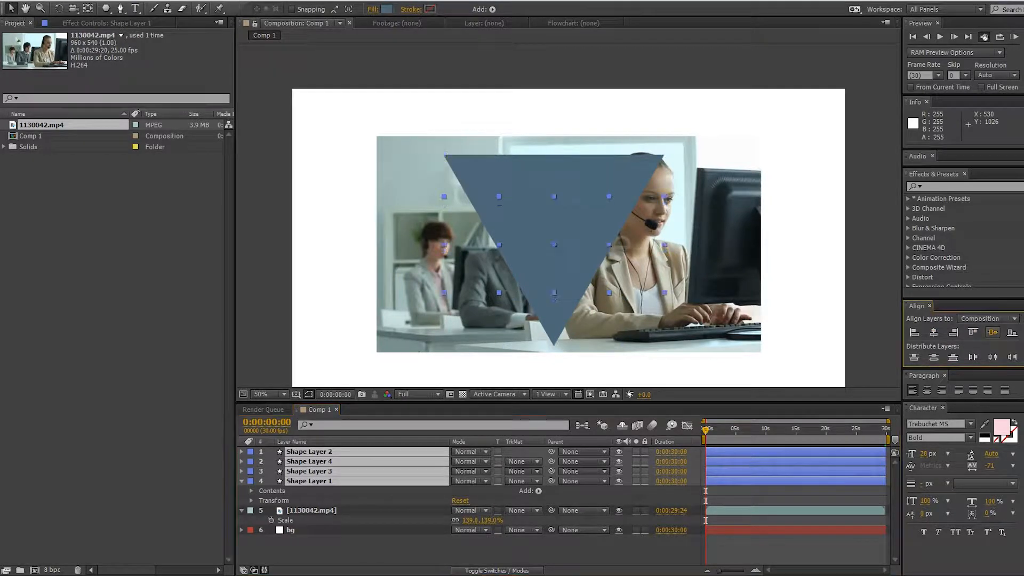
{"action": "left_click", "coordinate": [992, 332]}
{"action": "key", "text": "ctrl+z"}
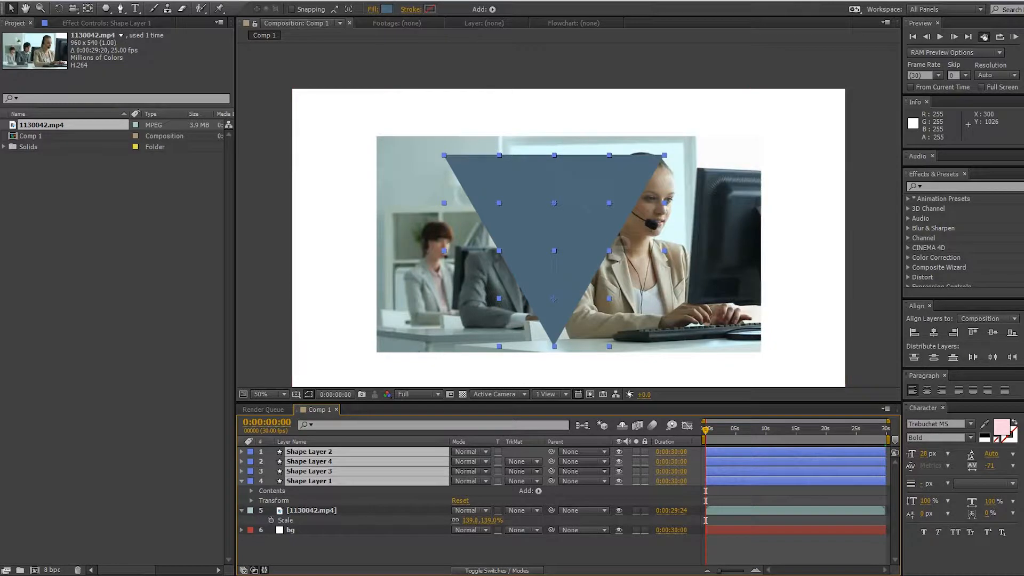
Parent Shape Layer 1, Shape Layer 2 and Shape Layer 3 to Shape Layer 4
{"action": "left_click", "coordinate": [341, 551]}
{"action": "left_click", "coordinate": [309, 481]}
{"action": "left_click", "coordinate": [309, 471], "text": "ctrl"}
{"action": "left_click", "coordinate": [310, 461], "text": "ctrl"}
{"action": "left_click", "coordinate": [310, 452], "text": "ctrl"}
{"action": "left_click", "coordinate": [341, 552]}
{"action": "left_click", "coordinate": [310, 462]}
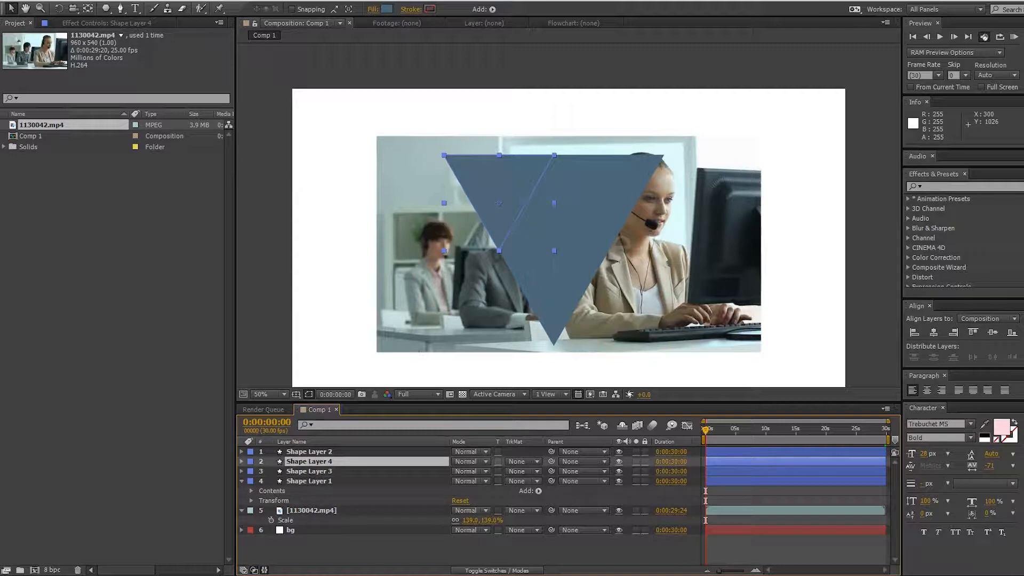
{"action": "left_click", "coordinate": [309, 471]}
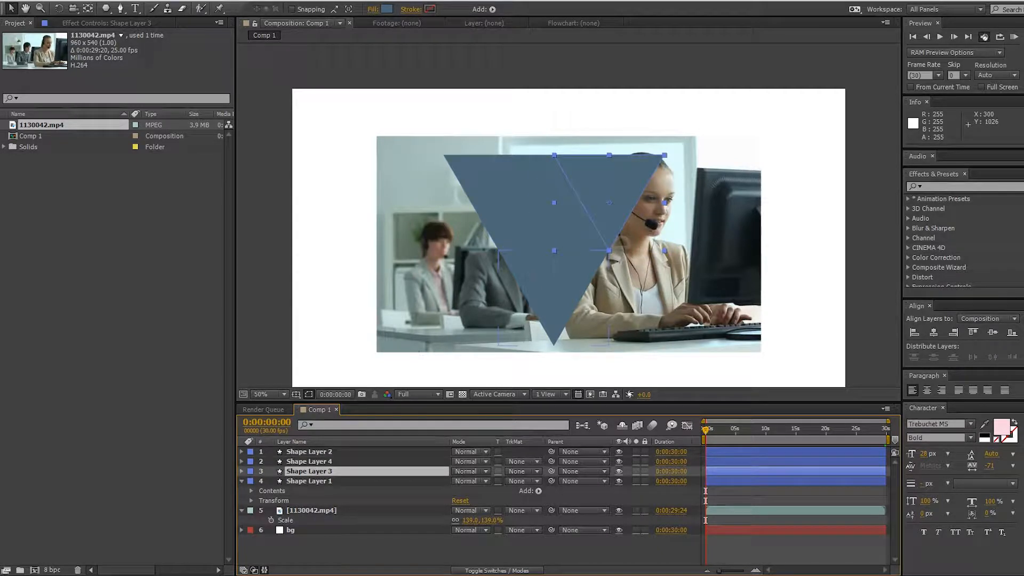
{"action": "left_click", "coordinate": [309, 481], "text": "ctrl"}
{"action": "left_click", "coordinate": [310, 451], "text": "ctrl"}
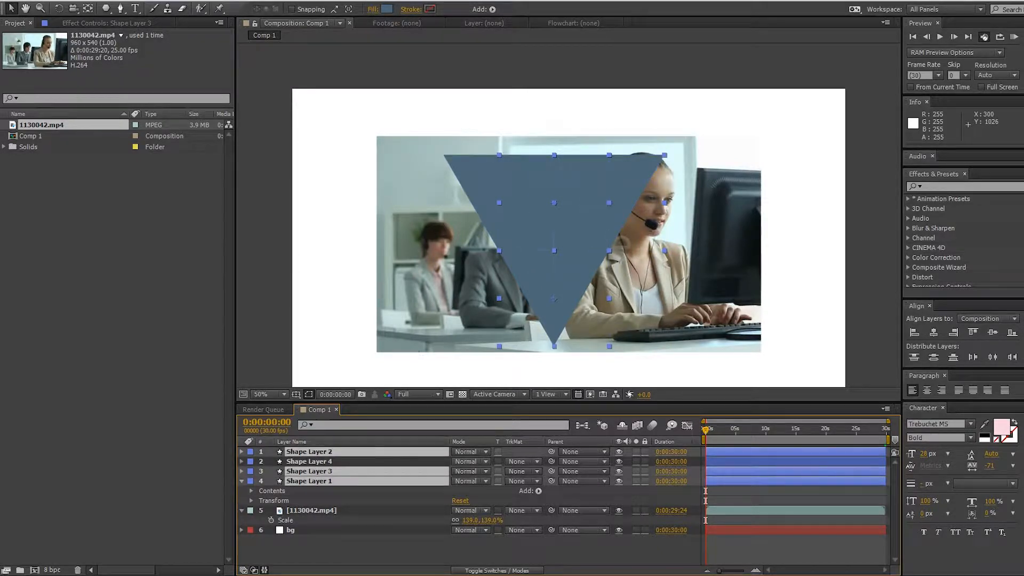
{"action": "left_click_drag", "start_coordinate": [551, 451], "coordinate": [309, 462]}
Center Shape Layer 4 horizontally and vertically in the composition together with its parented layers
{"action": "left_click", "coordinate": [309, 462]}
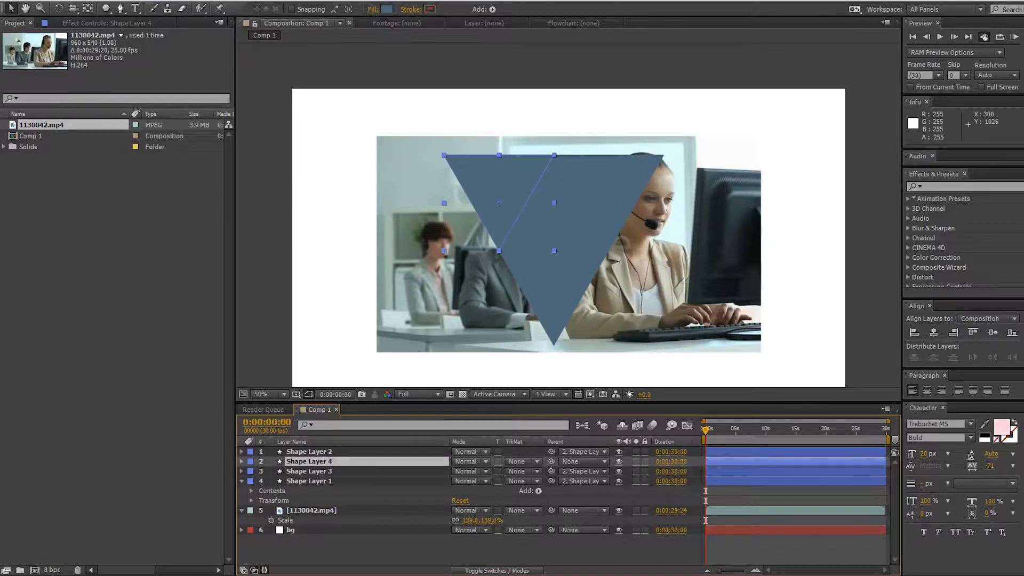
{"action": "left_click", "coordinate": [933, 332]}
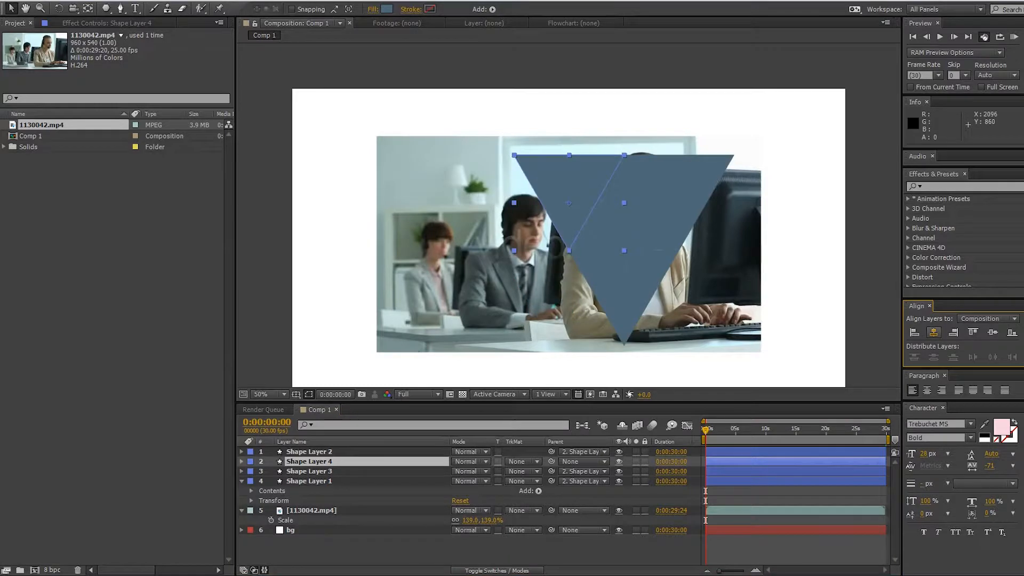
{"action": "left_click", "coordinate": [992, 332]}
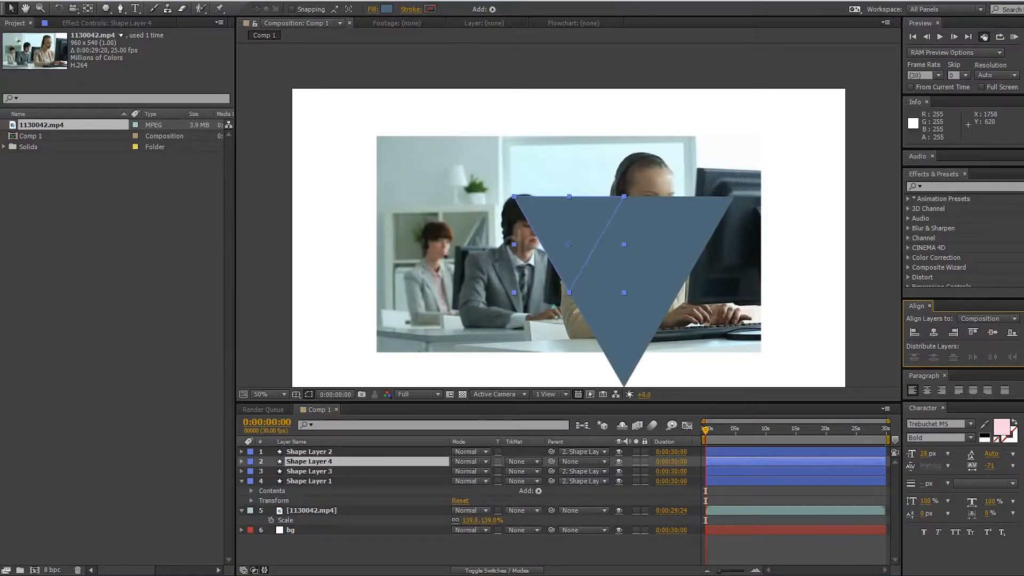
{"action": "right_click", "coordinate": [320, 461]}
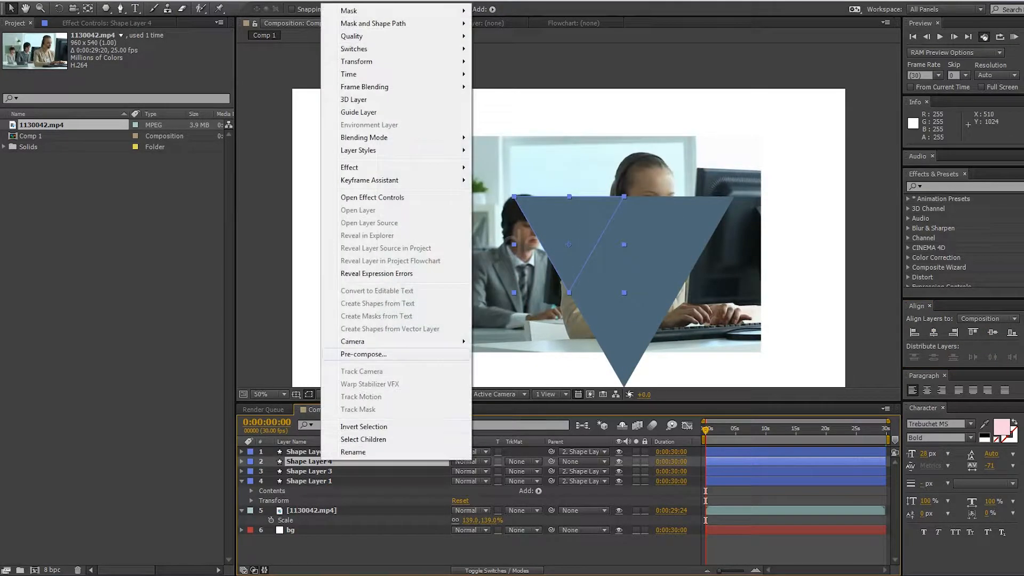
{"action": "mouse_move", "coordinate": [356, 61]}
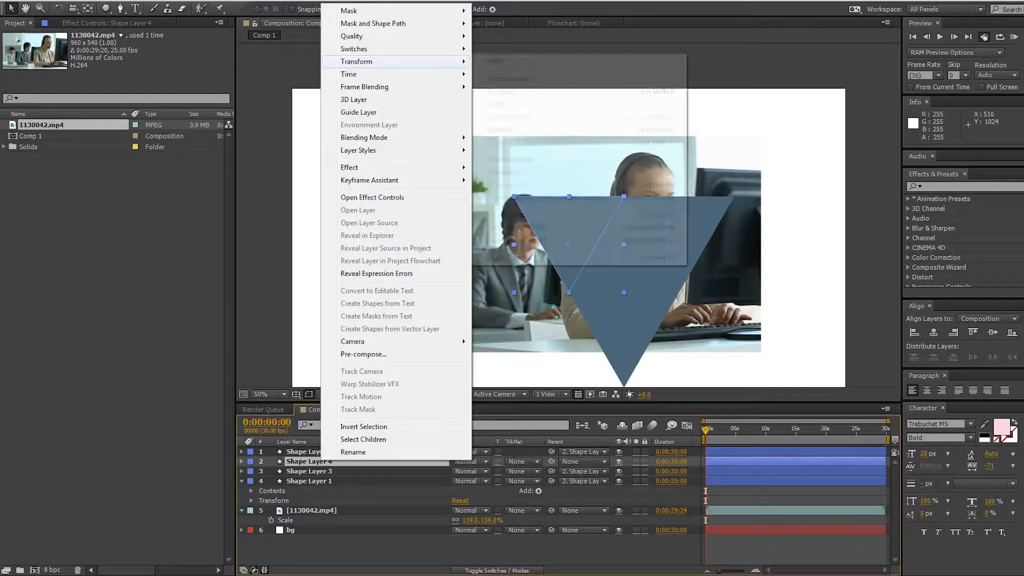
{"action": "left_click", "coordinate": [546, 197]}
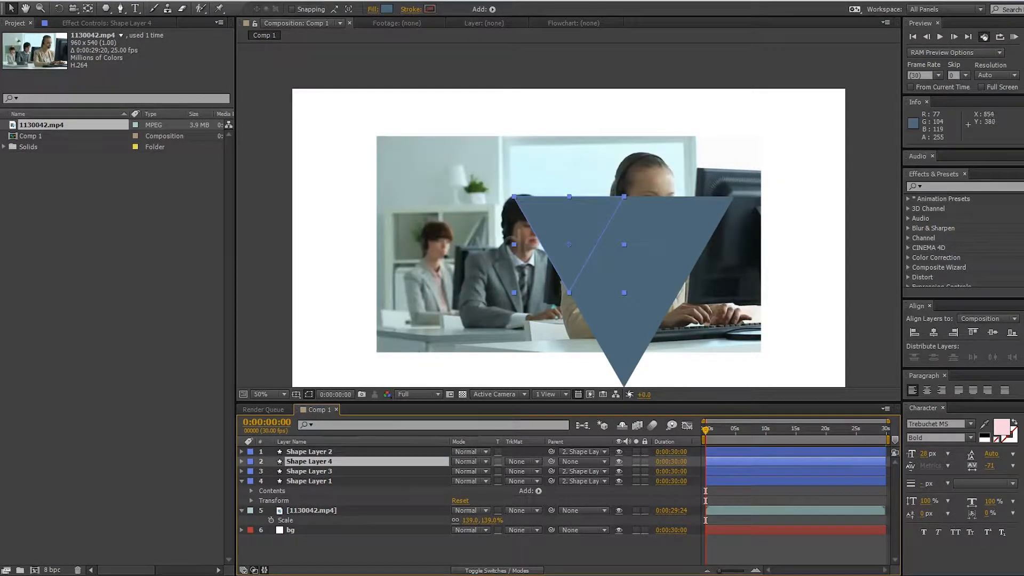
Remove the parent assignments from Shape Layer 3, Shape Layer 1 and Shape Layer 2
{"action": "left_click", "coordinate": [618, 461]}
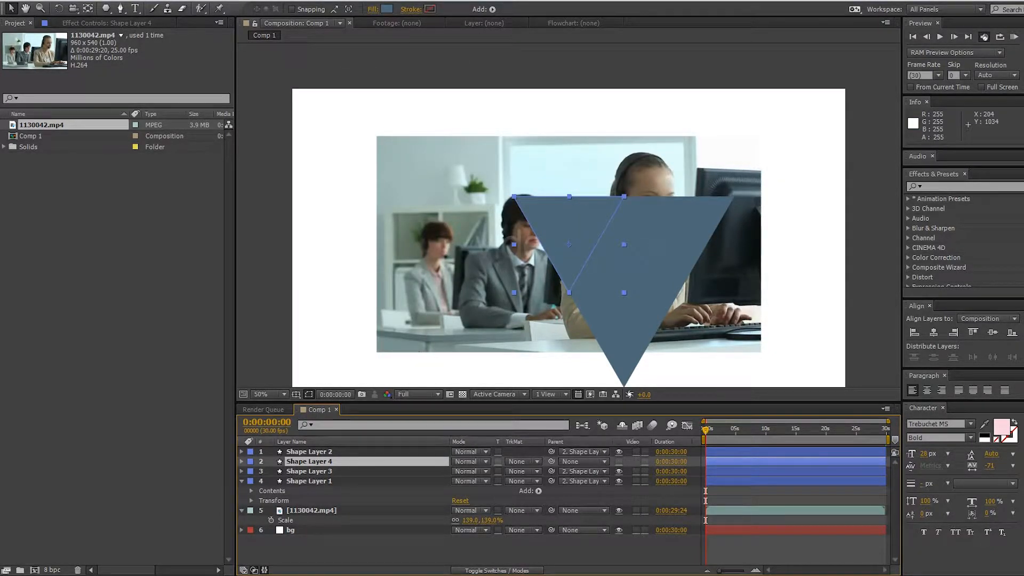
{"action": "left_click", "coordinate": [618, 461]}
{"action": "left_click", "coordinate": [583, 461]}
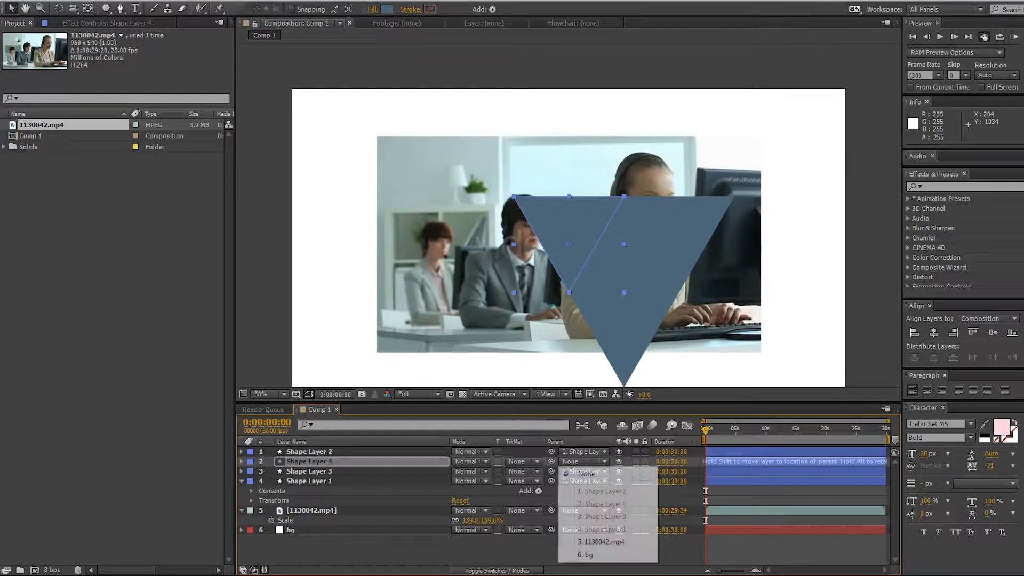
{"action": "left_click", "coordinate": [674, 552]}
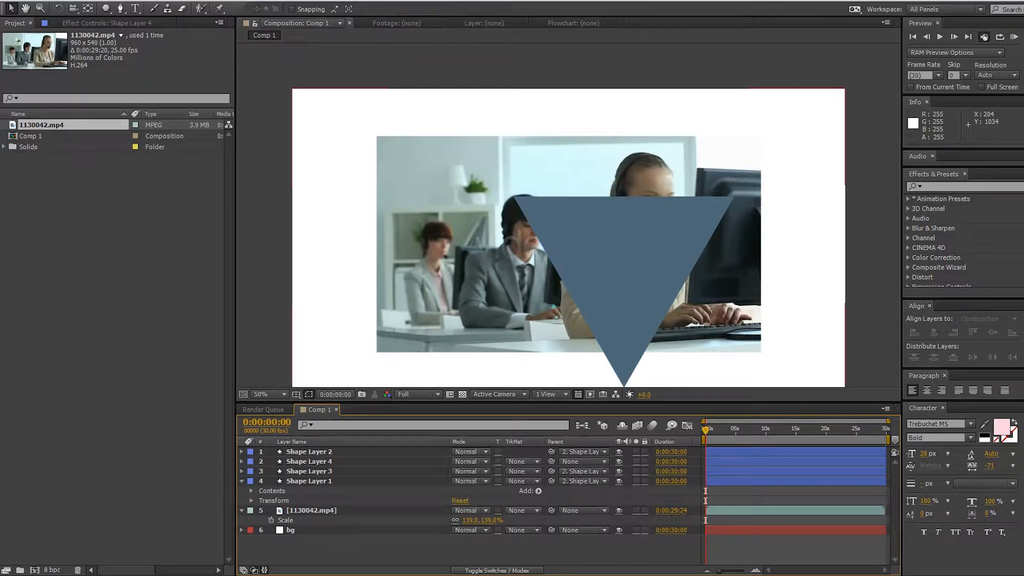
{"action": "left_click", "coordinate": [584, 471]}
{"action": "left_click", "coordinate": [585, 483]}
{"action": "left_click", "coordinate": [583, 481]}
{"action": "left_click", "coordinate": [586, 387]}
{"action": "left_click", "coordinate": [583, 452]}
{"action": "left_click", "coordinate": [586, 465]}
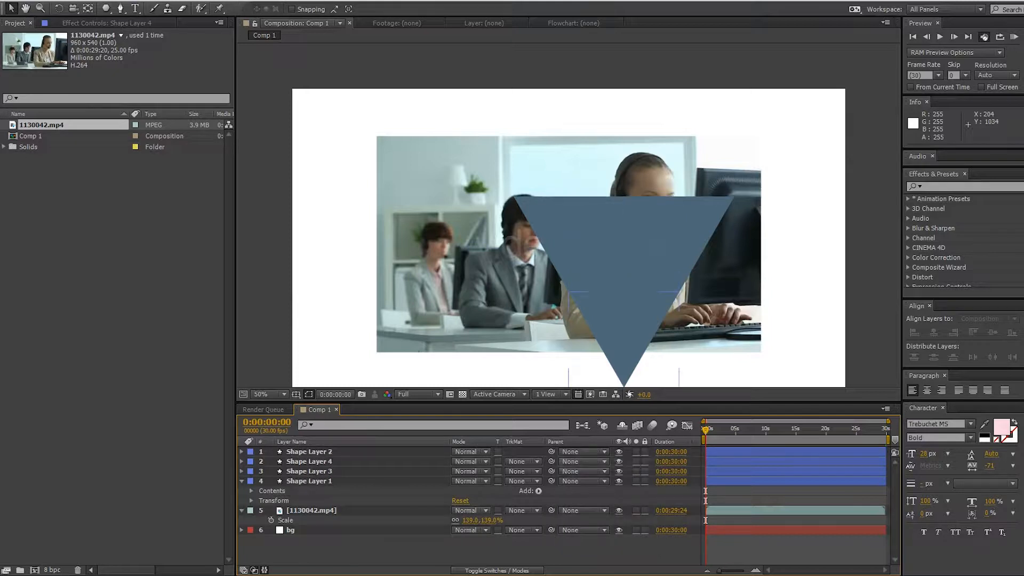
Hide and show each shape layer in turn to identify which one is the middle triangle
{"action": "left_click", "coordinate": [618, 480]}
{"action": "left_click", "coordinate": [618, 481]}
{"action": "left_click", "coordinate": [618, 471]}
{"action": "left_click", "coordinate": [618, 471]}
{"action": "left_click", "coordinate": [619, 462]}
{"action": "left_click", "coordinate": [618, 461]}
{"action": "left_click", "coordinate": [618, 452]}
{"action": "left_click", "coordinate": [619, 452]}
Parent Shape Layer 4, Shape Layer 3 and Shape Layer 1 to Shape Layer 2
{"action": "left_click", "coordinate": [309, 452]}
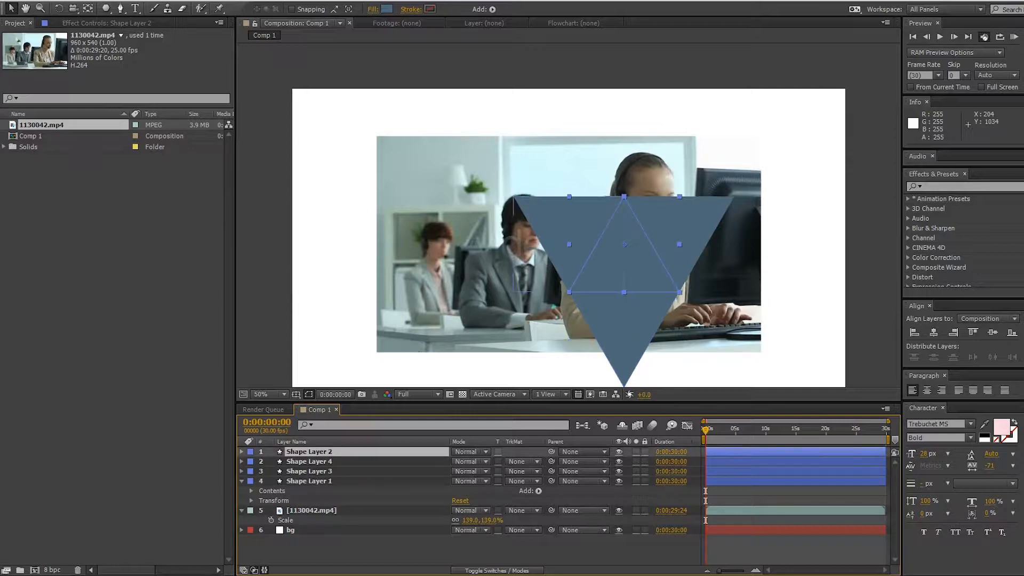
{"action": "left_click", "coordinate": [309, 461]}
{"action": "left_click", "coordinate": [309, 471], "text": "ctrl"}
{"action": "left_click", "coordinate": [310, 481], "text": "ctrl"}
{"action": "left_click_drag", "start_coordinate": [552, 461], "coordinate": [330, 452]}
Center Shape Layer 2 horizontally and vertically in the composition together with its parented triangles
{"action": "left_click", "coordinate": [320, 451]}
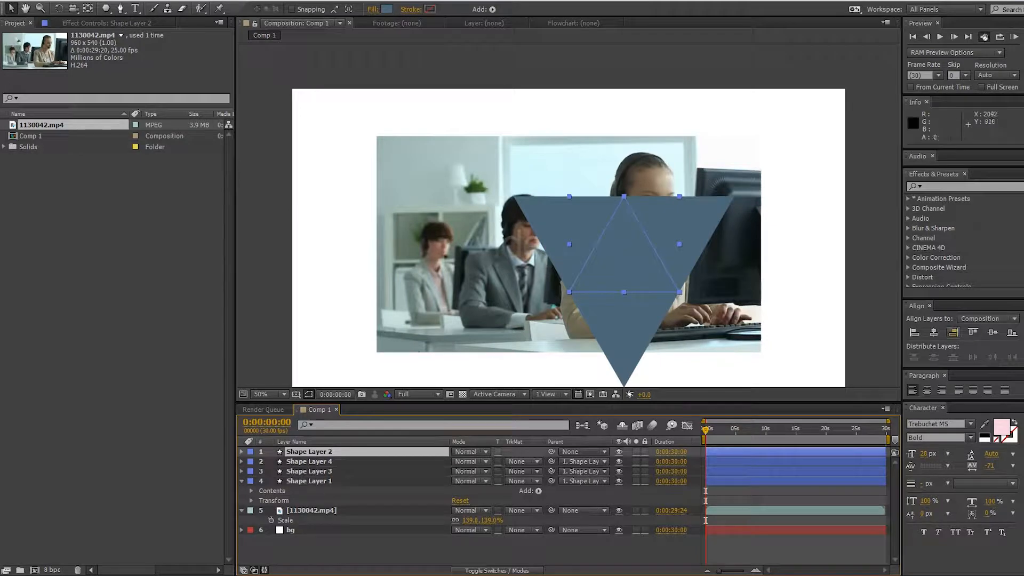
{"action": "left_click", "coordinate": [933, 332]}
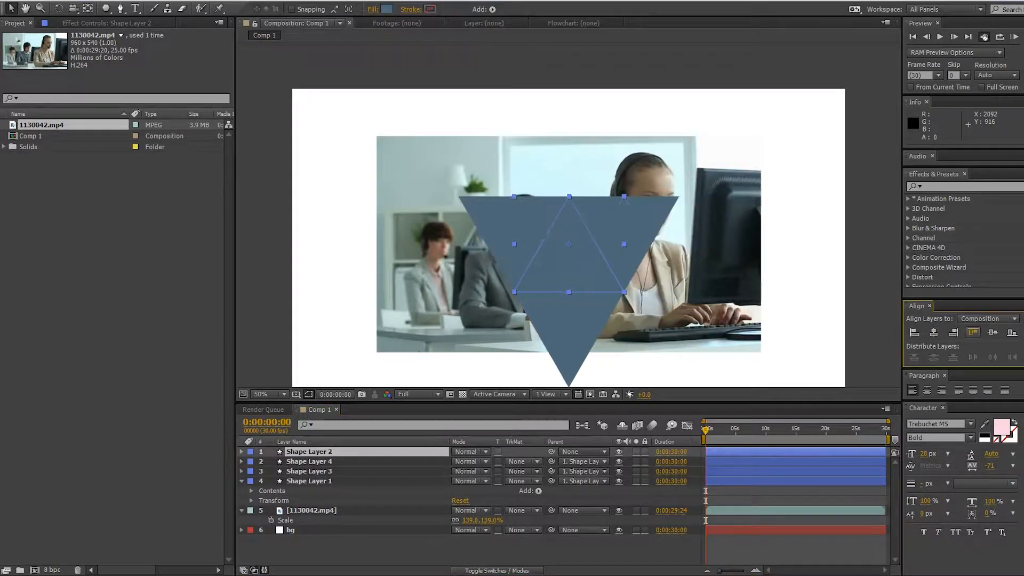
{"action": "left_click", "coordinate": [992, 332]}
{"action": "key", "text": "comma"}
{"action": "key", "text": "period"}
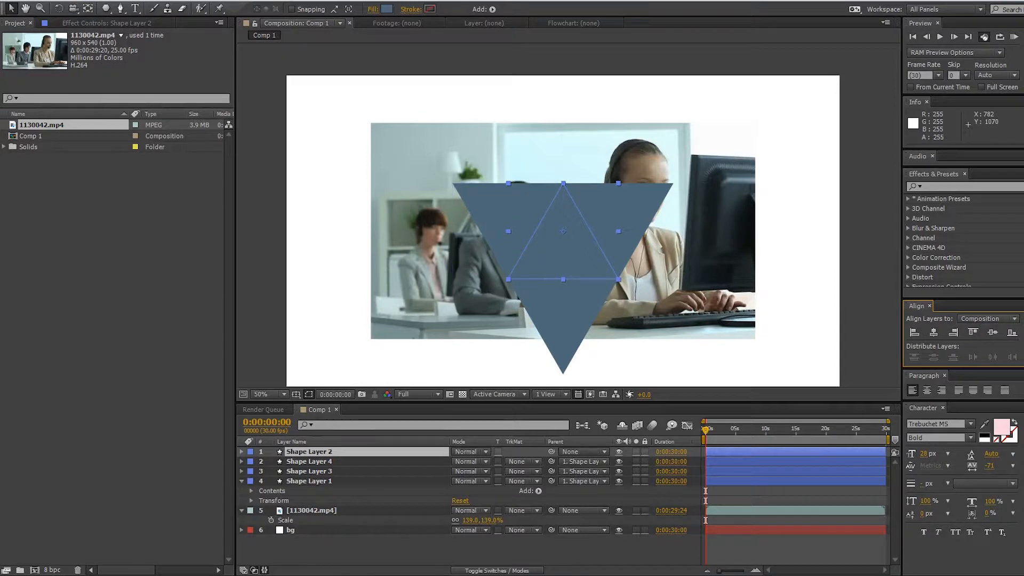
Remove the parent assignments from Shape Layer 4, Shape Layer 3 and Shape Layer 1
{"action": "key", "text": "comma"}
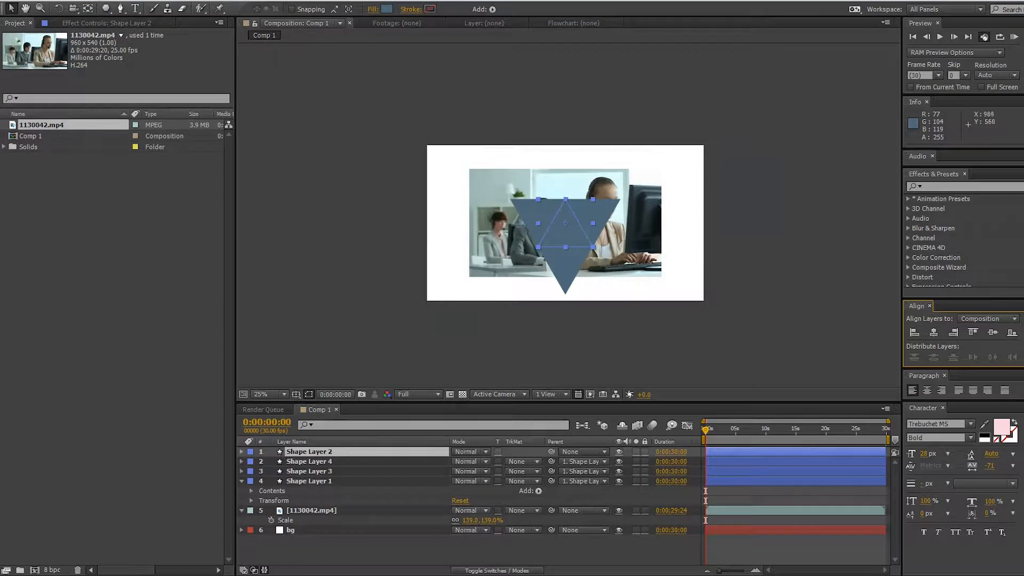
{"action": "key", "text": "period"}
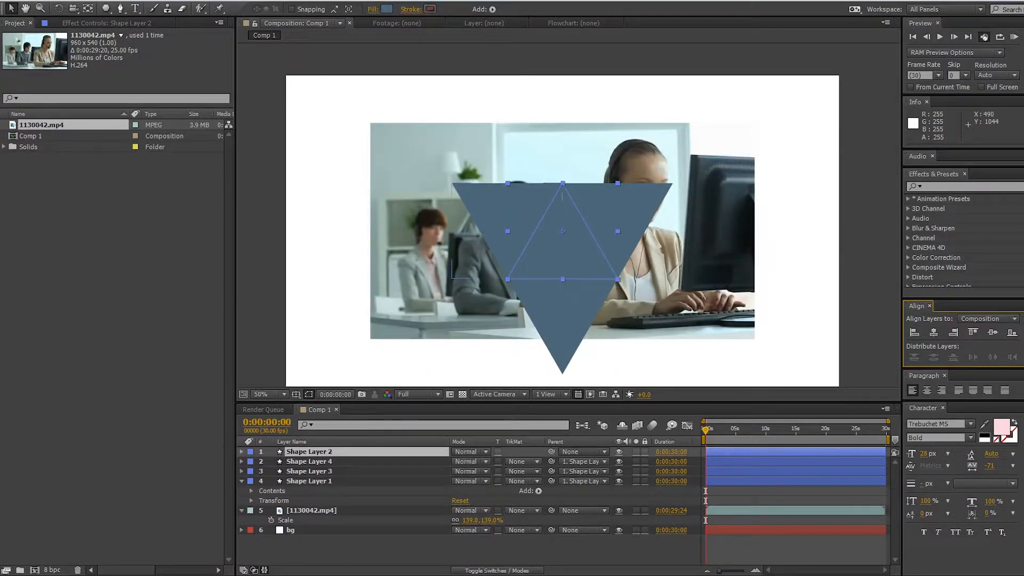
{"action": "left_click", "coordinate": [583, 461]}
{"action": "left_click", "coordinate": [586, 473]}
{"action": "left_click", "coordinate": [583, 470]}
{"action": "left_click", "coordinate": [586, 483]}
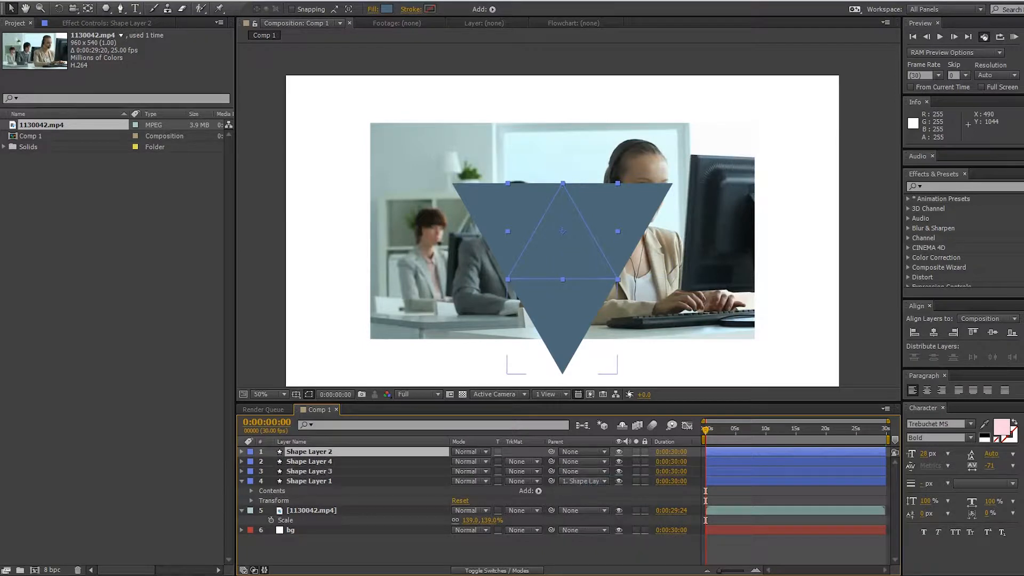
{"action": "left_click", "coordinate": [583, 481]}
{"action": "left_click", "coordinate": [586, 389]}
Move all four shape layers straight up together over the footage, bringing Shape Layer 2 to about 960, 394
{"action": "left_click", "coordinate": [309, 481]}
{"action": "left_click", "coordinate": [310, 471], "text": "ctrl"}
{"action": "left_click", "coordinate": [309, 461], "text": "ctrl"}
{"action": "left_click", "coordinate": [309, 452], "text": "ctrl"}
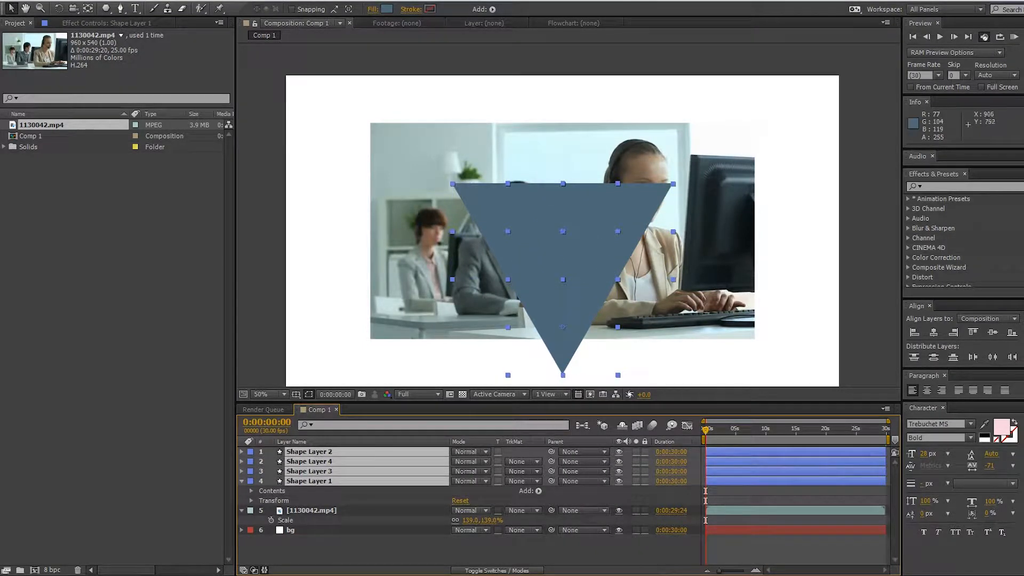
{"action": "left_click_drag", "start_coordinate": [559, 248], "coordinate": [582, 220]}
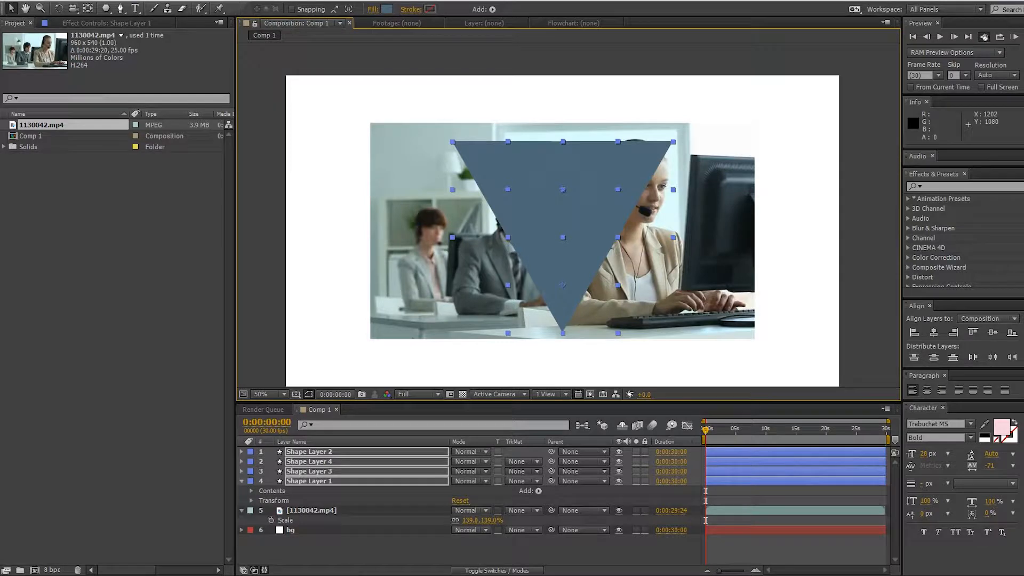
Duplicate the 1130042.mp4 layer three times, placing one copy directly below each of Shape Layer 3, Shape Layer 4 and Shape Layer 2
{"action": "left_click", "coordinate": [312, 511]}
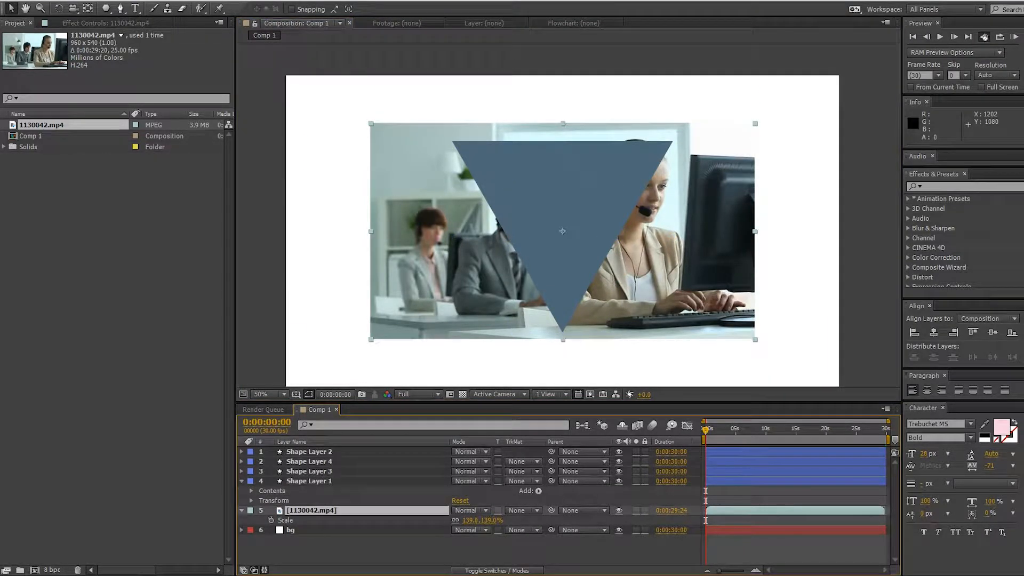
{"action": "left_click", "coordinate": [309, 481]}
{"action": "left_click", "coordinate": [309, 472]}
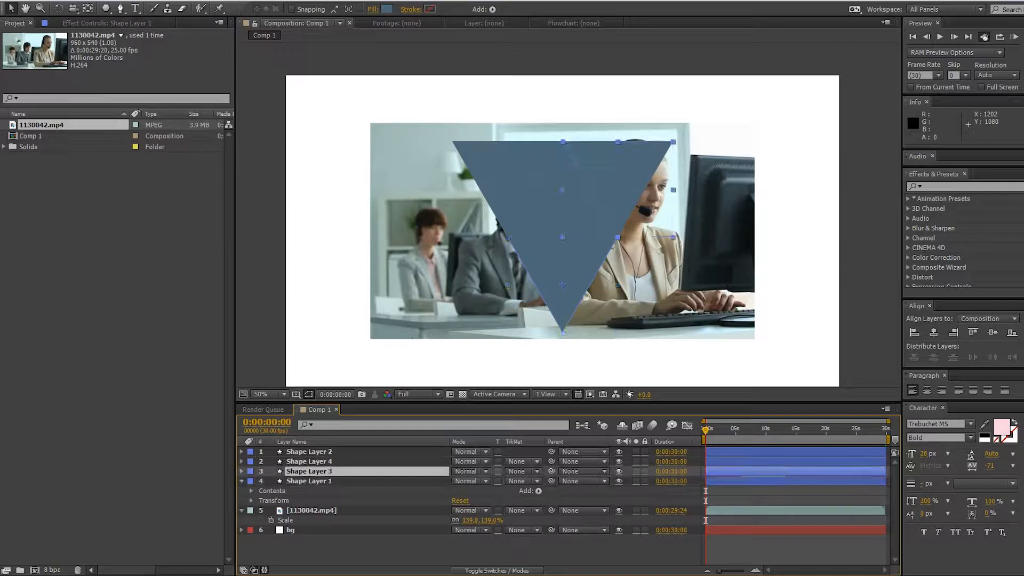
{"action": "left_click", "coordinate": [308, 462]}
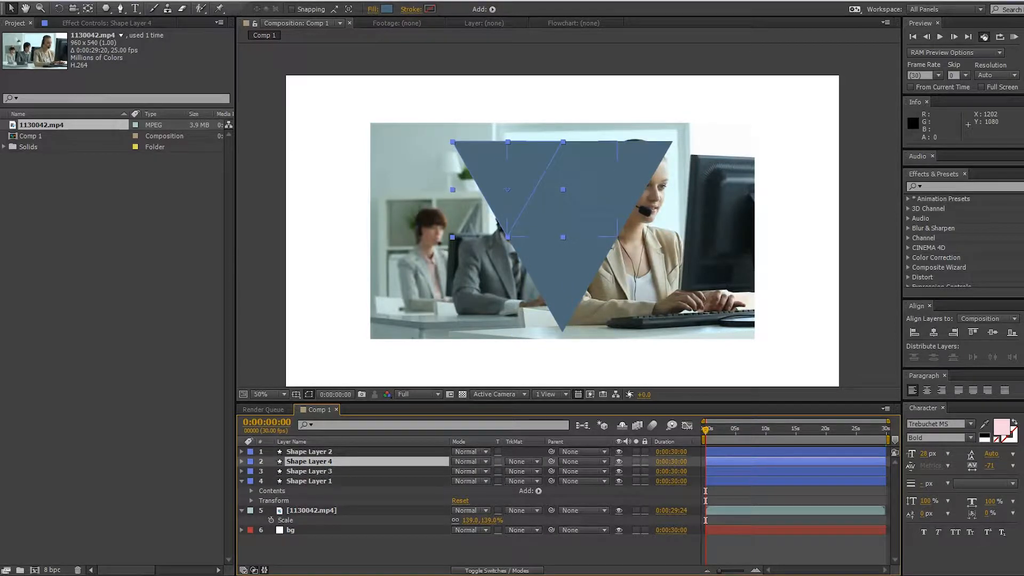
{"action": "left_click", "coordinate": [309, 452]}
{"action": "left_click", "coordinate": [311, 510]}
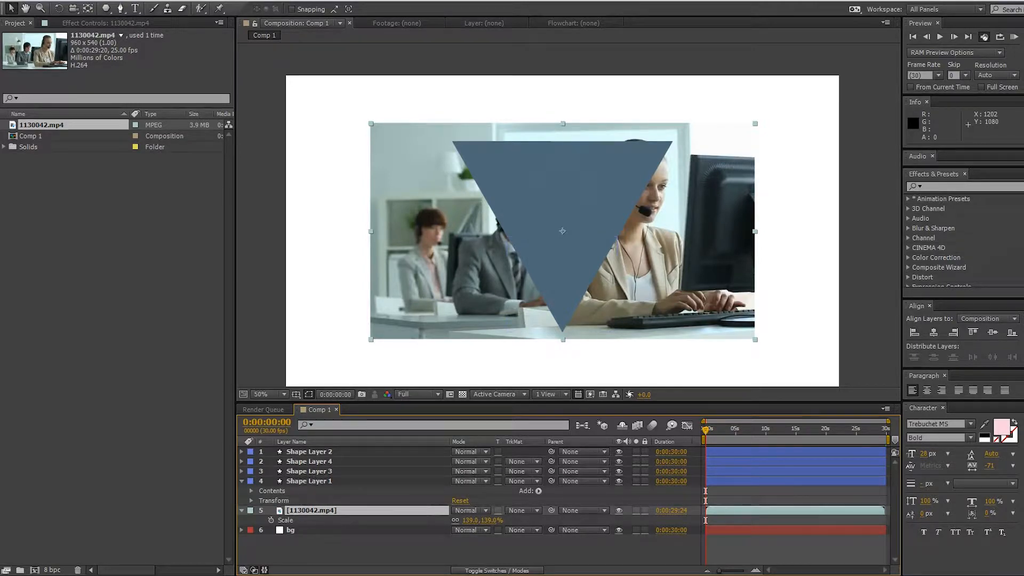
{"action": "left_click_drag", "start_coordinate": [314, 510], "coordinate": [317, 476]}
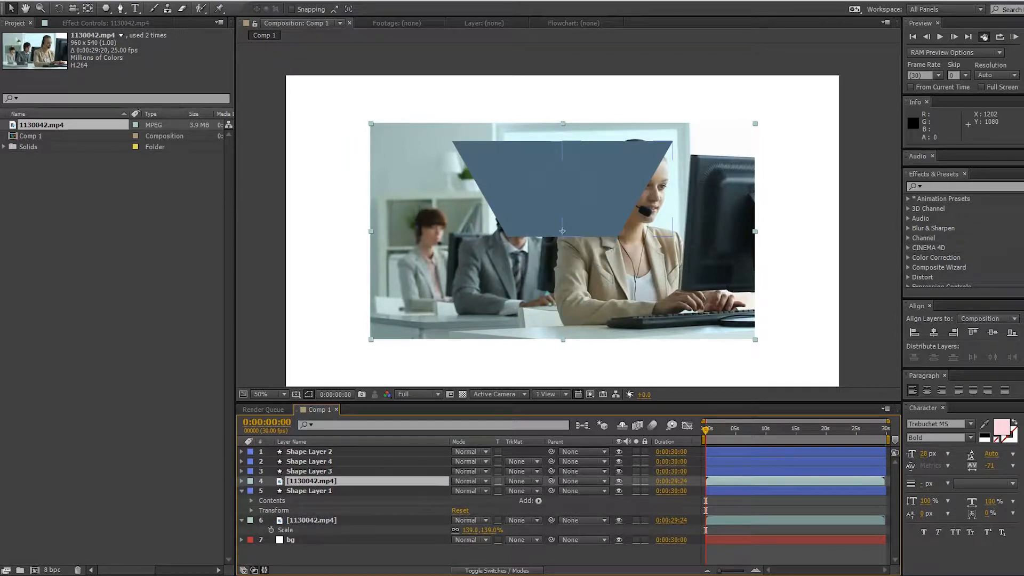
{"action": "key", "text": "ctrl+d"}
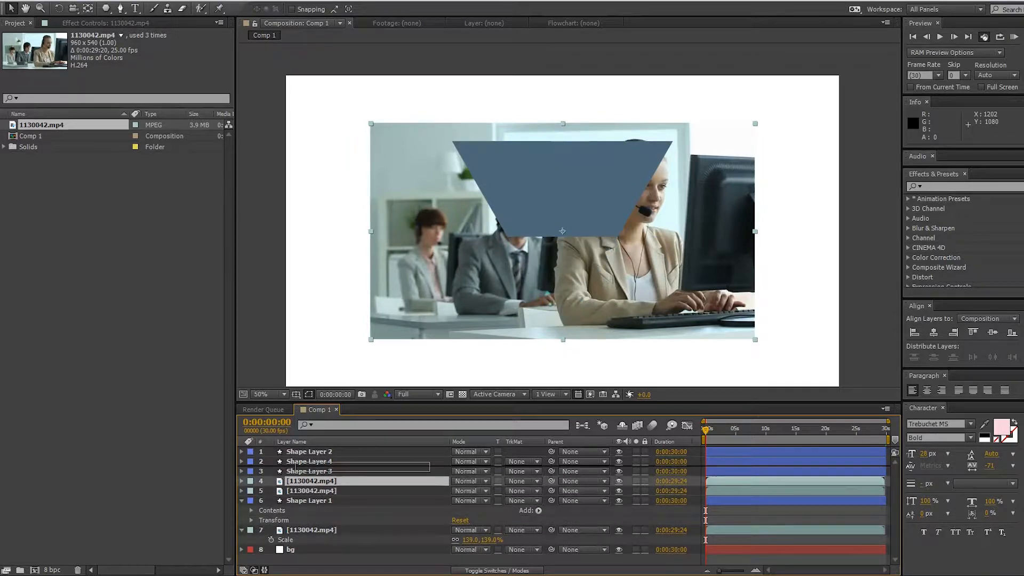
{"action": "key", "text": "ctrl+bracketright"}
{"action": "key", "text": "ctrl+d"}
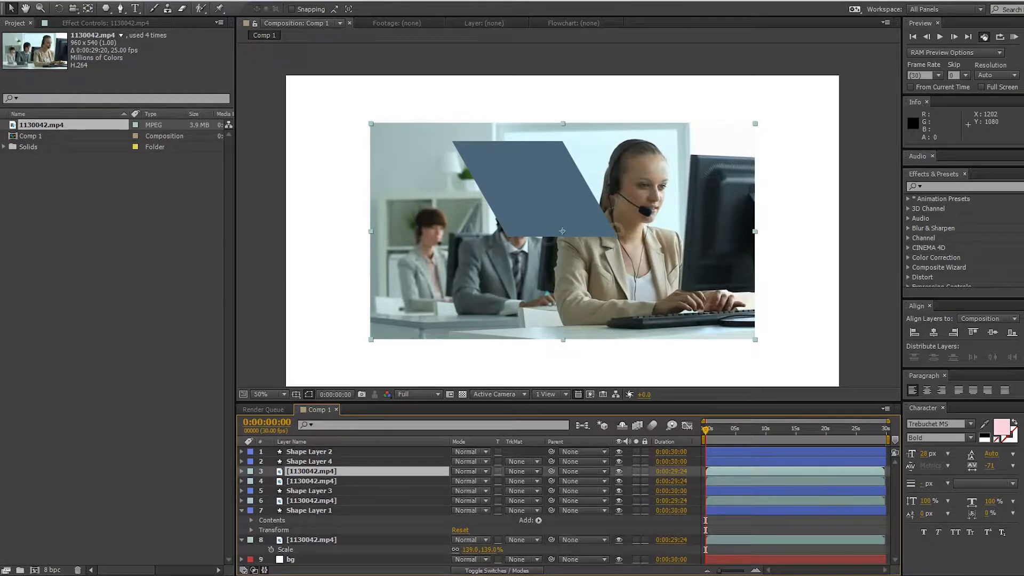
{"action": "key", "text": "ctrl+bracketright"}
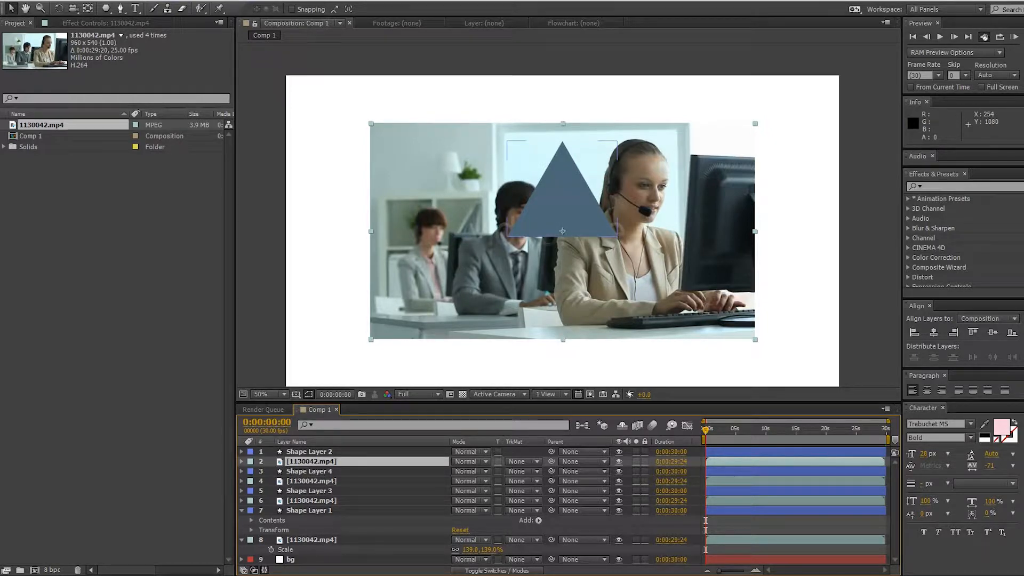
Hide all four 1130042.mp4 layers, leaving only the shape layers and the bg layer visible
{"action": "left_click", "coordinate": [310, 452]}
{"action": "left_click", "coordinate": [311, 461]}
{"action": "left_click", "coordinate": [618, 462]}
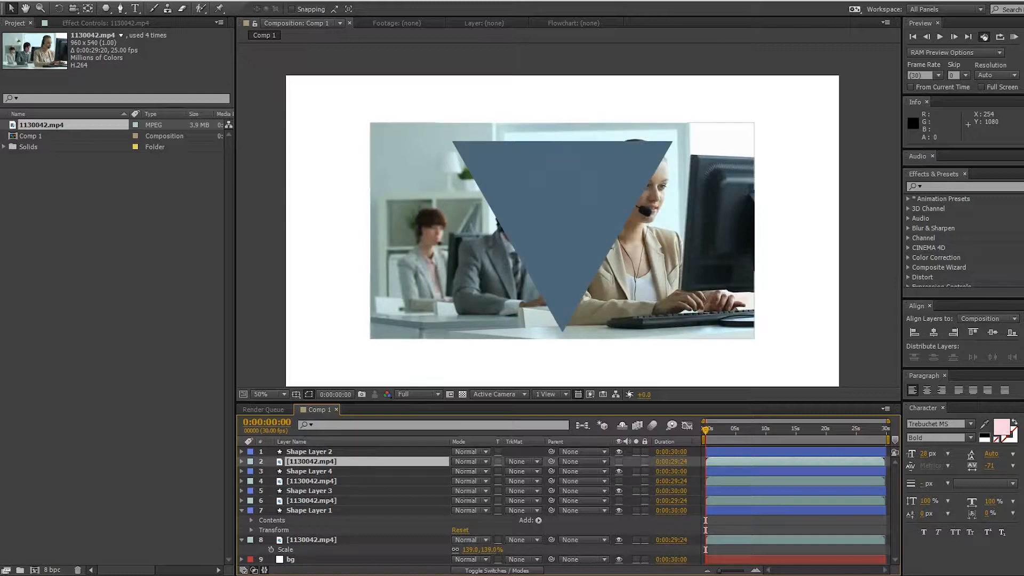
{"action": "left_click", "coordinate": [311, 540]}
{"action": "left_click", "coordinate": [619, 539]}
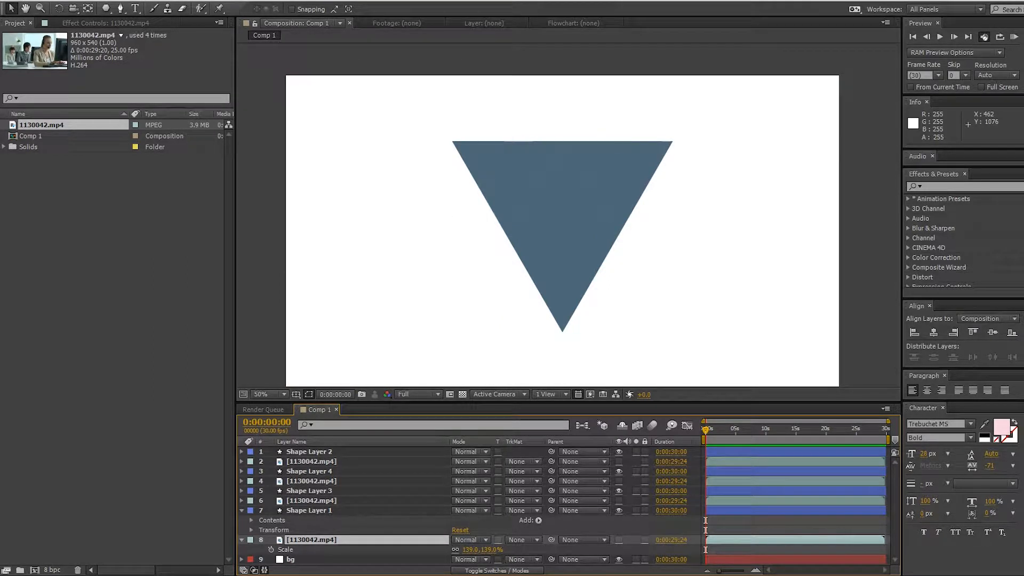
Widen the composition view and timeline by collapsing the effects-side panels and narrowing the project area
{"action": "key", "text": "ctrl+shift+a"}
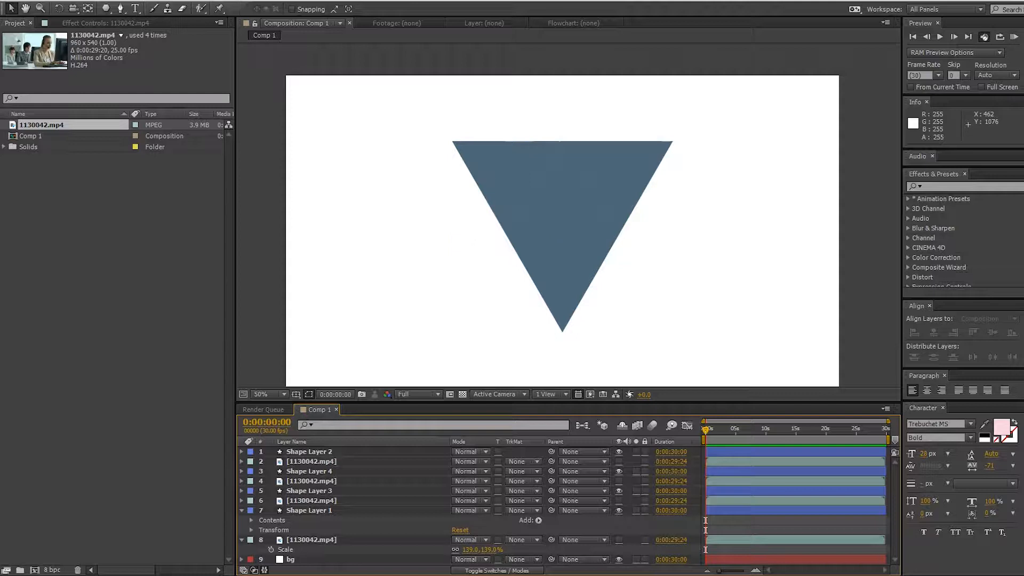
{"action": "left_click", "coordinate": [311, 462]}
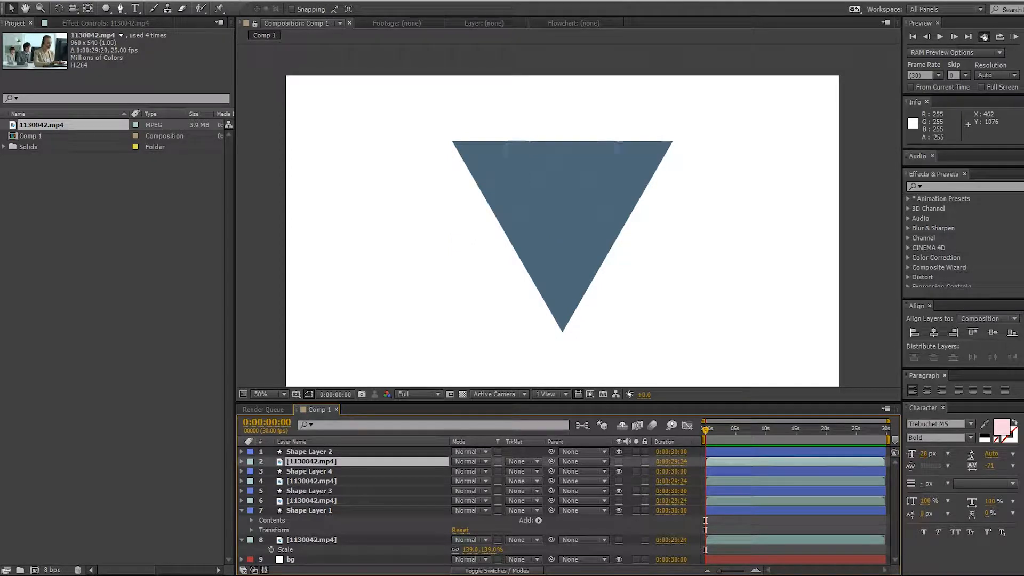
{"action": "key", "text": "ctrl+z"}
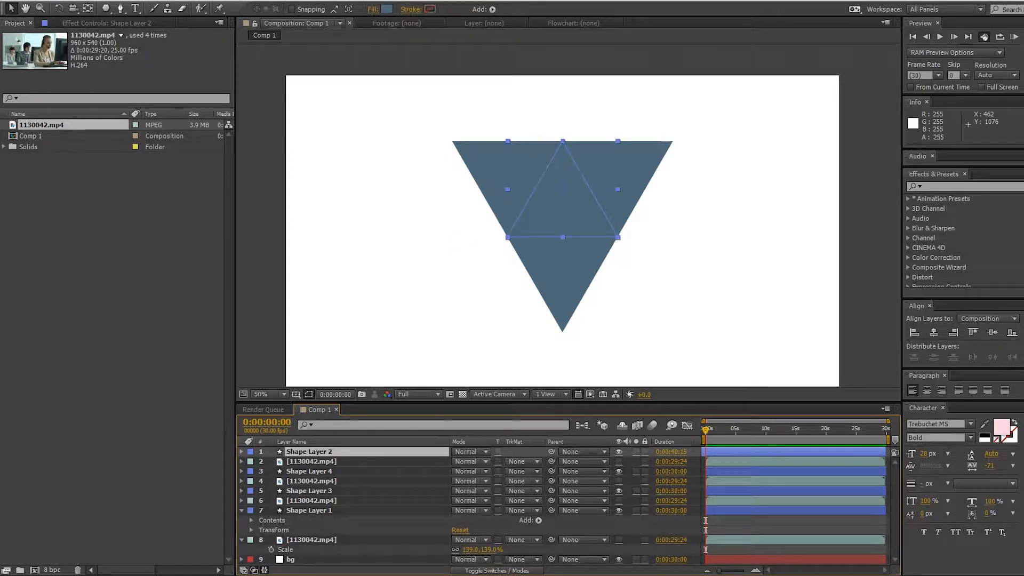
{"action": "left_click_drag", "start_coordinate": [901, 416], "coordinate": [1023, 415]}
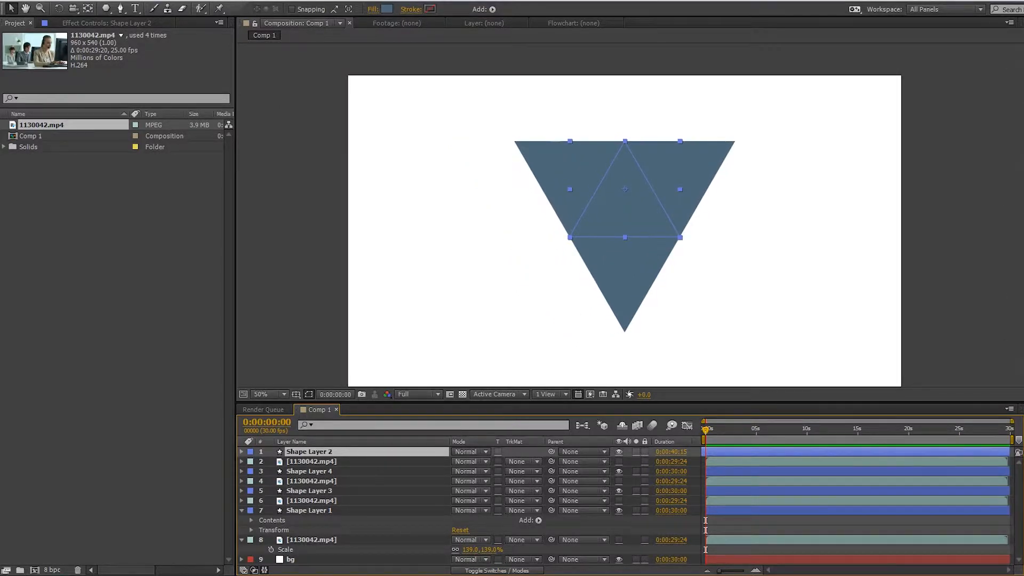
{"action": "left_click_drag", "start_coordinate": [235, 267], "coordinate": [117, 266]}
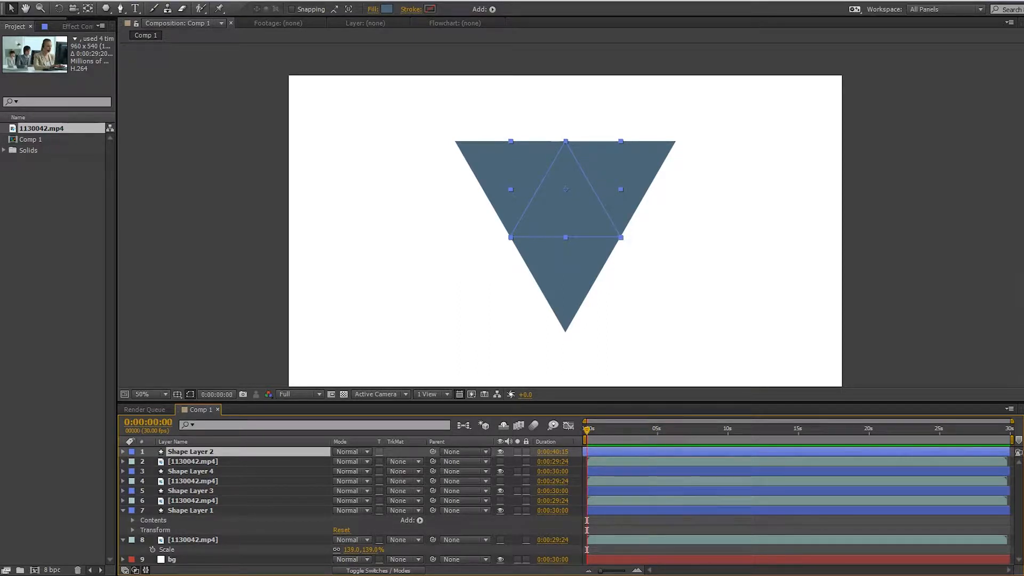
Add Position keyframes to Shape Layer 2, Shape Layer 4, Shape Layer 3 and Shape Layer 1 at 0:00:00:00
{"action": "left_click", "coordinate": [500, 451]}
{"action": "left_click", "coordinate": [500, 452]}
{"action": "left_click", "coordinate": [500, 451]}
{"action": "left_click", "coordinate": [500, 452]}
{"action": "left_click", "coordinate": [190, 471], "text": "ctrl"}
{"action": "left_click", "coordinate": [191, 490], "text": "ctrl"}
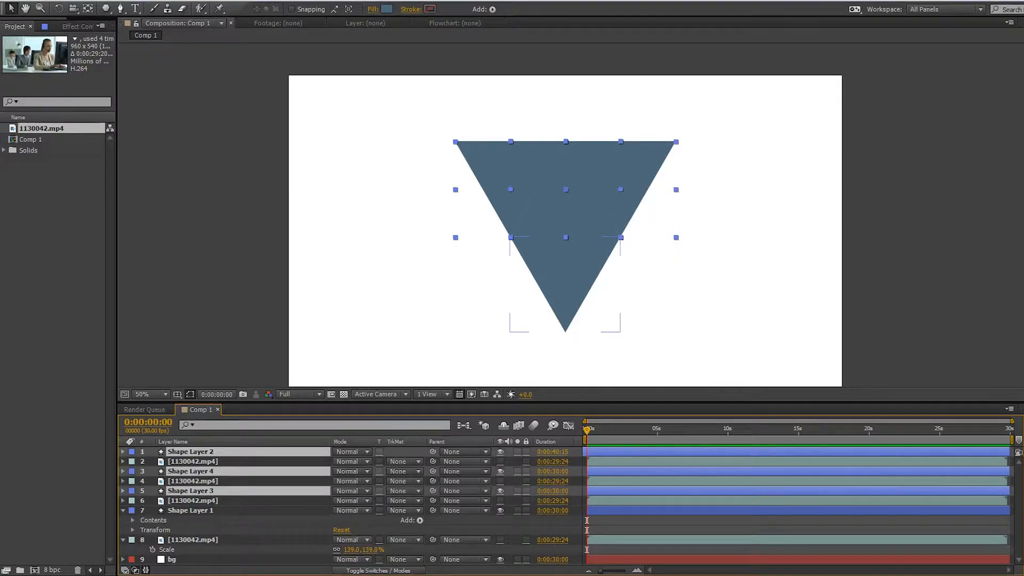
{"action": "left_click", "coordinate": [190, 511], "text": "ctrl"}
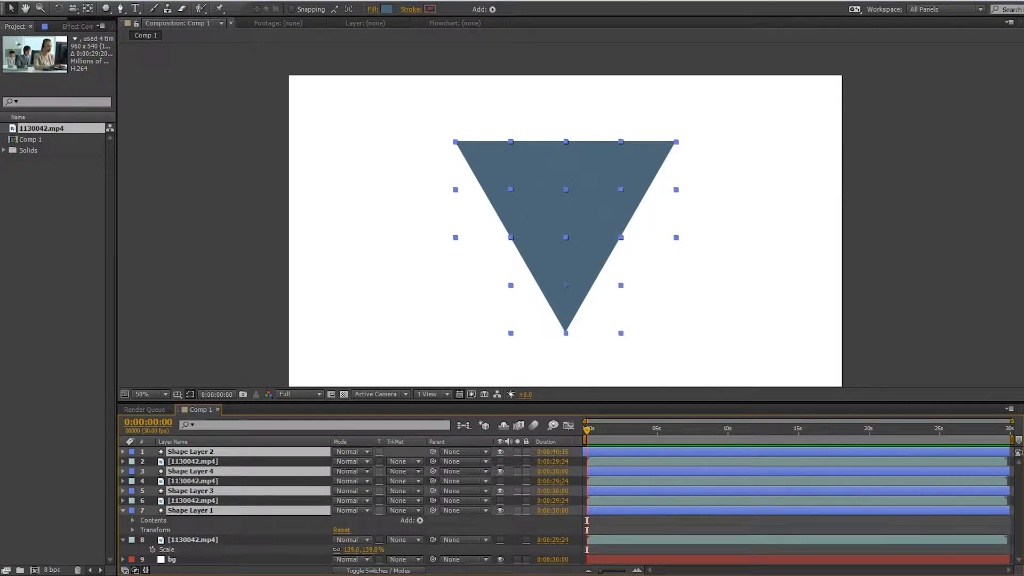
{"action": "key", "text": "p"}
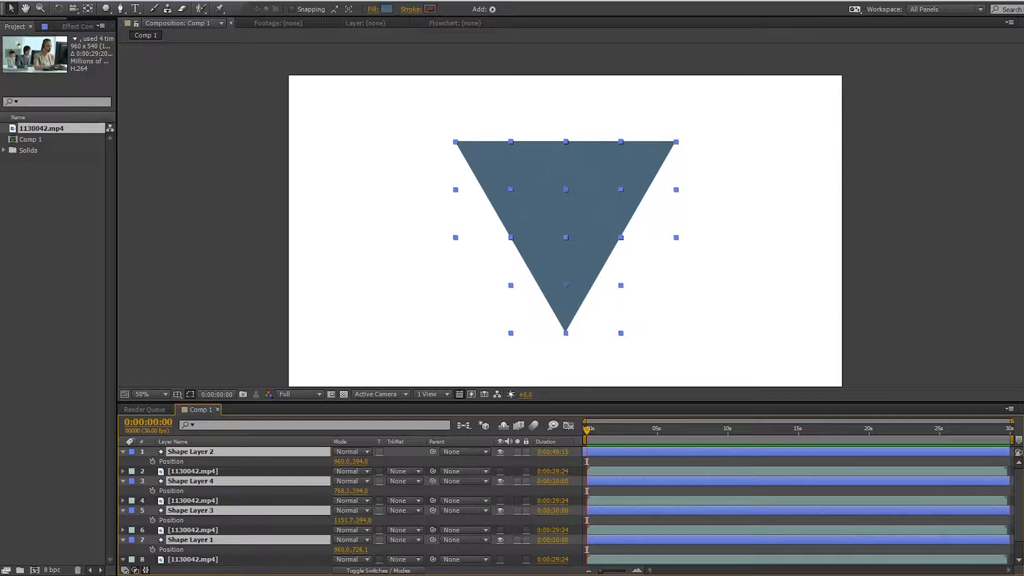
{"action": "key", "text": "alt+shift+p"}
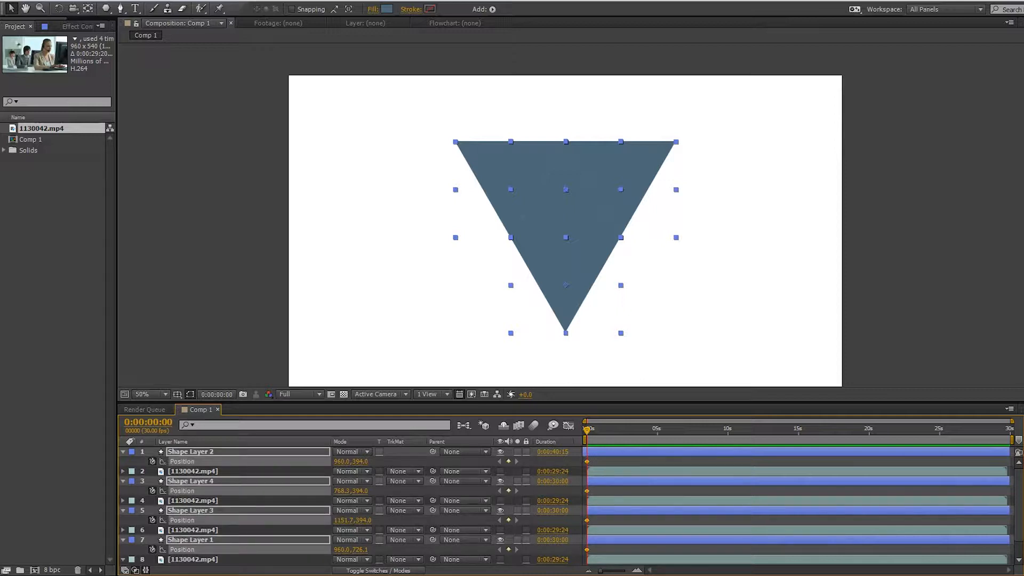
Add second Position keyframes with the same values to all four shape layers at 0:00:00:10, and return to the start
{"action": "key", "text": "shift+Page_Down"}
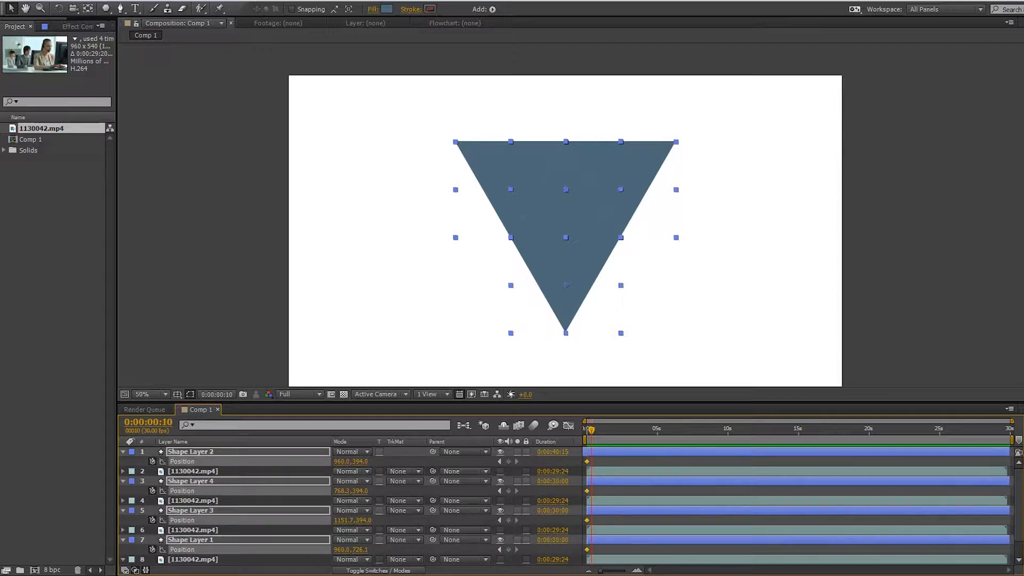
{"action": "left_click_drag", "start_coordinate": [601, 570], "coordinate": [621, 571]}
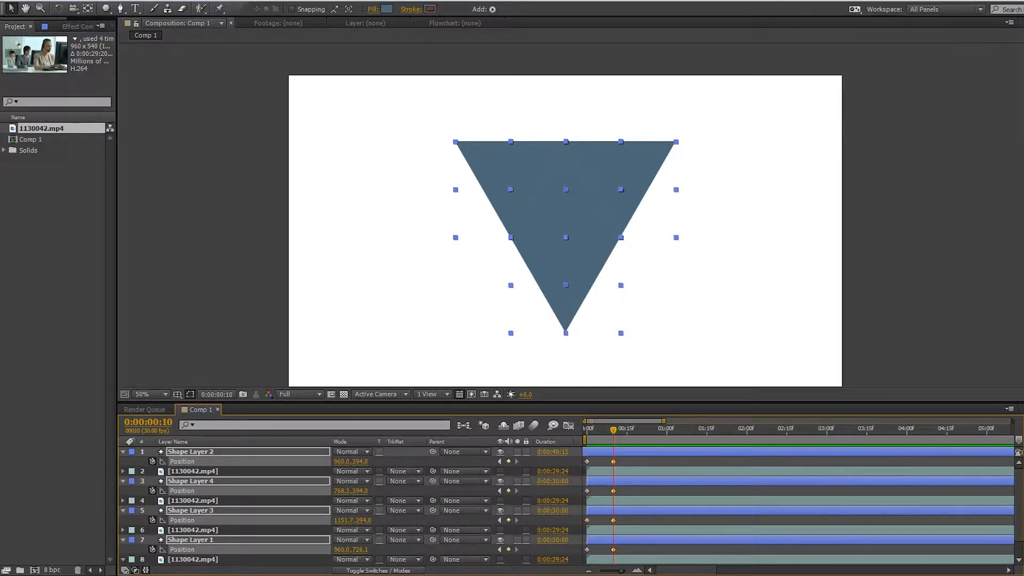
{"action": "key", "text": "Home"}
{"action": "key", "text": "ctrl+shift+a"}
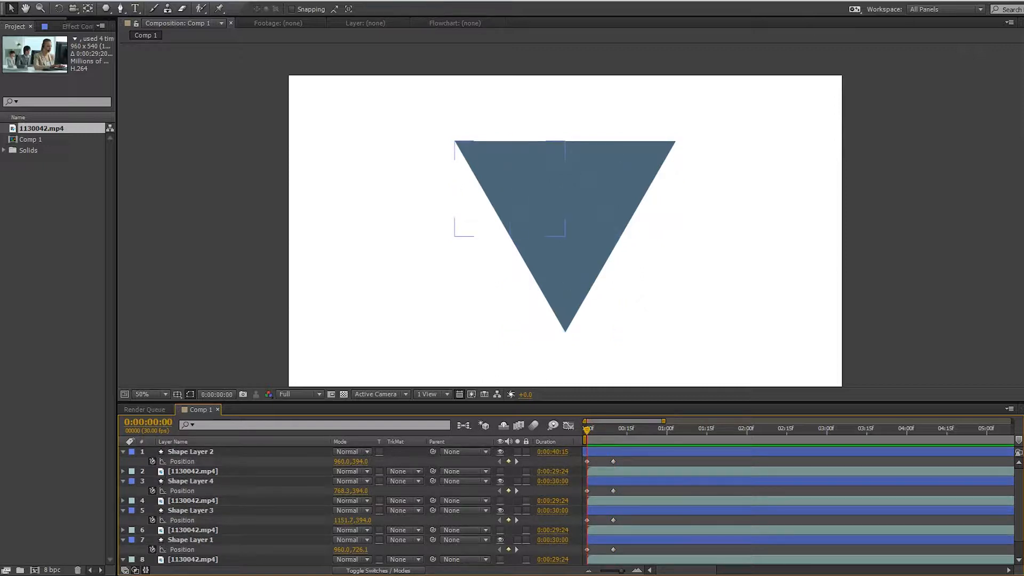
{"action": "left_click", "coordinate": [193, 471]}
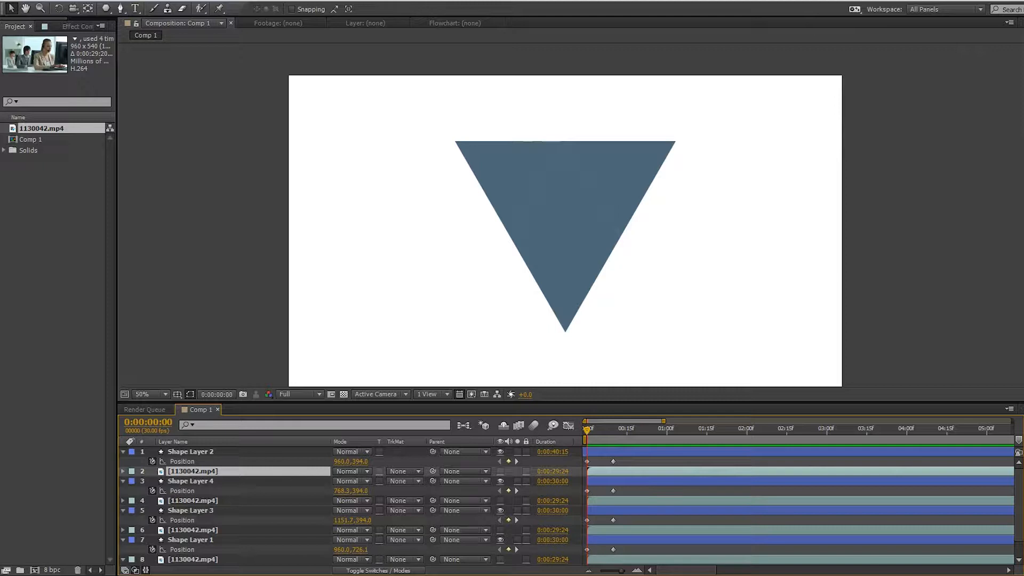
{"action": "key", "text": "p"}
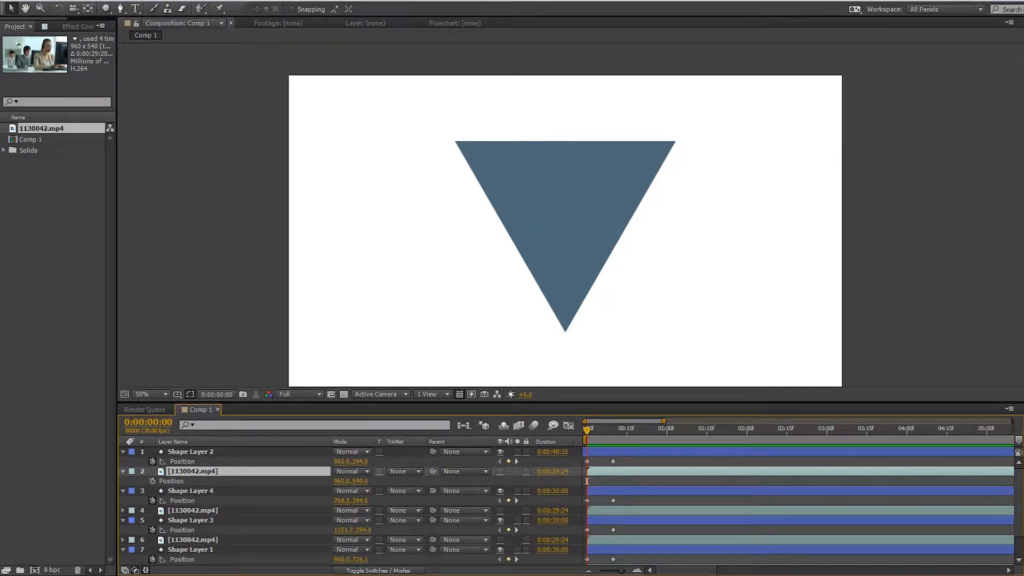
{"action": "left_click", "coordinate": [586, 480]}
{"action": "left_click_drag", "start_coordinate": [361, 481], "coordinate": [437, 481]}
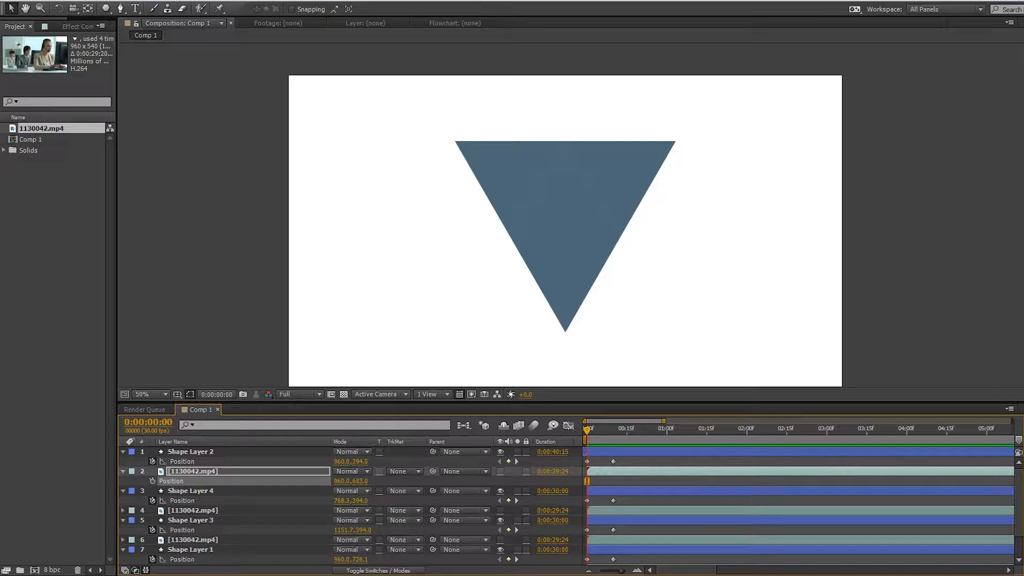
{"action": "key", "text": "ctrl+z"}
Move the starting positions out of frame: Shape Layer 2 above at about 960, -195 and Shape Layer 4 to the left at about -625.7, 394
{"action": "left_click", "coordinate": [182, 462]}
{"action": "left_click_drag", "start_coordinate": [360, 461], "coordinate": [27, 461]}
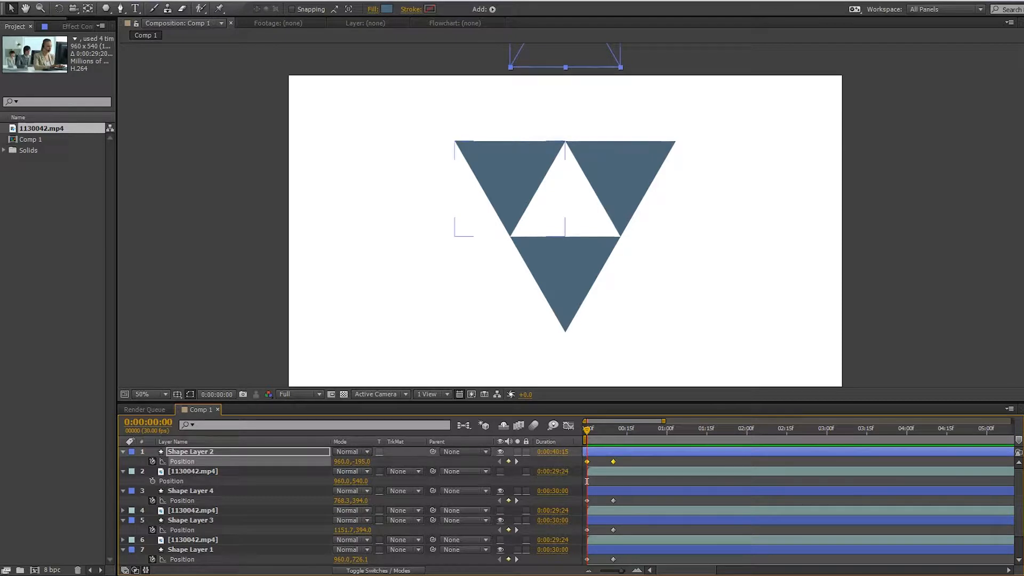
{"action": "left_click", "coordinate": [510, 180]}
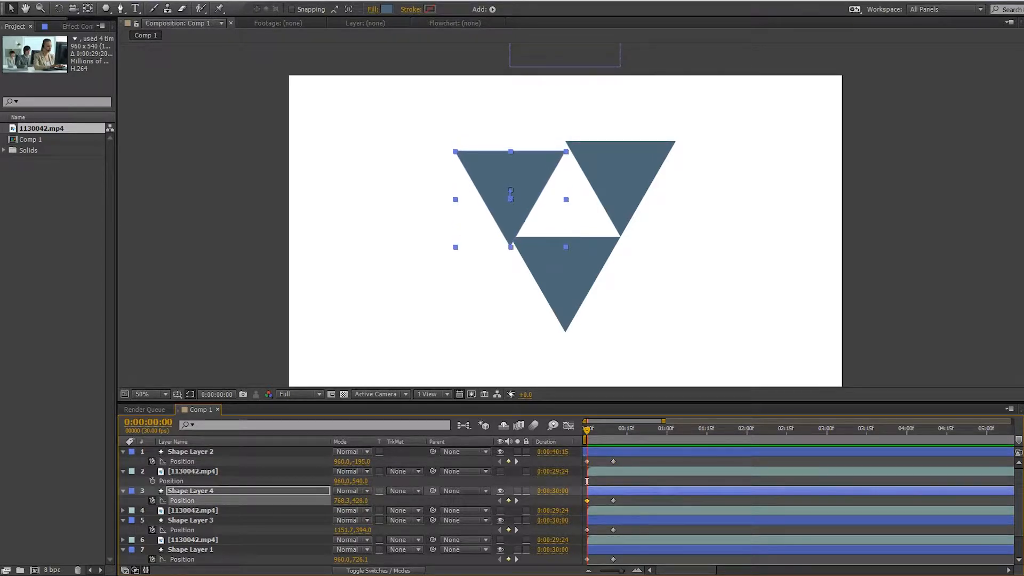
{"action": "left_click_drag", "start_coordinate": [342, 501], "coordinate": [220, 501]}
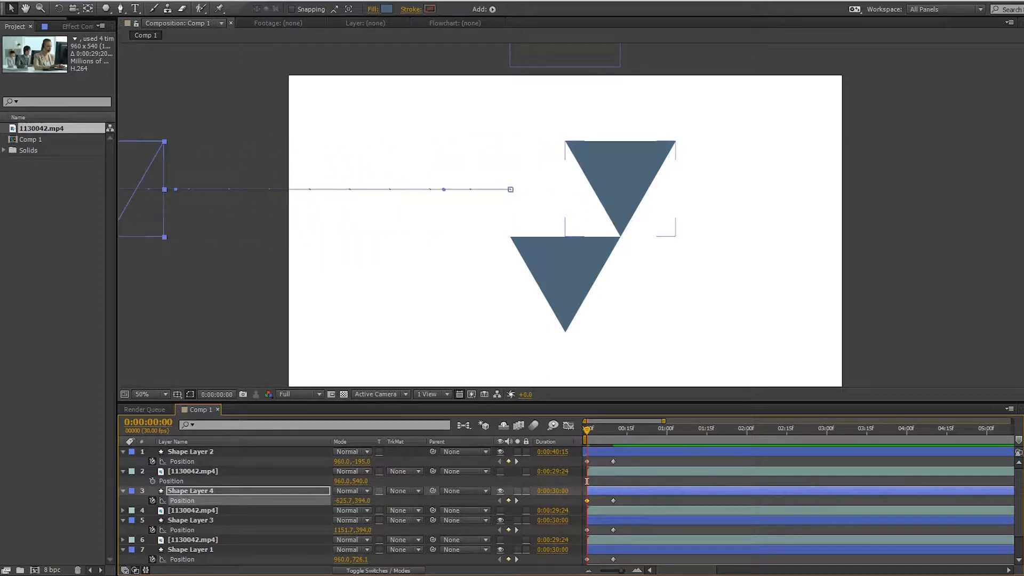
Move Shape Layer 3's starting position right of the frame at about 2292.7, 394 and Shape Layer 1's below it at about 960, 1524.1
{"action": "left_click_drag", "start_coordinate": [620, 176], "coordinate": [948, 176]}
{"action": "key", "text": "ctrl+z"}
{"action": "left_click_drag", "start_coordinate": [565, 277], "coordinate": [565, 188]}
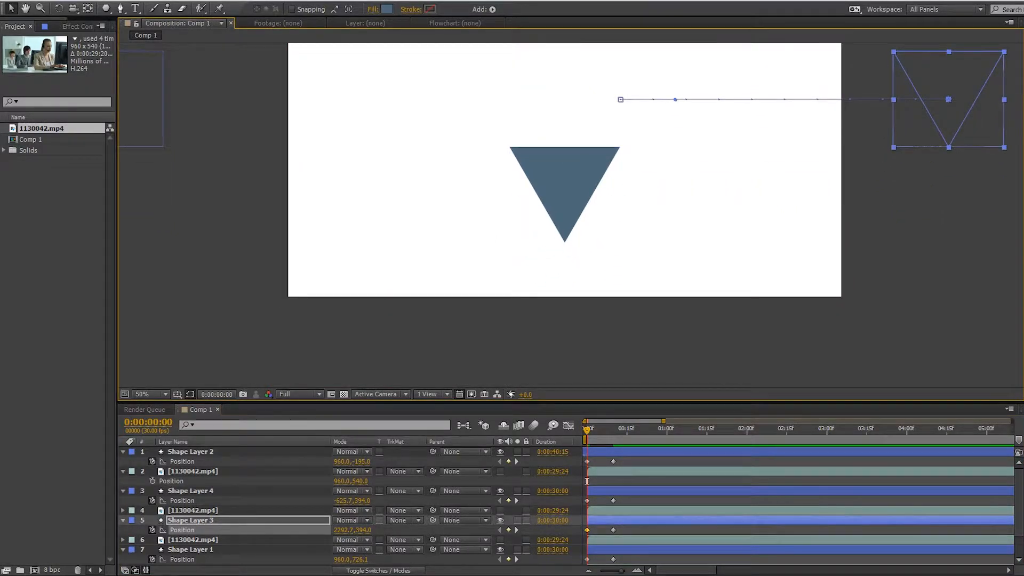
{"action": "left_click", "coordinate": [564, 188]}
{"action": "left_click_drag", "start_coordinate": [565, 195], "coordinate": [565, 425]}
{"action": "left_click", "coordinate": [683, 349]}
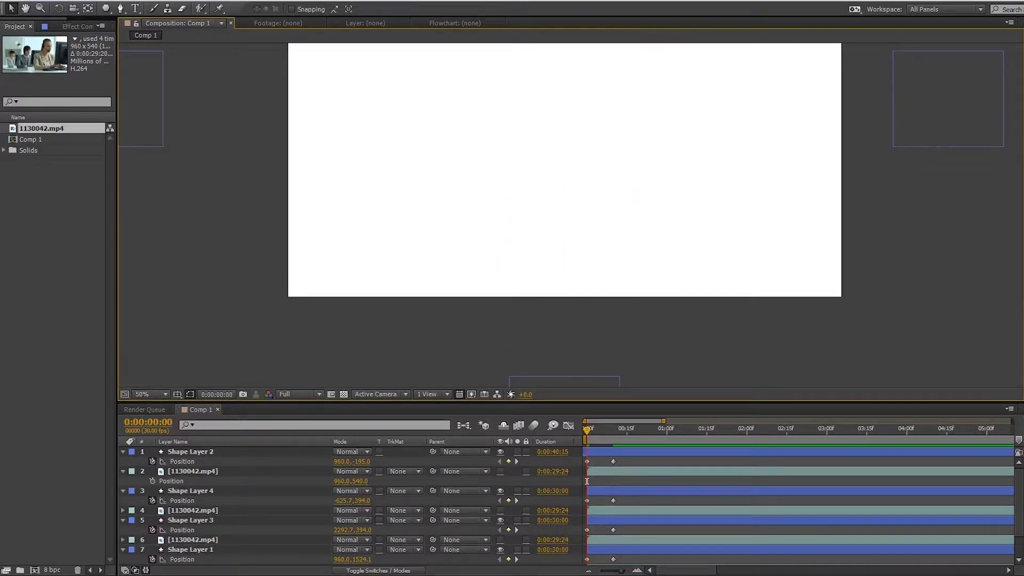
Correct Shape Layer 2's second Position keyframe at 0:00:00:10 by moving its triangle into the central gap at 960, 394
{"action": "left_click_drag", "start_coordinate": [587, 480], "coordinate": [653, 481]}
{"action": "left_click_drag", "start_coordinate": [555, 60], "coordinate": [559, 99]}
{"action": "left_click", "coordinate": [560, 96]}
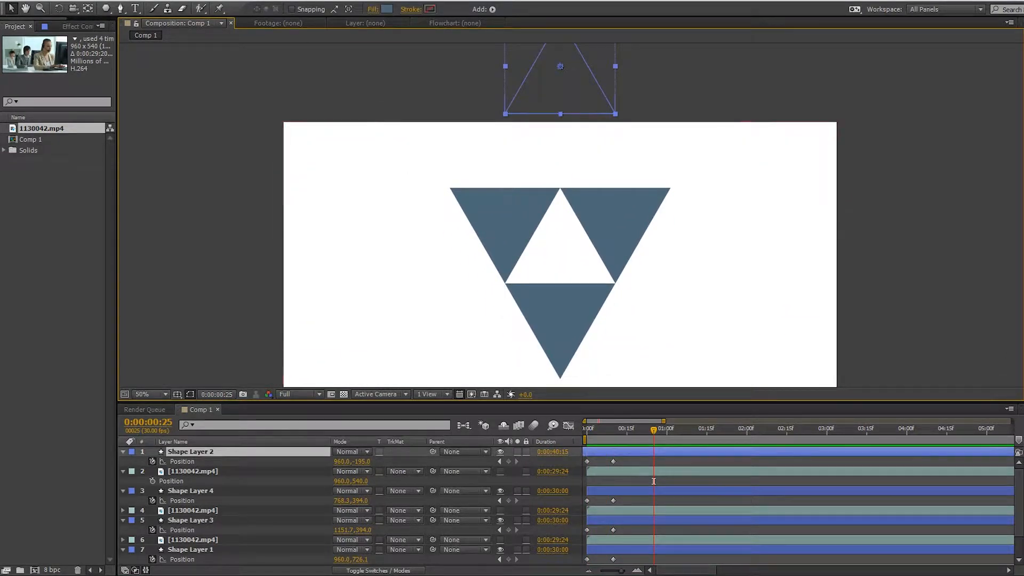
{"action": "mouse_move", "coordinate": [1019, 501]}
{"action": "left_mouse_down"}
{"action": "mouse_move", "coordinate": [1018, 520]}
{"action": "mouse_move", "coordinate": [1019, 500]}
{"action": "left_mouse_up"}
{"action": "left_click_drag", "start_coordinate": [654, 430], "coordinate": [613, 429]}
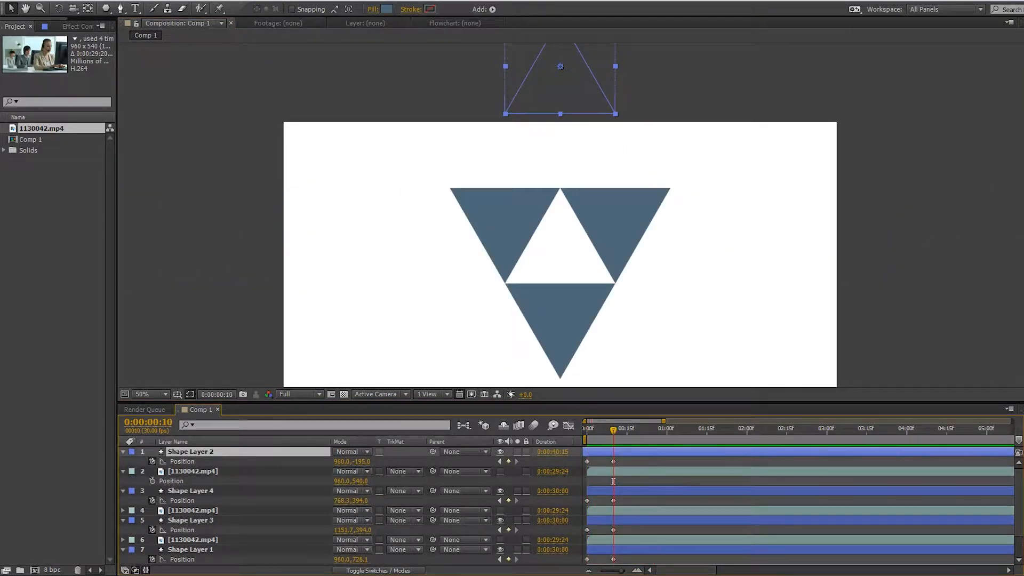
{"action": "left_click", "coordinate": [613, 461]}
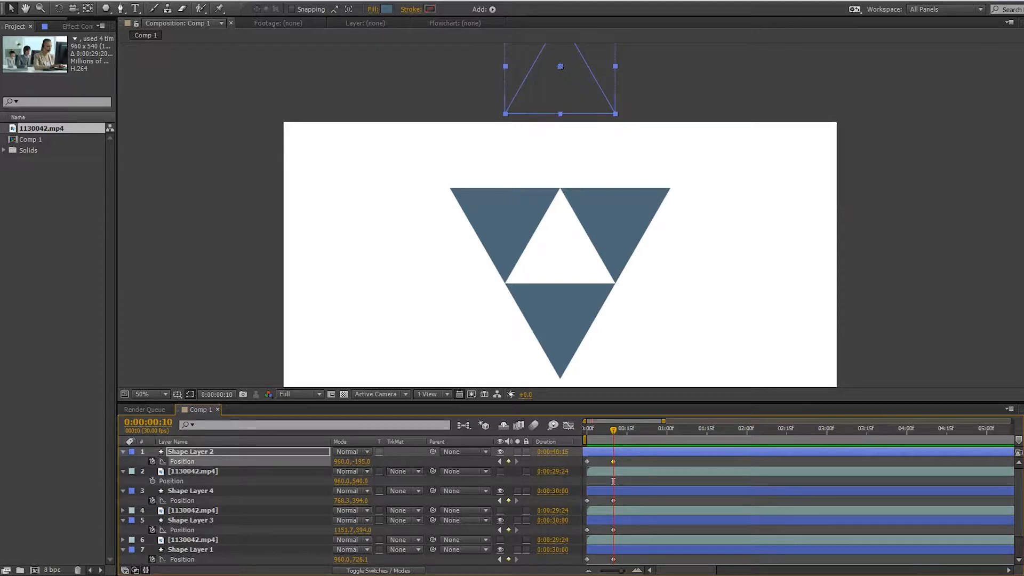
{"action": "left_click_drag", "start_coordinate": [560, 83], "coordinate": [559, 260]}
{"action": "key", "text": "period"}
{"action": "left_click", "coordinate": [292, 9]}
{"action": "mouse_move", "coordinate": [581, 239]}
{"action": "left_mouse_down"}
{"action": "mouse_move", "coordinate": [576, 222]}
{"action": "mouse_move", "coordinate": [601, 222]}
{"action": "mouse_move", "coordinate": [583, 222]}
{"action": "left_mouse_up"}
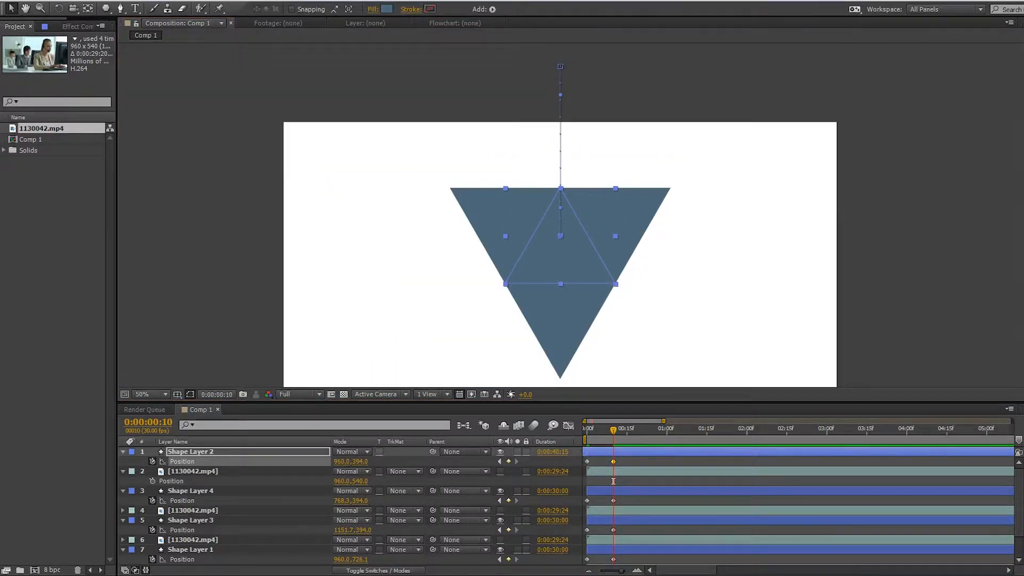
Preview the fly-in, then apply Easy Ease to all Position keyframes of the four shape layers
{"action": "left_click_drag", "start_coordinate": [613, 429], "coordinate": [587, 429]}
{"action": "left_click", "coordinate": [565, 256]}
{"action": "left_click_drag", "start_coordinate": [565, 256], "coordinate": [556, 200]}
{"action": "key", "text": "space"}
{"action": "key", "text": "space"}
{"action": "left_click_drag", "start_coordinate": [650, 429], "coordinate": [566, 220]}
{"action": "left_click_drag", "start_coordinate": [623, 379], "coordinate": [559, 266]}
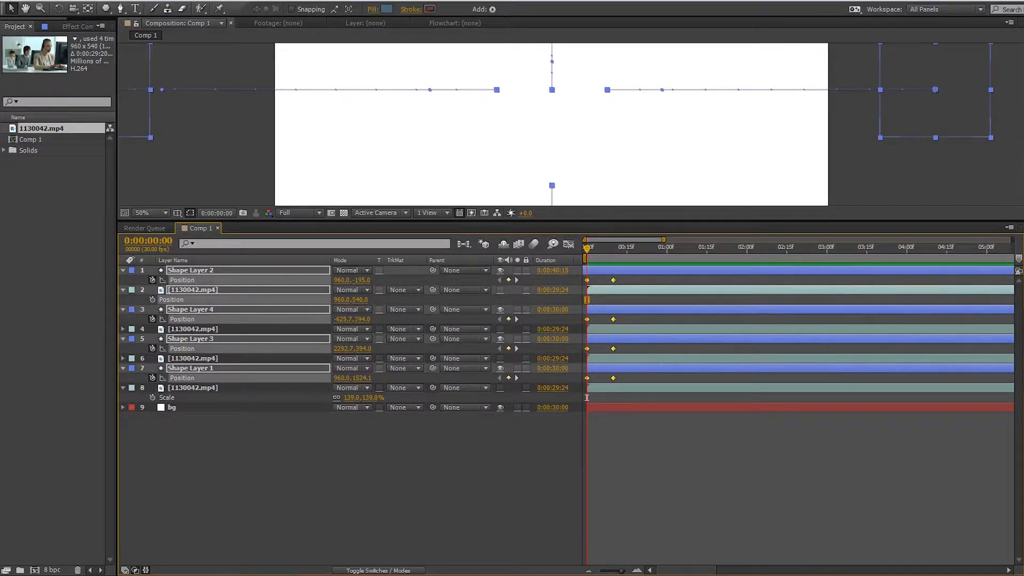
{"action": "key", "text": "F9"}
In the speed graph, lengthen the incoming ease of the end Position keyframes to about half the move, then return to the layer view
{"action": "left_click_drag", "start_coordinate": [603, 274], "coordinate": [575, 270]}
{"action": "left_click", "coordinate": [568, 244]}
{"action": "left_click_drag", "start_coordinate": [635, 506], "coordinate": [603, 545]}
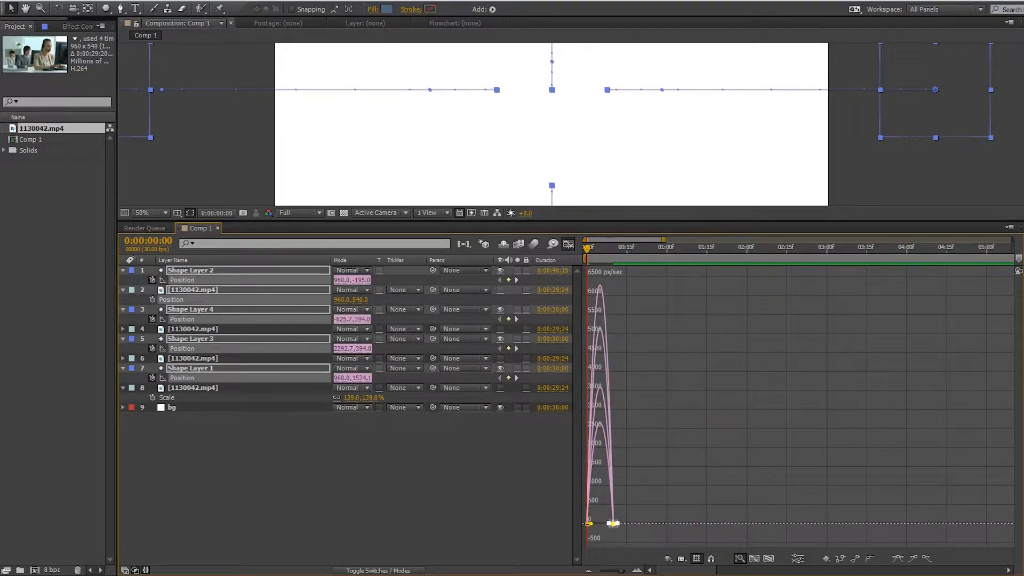
{"action": "left_click_drag", "start_coordinate": [621, 570], "coordinate": [626, 570]}
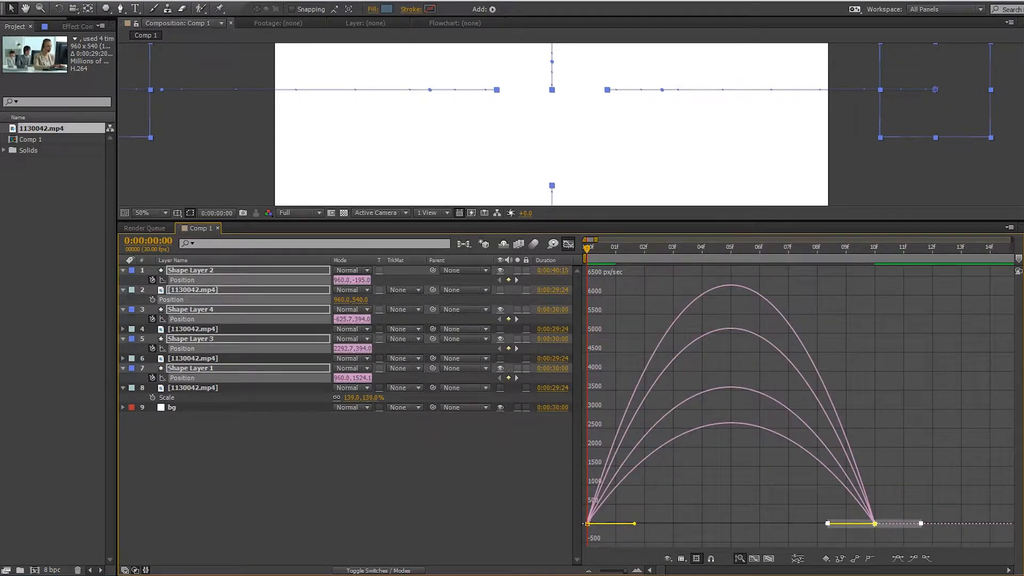
{"action": "left_click_drag", "start_coordinate": [827, 523], "coordinate": [731, 523]}
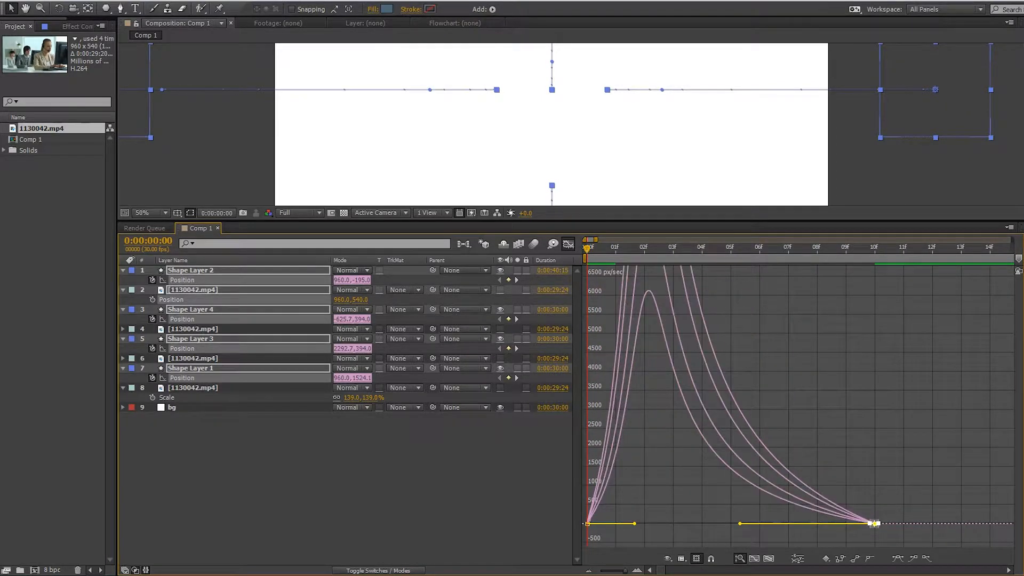
{"action": "left_click", "coordinate": [568, 244]}
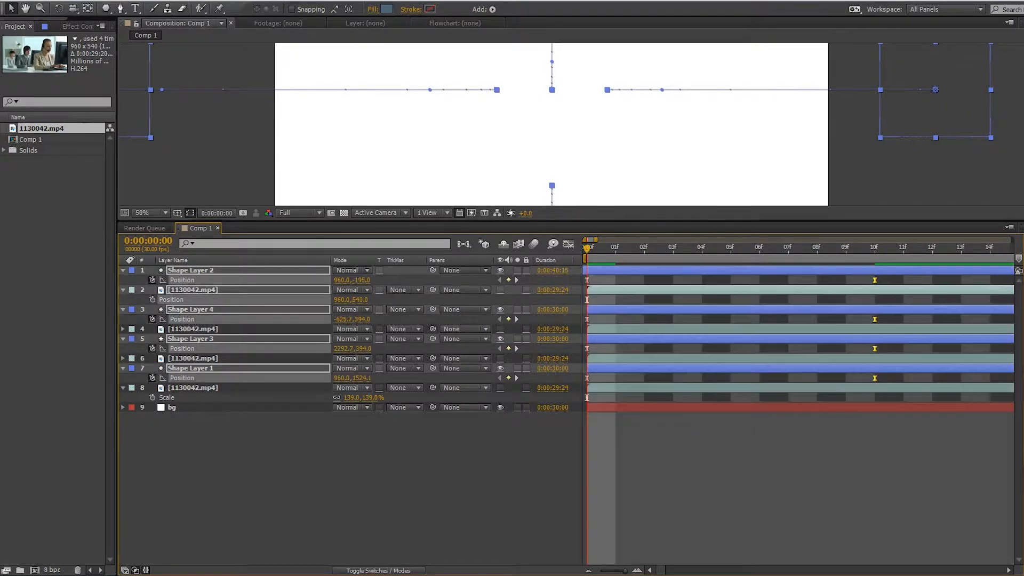
{"action": "left_click_drag", "start_coordinate": [626, 570], "coordinate": [617, 570]}
{"action": "key", "text": "ctrl+shift+a"}
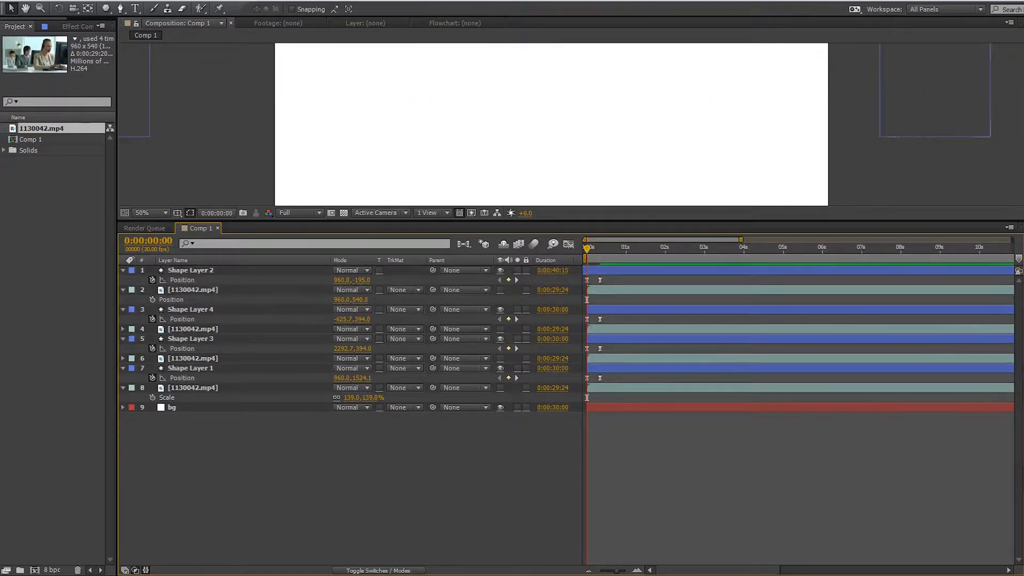
Delay and lengthen the fly-in by moving all four layers' Position keyframes to about 0:00:00:11 and just past 0:00:01:00, then preview it
{"action": "left_click_drag", "start_coordinate": [551, 221], "coordinate": [552, 366]}
{"action": "scroll", "coordinate": [551, 214], "scroll_direction": "down", "scroll_amount": 2}
{"action": "key", "text": "space"}
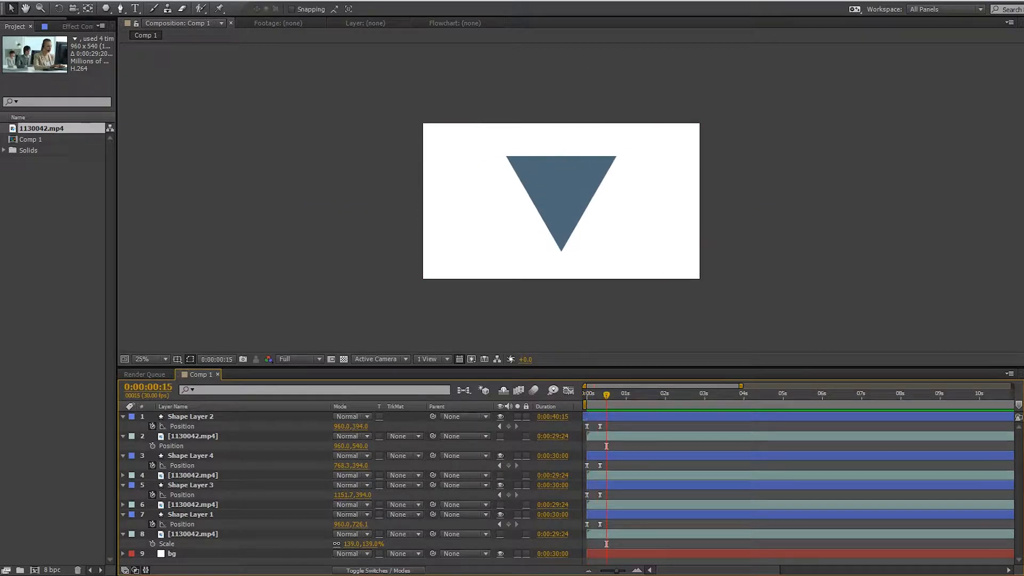
{"action": "mouse_move", "coordinate": [610, 423]}
{"action": "left_mouse_down"}
{"action": "mouse_move", "coordinate": [593, 535]}
{"action": "mouse_move", "coordinate": [615, 524]}
{"action": "left_mouse_up"}
{"action": "key", "text": "Home"}
{"action": "mouse_move", "coordinate": [627, 423]}
{"action": "left_mouse_down"}
{"action": "mouse_move", "coordinate": [611, 528]}
{"action": "mouse_move", "coordinate": [601, 524]}
{"action": "left_mouse_up"}
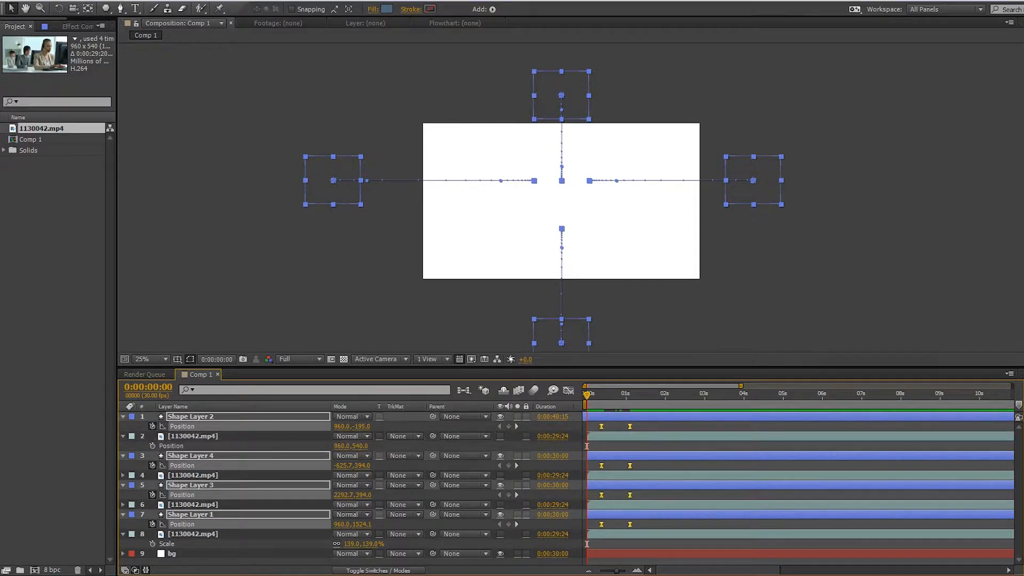
{"action": "left_click", "coordinate": [659, 316]}
{"action": "key", "text": "space"}
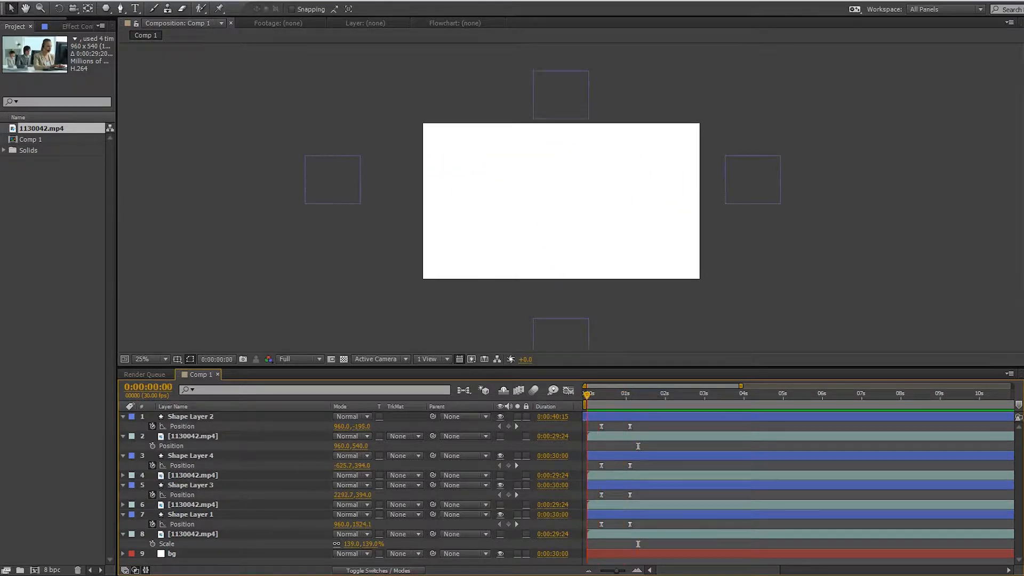
{"action": "key", "text": "space"}
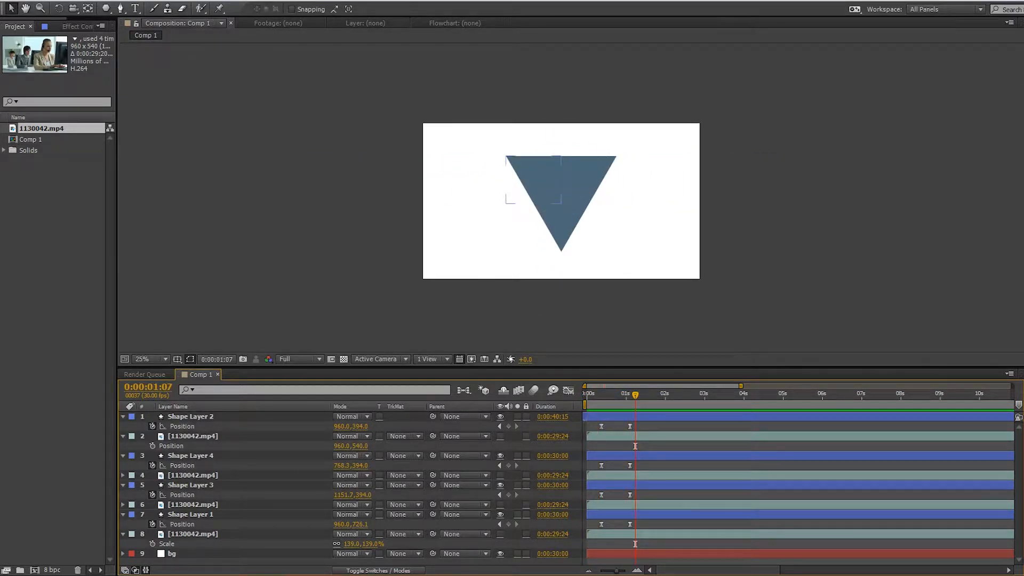
Collapse all layer properties and turn on the visibility of the four 1130042.mp4 layers
{"action": "key", "text": "ctrl+a"}
{"action": "key", "text": "u"}
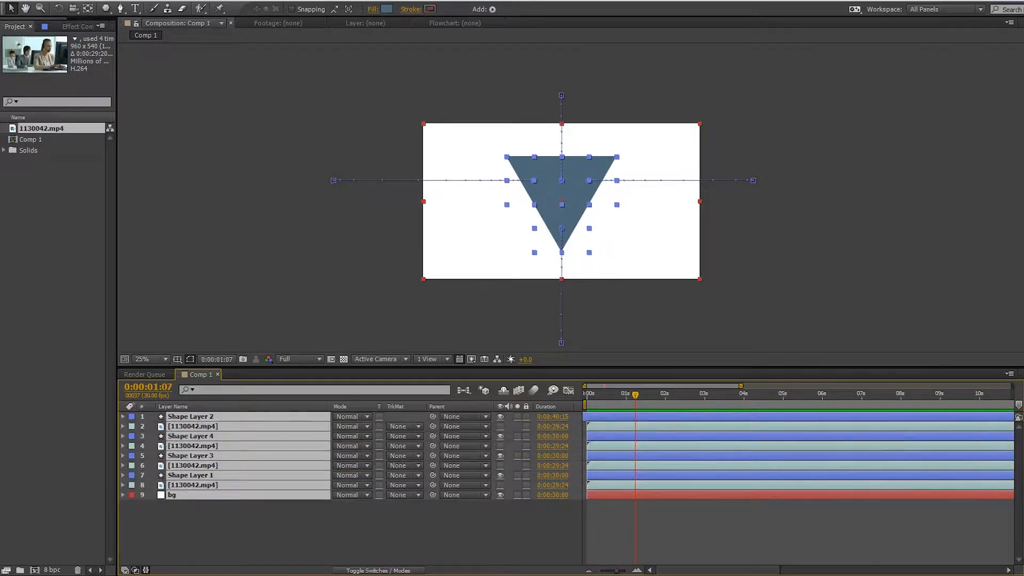
{"action": "left_click", "coordinate": [341, 533]}
{"action": "left_click", "coordinate": [193, 465]}
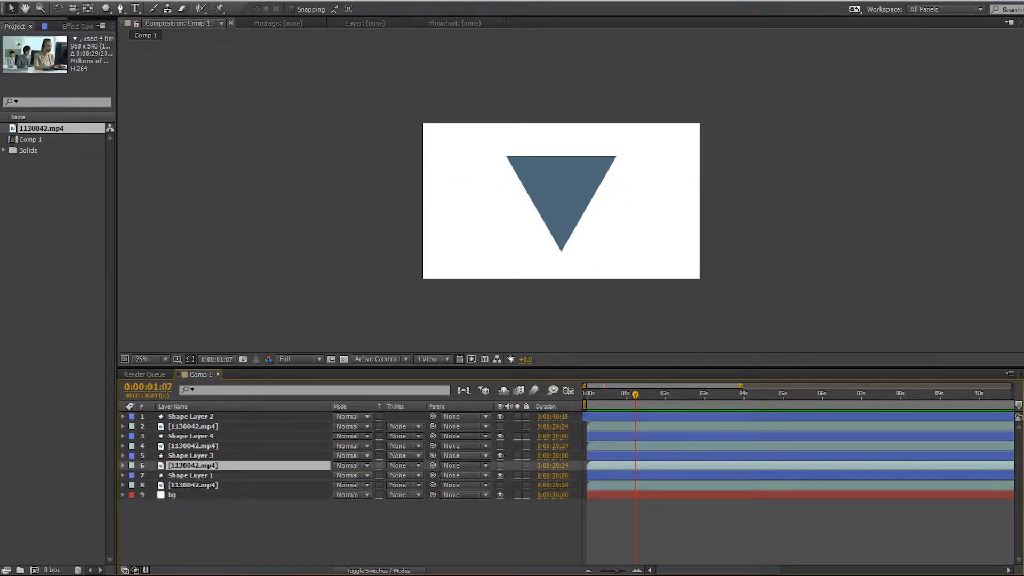
{"action": "left_click", "coordinate": [191, 475]}
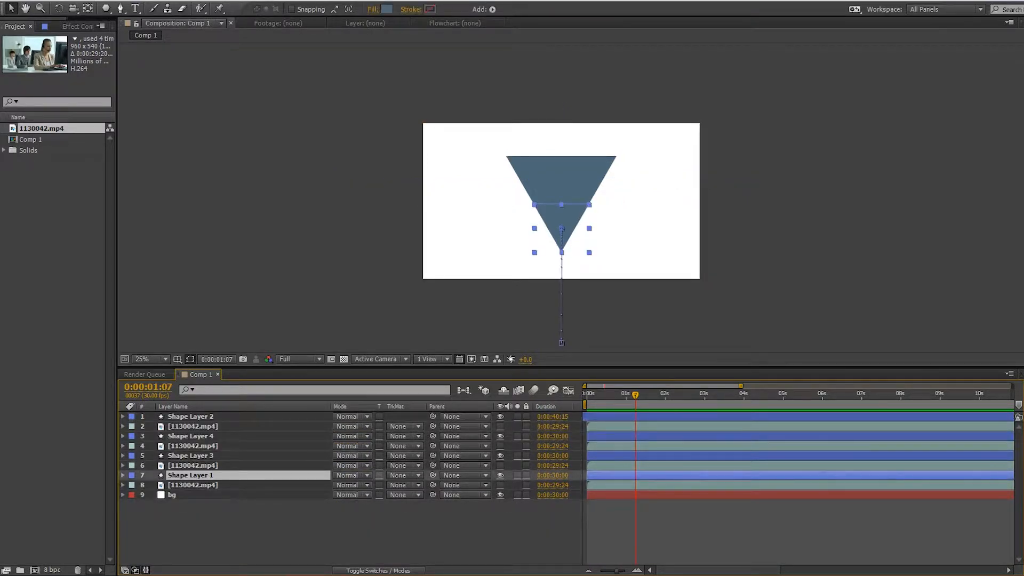
{"action": "left_click", "coordinate": [500, 485]}
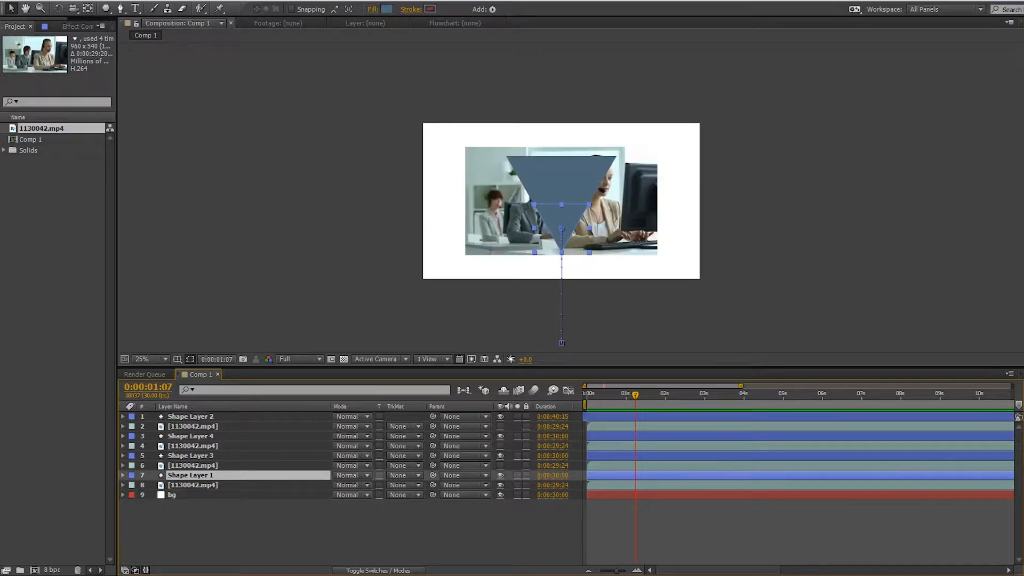
{"action": "left_click", "coordinate": [500, 465]}
{"action": "left_click", "coordinate": [500, 446]}
{"action": "left_click", "coordinate": [500, 426]}
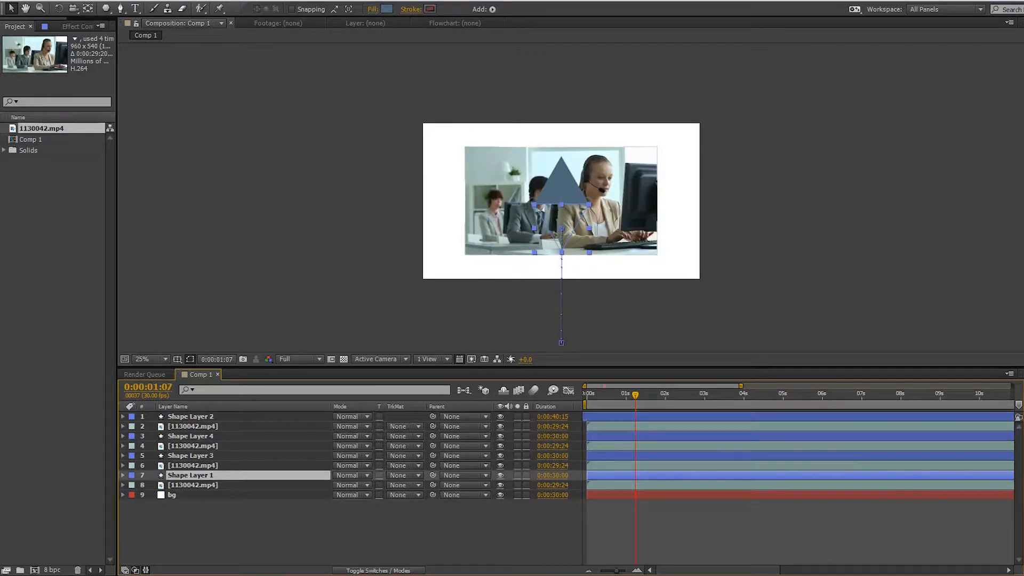
Parent each 1130042.mp4 layer to the shape layer directly above it with the triangles assembled, then check the motion
{"action": "left_click", "coordinate": [193, 427]}
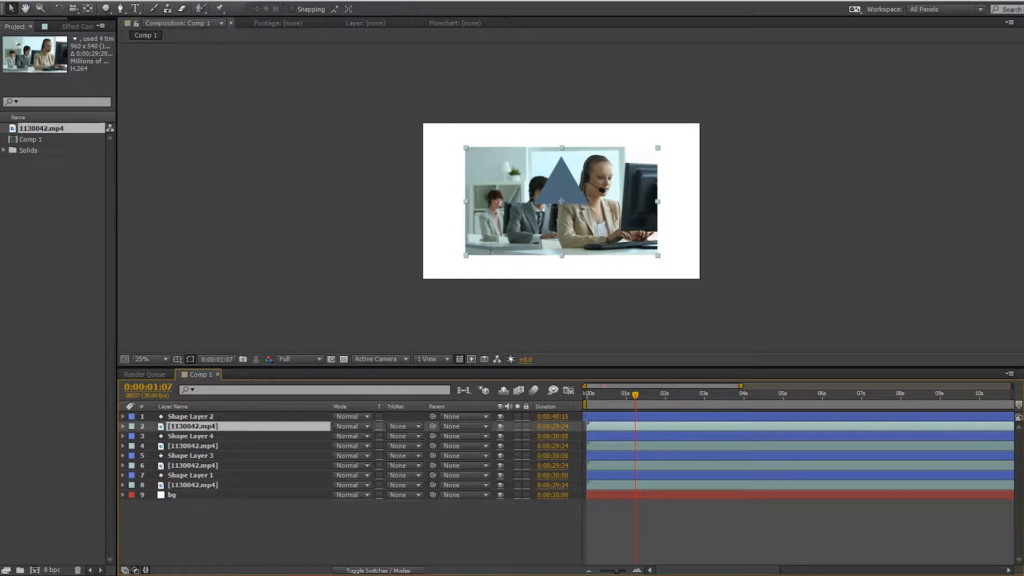
{"action": "left_click_drag", "start_coordinate": [432, 426], "coordinate": [224, 417]}
{"action": "left_click", "coordinate": [206, 446]}
{"action": "left_click_drag", "start_coordinate": [432, 446], "coordinate": [190, 436]}
{"action": "left_click", "coordinate": [192, 465]}
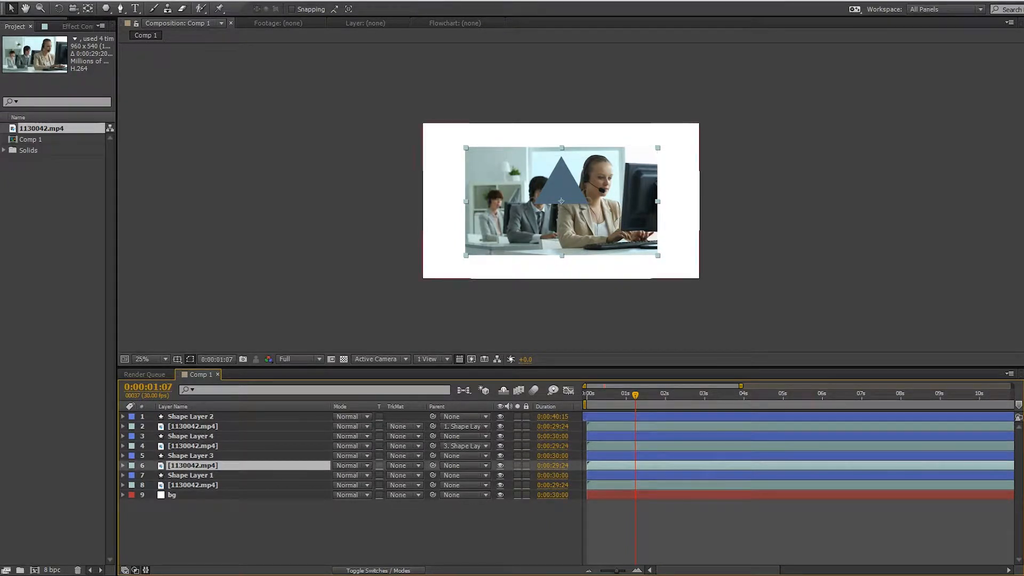
{"action": "left_click_drag", "start_coordinate": [432, 466], "coordinate": [189, 456]}
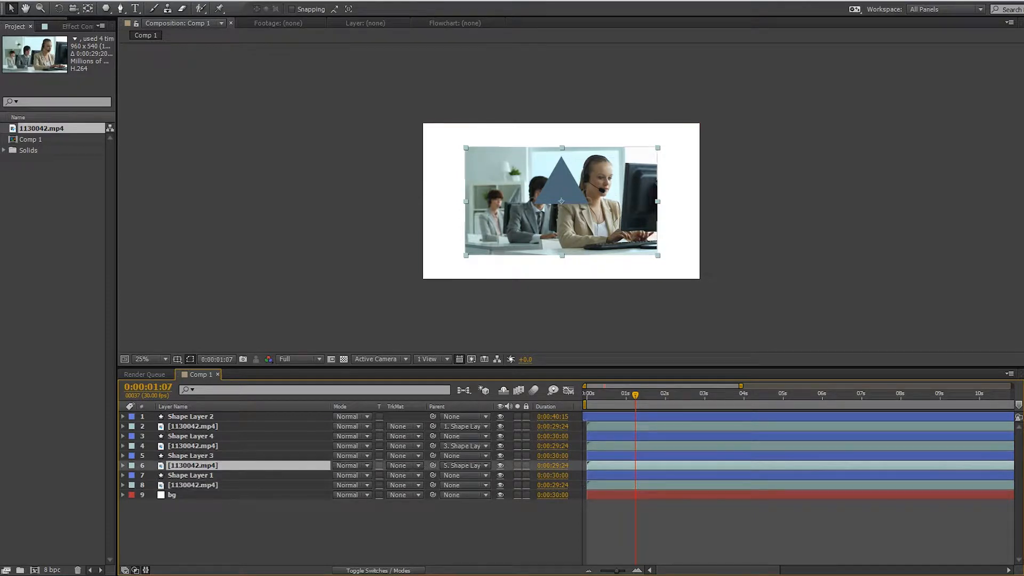
{"action": "left_click", "coordinate": [192, 485]}
{"action": "left_click_drag", "start_coordinate": [433, 485], "coordinate": [190, 475]}
{"action": "mouse_move", "coordinate": [630, 395]}
{"action": "left_mouse_down"}
{"action": "mouse_move", "coordinate": [587, 394]}
{"action": "mouse_move", "coordinate": [626, 394]}
{"action": "left_mouse_up"}
{"action": "key", "text": "space"}
{"action": "key", "text": "space"}
{"action": "left_click_drag", "start_coordinate": [630, 394], "coordinate": [623, 395]}
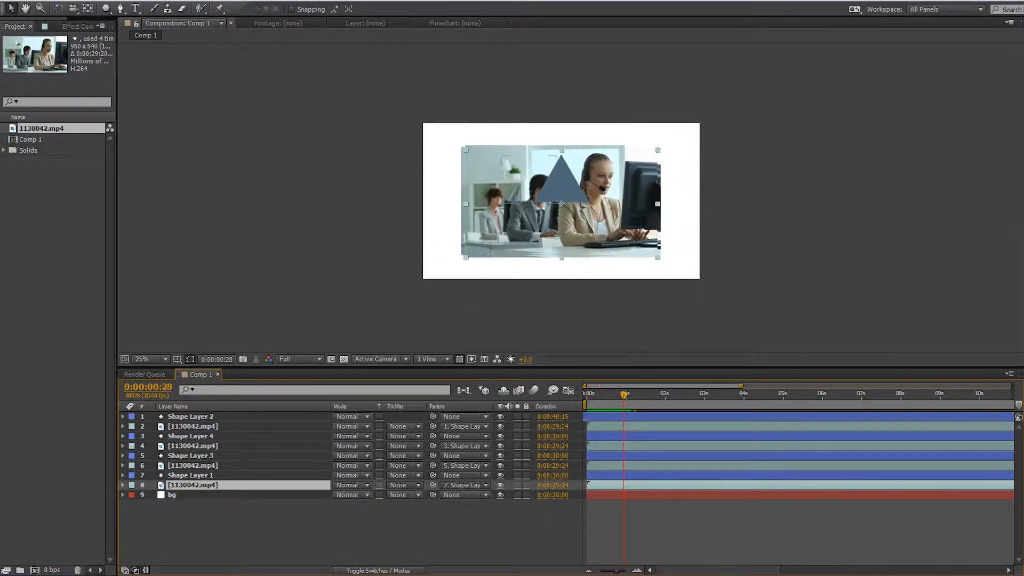
Set the track matte of all four 1130042.mp4 layers to Alpha Inverted Matte, using the shape layer above each one
{"action": "left_click", "coordinate": [190, 475]}
{"action": "left_click", "coordinate": [192, 485]}
{"action": "left_click", "coordinate": [404, 485]}
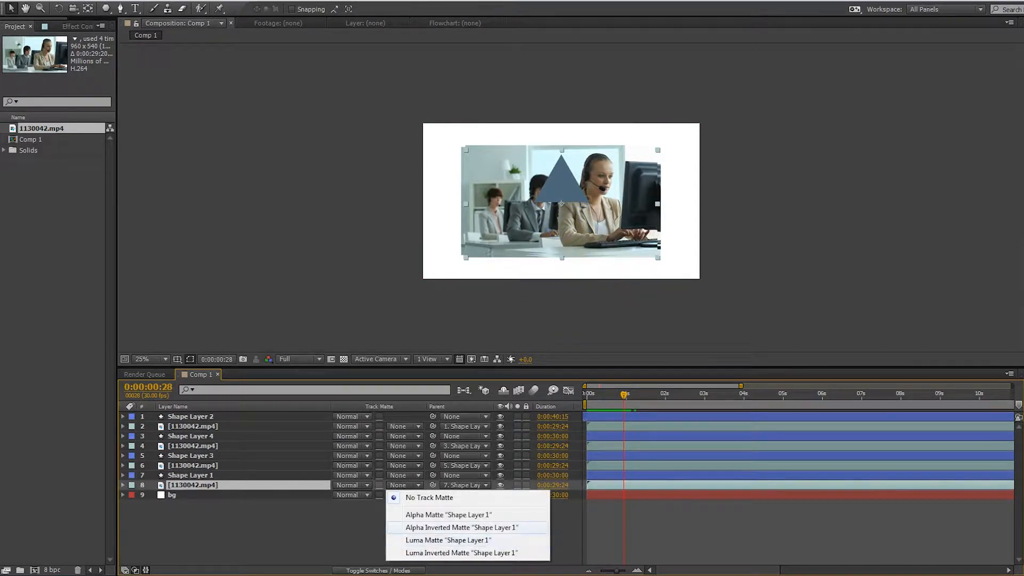
{"action": "left_click", "coordinate": [461, 527]}
{"action": "left_click", "coordinate": [193, 466]}
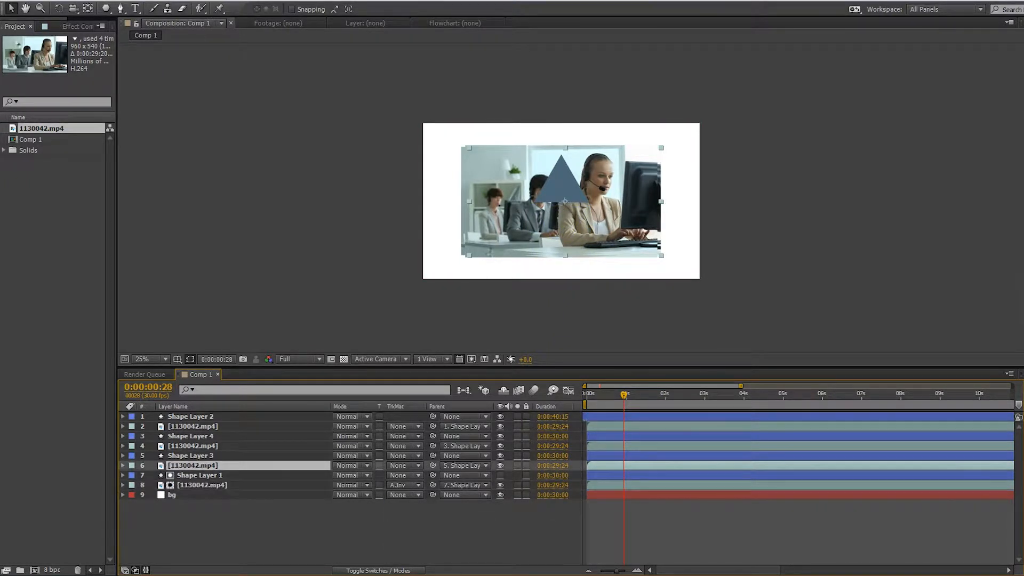
{"action": "left_click", "coordinate": [404, 465]}
{"action": "left_click", "coordinate": [448, 505]}
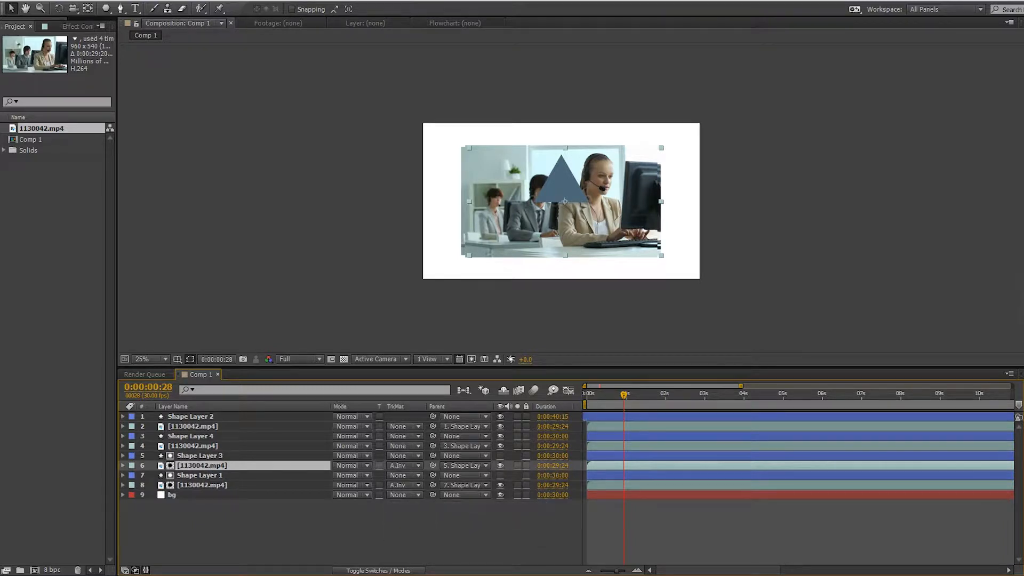
{"action": "left_click", "coordinate": [192, 445]}
{"action": "left_click", "coordinate": [403, 446]}
{"action": "left_click", "coordinate": [450, 487]}
{"action": "left_click", "coordinate": [193, 426]}
{"action": "left_click", "coordinate": [404, 426]}
{"action": "left_click", "coordinate": [451, 466]}
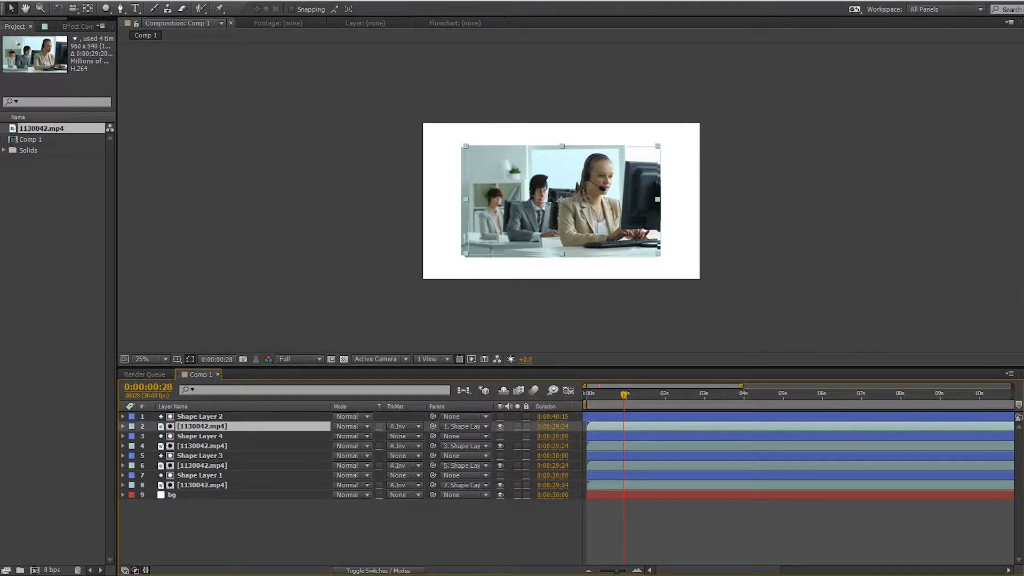
Set the track matte of all four 1130042.mp4 layers to Alpha Matte, checking the result at 0:00:00:20
{"action": "mouse_move", "coordinate": [624, 395]}
{"action": "left_mouse_down"}
{"action": "mouse_move", "coordinate": [598, 395]}
{"action": "mouse_move", "coordinate": [612, 395]}
{"action": "left_mouse_up"}
{"action": "left_click", "coordinate": [404, 426]}
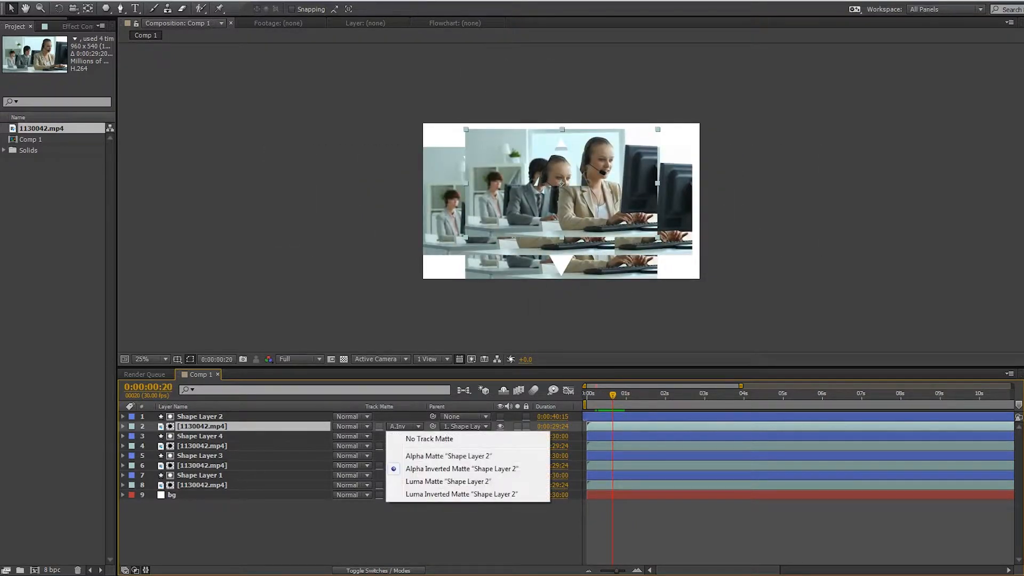
{"action": "left_click", "coordinate": [448, 455]}
{"action": "left_click", "coordinate": [404, 446]}
{"action": "left_click", "coordinate": [448, 475]}
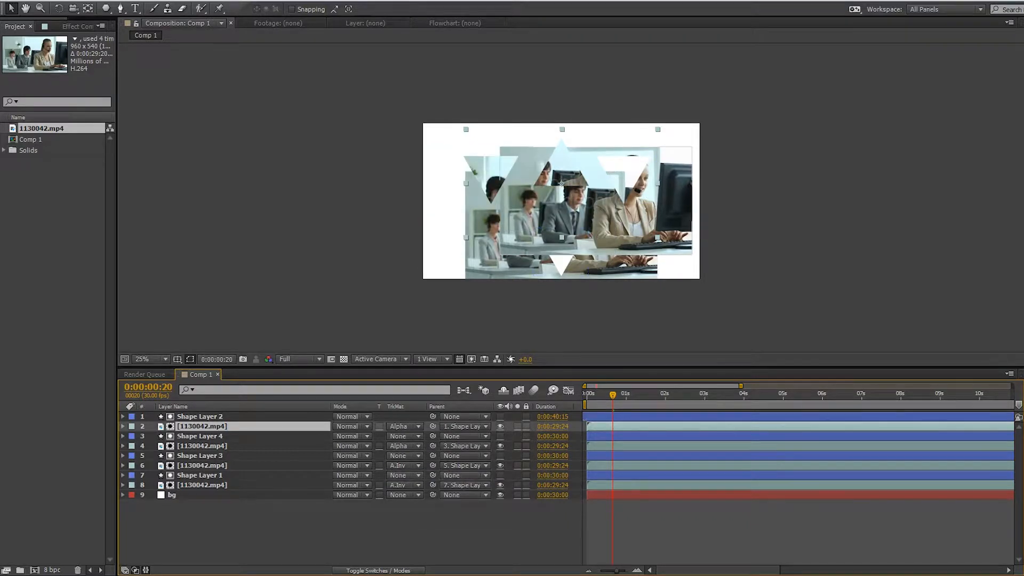
{"action": "left_click", "coordinate": [403, 465]}
{"action": "left_click", "coordinate": [448, 495]}
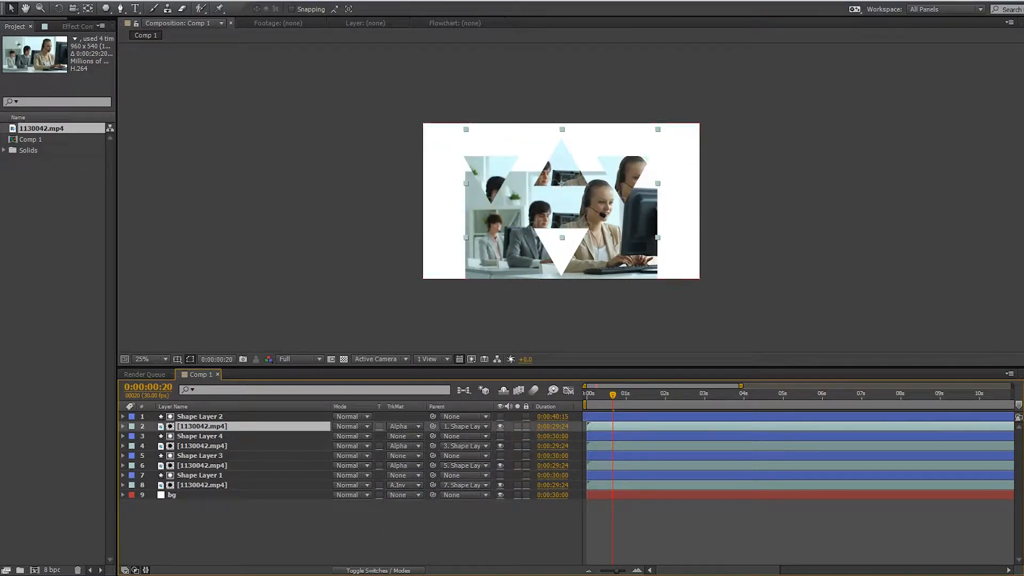
{"action": "left_click", "coordinate": [404, 485]}
{"action": "left_click", "coordinate": [448, 515]}
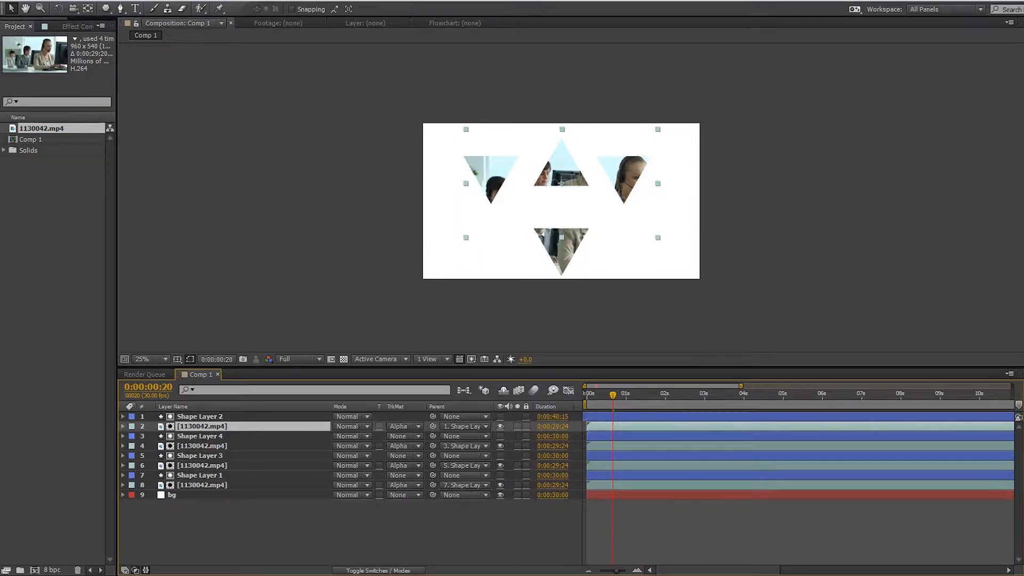
Play the matted footage animation from the start several times and examine the assembled triangle up close
{"action": "key", "text": "Home"}
{"action": "key", "text": "space"}
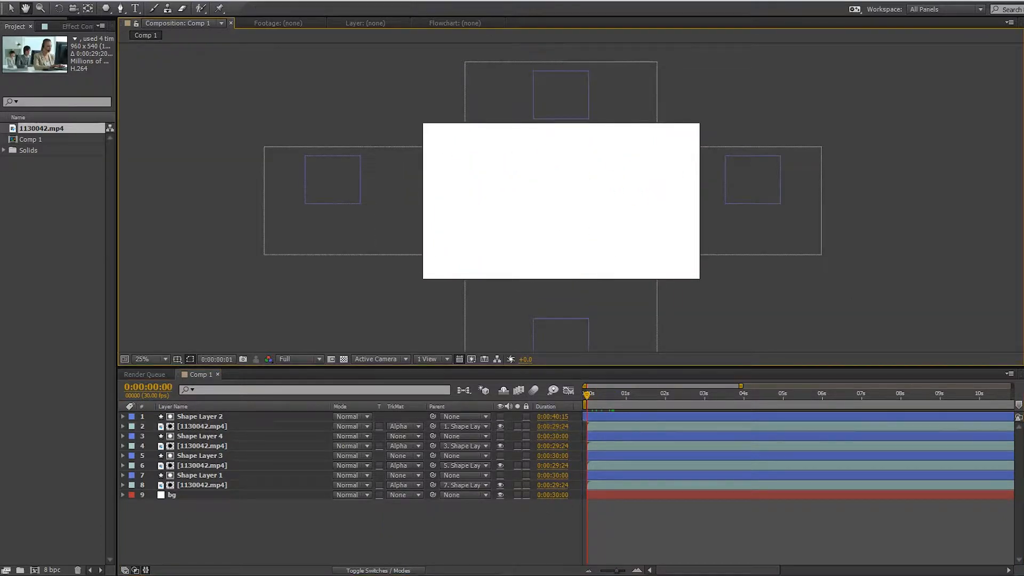
{"action": "key", "text": "space"}
{"action": "scroll", "coordinate": [561, 200], "scroll_direction": "up", "scroll_amount": 1}
{"action": "left_click_drag", "start_coordinate": [642, 394], "coordinate": [586, 395]}
{"action": "key", "text": "space"}
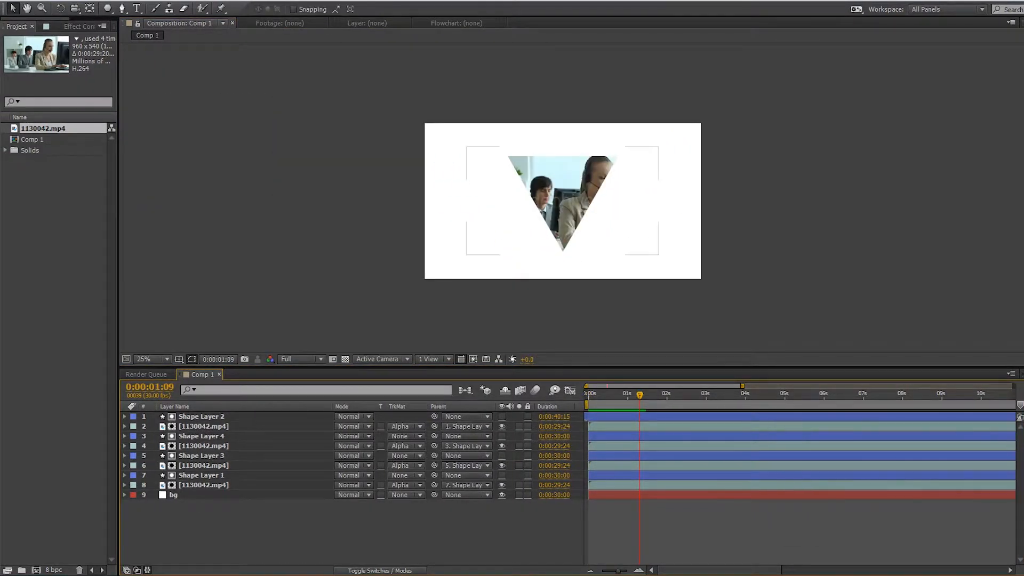
{"action": "key", "text": "space"}
{"action": "key", "text": "space"}
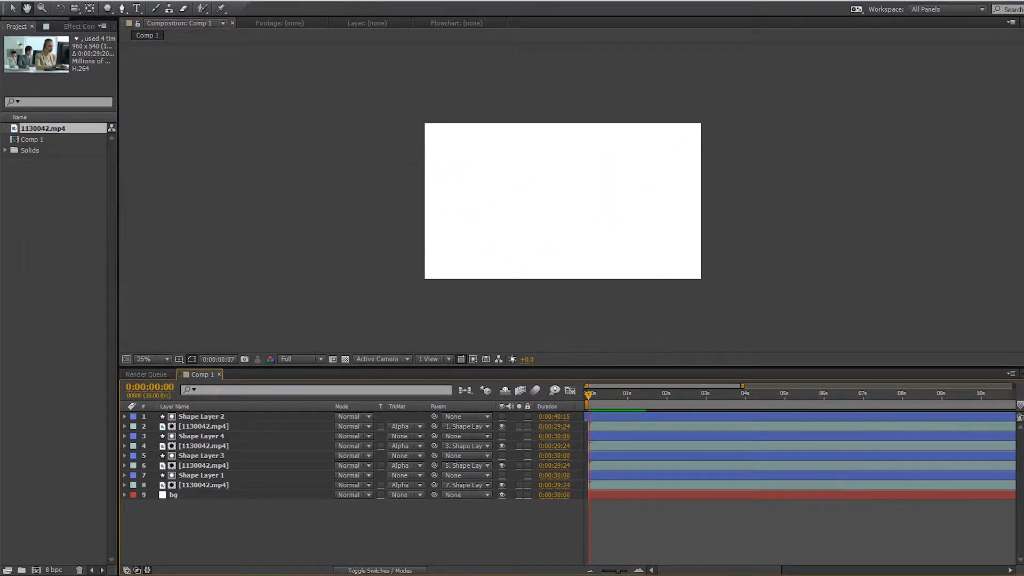
{"action": "key", "text": "space"}
{"action": "scroll", "coordinate": [561, 200], "scroll_direction": "up", "scroll_amount": 1}
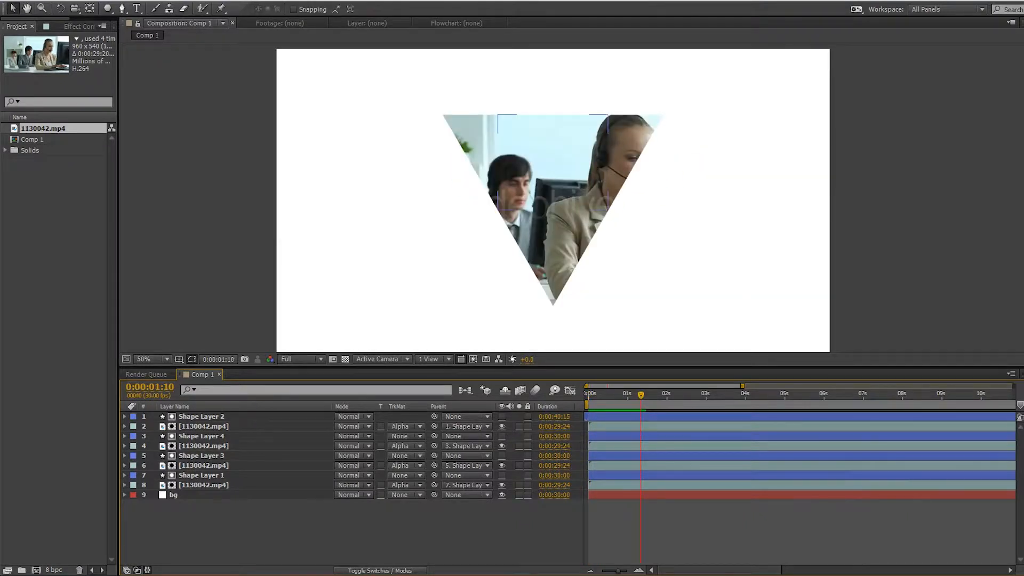
Add a null object to the composition to control the footage layers
{"action": "right_click", "coordinate": [240, 518]}
{"action": "mouse_move", "coordinate": [320, 395]}
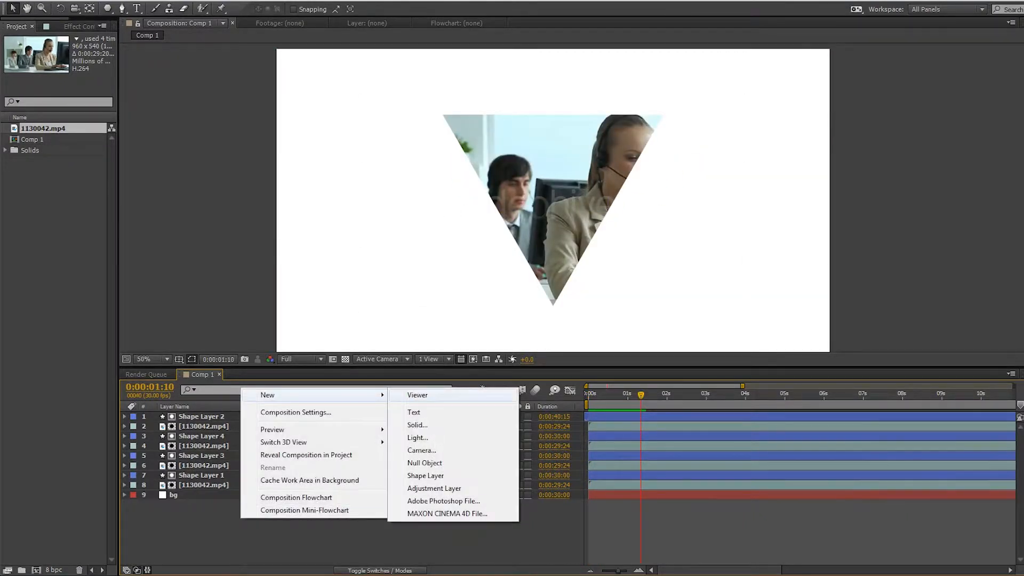
{"action": "left_click", "coordinate": [426, 463]}
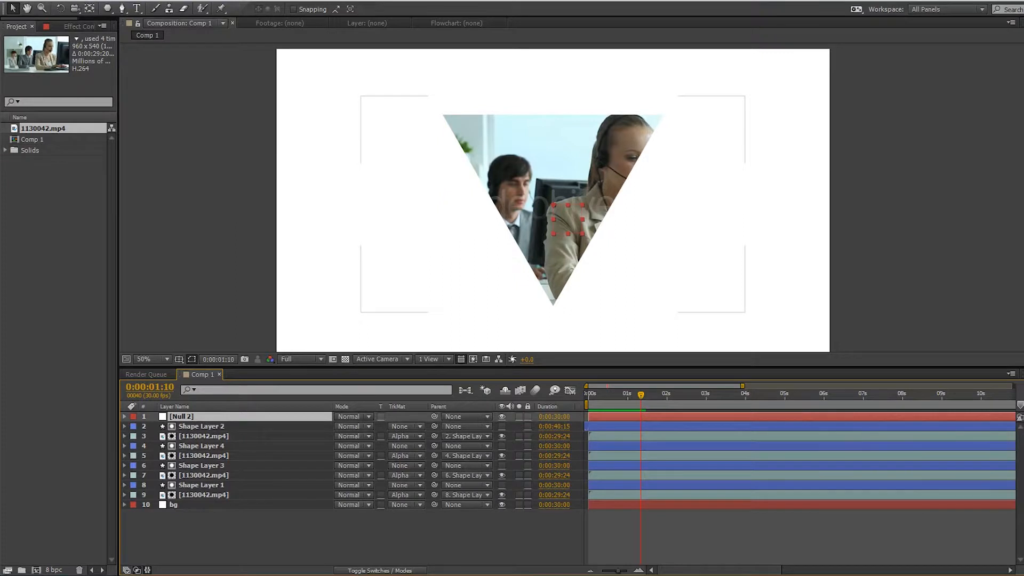
Parent all four 1130042.mp4 layers to the new null, Null 2
{"action": "left_click", "coordinate": [559, 204]}
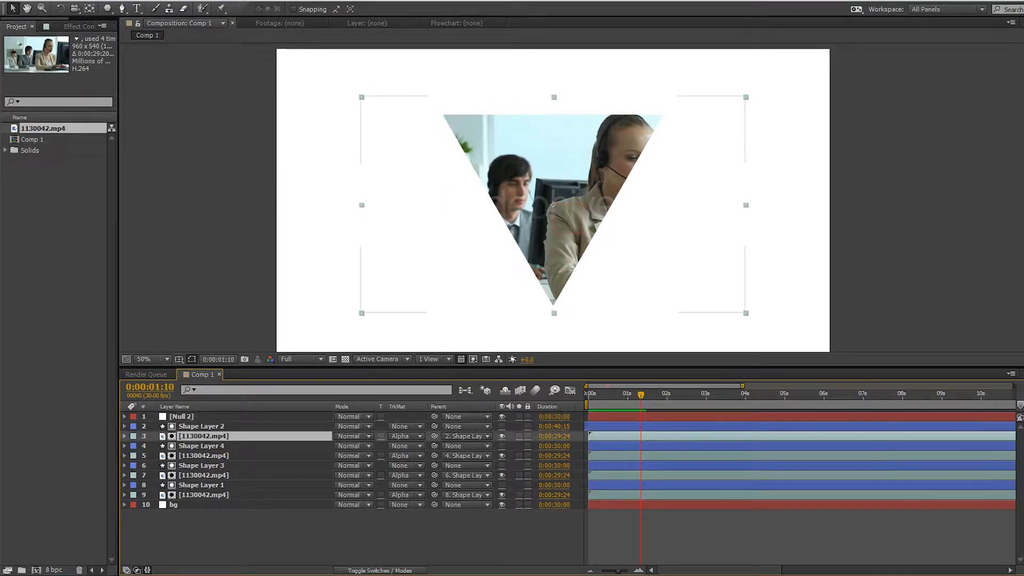
{"action": "left_click", "coordinate": [203, 456], "text": "ctrl"}
{"action": "left_click", "coordinate": [203, 475], "text": "ctrl"}
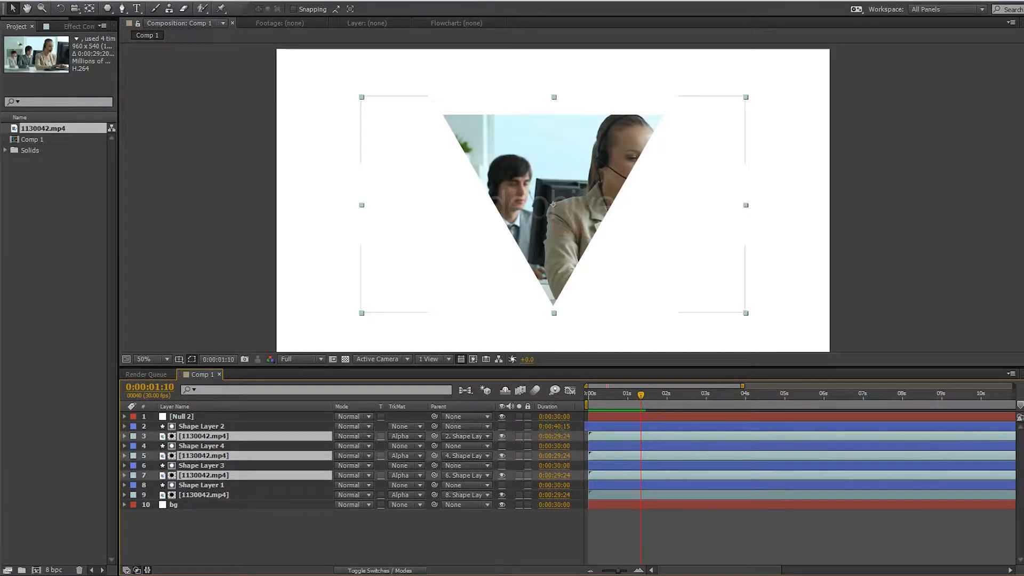
{"action": "left_click", "coordinate": [203, 494], "text": "ctrl"}
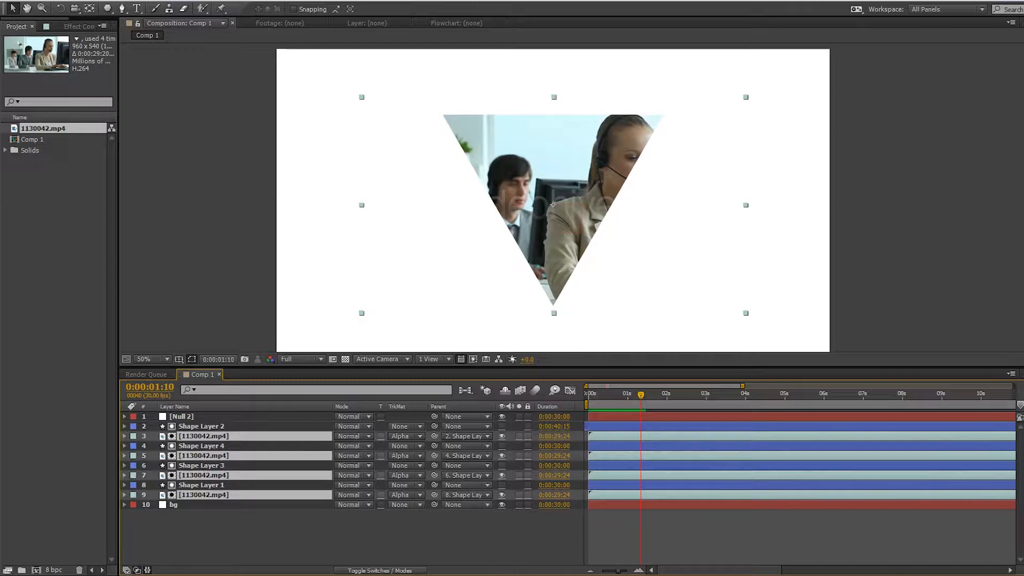
{"action": "left_click_drag", "start_coordinate": [434, 495], "coordinate": [181, 416]}
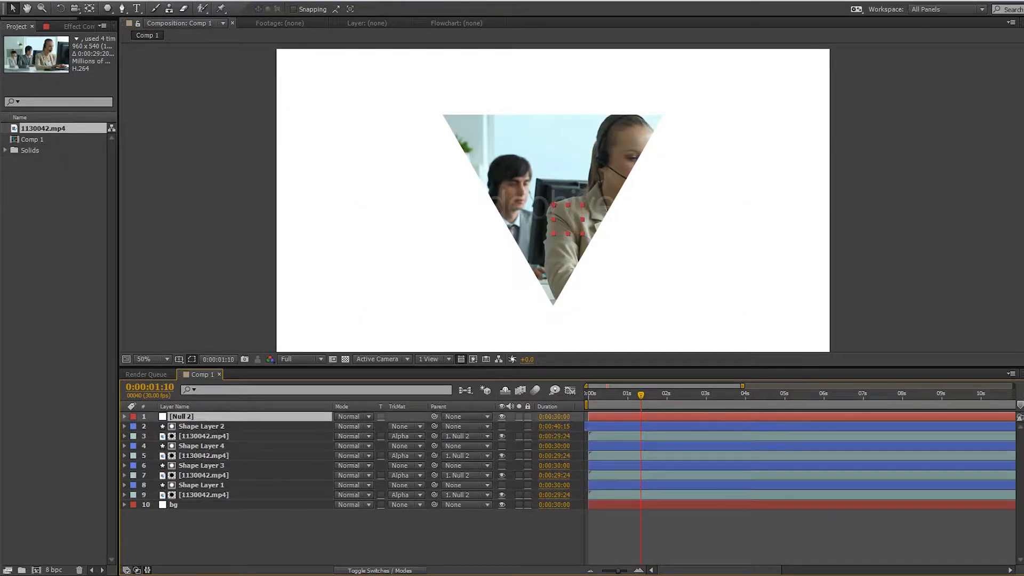
Add a Position keyframe to Null 2 at 0:00:01:10 and move that keyframe earlier to about 0:00:00:13
{"action": "key", "text": "p"}
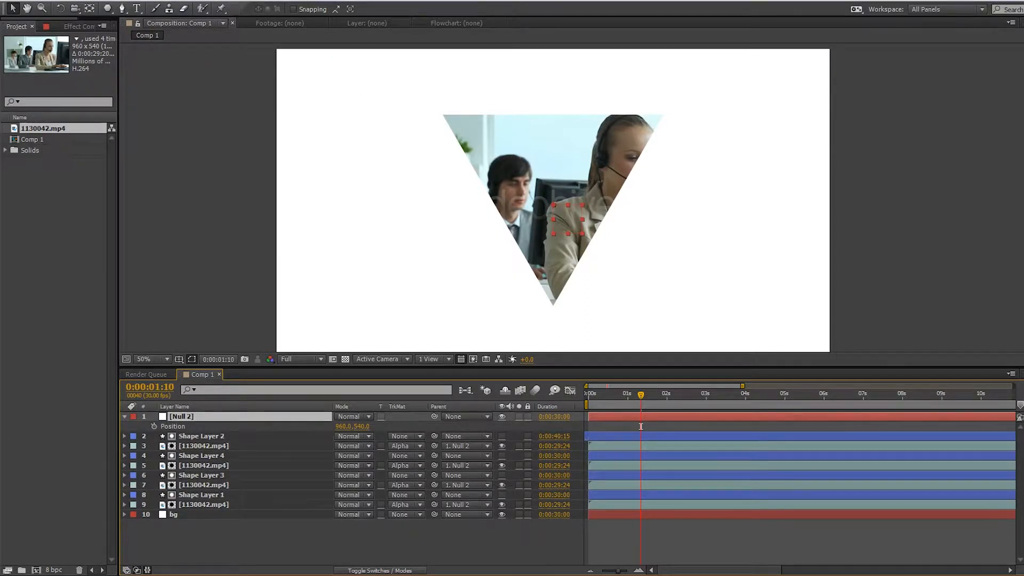
{"action": "key", "text": "alt+shift+p"}
{"action": "left_click_drag", "start_coordinate": [641, 394], "coordinate": [595, 395]}
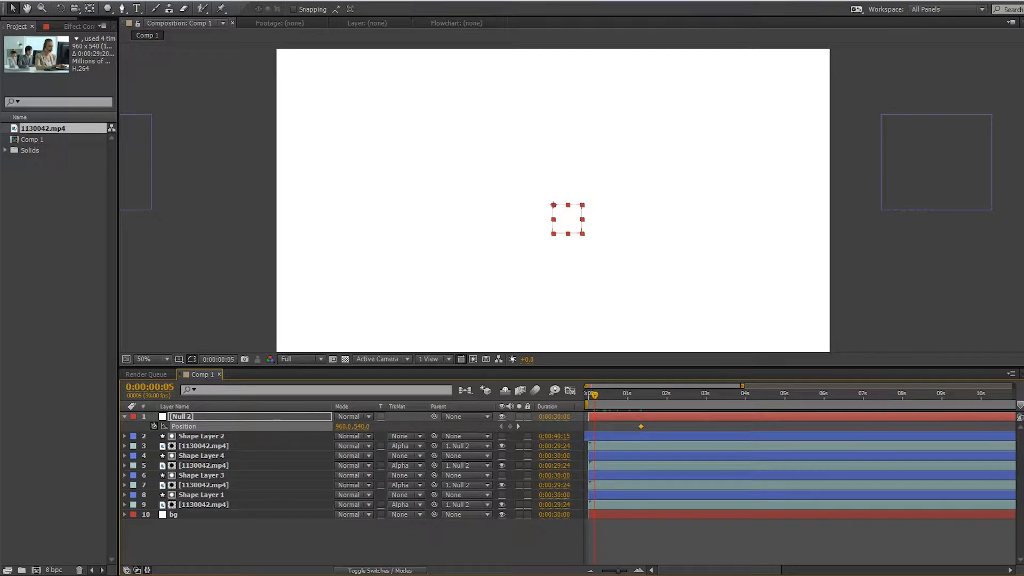
{"action": "left_click_drag", "start_coordinate": [641, 426], "coordinate": [605, 426]}
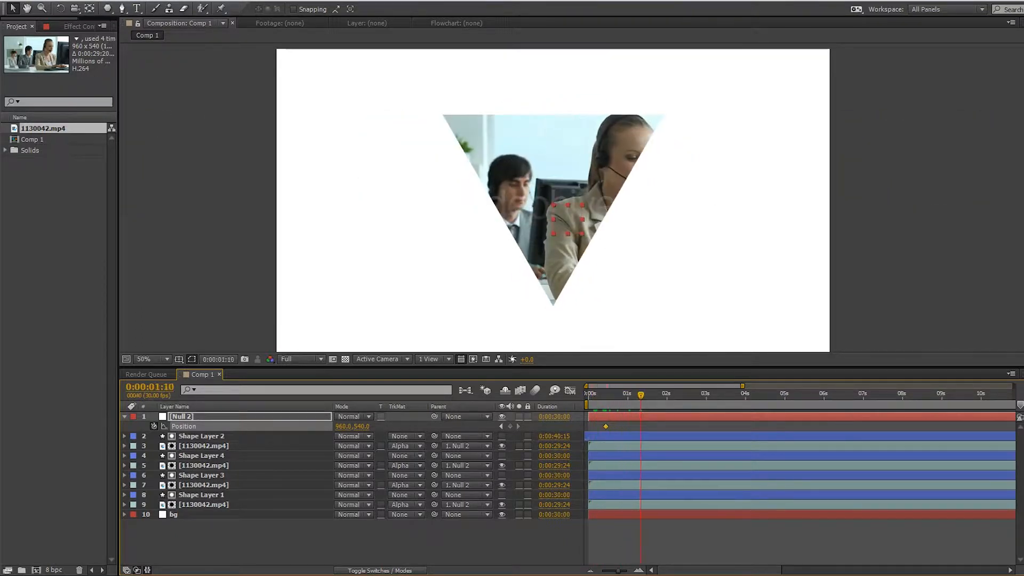
Try nudging Null 2 upward to position 960, 528 at 0:00:01:17
{"action": "key", "text": "Up"}
{"action": "key", "text": "Up"}
{"action": "key", "text": "Up"}
{"action": "key", "text": "Up"}
{"action": "key", "text": "Up"}
{"action": "key", "text": "Up"}
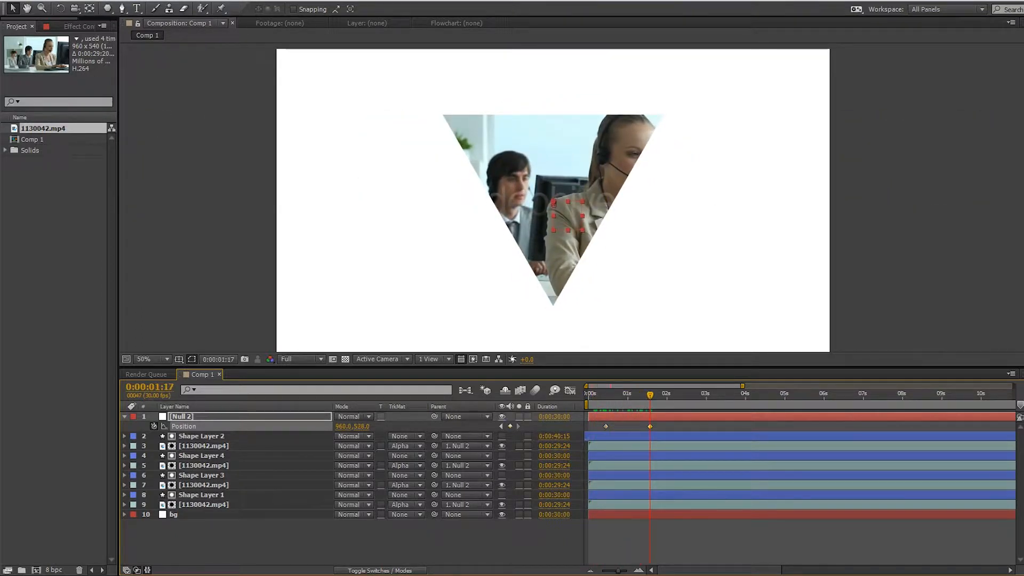
Shift Null 2 about 220 px left at the second Position keyframe, and spread its keyframes to about 0:00:00:10 and 0:00:02:05
{"action": "left_click_drag", "start_coordinate": [342, 426], "coordinate": [211, 426]}
{"action": "left_click_drag", "start_coordinate": [650, 394], "coordinate": [601, 426]}
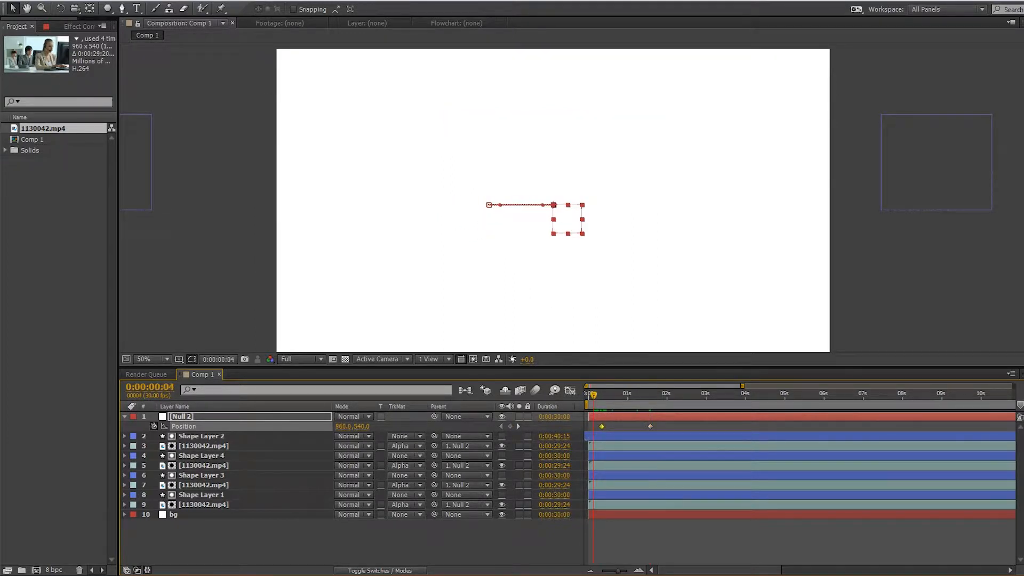
{"action": "left_click_drag", "start_coordinate": [671, 423], "coordinate": [576, 436]}
{"action": "left_click", "coordinate": [670, 428]}
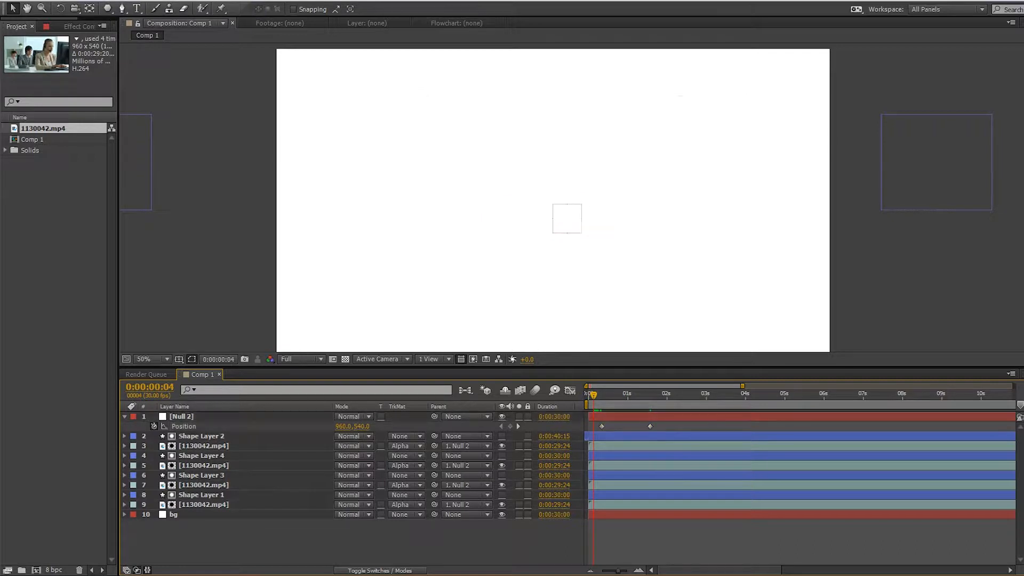
{"action": "left_click_drag", "start_coordinate": [673, 423], "coordinate": [590, 432]}
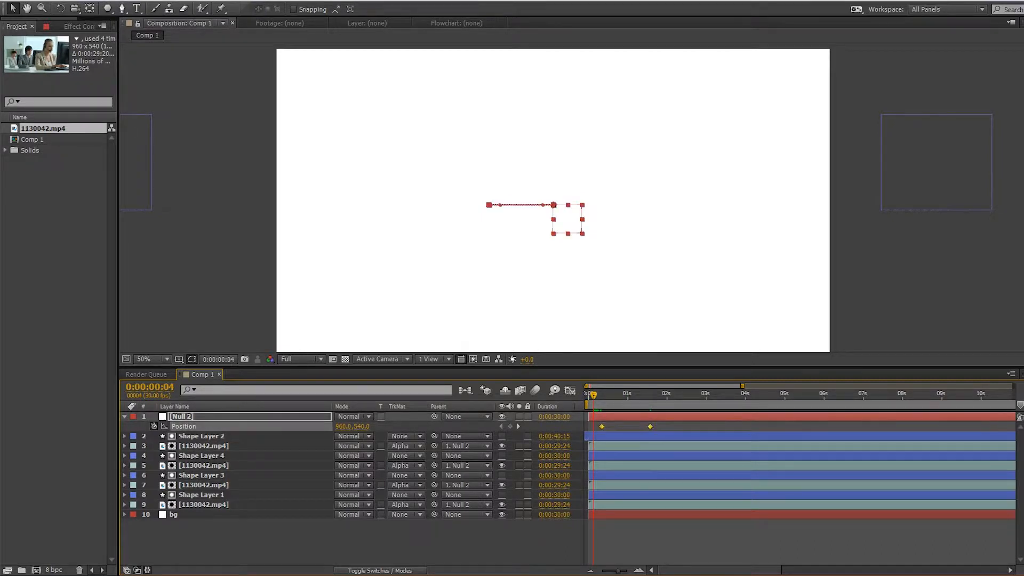
{"action": "left_click_drag", "start_coordinate": [602, 394], "coordinate": [598, 395]}
{"action": "left_click", "coordinate": [661, 538]}
{"action": "left_click", "coordinate": [661, 298]}
Play the animation from the start a few times to check how the footage drifts inside the triangles
{"action": "key", "text": "space"}
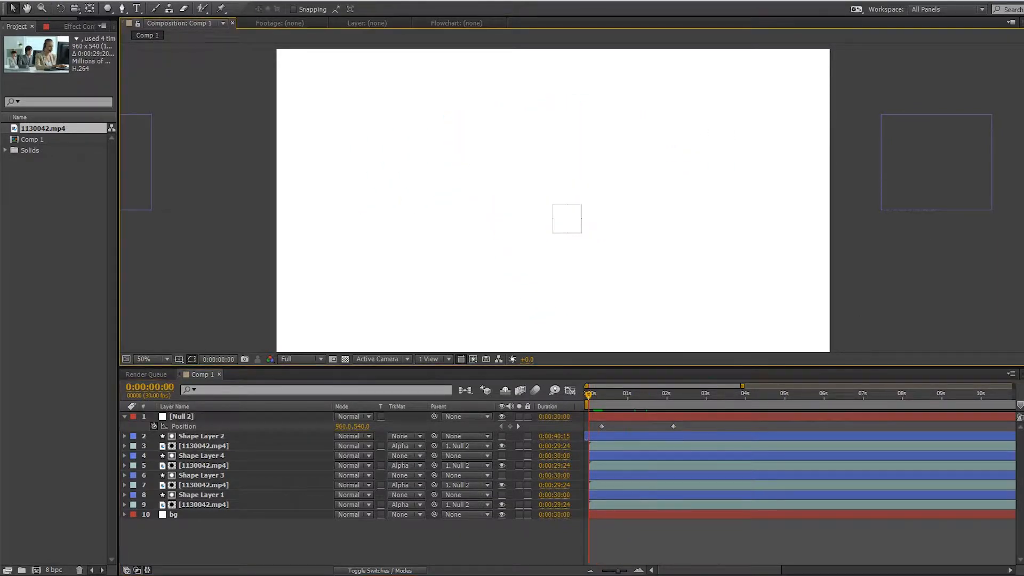
{"action": "key", "text": "comma"}
{"action": "key", "text": "space"}
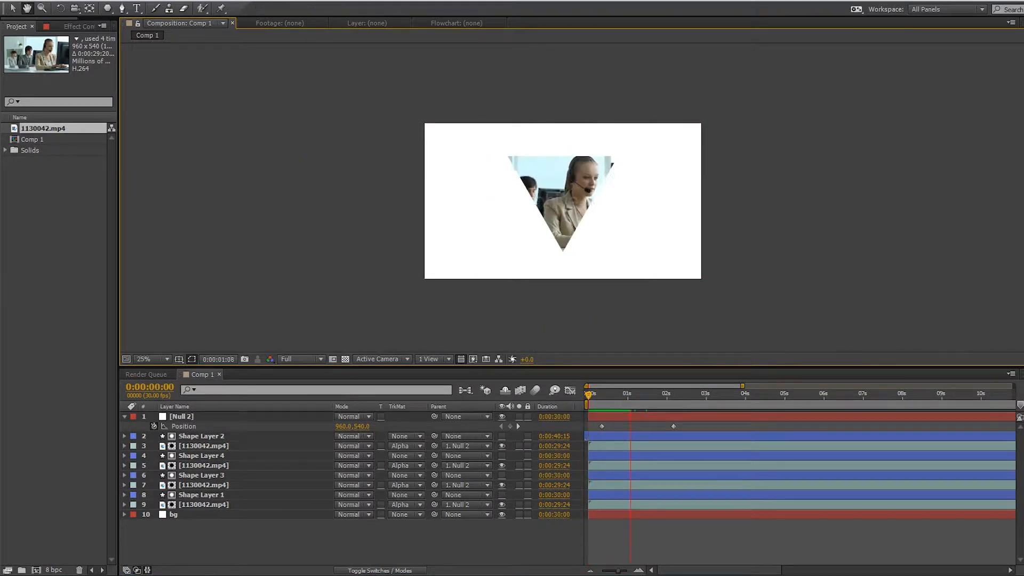
{"action": "key", "text": "space"}
{"action": "scroll", "coordinate": [572, 198], "scroll_direction": "up", "scroll_amount": 2}
{"action": "left_click", "coordinate": [588, 395]}
{"action": "key", "text": "space"}
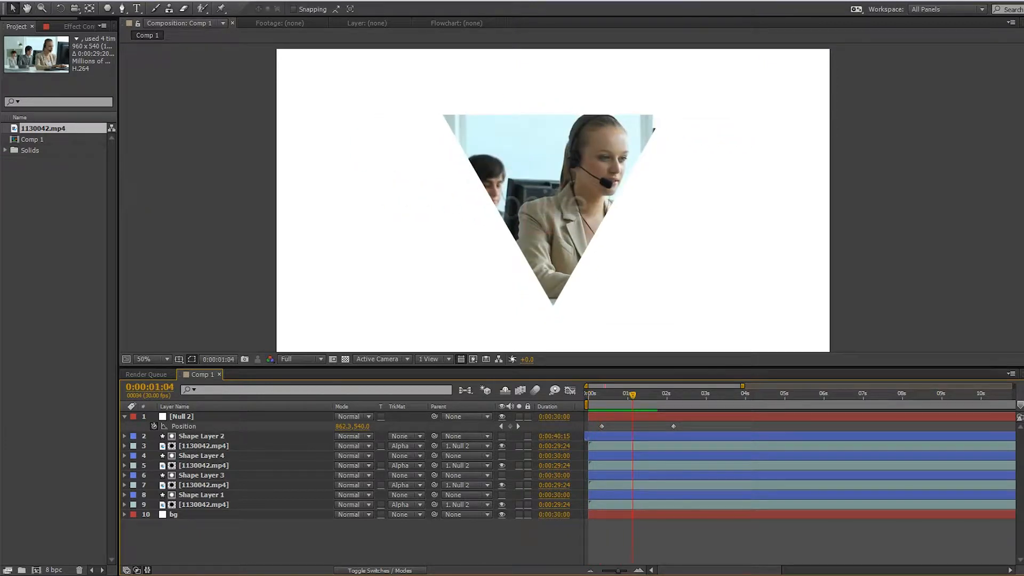
{"action": "key", "text": "Home"}
{"action": "key", "text": "space"}
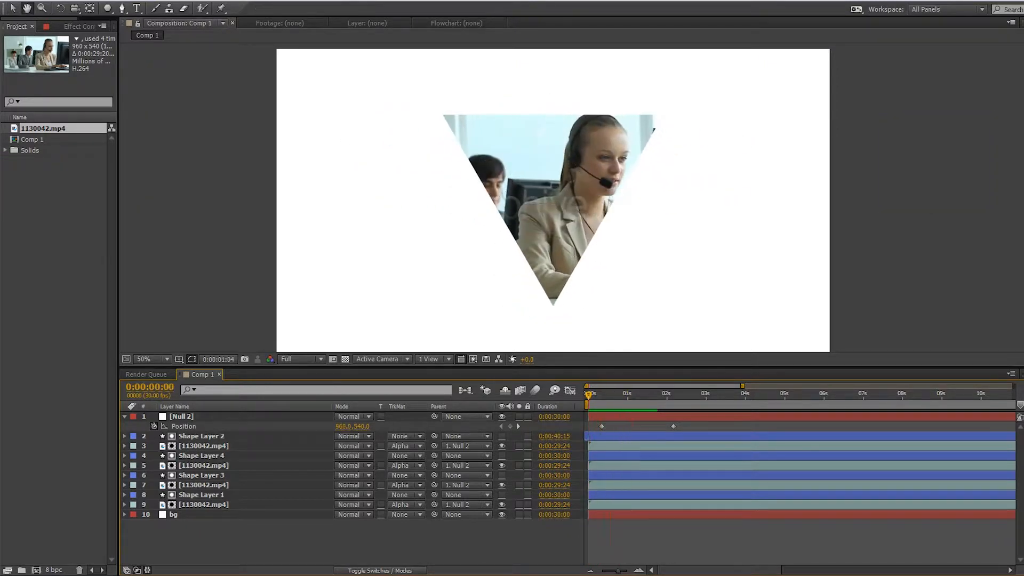
Duplicate the upright center triangle, Shape Layer 2, make the copy visible and set its opacity to 53%
{"action": "left_click", "coordinate": [202, 436]}
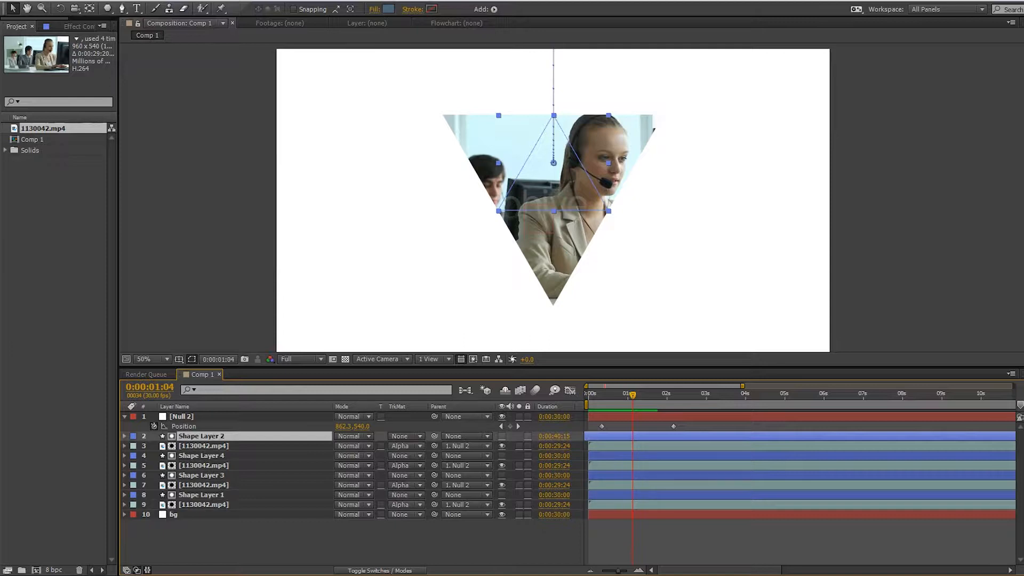
{"action": "key", "text": "ctrl+d"}
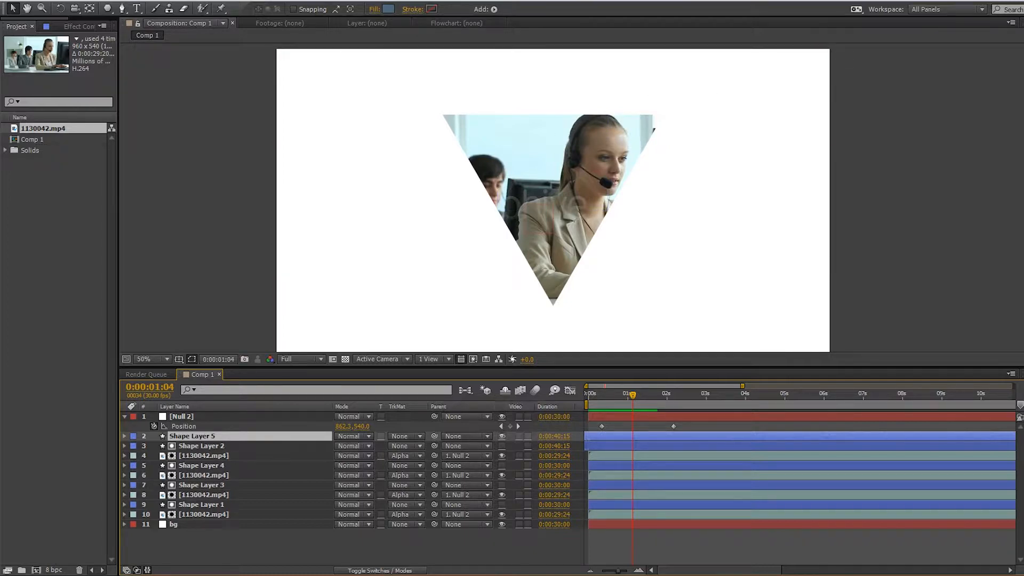
{"action": "left_click", "coordinate": [502, 436]}
{"action": "key", "text": "t"}
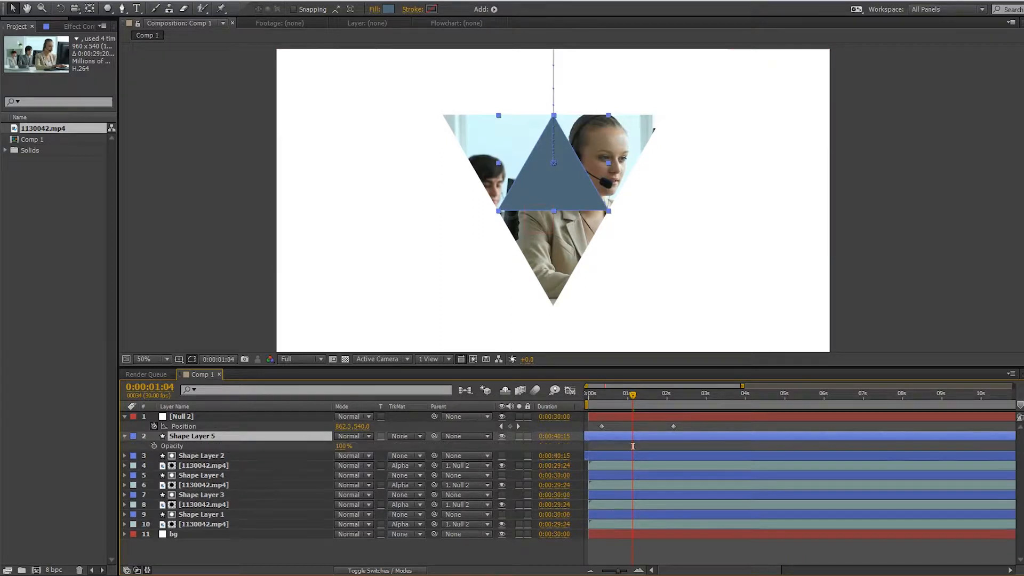
{"action": "left_click_drag", "start_coordinate": [342, 445], "coordinate": [317, 445]}
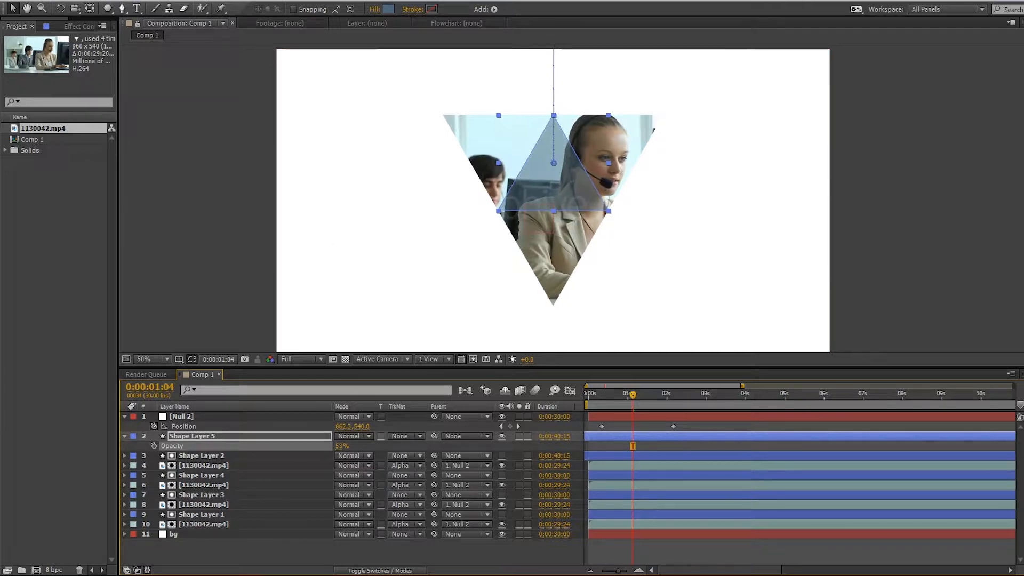
Duplicate the lowest triangle, Shape Layer 1, and make the copy visible
{"action": "left_click", "coordinate": [553, 246]}
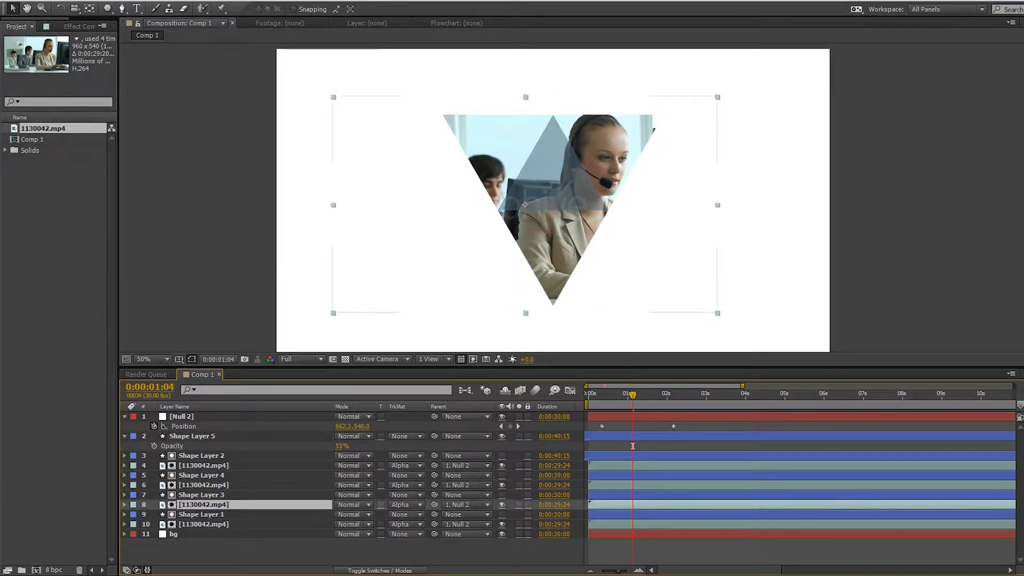
{"action": "left_click", "coordinate": [553, 267]}
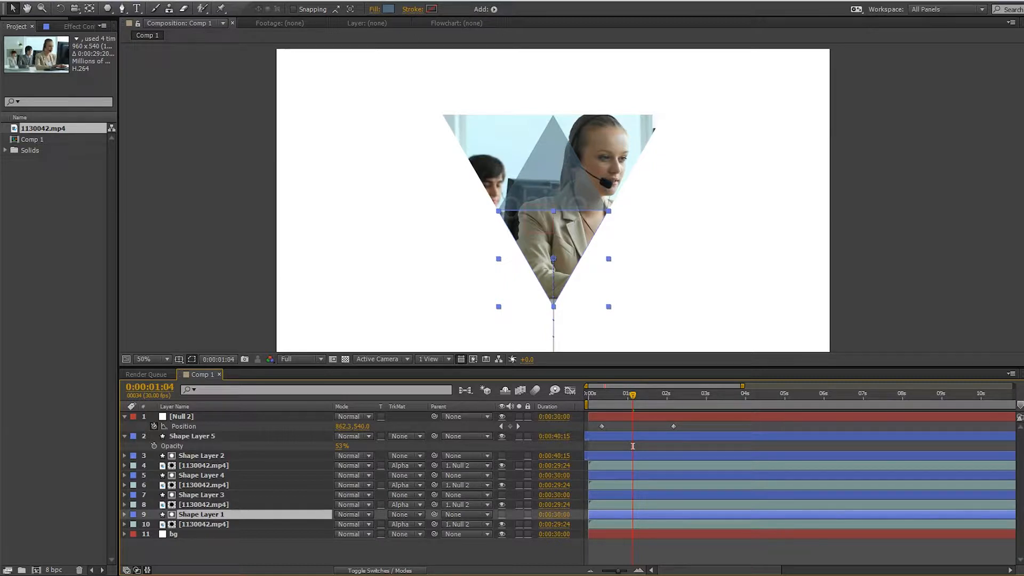
{"action": "key", "text": "ctrl+d"}
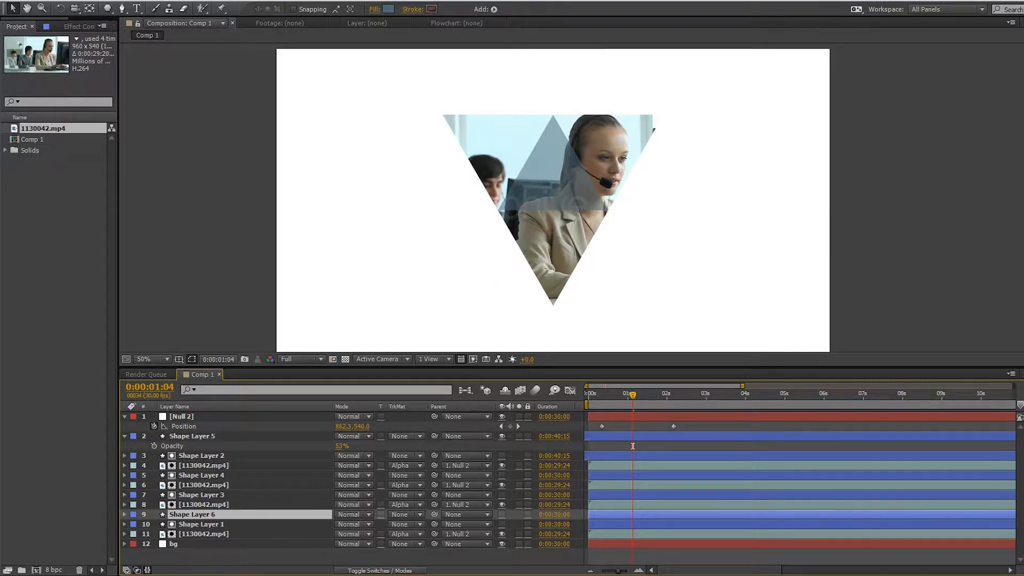
{"action": "left_click", "coordinate": [501, 515]}
Set the lowest triangle copy's fill to 00E4FF and its blending mode to Darken
{"action": "left_click", "coordinate": [389, 10]}
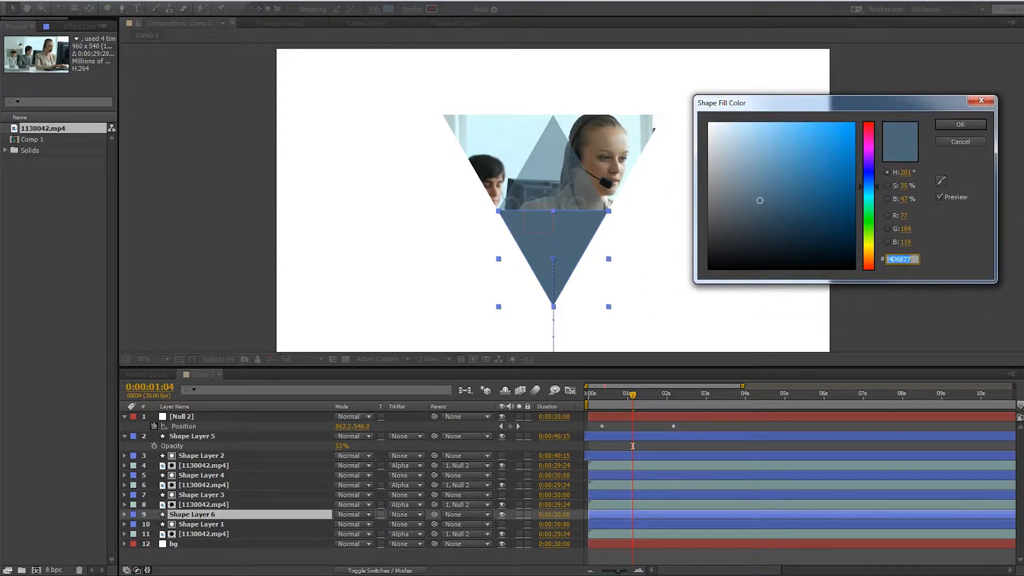
{"action": "type", "text": "00E4FF"}
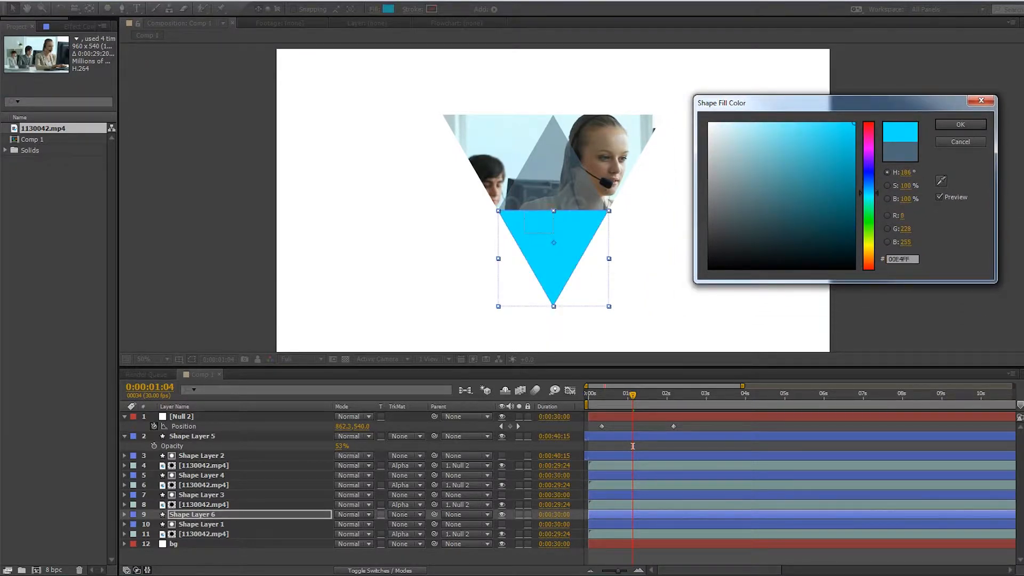
{"action": "key", "text": "Return"}
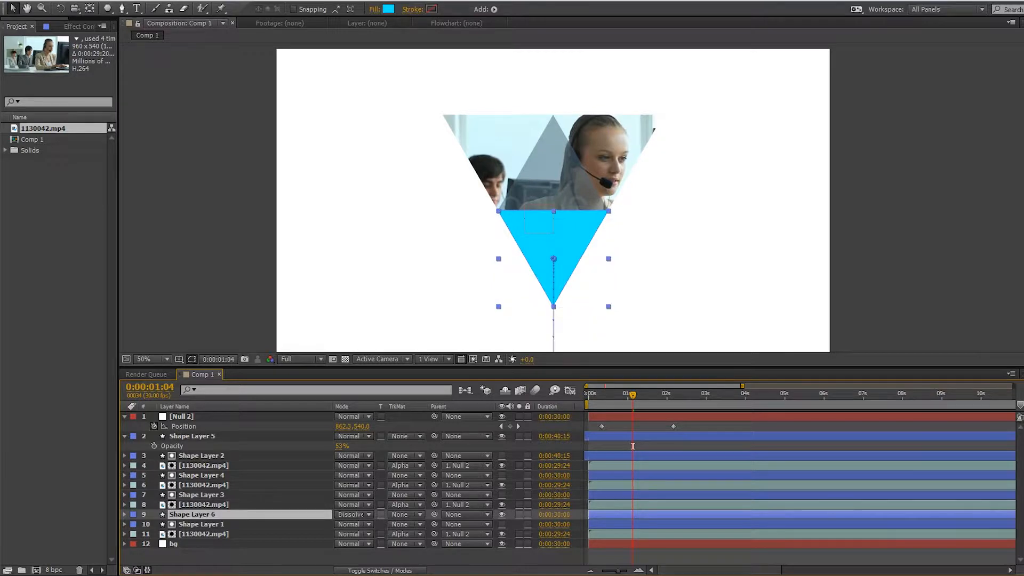
{"action": "key", "text": "shift+equal"}
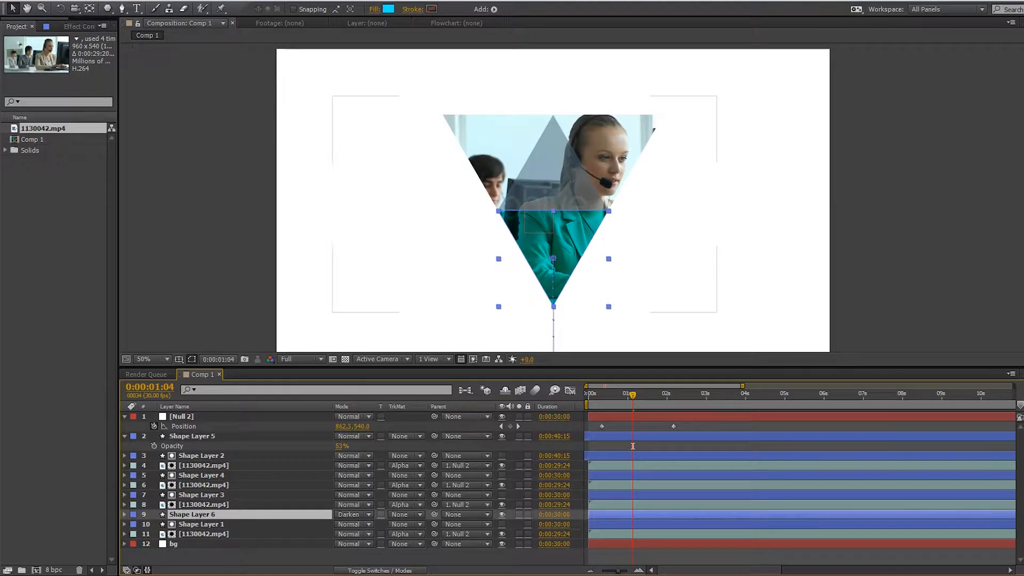
{"action": "left_click", "coordinate": [608, 160]}
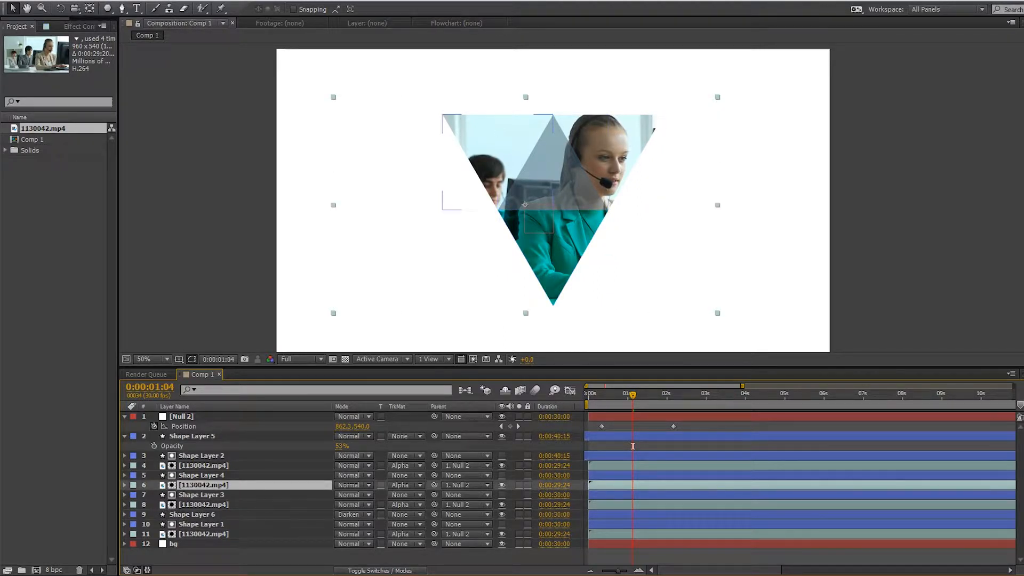
{"action": "left_click", "coordinate": [499, 152]}
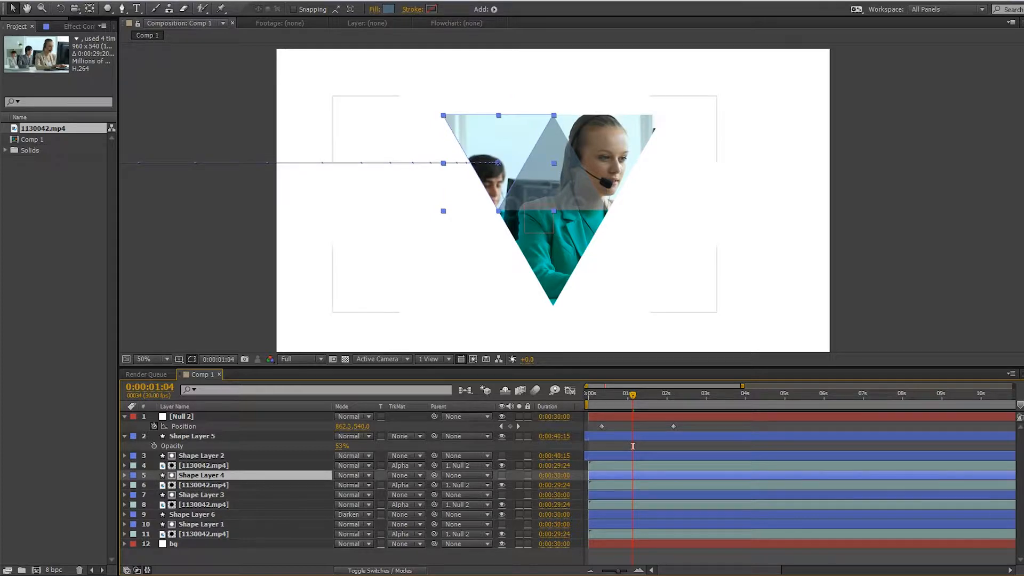
{"action": "left_click", "coordinate": [608, 152]}
{"action": "left_click", "coordinate": [498, 152]}
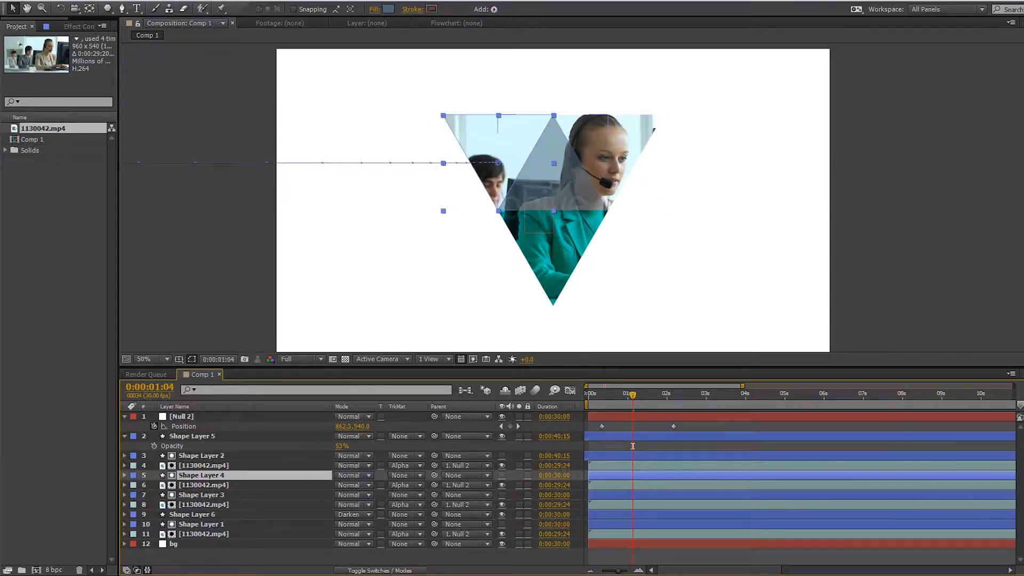
Set the semi-transparent center triangle, Shape Layer 5, to the Add blending mode and return to 0:00:00:00
{"action": "left_click", "coordinate": [553, 170]}
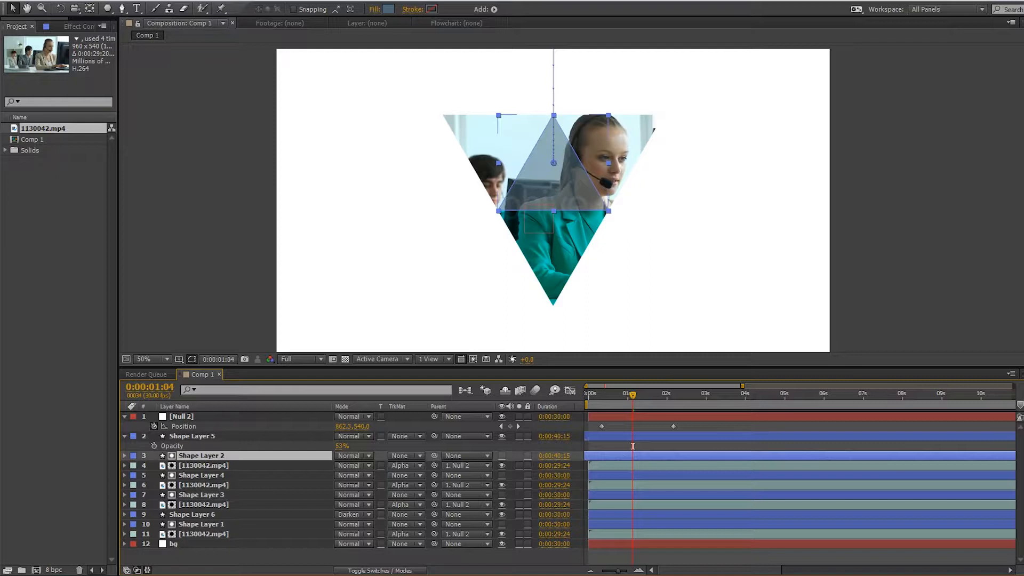
{"action": "key", "text": "ctrl+Up"}
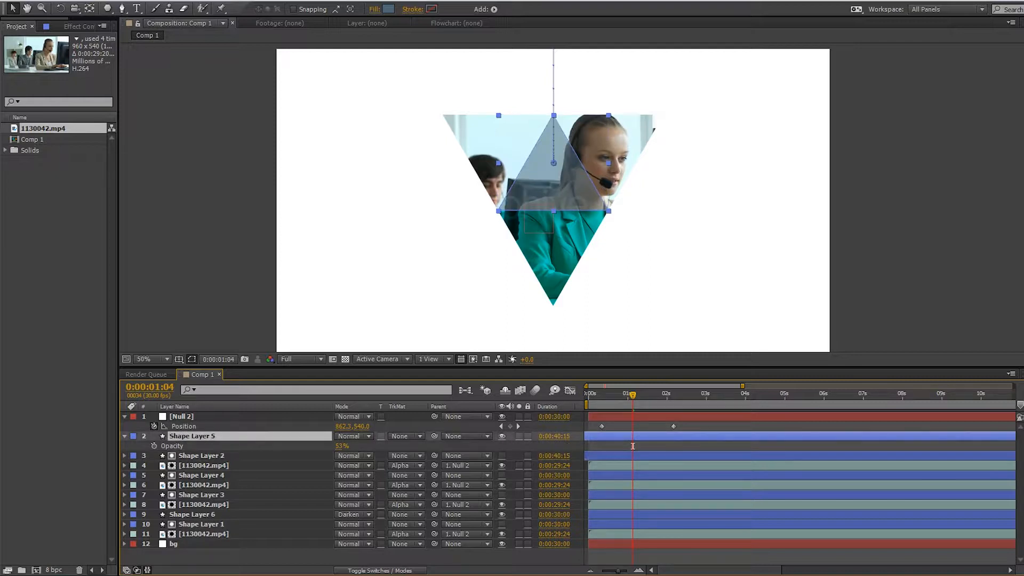
{"action": "key", "text": "shift+equal"}
{"action": "key", "text": "shift+equal"}
{"action": "key", "text": "shift+equal"}
{"action": "key", "text": "shift+equal"}
{"action": "key", "text": "shift+minus"}
{"action": "key", "text": "shift+equal"}
{"action": "key", "text": "shift+equal"}
{"action": "key", "text": "shift+equal"}
{"action": "key", "text": "shift+equal"}
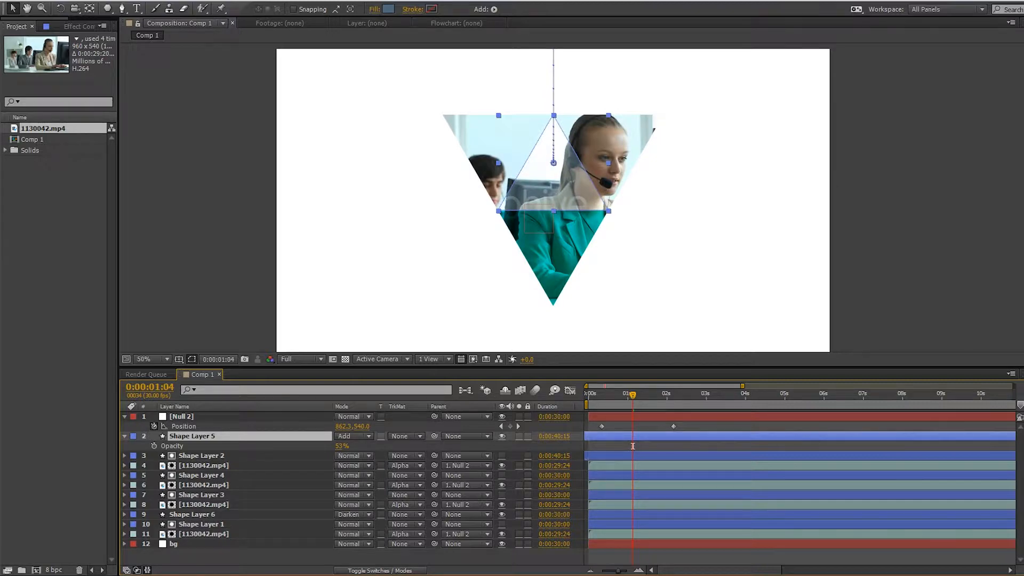
{"action": "left_click_drag", "start_coordinate": [632, 395], "coordinate": [586, 395]}
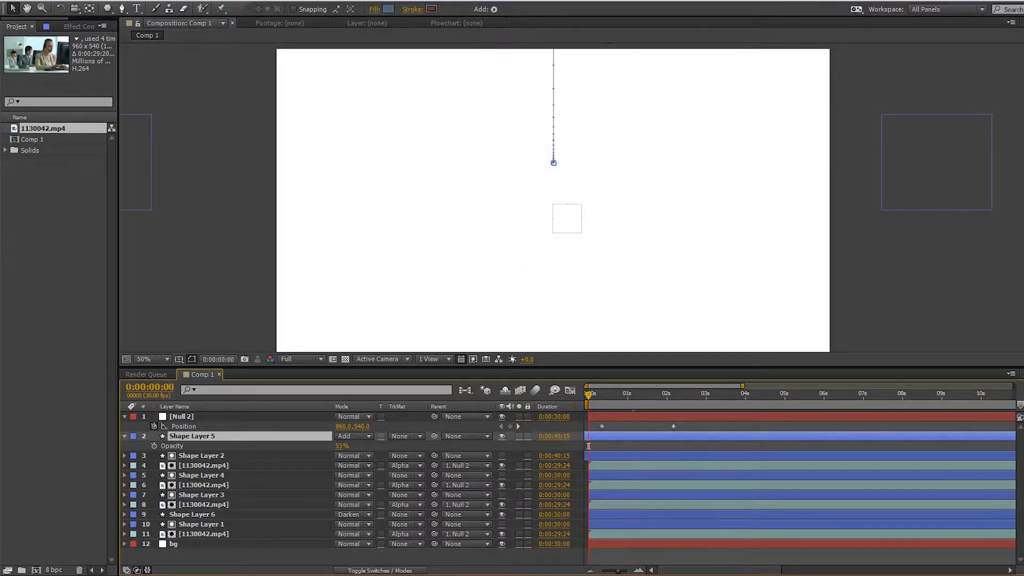
Preview the tinted triangle assembly from 0:00:00:00 and scrub through roughly its first second and a half
{"action": "left_click", "coordinate": [901, 256]}
{"action": "key", "text": "space"}
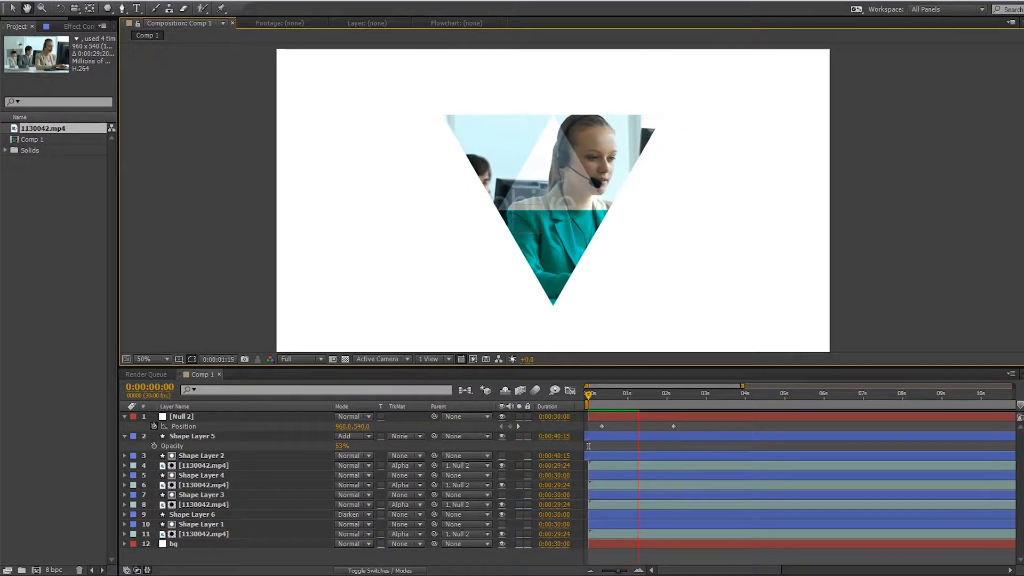
{"action": "key", "text": "space"}
{"action": "left_click_drag", "start_coordinate": [688, 395], "coordinate": [587, 396]}
{"action": "key", "text": "space"}
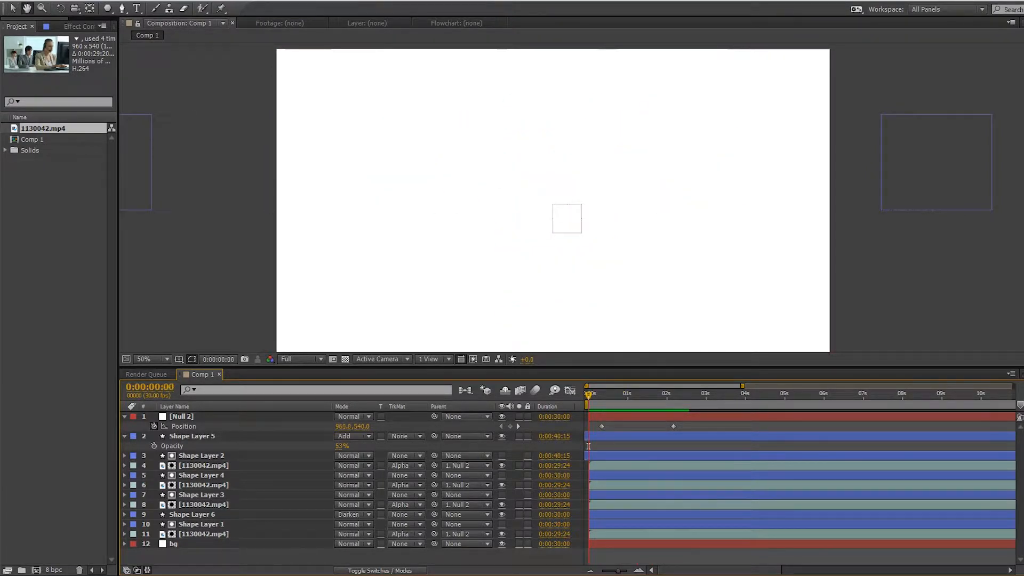
{"action": "left_click_drag", "start_coordinate": [588, 445], "coordinate": [641, 446]}
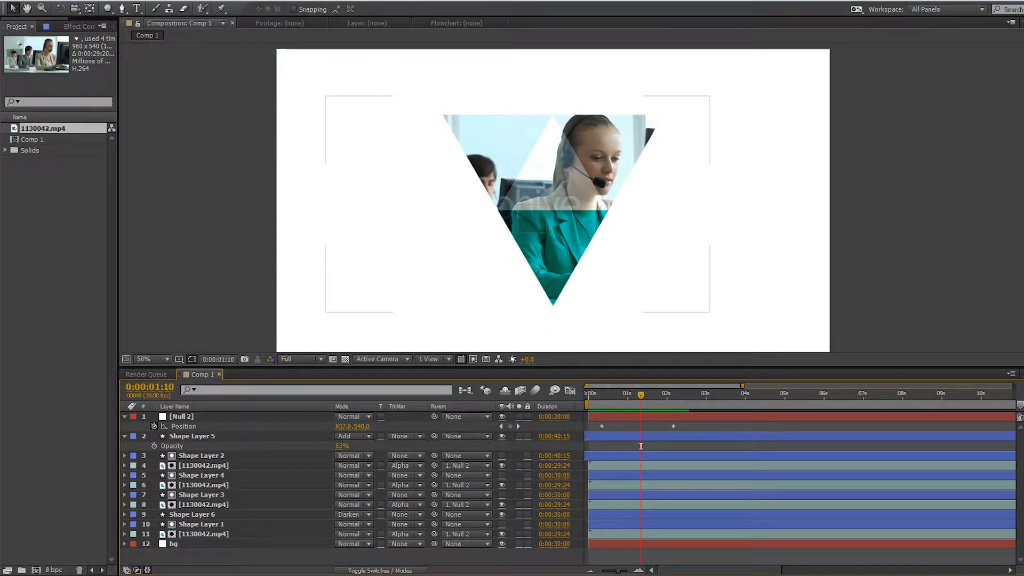
{"action": "key", "text": "Home"}
{"action": "left_click_drag", "start_coordinate": [588, 446], "coordinate": [634, 445]}
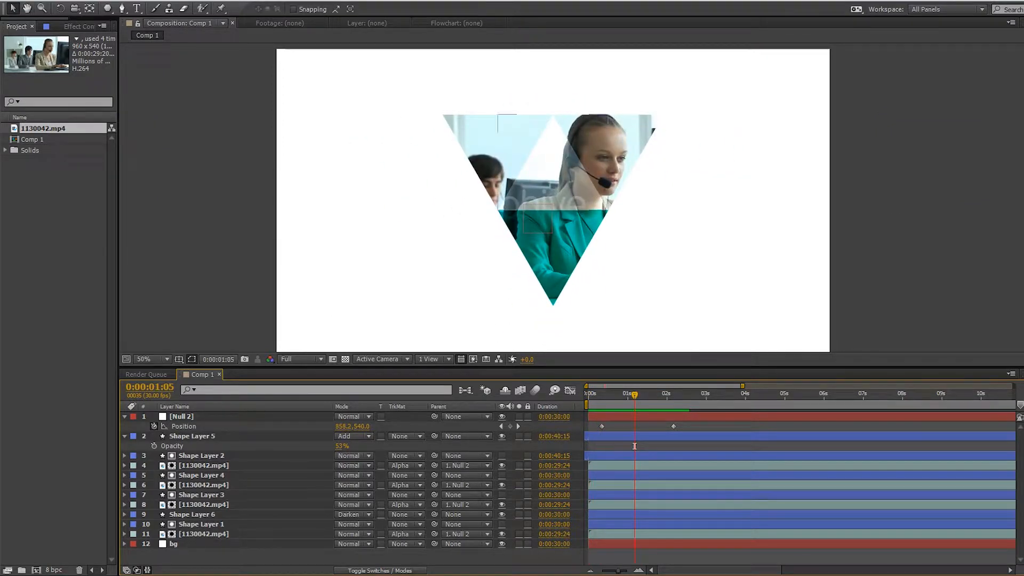
{"action": "left_click_drag", "start_coordinate": [635, 395], "coordinate": [588, 395]}
{"action": "key", "text": "space"}
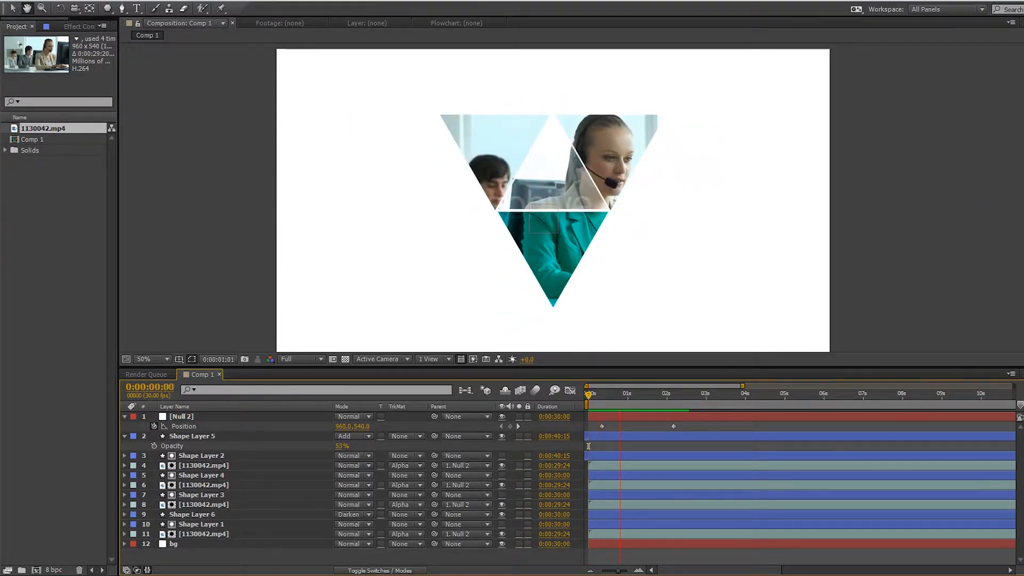
{"action": "key", "text": "space"}
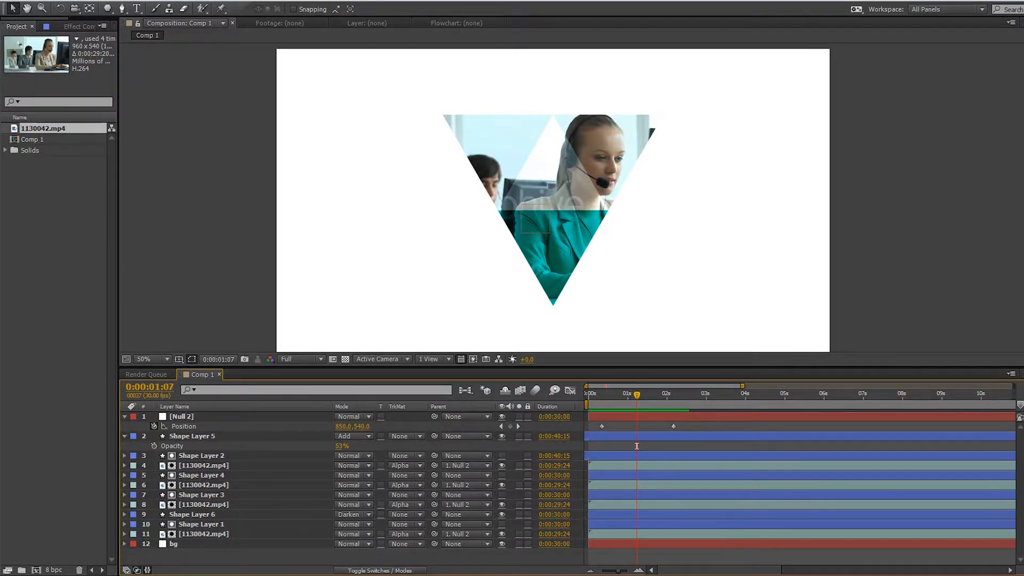
Save the project in the Tarnation folder under the file name transtiotn
{"action": "key", "text": "ctrl+s"}
{"action": "left_click_drag", "start_coordinate": [373, 9], "coordinate": [401, 16]}
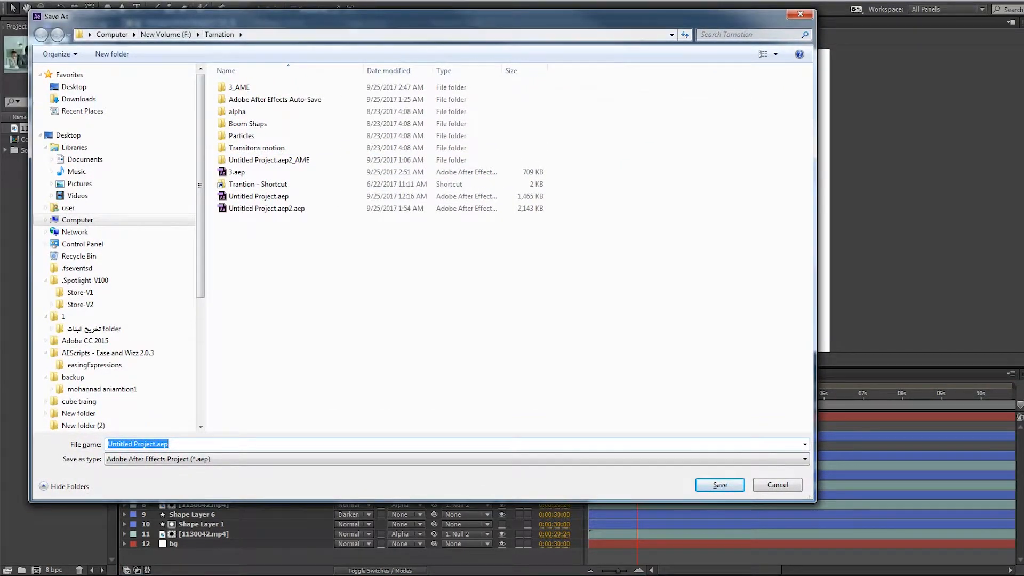
{"action": "left_click", "coordinate": [169, 444]}
{"action": "key", "text": "ctrl+a"}
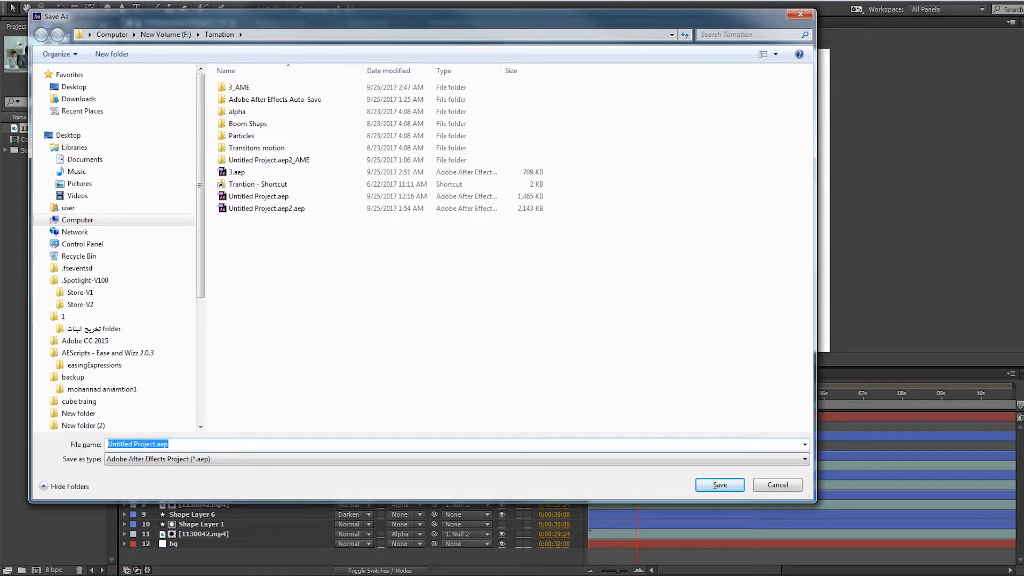
{"action": "type", "text": "transt"}
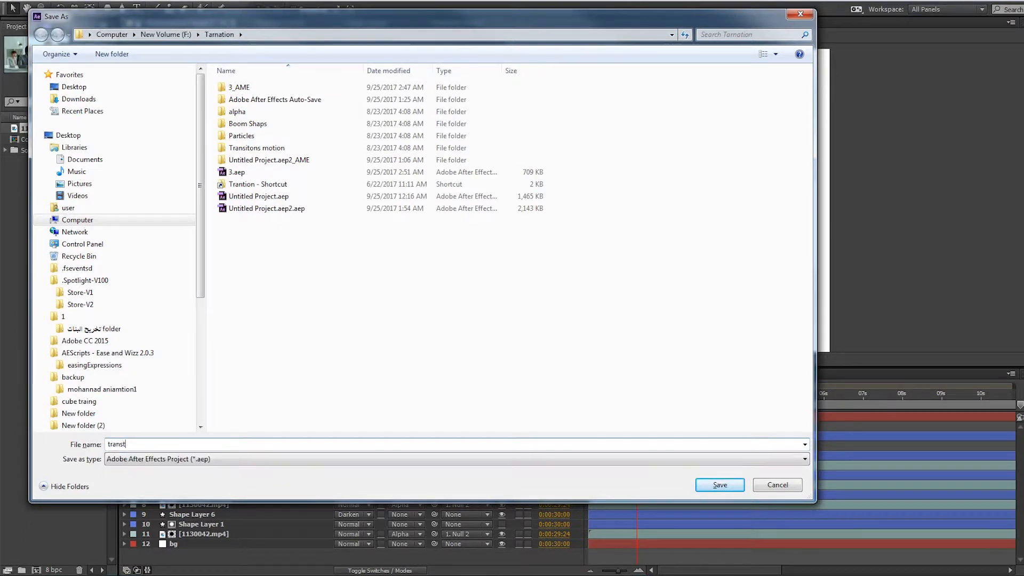
{"action": "type", "text": "iotn"}
{"action": "key", "text": "Return"}
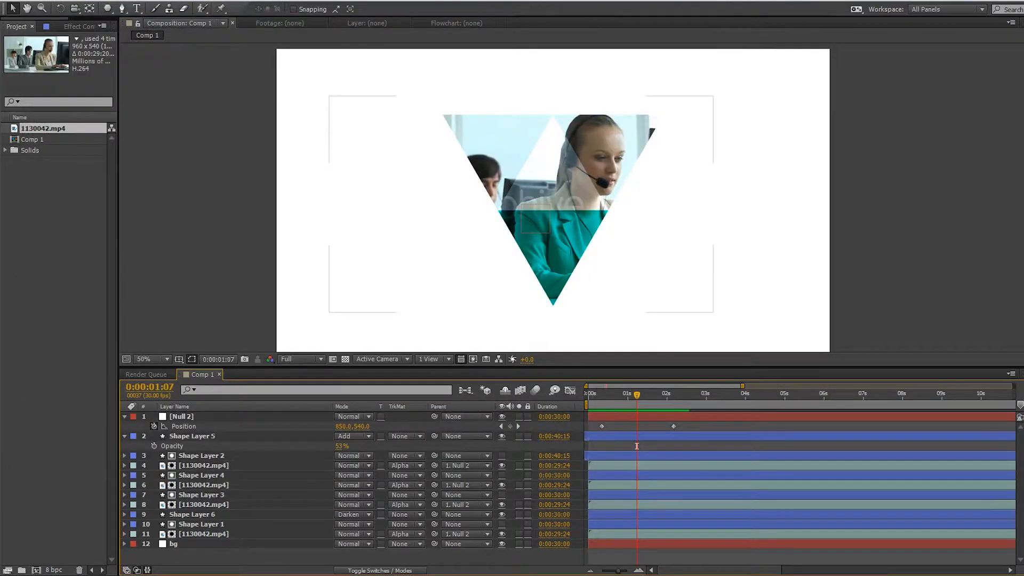
Replay the triangle assembly from the start of the composition
{"action": "key", "text": "space"}
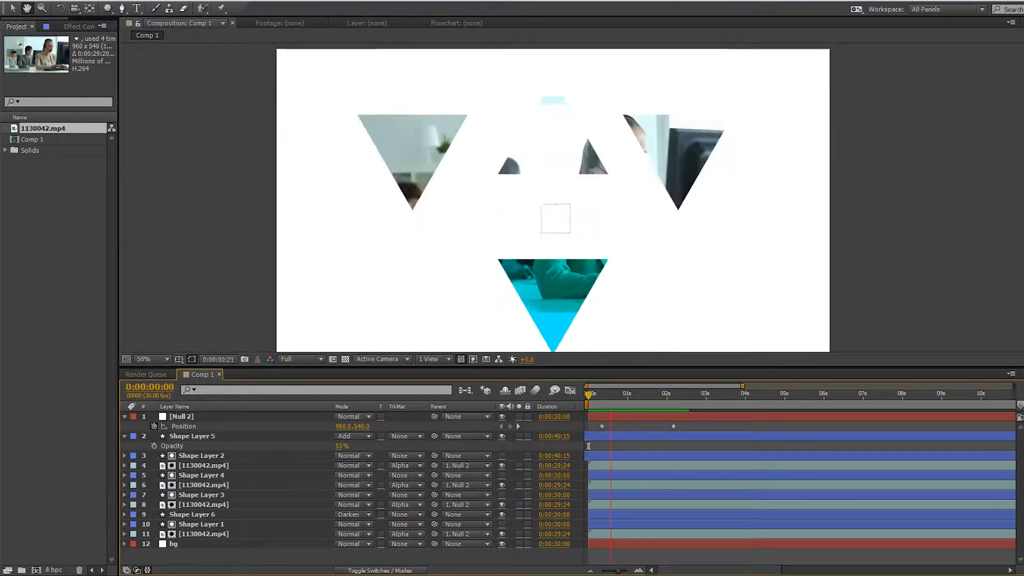
{"action": "key", "text": "comma"}
{"action": "key", "text": "period"}
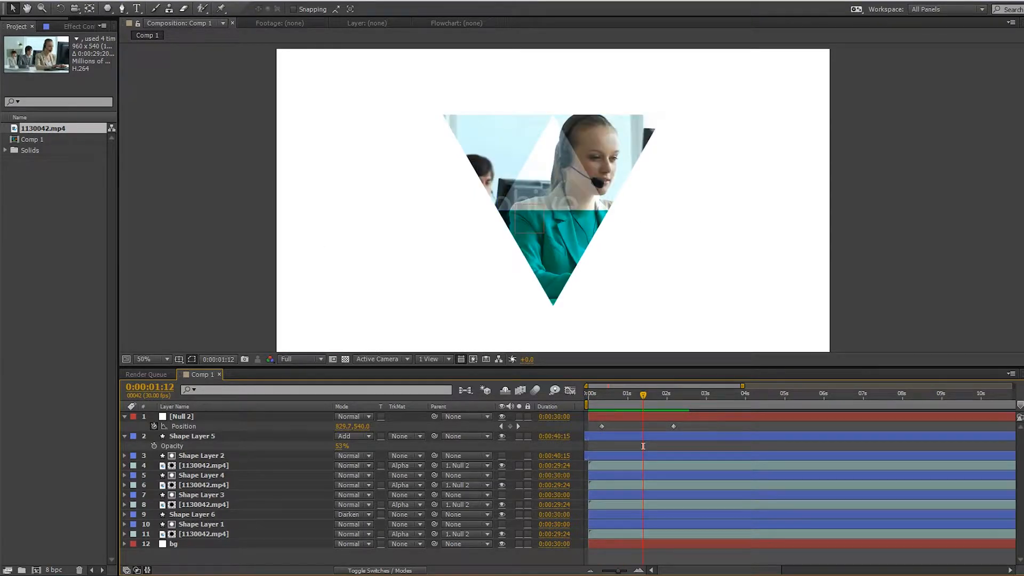
{"action": "key", "text": "Home"}
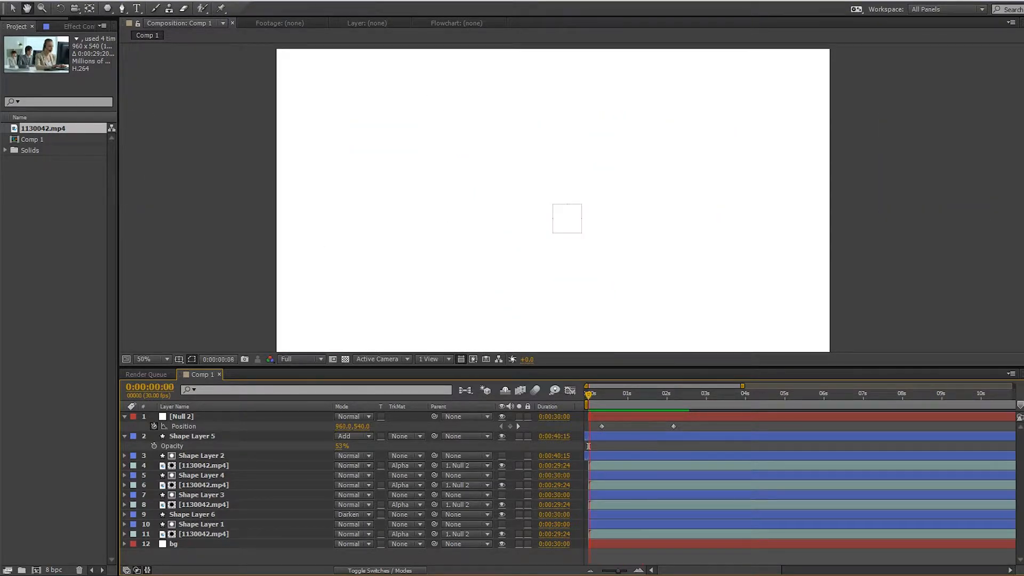
{"action": "key", "text": "space"}
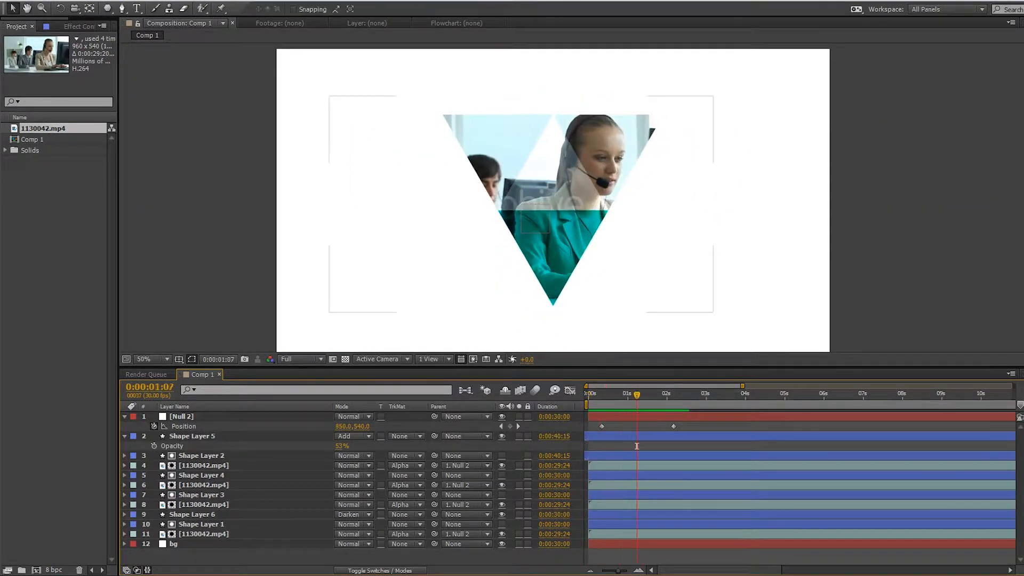
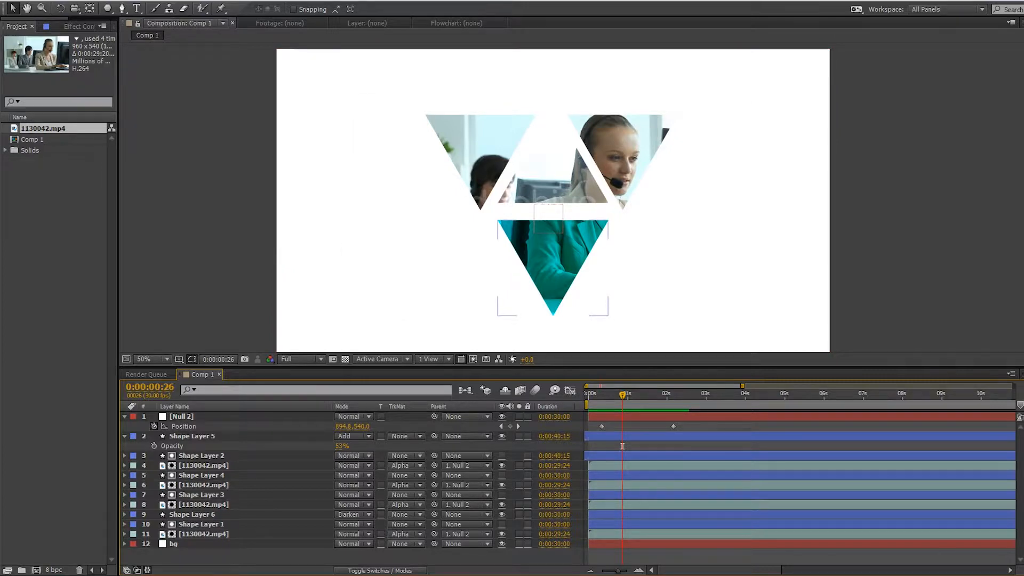
Duplicate the four matte triangles, Shape Layers 1 to 4, bring the copies to the front of the layer stack and make them visible
{"action": "left_click", "coordinate": [201, 524]}
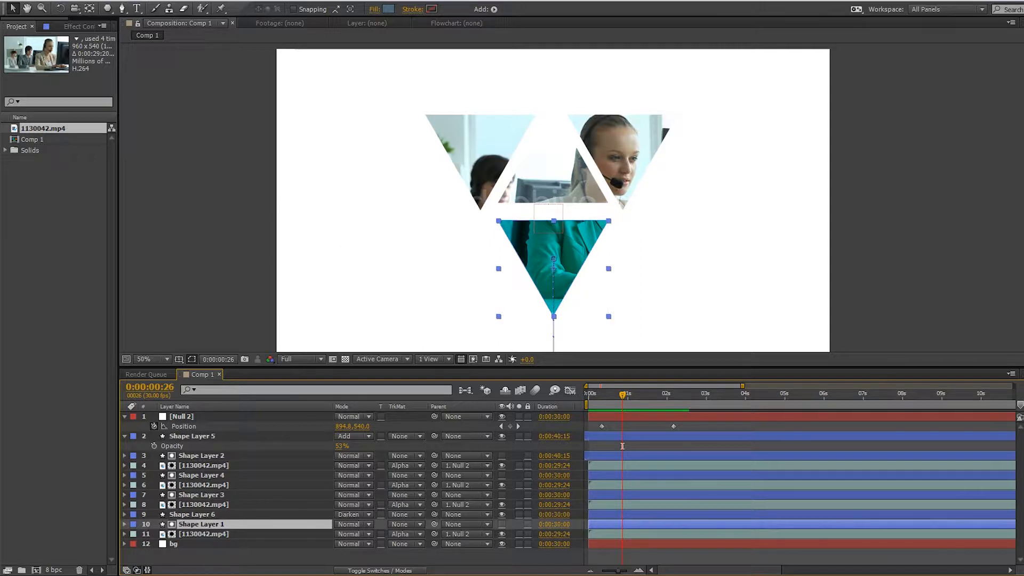
{"action": "left_click", "coordinate": [201, 495], "text": "ctrl"}
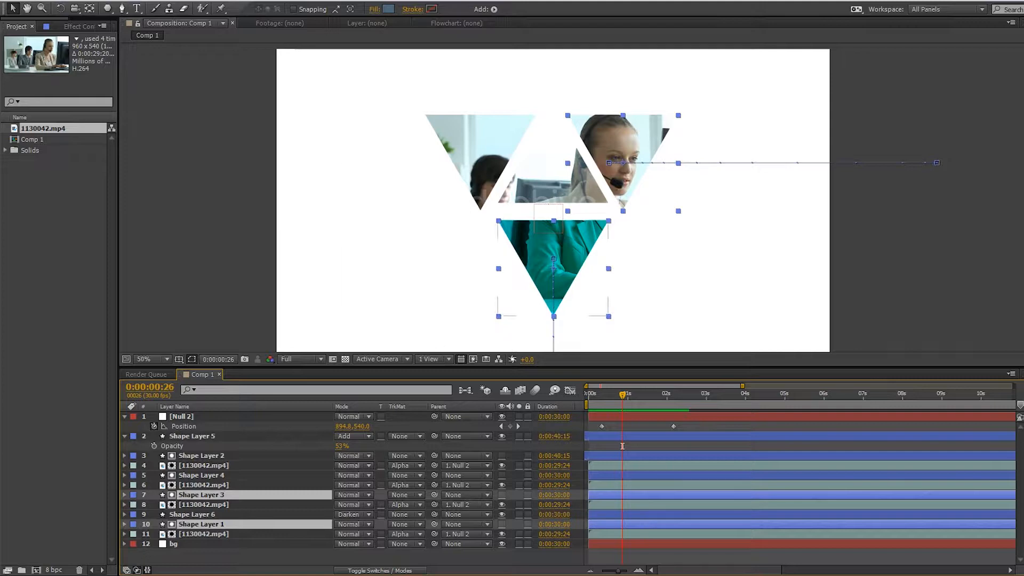
{"action": "left_click", "coordinate": [201, 475], "text": "ctrl"}
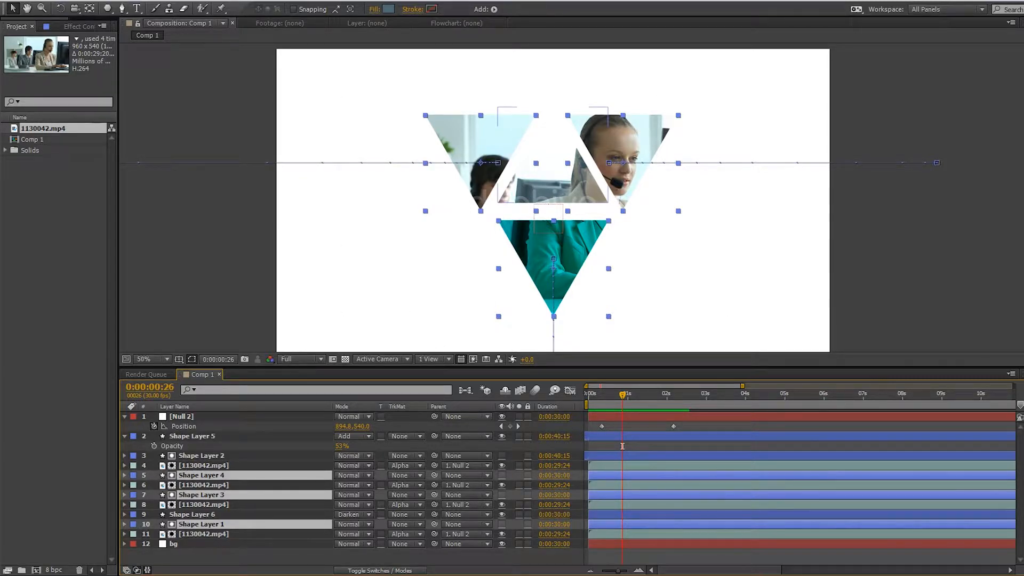
{"action": "left_click", "coordinate": [201, 456], "text": "ctrl"}
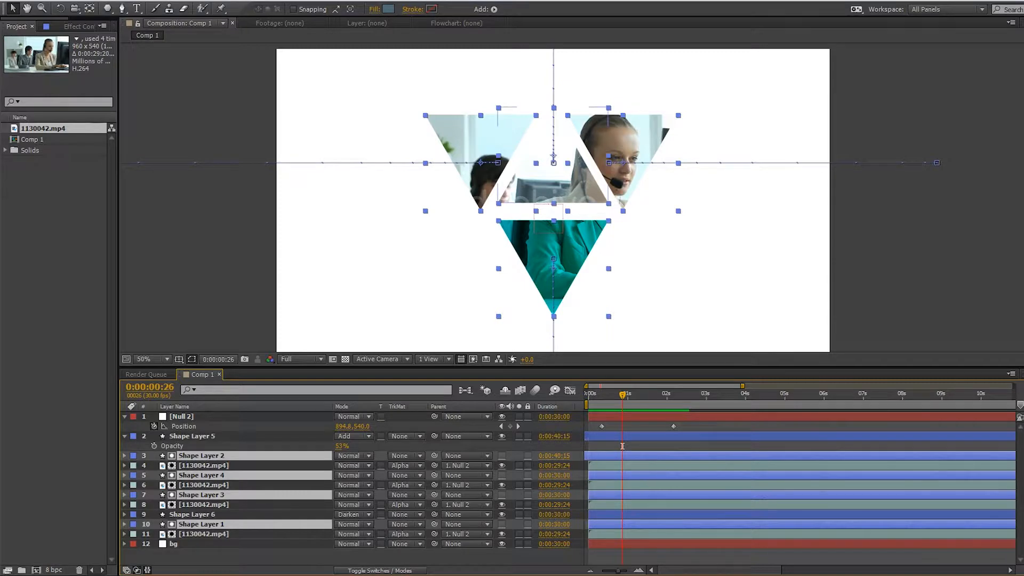
{"action": "key", "text": "ctrl+d"}
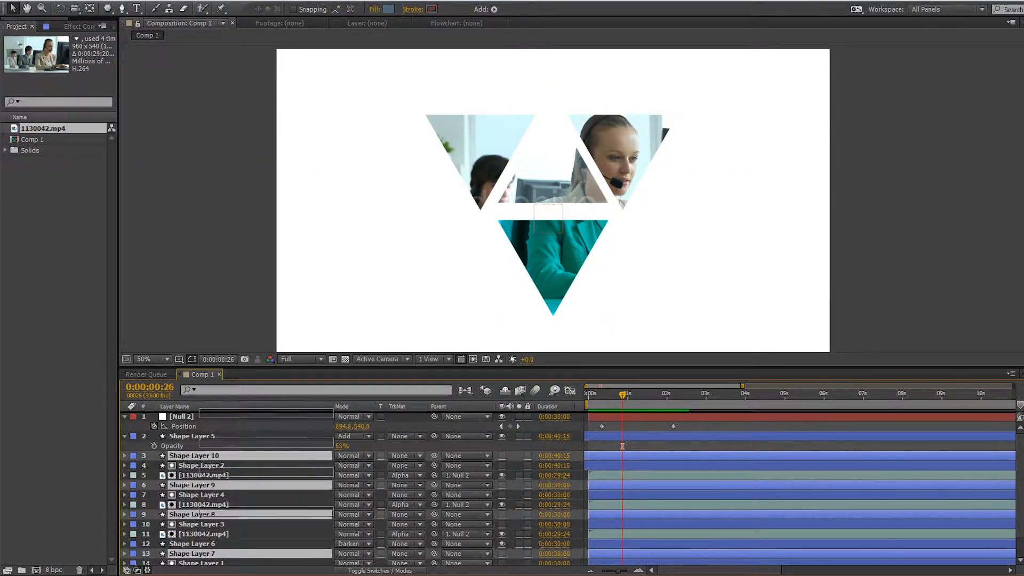
{"action": "key", "text": "ctrl+shift+bracketright"}
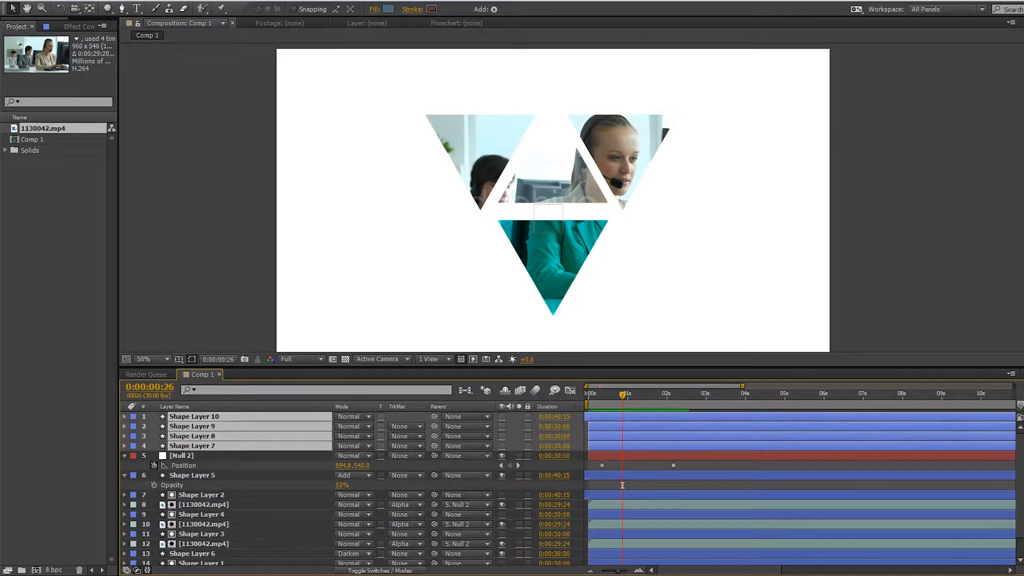
{"action": "left_click", "coordinate": [502, 417]}
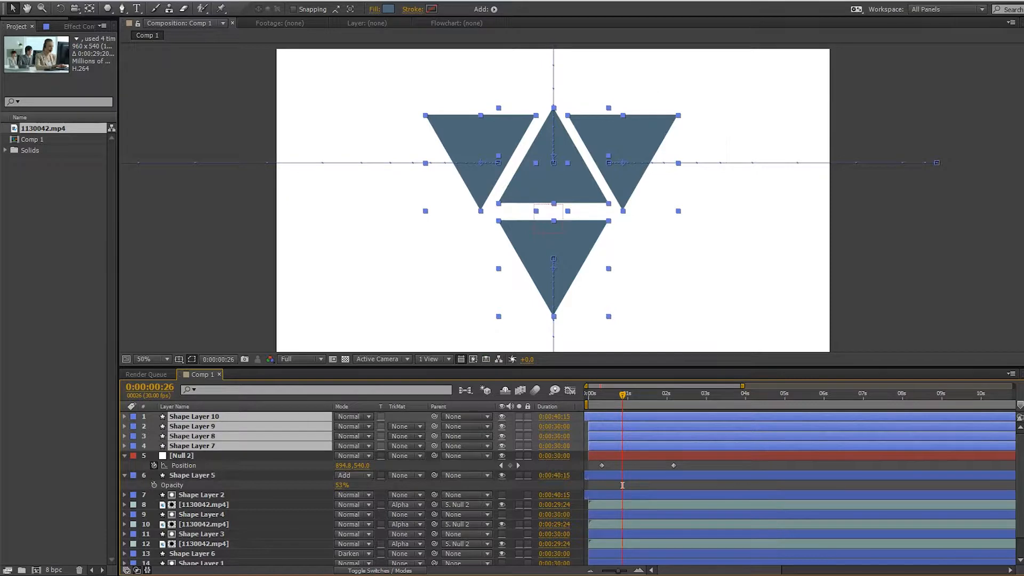
Set the four triangle copies to no fill and give them a solid color stroke
{"action": "left_click", "coordinate": [374, 9]}
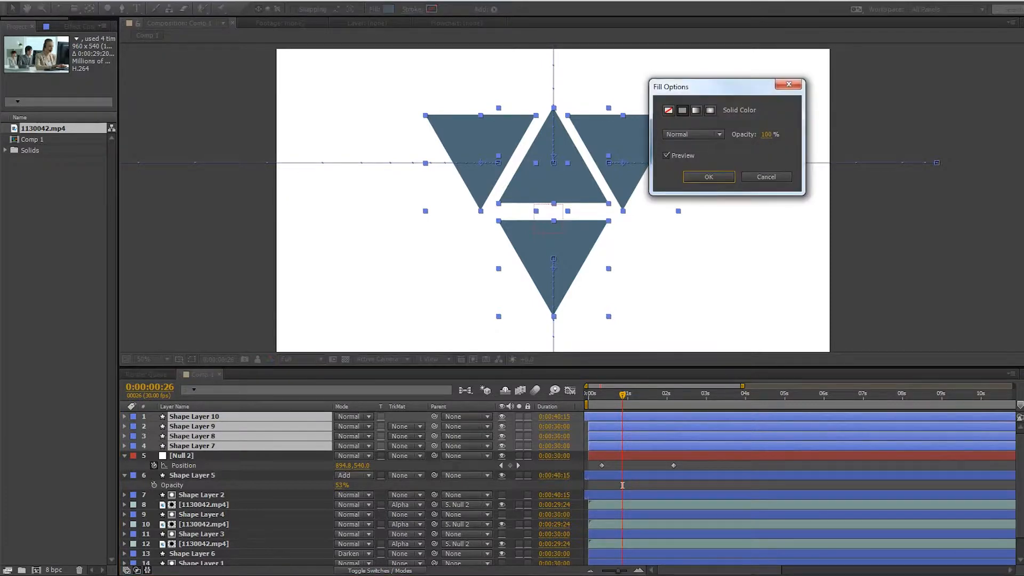
{"action": "left_click", "coordinate": [668, 110]}
{"action": "left_click", "coordinate": [709, 177]}
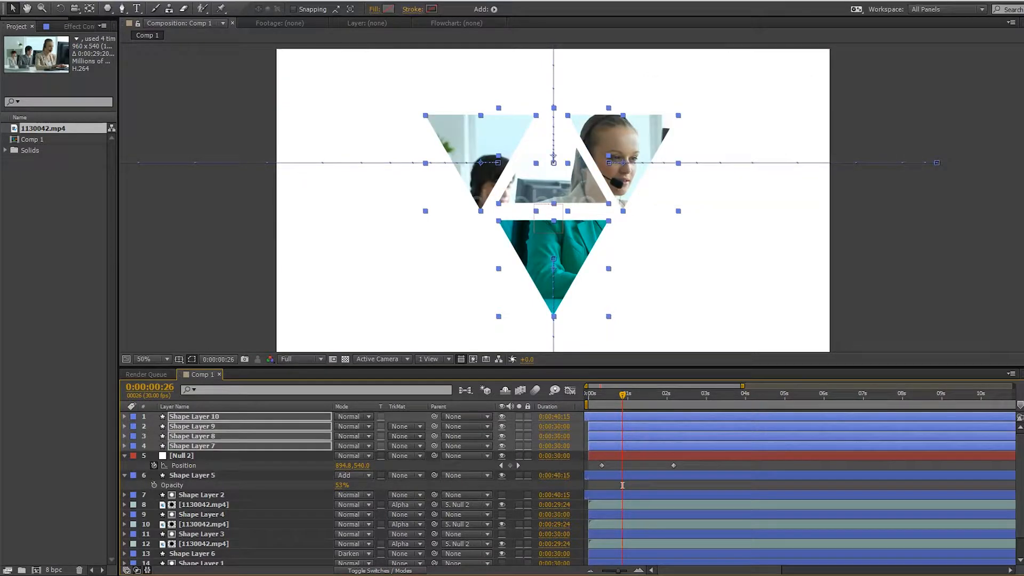
{"action": "left_click", "coordinate": [413, 9]}
{"action": "left_click", "coordinate": [758, 173]}
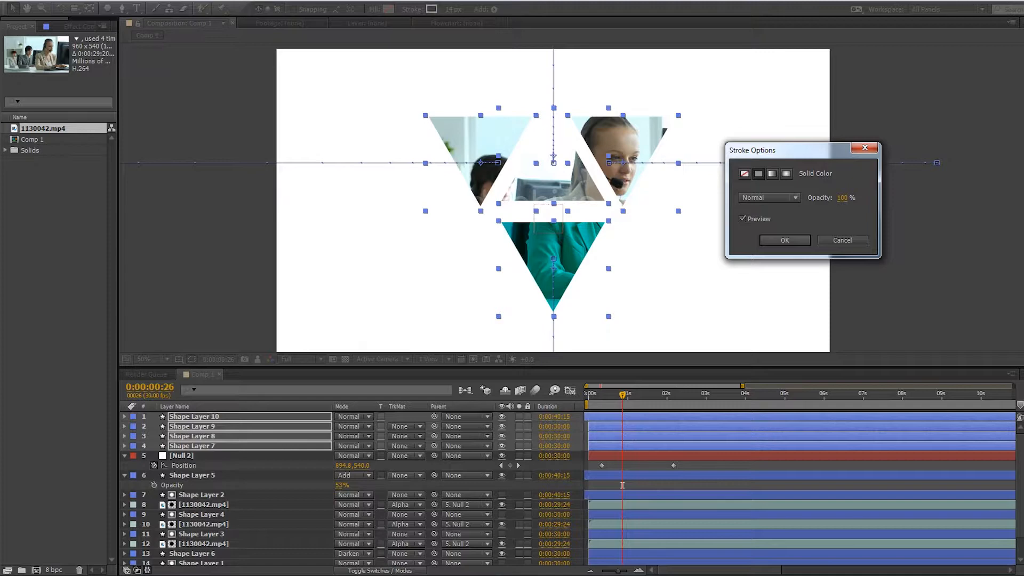
{"action": "key", "text": "Return"}
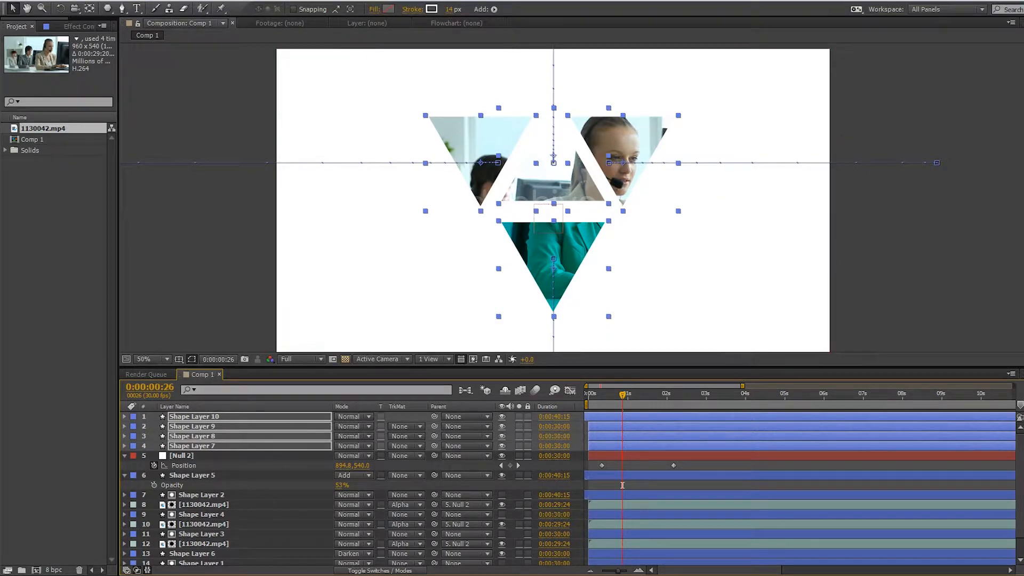
Hide the bg layer and set the triangle copies' stroke width to 4 px
{"action": "scroll", "coordinate": [352, 488], "scroll_direction": "down", "scroll_amount": 1}
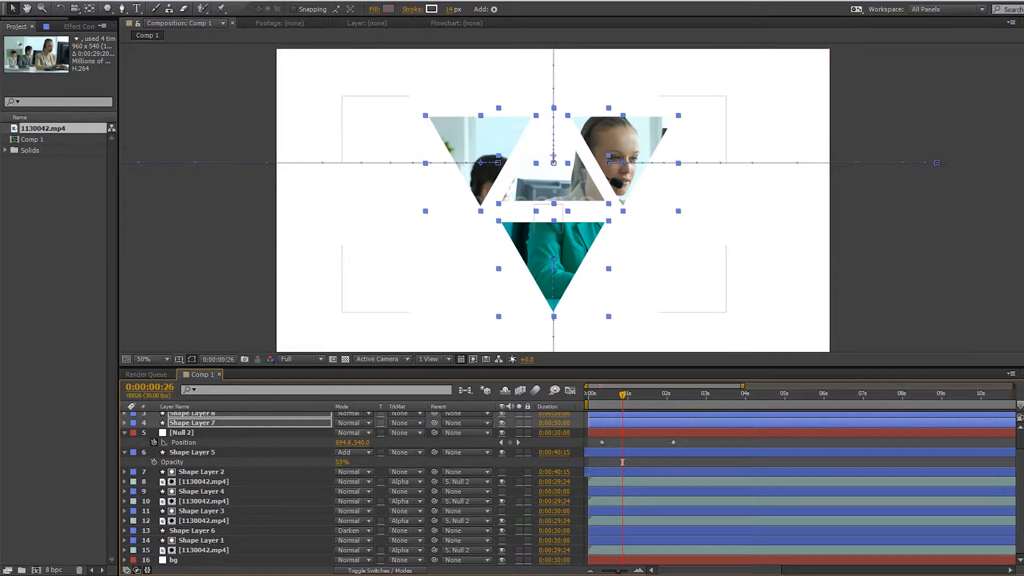
{"action": "left_click", "coordinate": [502, 559]}
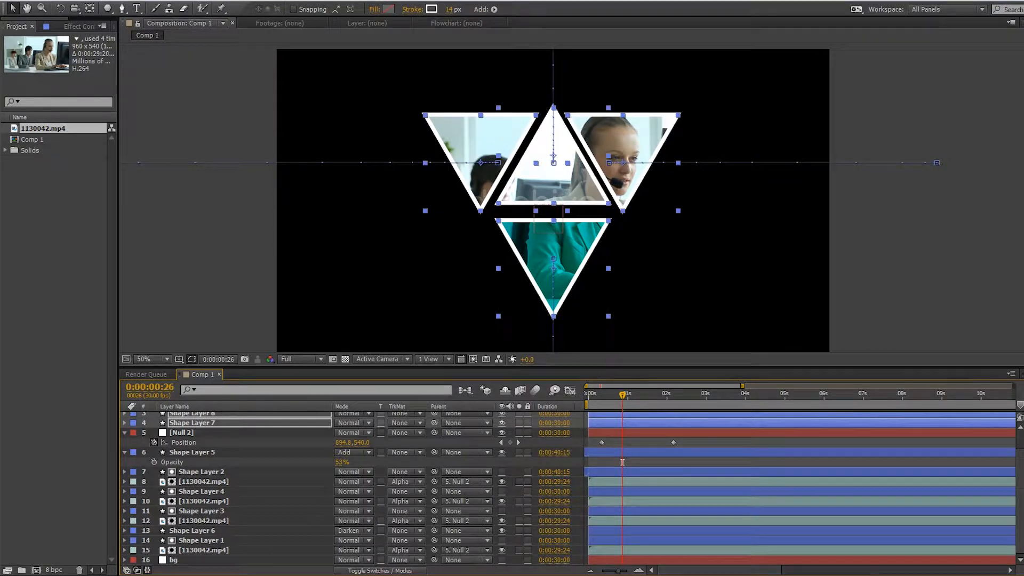
{"action": "left_click_drag", "start_coordinate": [449, 9], "coordinate": [444, 9]}
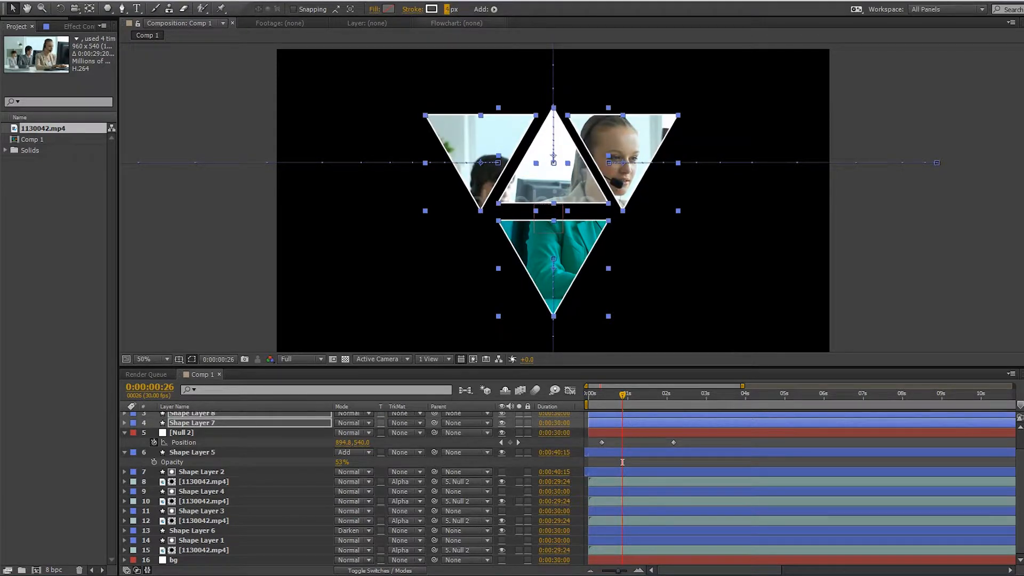
Set the stroke color of the triangle copies to 1397D5 and clear the selection
{"action": "key", "text": "ctrl+s"}
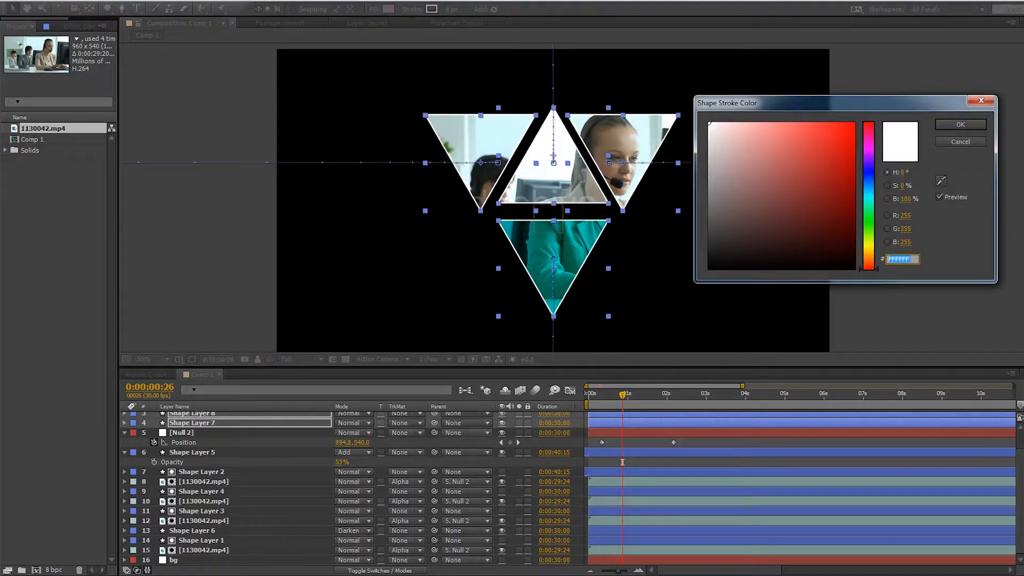
{"action": "type", "text": "1397D5"}
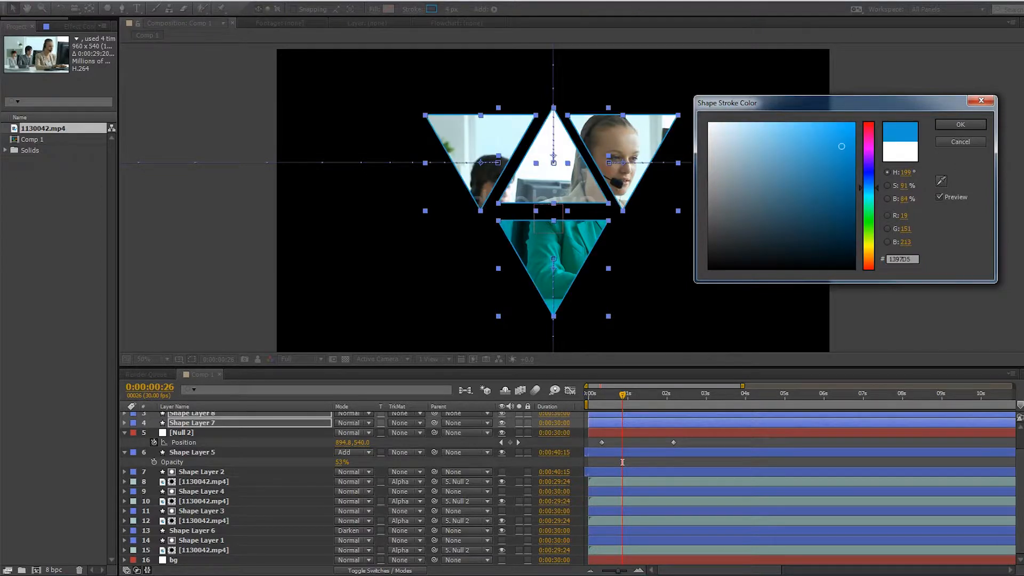
{"action": "key", "text": "Return"}
{"action": "key", "text": "F2"}
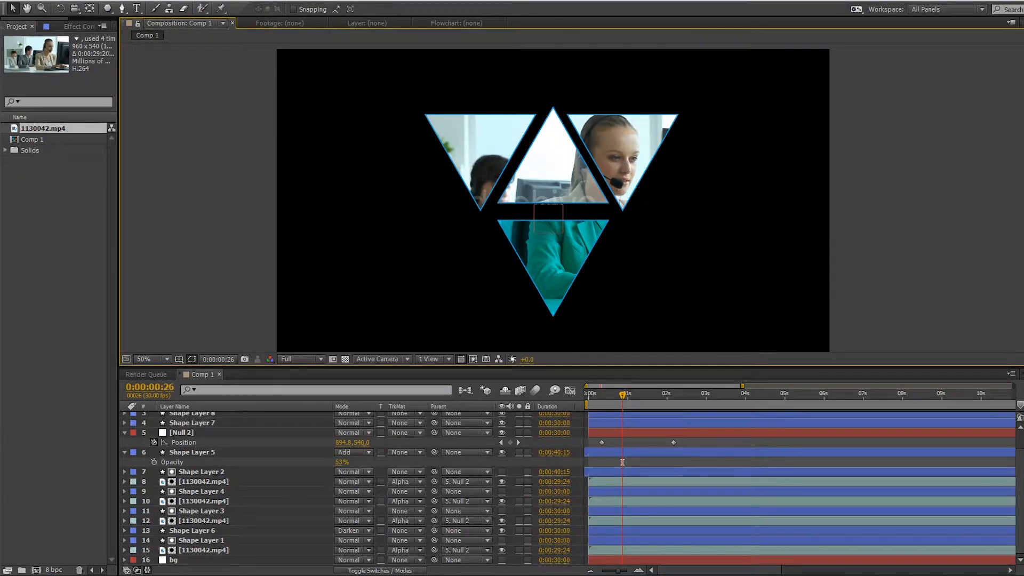
{"action": "left_click", "coordinate": [635, 142]}
Return to the start of the composition and preview the outlined triangles
{"action": "left_click_drag", "start_coordinate": [623, 395], "coordinate": [586, 395]}
{"action": "left_click", "coordinate": [893, 272]}
{"action": "key", "text": "space"}
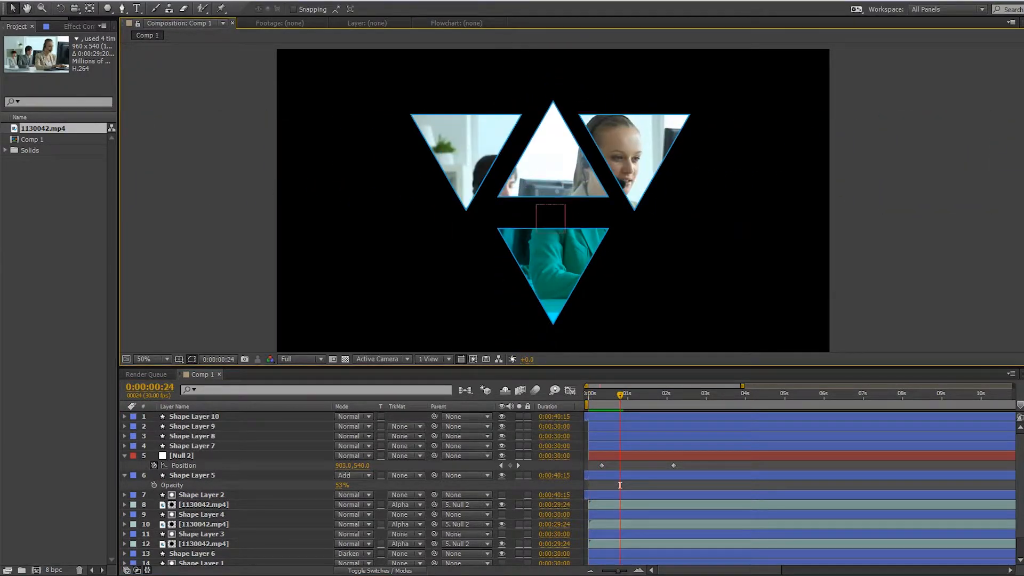
Delay the four blue outline triangle layers by a few frames relative to the footage triangles and return to the composition start
{"action": "left_click", "coordinate": [552, 270]}
{"action": "left_click", "coordinate": [635, 155], "text": "shift"}
{"action": "left_click", "coordinate": [466, 154], "text": "shift"}
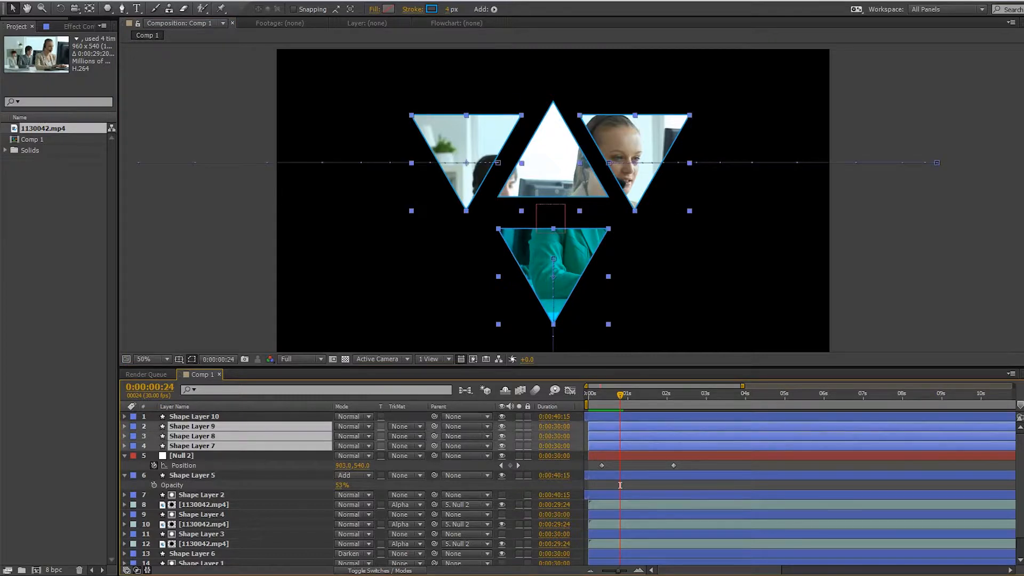
{"action": "left_click", "coordinate": [553, 160], "text": "shift"}
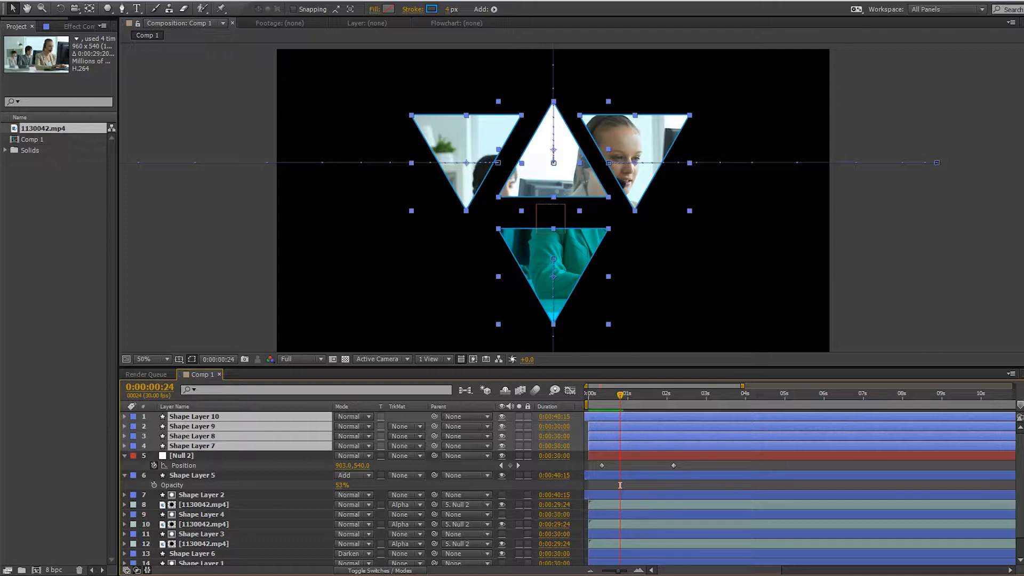
{"action": "left_click_drag", "start_coordinate": [641, 426], "coordinate": [588, 395]}
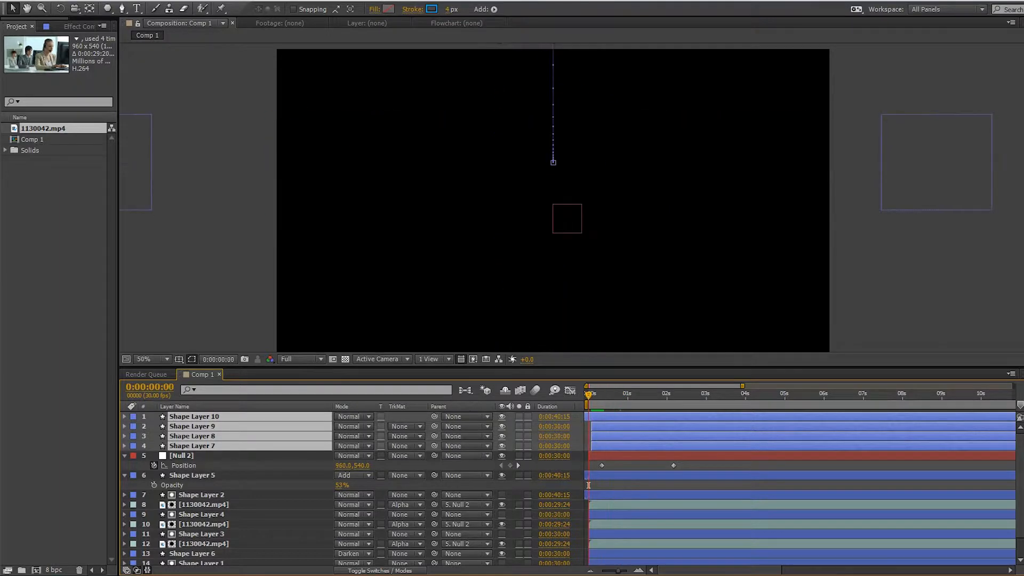
Preview the animation from the start to check the offset between the outlines and the footage triangles
{"action": "left_click", "coordinate": [661, 278]}
{"action": "key", "text": "space"}
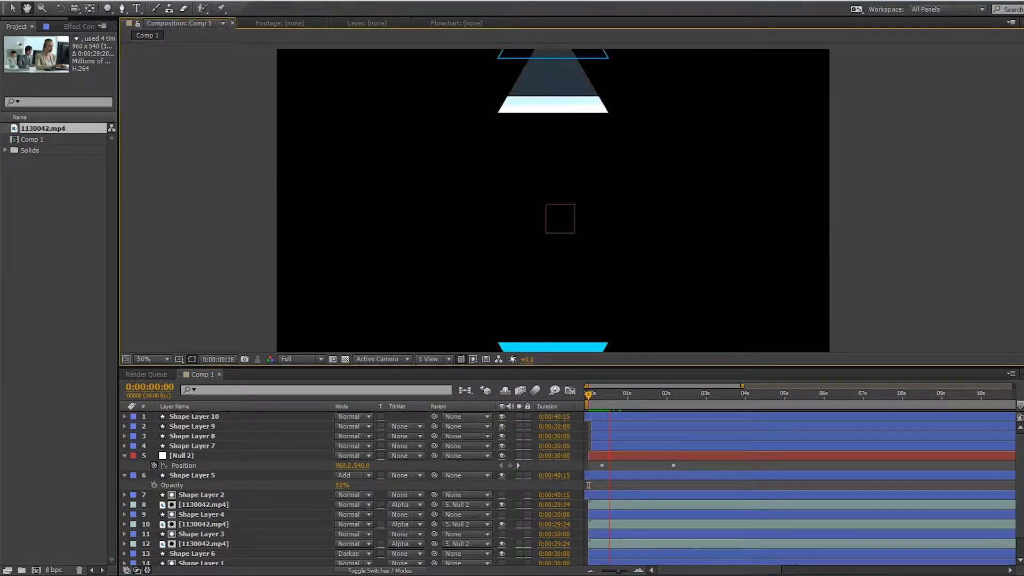
{"action": "left_click_drag", "start_coordinate": [641, 396], "coordinate": [588, 395]}
{"action": "key", "text": "space"}
{"action": "key", "text": "space"}
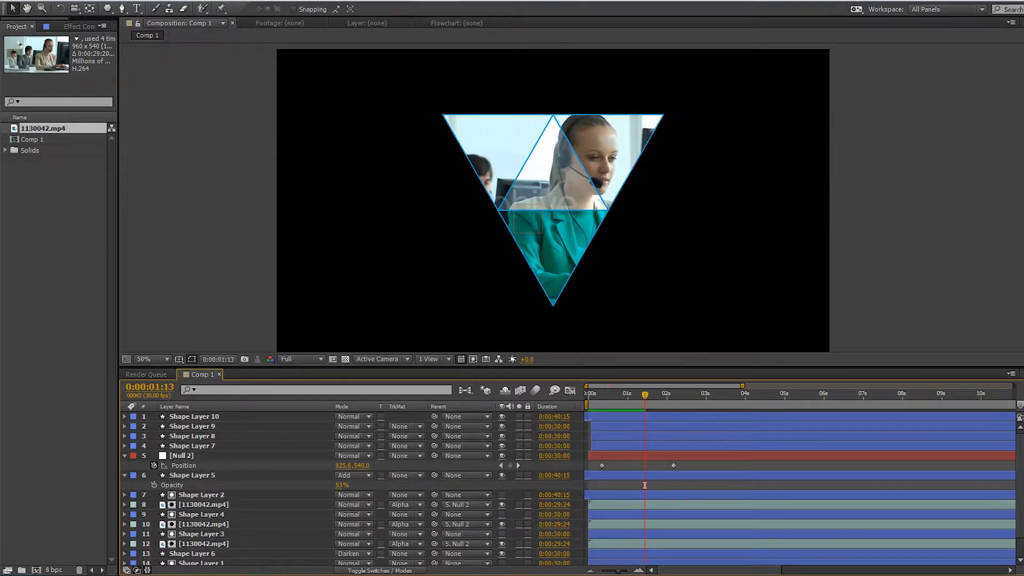
{"action": "left_click_drag", "start_coordinate": [645, 395], "coordinate": [588, 395]}
{"action": "key", "text": "space"}
{"action": "key", "text": "space"}
Show the bg layer and enlarge the timeline area so the whole layer stack fits
{"action": "scroll", "coordinate": [565, 488], "scroll_direction": "down", "scroll_amount": 1}
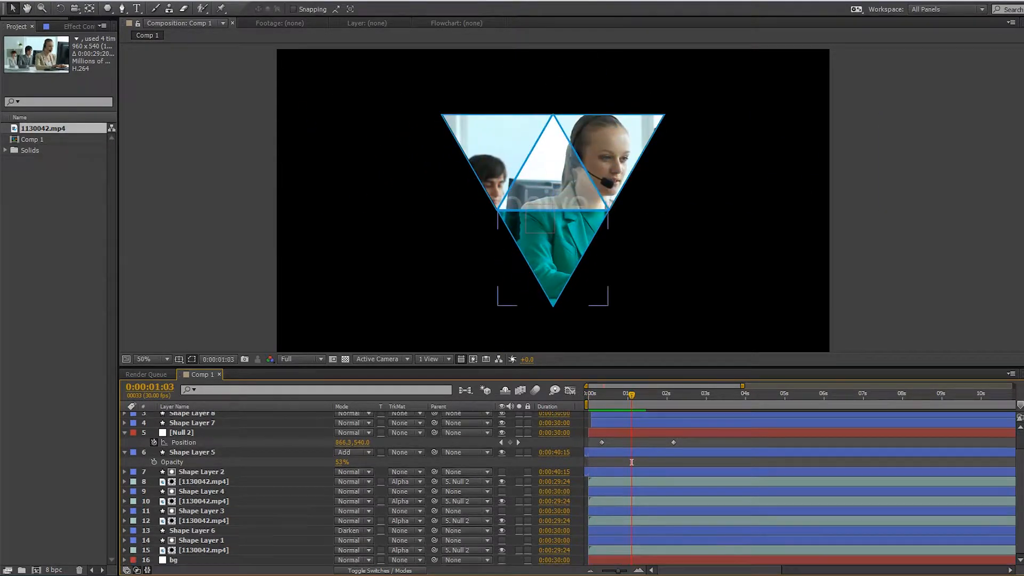
{"action": "left_click", "coordinate": [501, 559]}
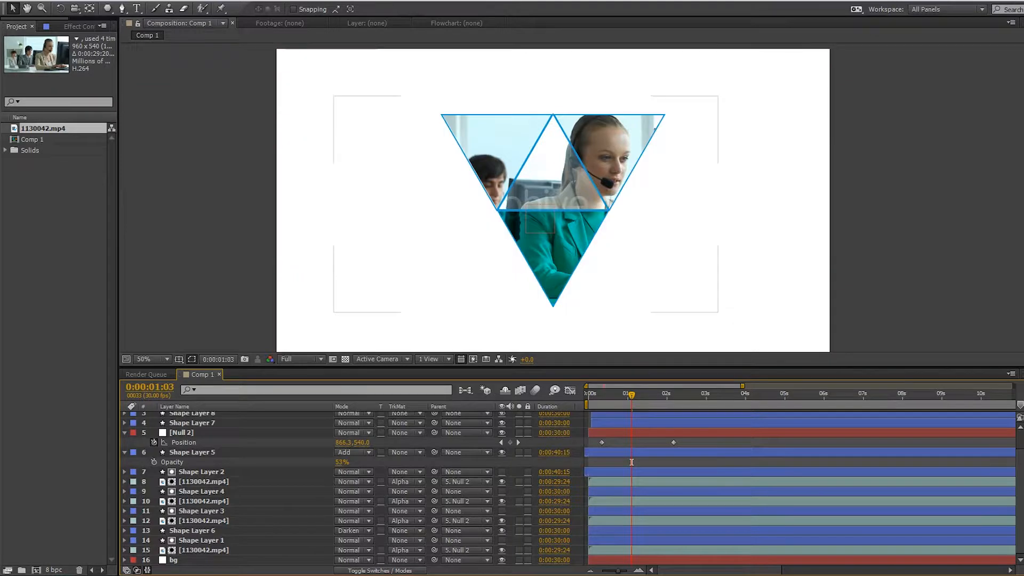
{"action": "scroll", "coordinate": [554, 203], "scroll_direction": "down", "scroll_amount": 2}
{"action": "left_click", "coordinate": [563, 227]}
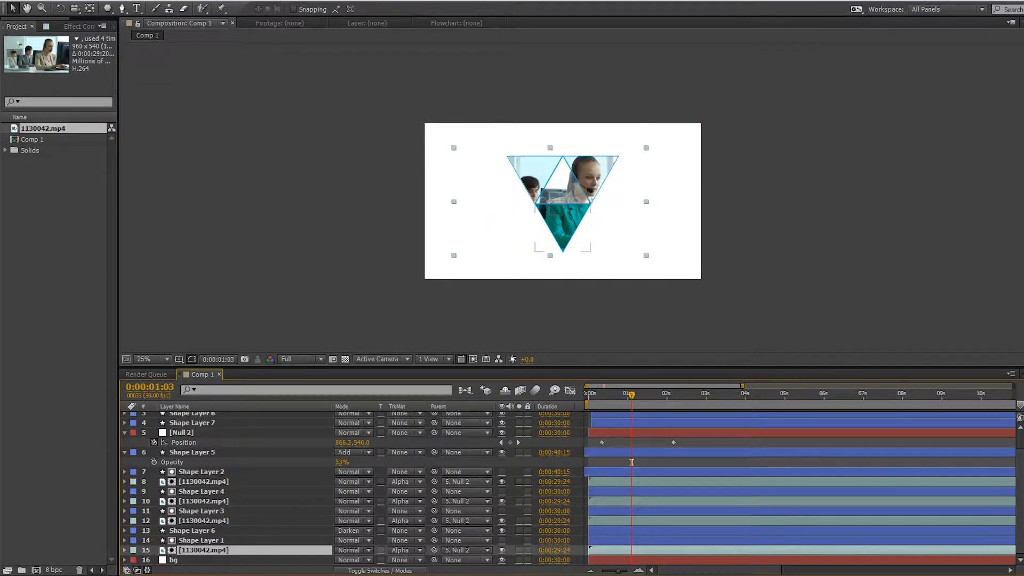
{"action": "scroll", "coordinate": [565, 487], "scroll_direction": "up", "scroll_amount": 1}
{"action": "key", "text": "ctrl+a"}
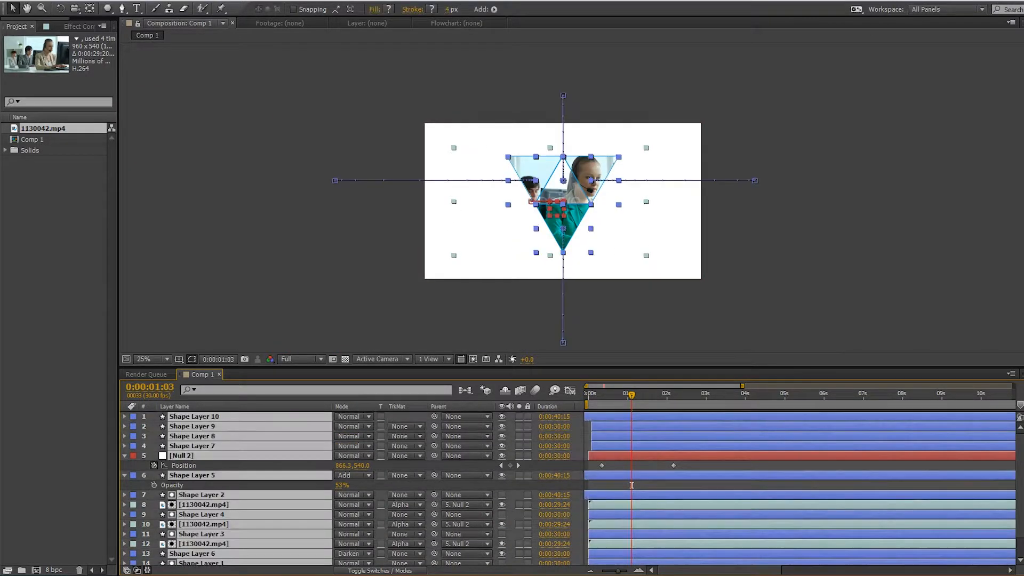
{"action": "left_click_drag", "start_coordinate": [565, 367], "coordinate": [565, 281]}
{"action": "left_click", "coordinate": [454, 533]}
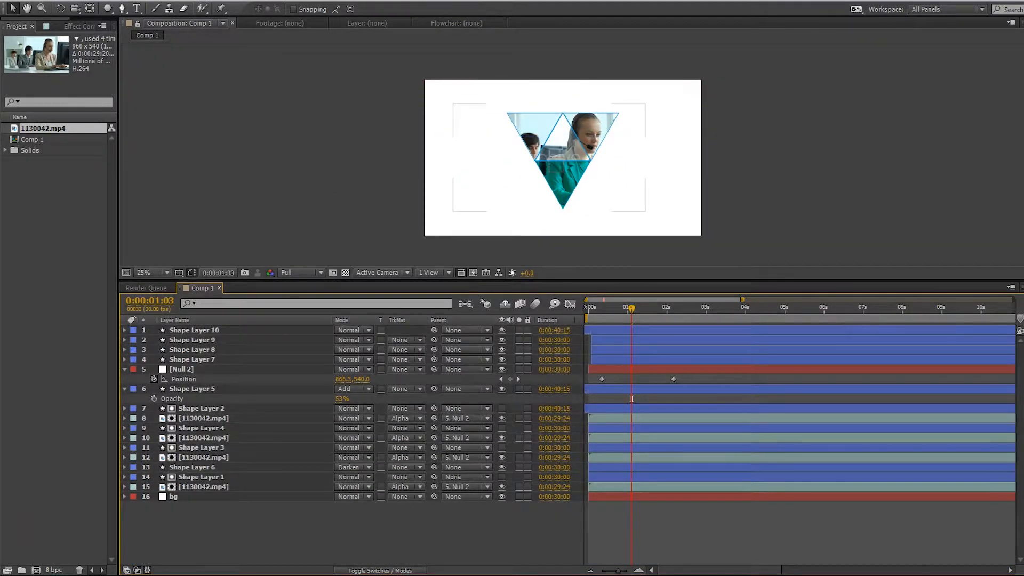
Collapse the revealed properties of all layers in the timeline and clear the selection
{"action": "key", "text": "ctrl+a"}
{"action": "key", "text": "u"}
{"action": "key", "text": "u"}
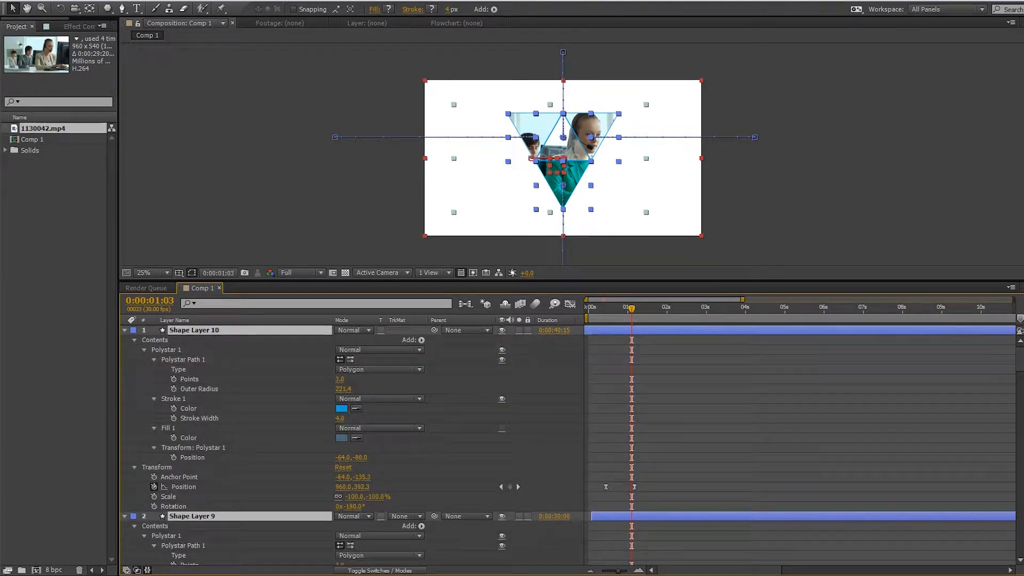
{"action": "key", "text": "u"}
{"action": "left_click", "coordinate": [453, 534]}
Pre-compose all layers except bg into Pre-comp 1, moving all attributes into the new composition
{"action": "left_click", "coordinate": [204, 467]}
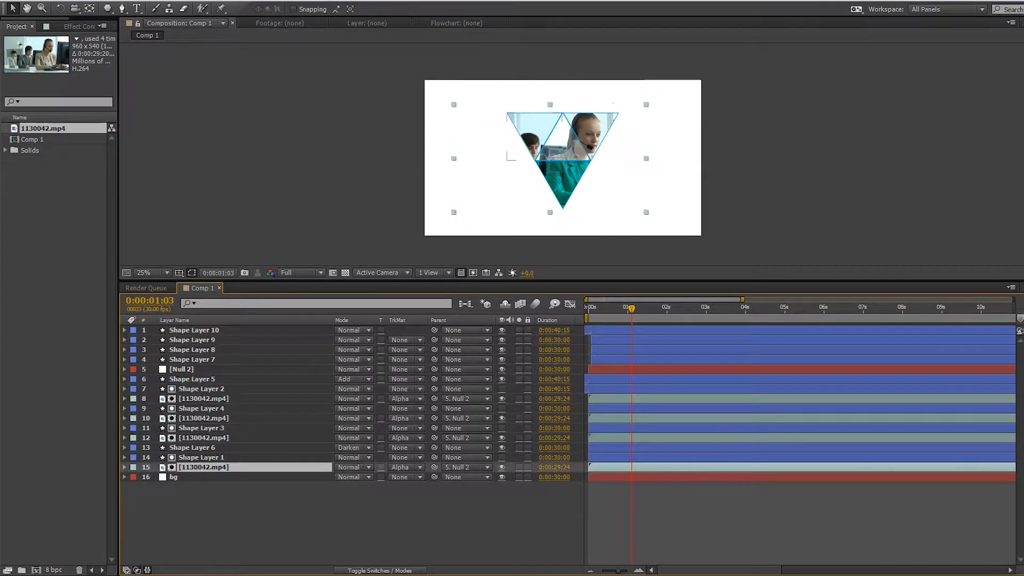
{"action": "left_click", "coordinate": [194, 330], "text": "shift"}
{"action": "key", "text": "ctrl+shift+c"}
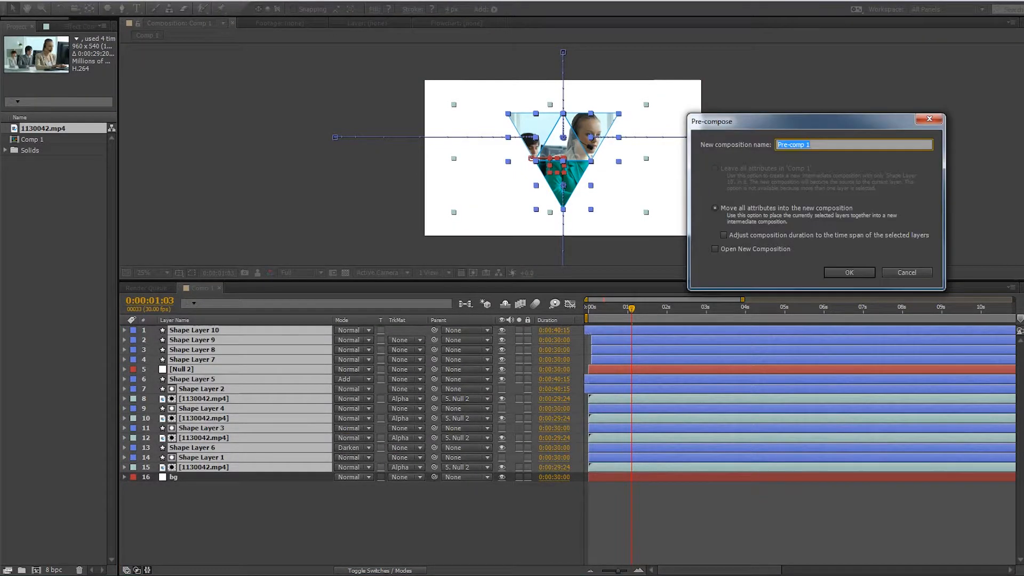
{"action": "key", "text": "Return"}
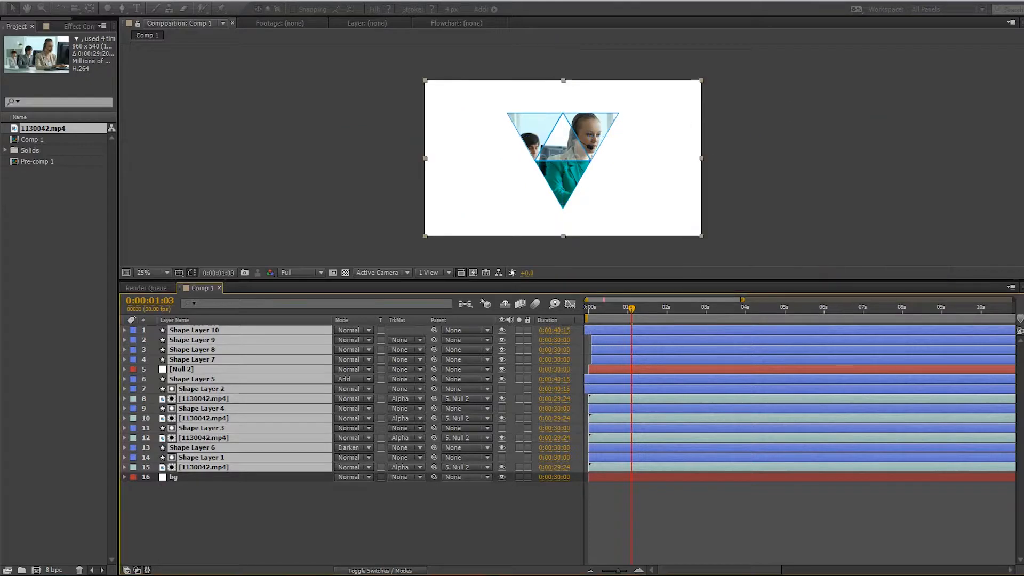
Preview the pre-composed triangle animation from the start of Comp 1
{"action": "key", "text": "Home"}
{"action": "key", "text": "F2"}
{"action": "key", "text": "space"}
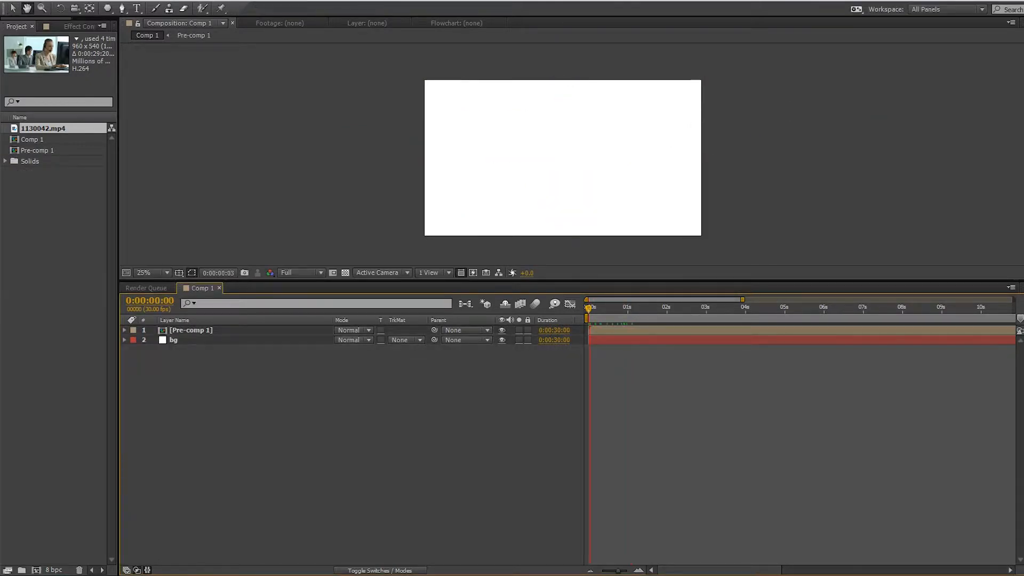
{"action": "left_click", "coordinate": [191, 330]}
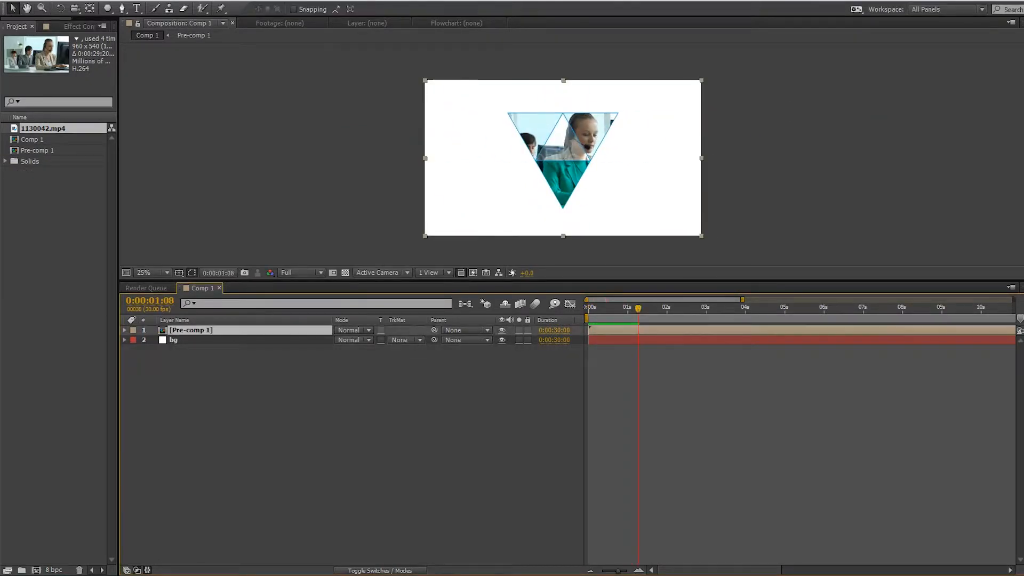
{"action": "left_click_drag", "start_coordinate": [563, 160], "coordinate": [548, 167]}
{"action": "left_click", "coordinate": [320, 415]}
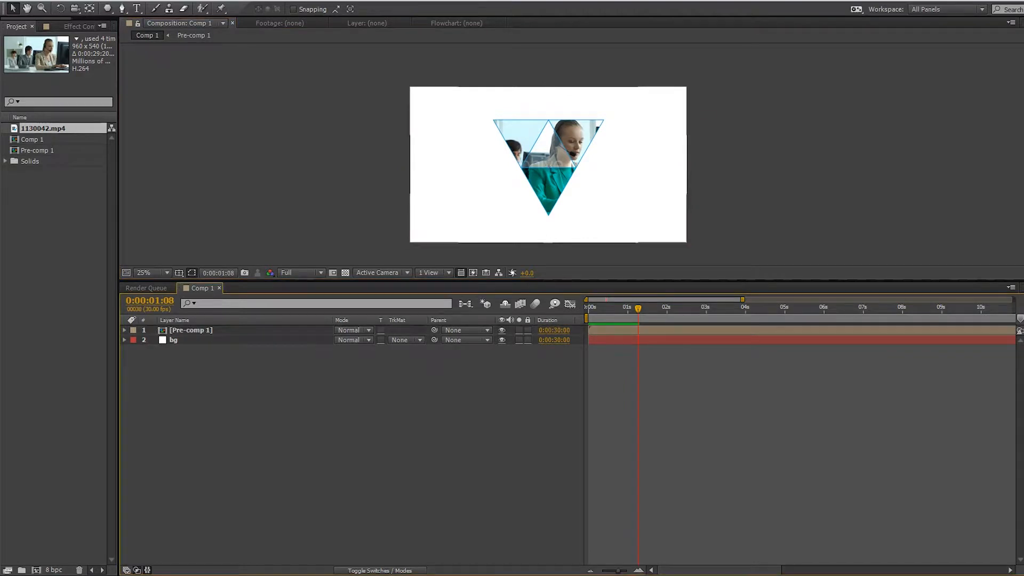
Animate Pre-comp 1's position with a keyframe at the start and one at 0:00:00:26 moved left to 525, 540
{"action": "left_click", "coordinate": [191, 330]}
{"action": "mouse_move", "coordinate": [639, 308]}
{"action": "left_mouse_down"}
{"action": "mouse_move", "coordinate": [588, 308]}
{"action": "mouse_move", "coordinate": [619, 308]}
{"action": "left_mouse_up"}
{"action": "key", "text": "p"}
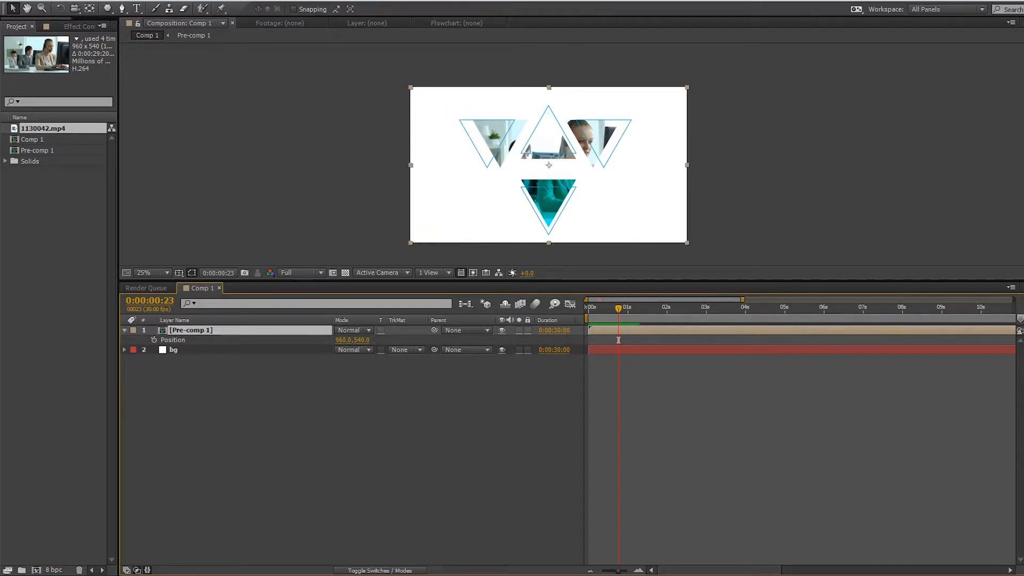
{"action": "key", "text": "Home"}
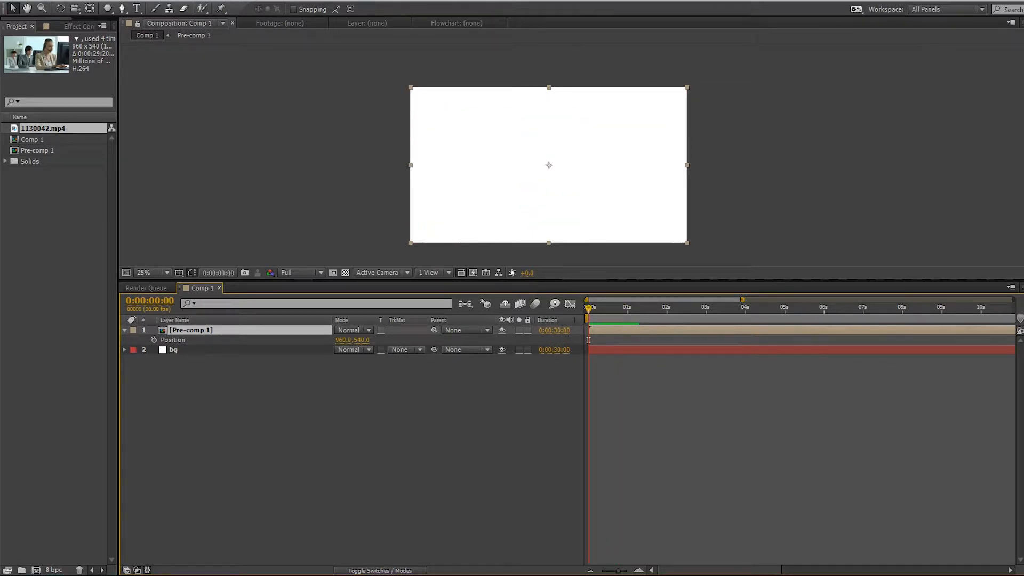
{"action": "left_click", "coordinate": [154, 340]}
{"action": "left_click_drag", "start_coordinate": [588, 308], "coordinate": [622, 308]}
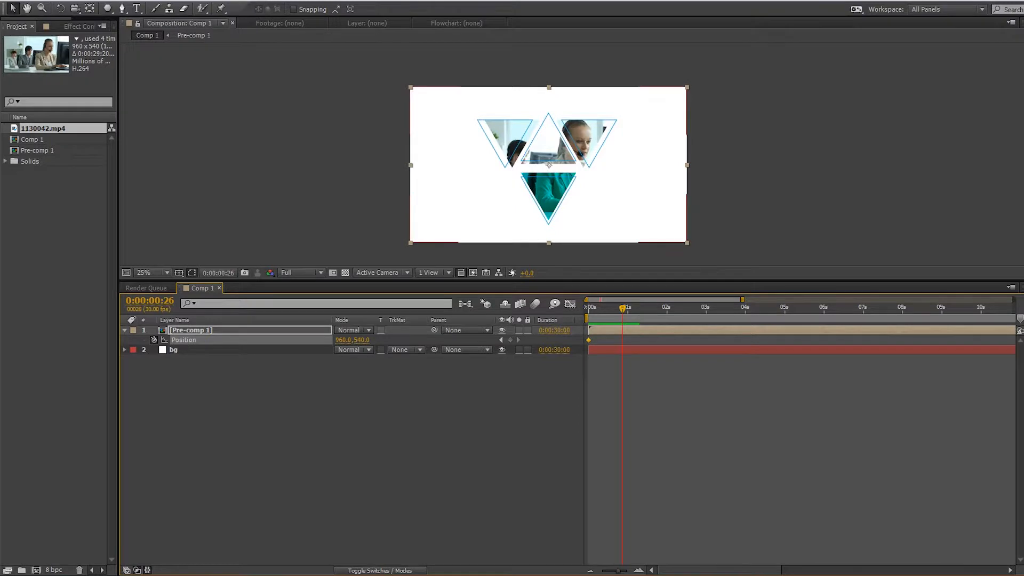
{"action": "left_click_drag", "start_coordinate": [548, 164], "coordinate": [487, 165]}
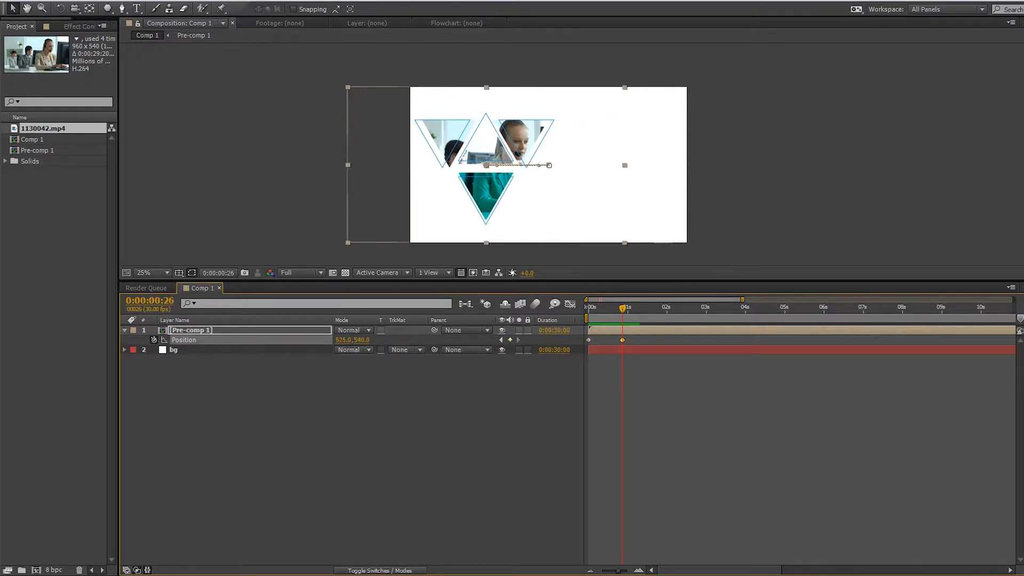
Move Pre-comp 1's second position keyframe to just before 2 seconds and preview the slide from the start
{"action": "left_click_drag", "start_coordinate": [622, 308], "coordinate": [588, 308]}
{"action": "left_click", "coordinate": [600, 405]}
{"action": "key", "text": "space"}
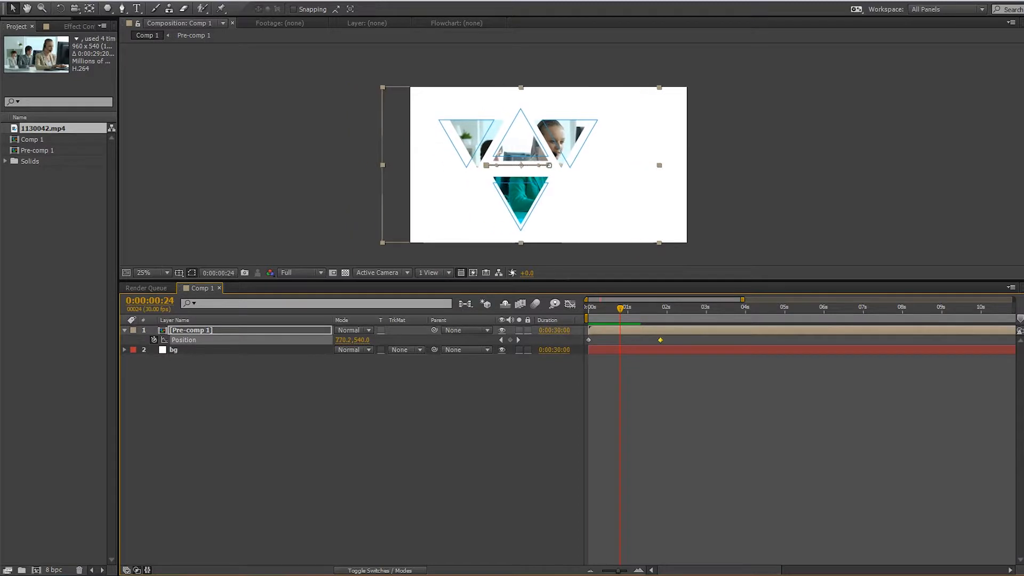
{"action": "key", "text": "space"}
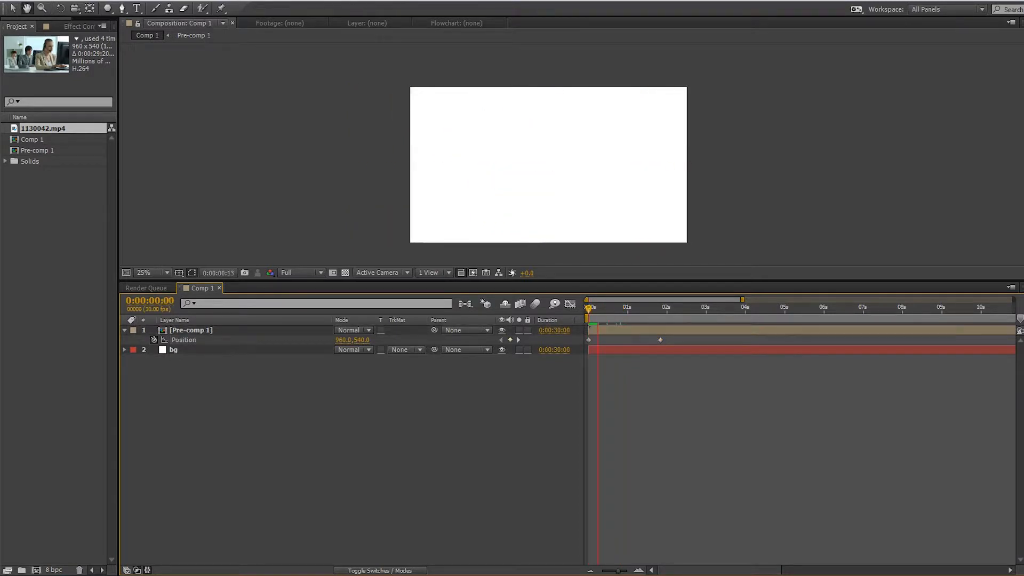
{"action": "left_click_drag", "start_coordinate": [651, 308], "coordinate": [588, 308]}
{"action": "key", "text": "space"}
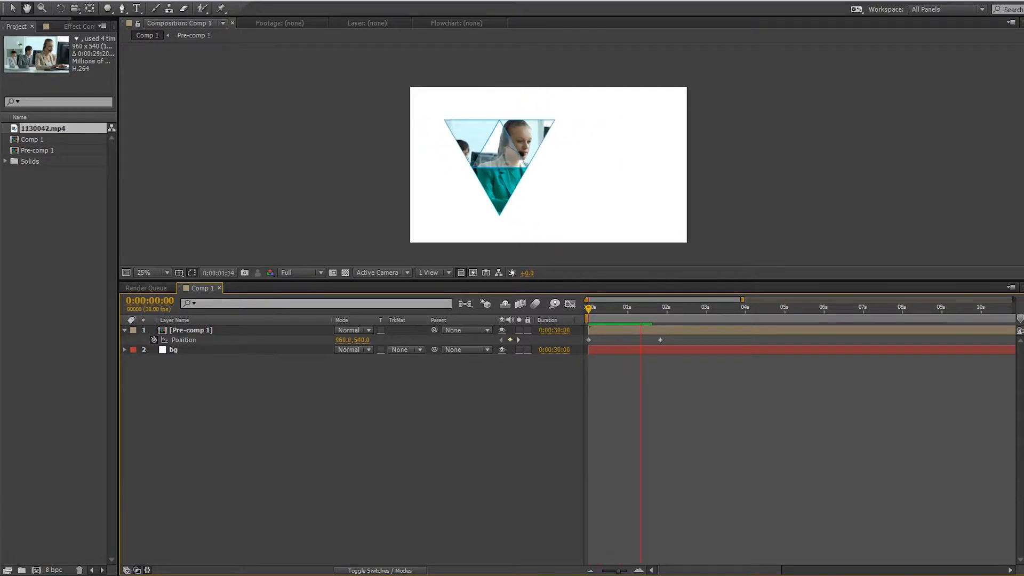
{"action": "key", "text": "space"}
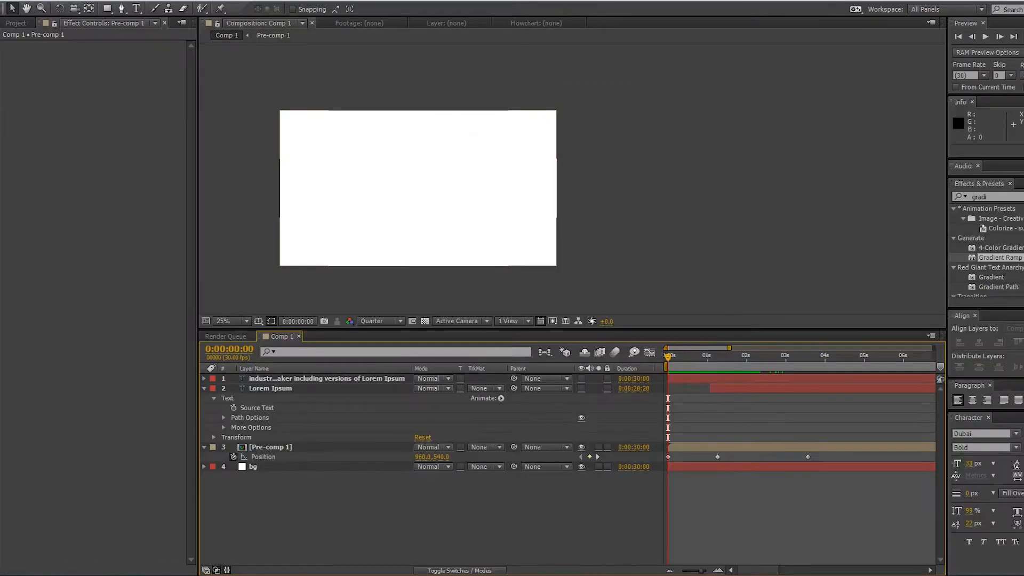
Convert Pre-comp 1's middle position keyframe at 0:00:01:08 to Auto Bezier and preview the movement
{"action": "key", "text": "space"}
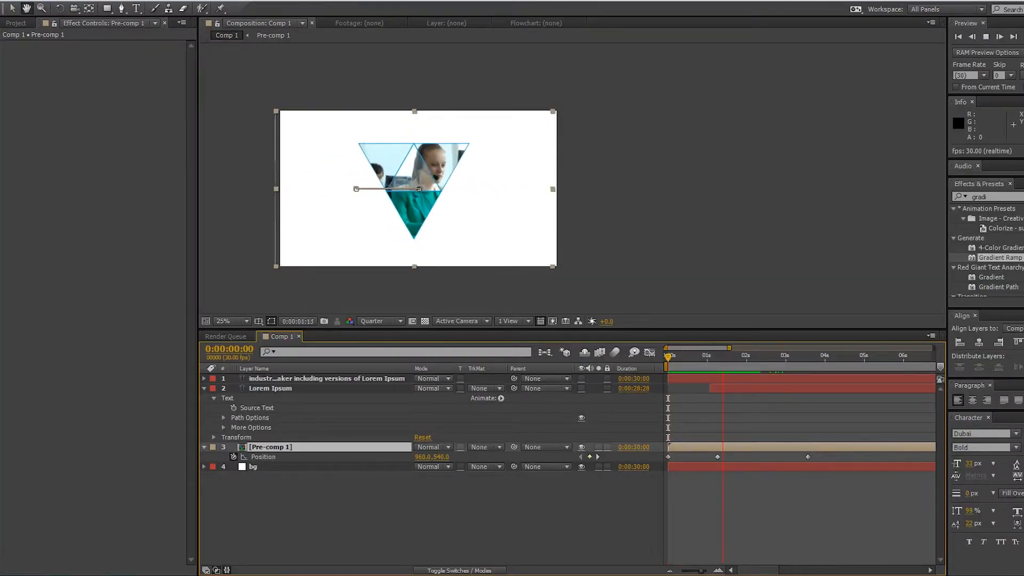
{"action": "key", "text": "space"}
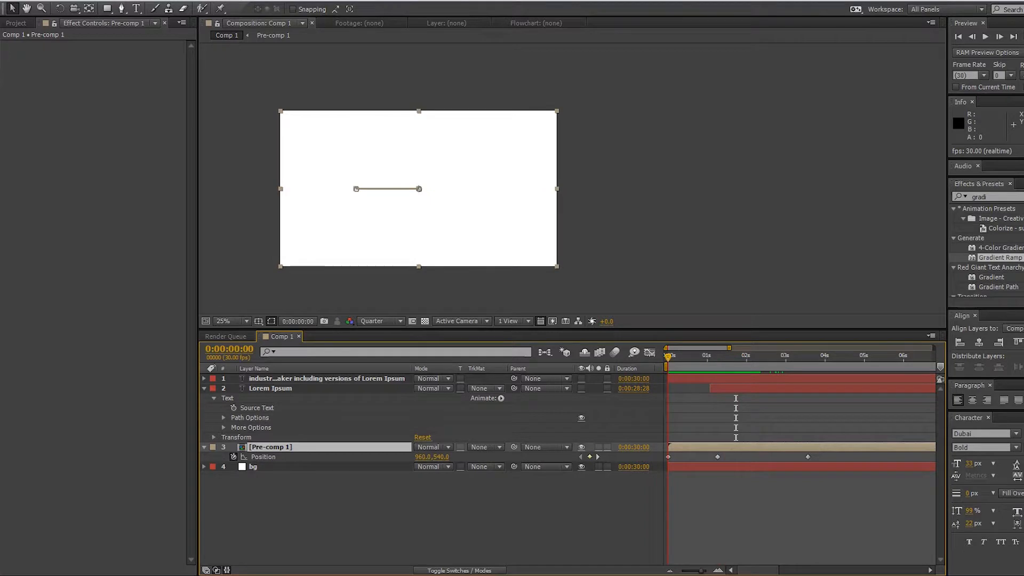
{"action": "left_click", "coordinate": [717, 456]}
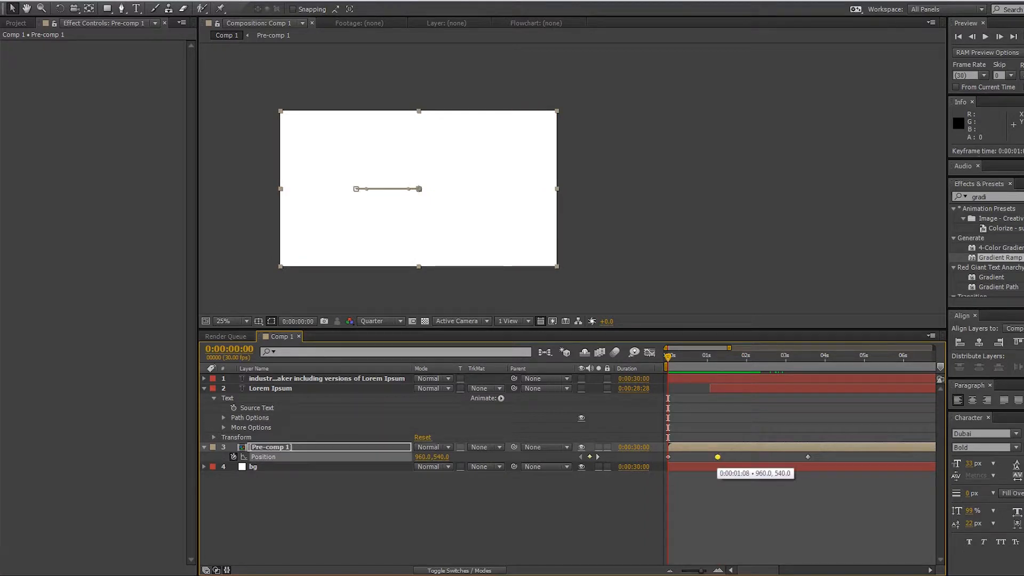
{"action": "key", "text": "space"}
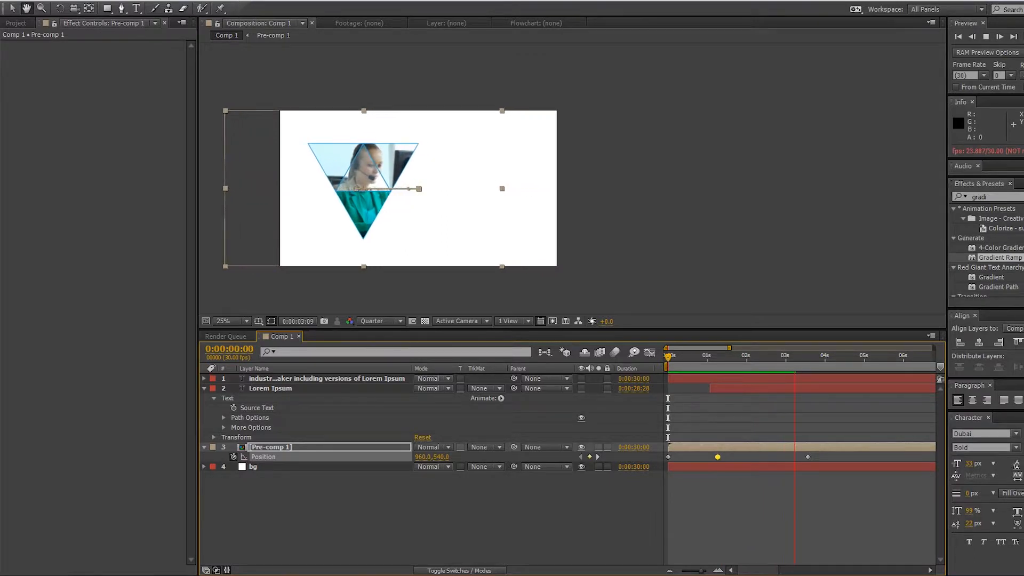
{"action": "key", "text": "space"}
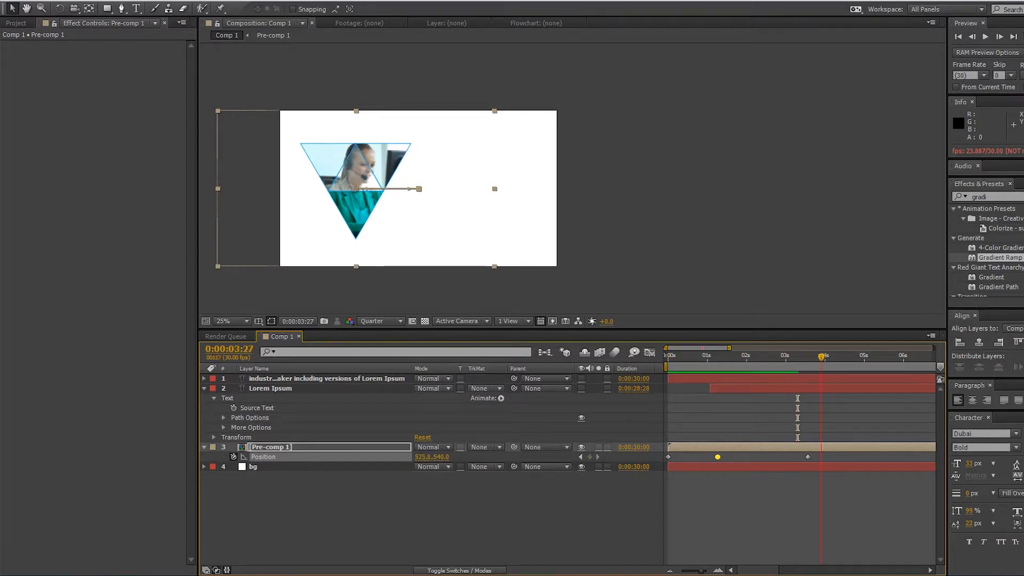
{"action": "key", "text": "space"}
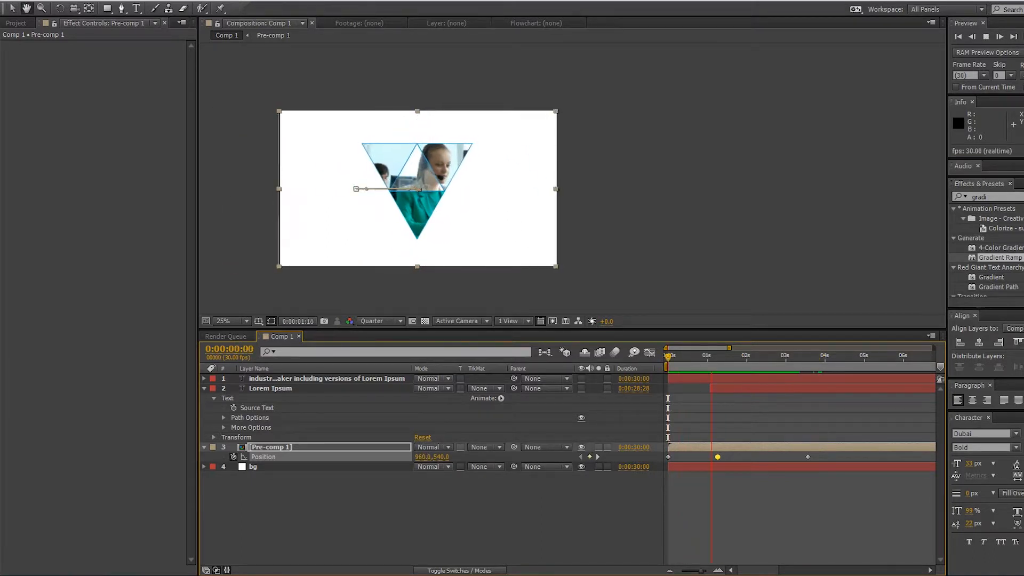
{"action": "key", "text": "space"}
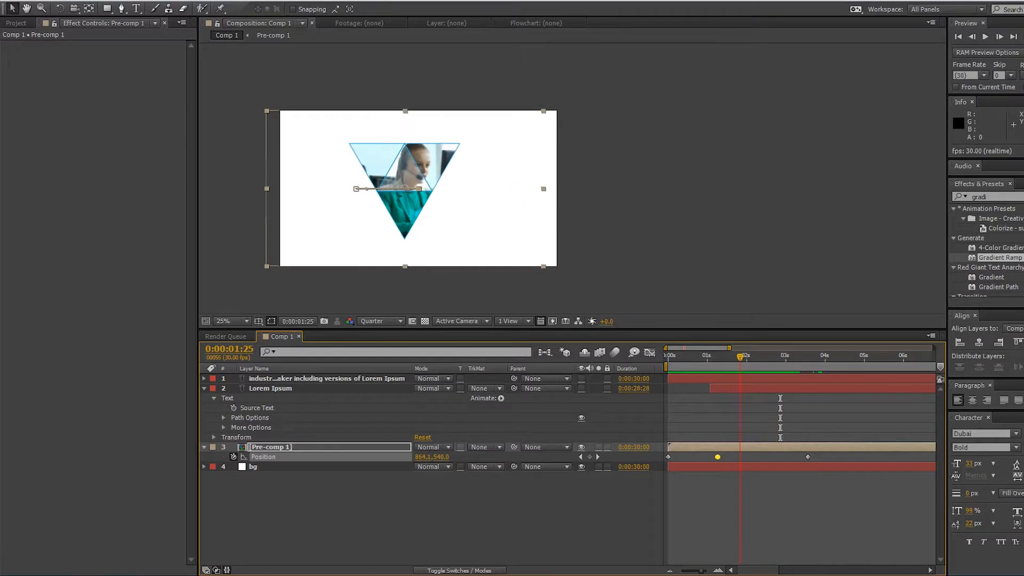
{"action": "left_click", "coordinate": [331, 506]}
Duplicate the Pre-comp 1 layer and scale the lower copy to 135%
{"action": "left_click", "coordinate": [271, 447]}
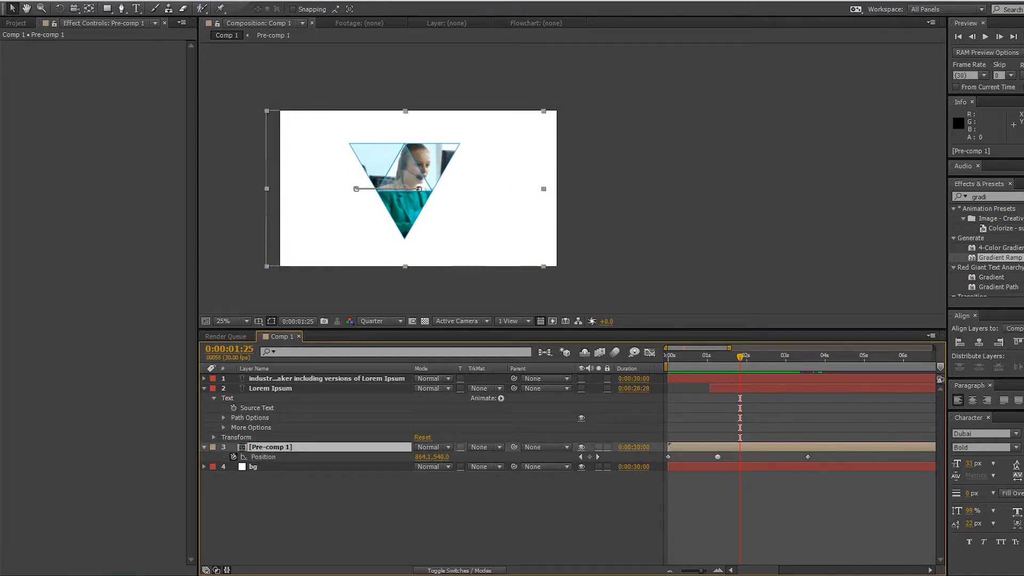
{"action": "key", "text": "ctrl+d"}
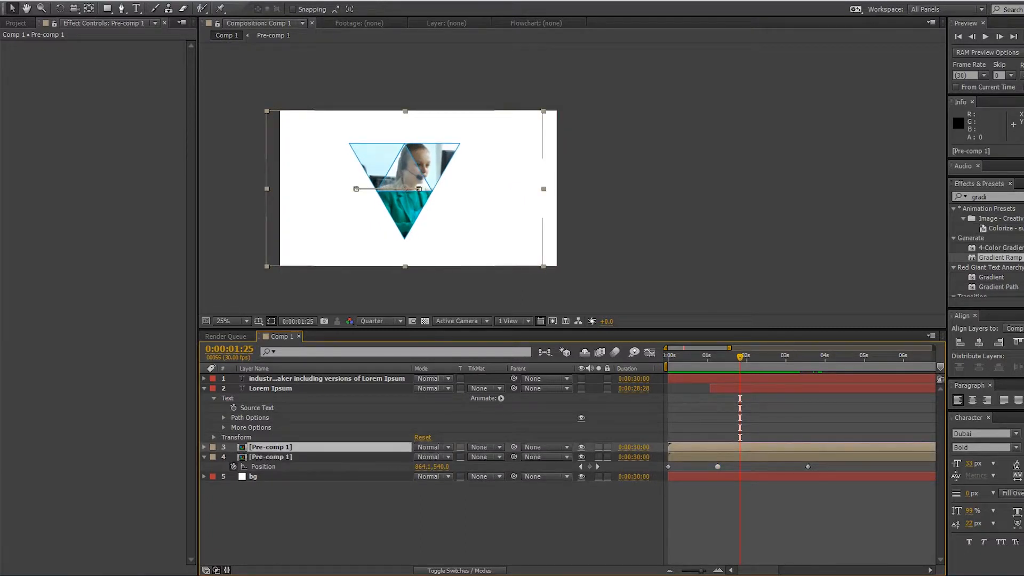
{"action": "left_click", "coordinate": [271, 457]}
{"action": "key", "text": "s"}
{"action": "left_click_drag", "start_coordinate": [433, 466], "coordinate": [451, 466]}
{"action": "left_click", "coordinate": [309, 512]}
{"action": "left_click", "coordinate": [271, 456]}
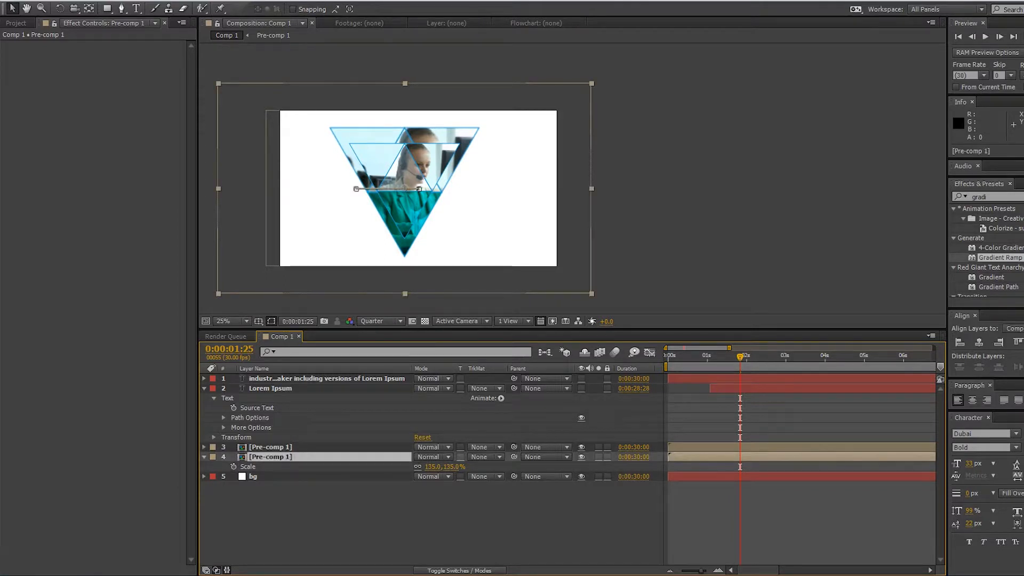
Apply the Tint effect to the lower Pre-comp 1 layer and map white to blue #61B6F2
{"action": "left_click", "coordinate": [985, 196]}
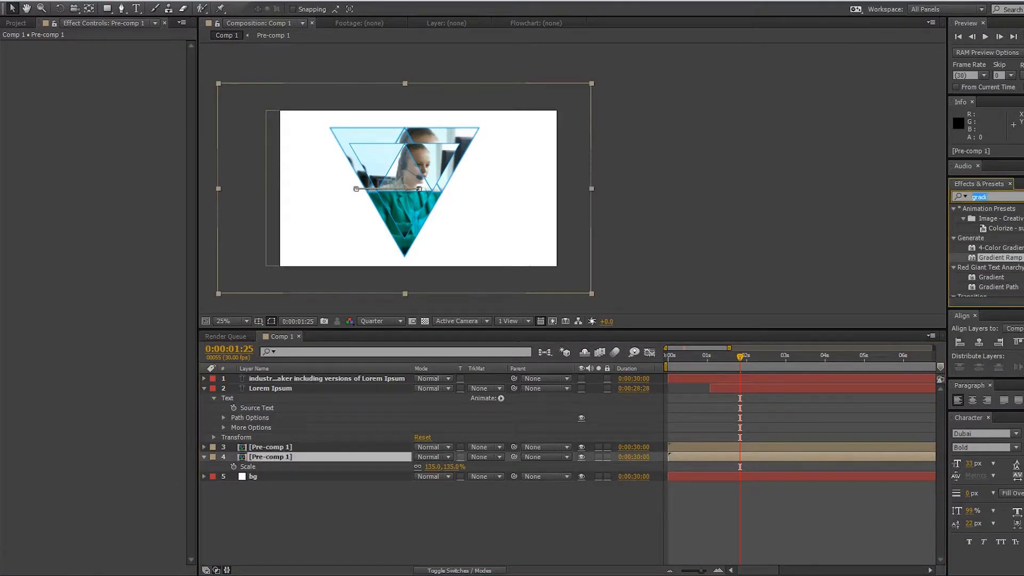
{"action": "type", "text": "tint"}
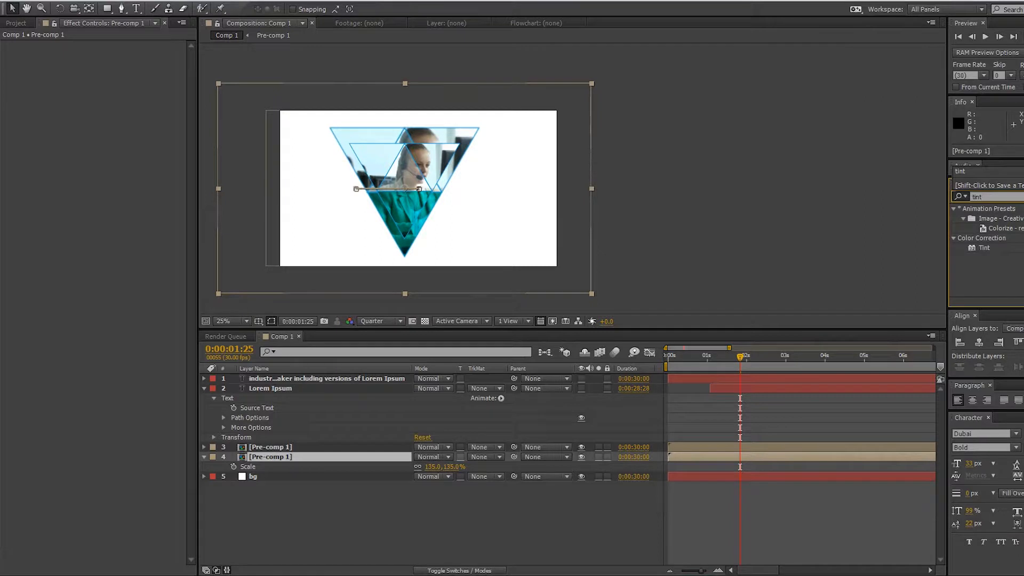
{"action": "double_click", "coordinate": [984, 247]}
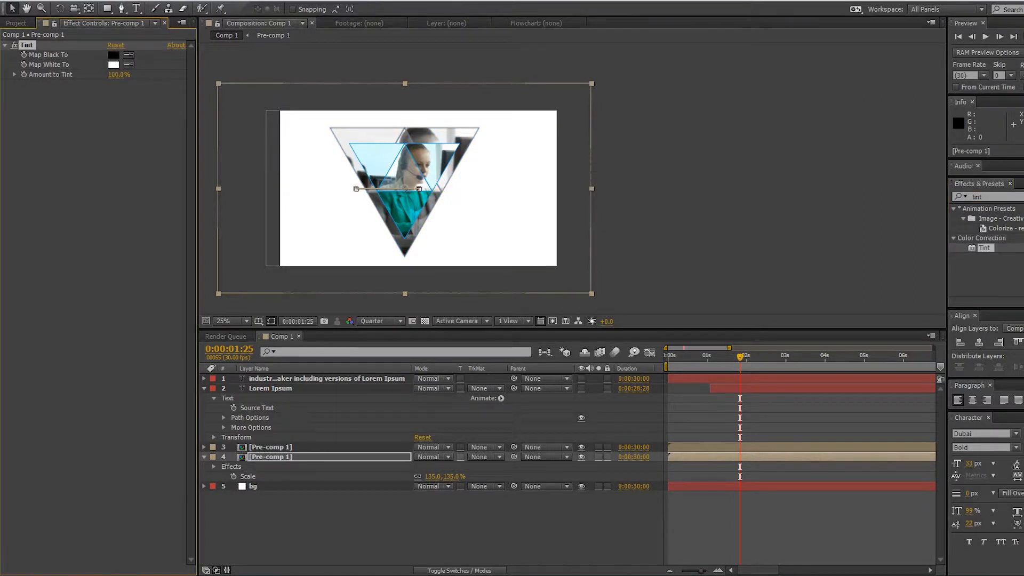
{"action": "left_click", "coordinate": [113, 64]}
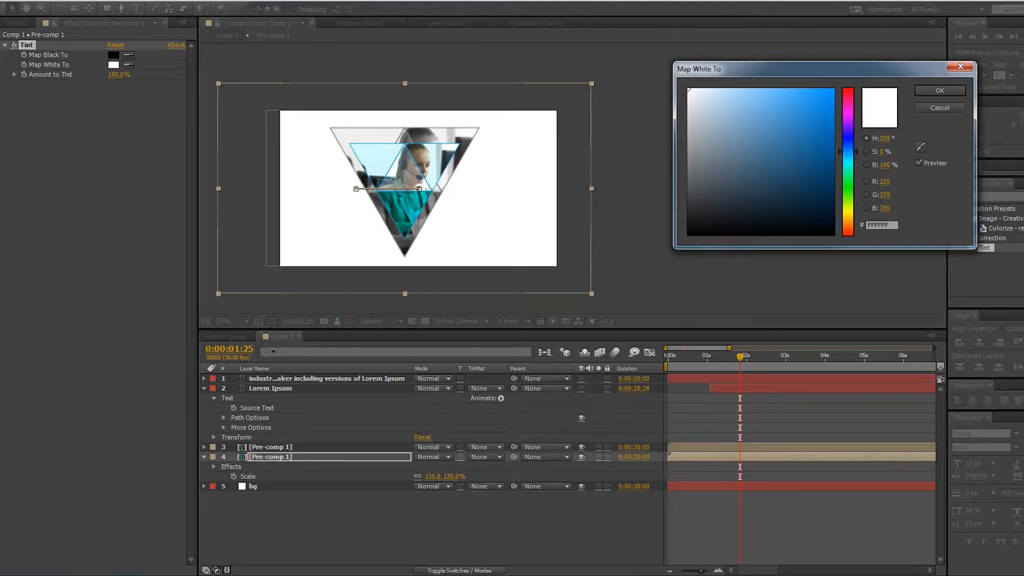
{"action": "left_click", "coordinate": [775, 96]}
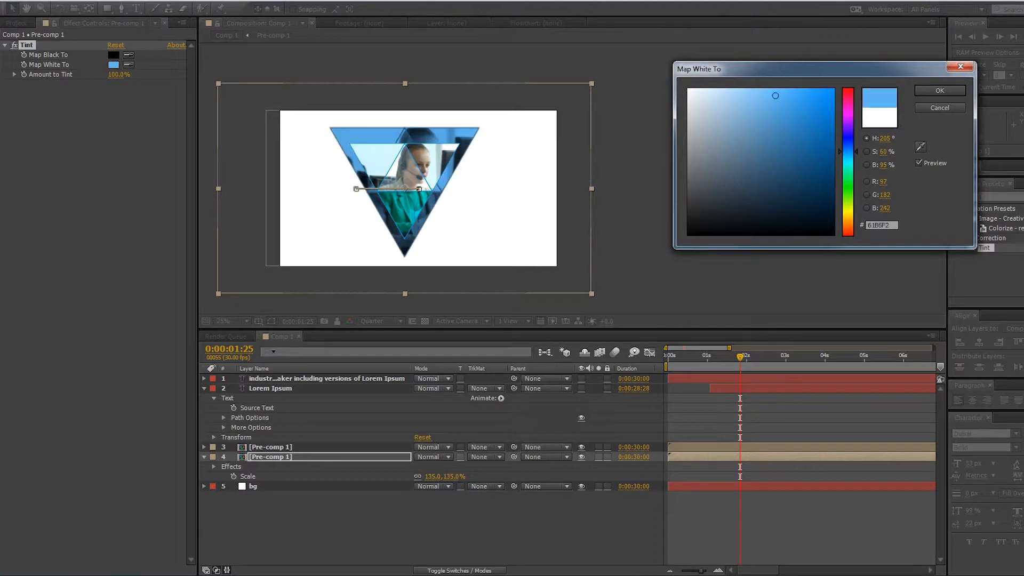
{"action": "left_click", "coordinate": [940, 90]}
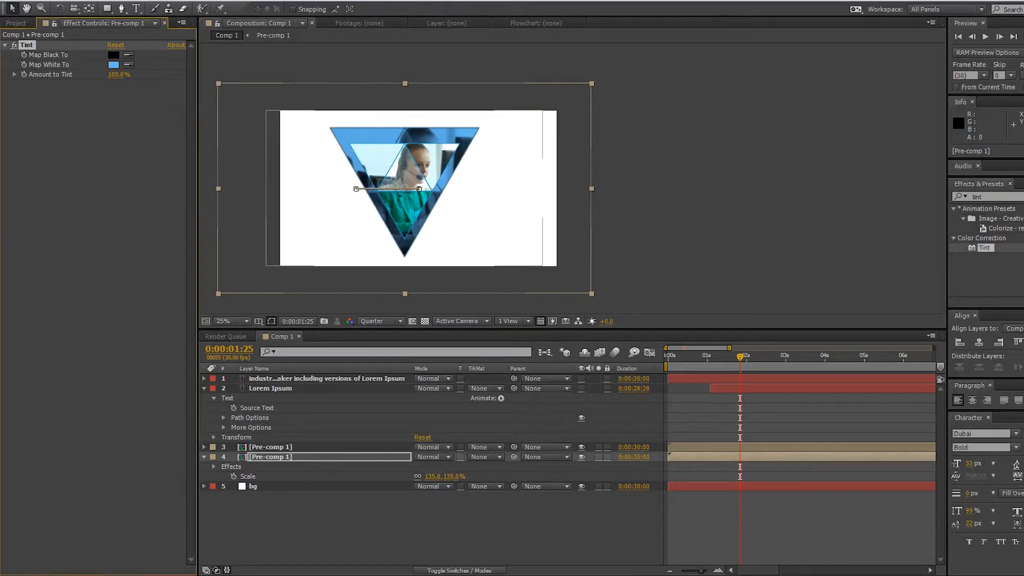
Set the lower Pre-comp 1 layer's opacity to 75%
{"action": "key", "text": "t"}
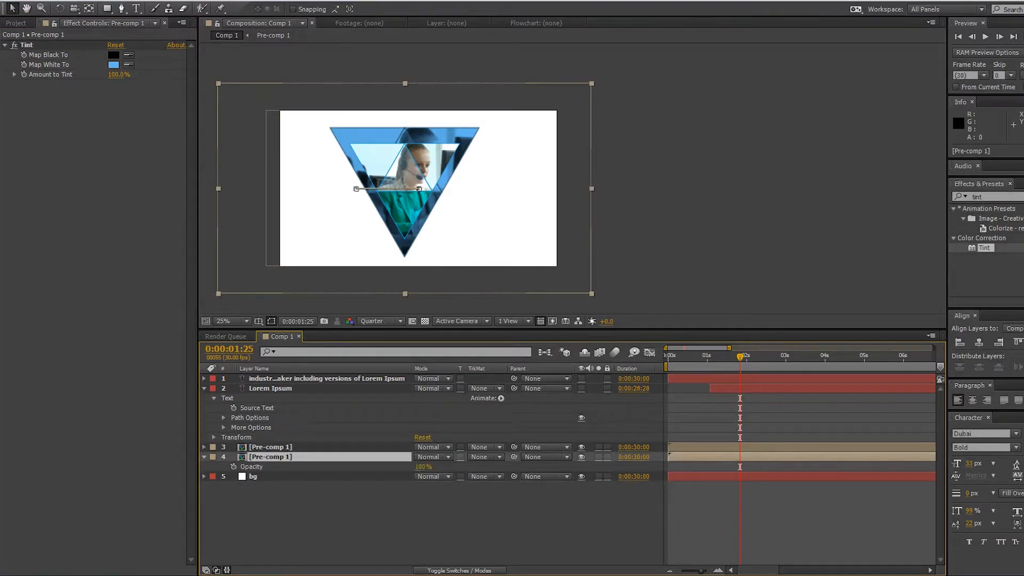
{"action": "mouse_move", "coordinate": [422, 466]}
{"action": "left_mouse_down"}
{"action": "mouse_move", "coordinate": [390, 466]}
{"action": "mouse_move", "coordinate": [411, 466]}
{"action": "left_mouse_up"}
{"action": "left_click", "coordinate": [368, 504]}
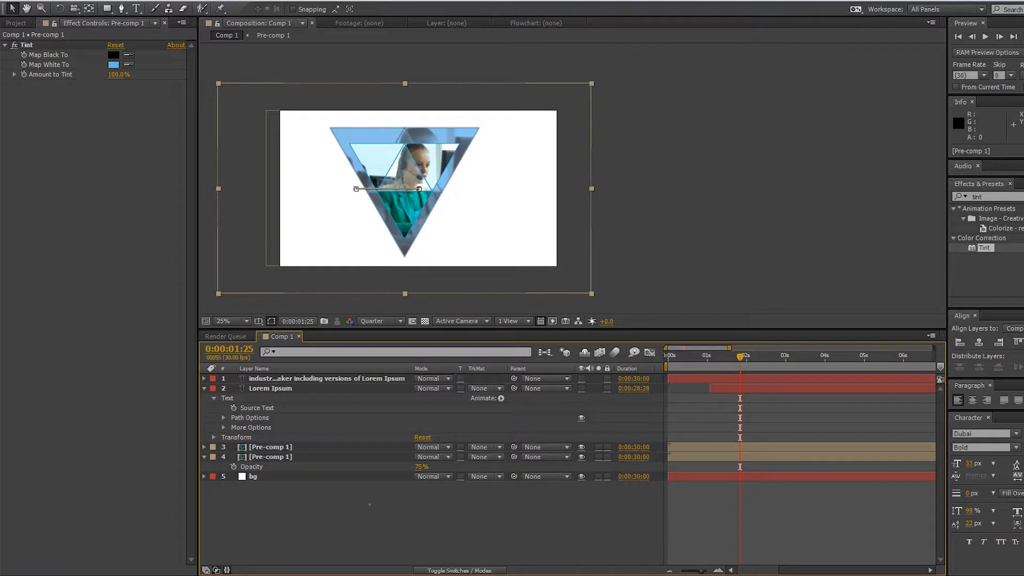
Change the lower Pre-comp 1 layer's Map White To colour to a lighter blue and preview the animation
{"action": "left_click", "coordinate": [270, 456]}
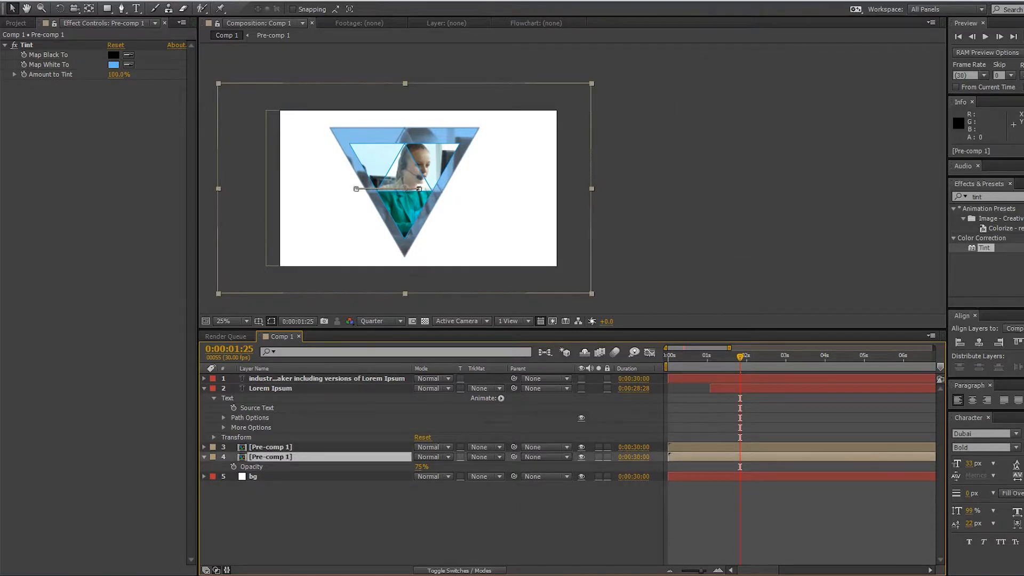
{"action": "left_click", "coordinate": [114, 65]}
{"action": "left_click_drag", "start_coordinate": [775, 94], "coordinate": [732, 115]}
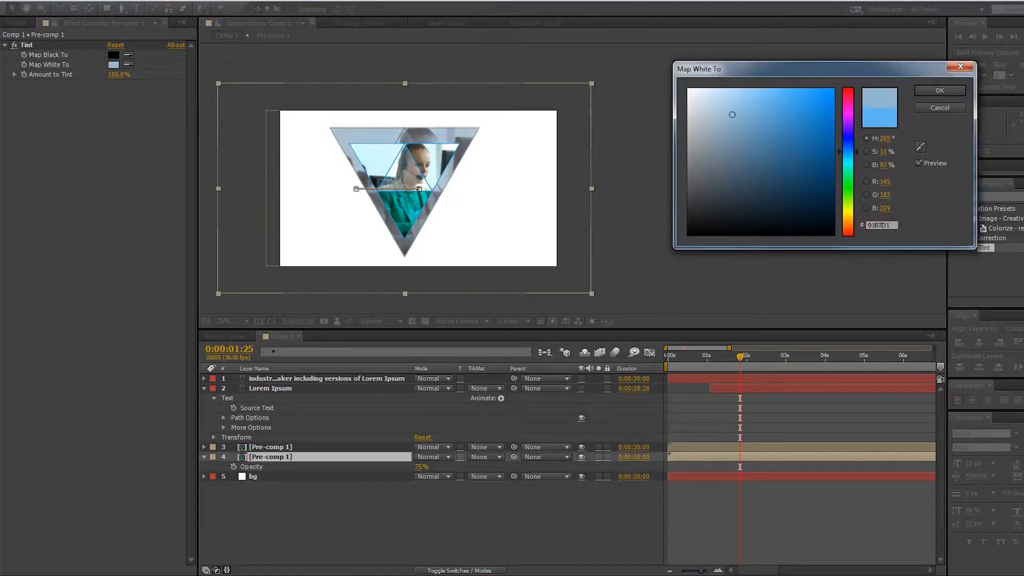
{"action": "left_click", "coordinate": [939, 90]}
{"action": "left_click", "coordinate": [368, 504]}
{"action": "left_click", "coordinate": [270, 457]}
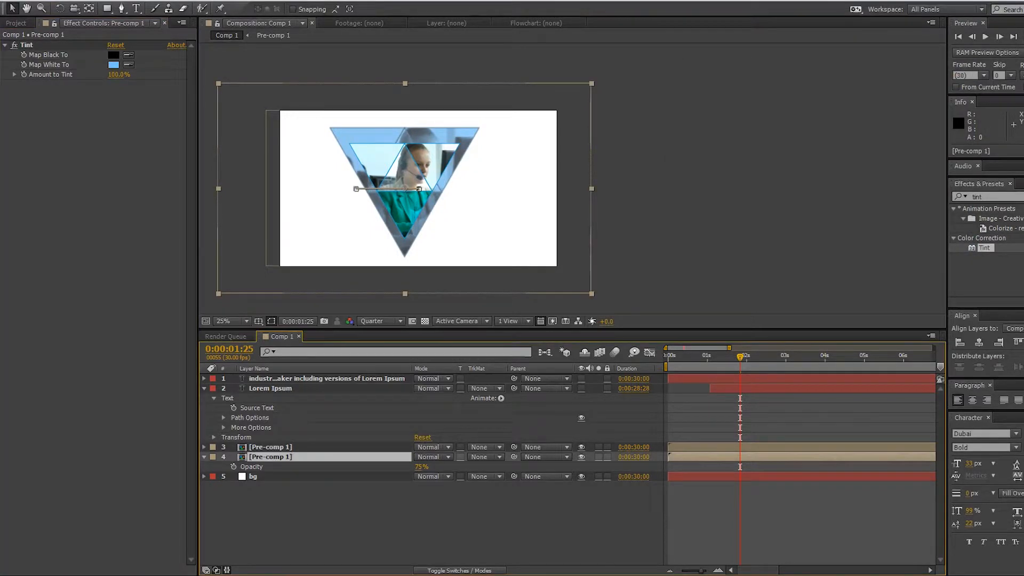
{"action": "key", "text": "KP_0"}
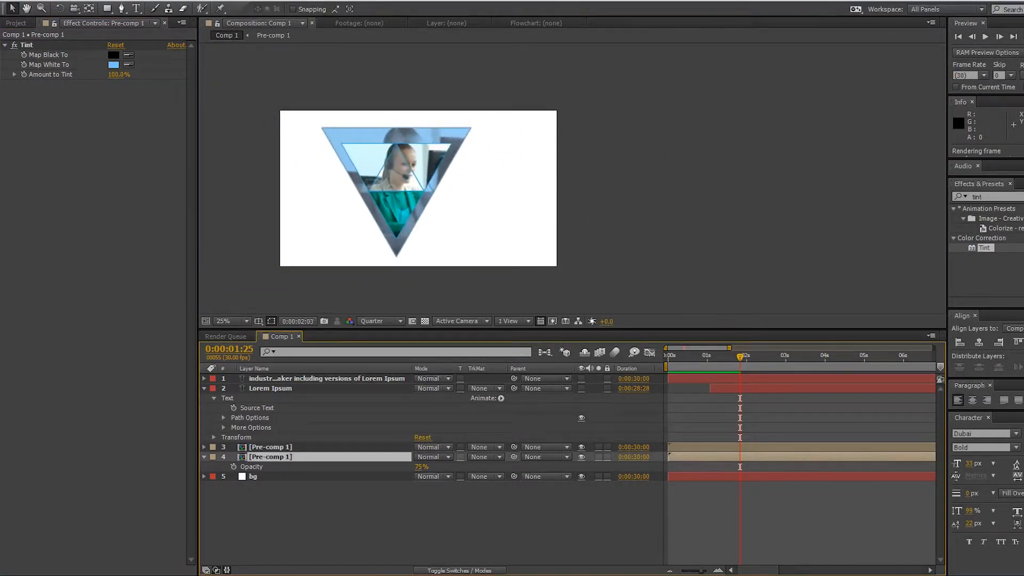
{"action": "key", "text": "space"}
{"action": "key", "text": "space"}
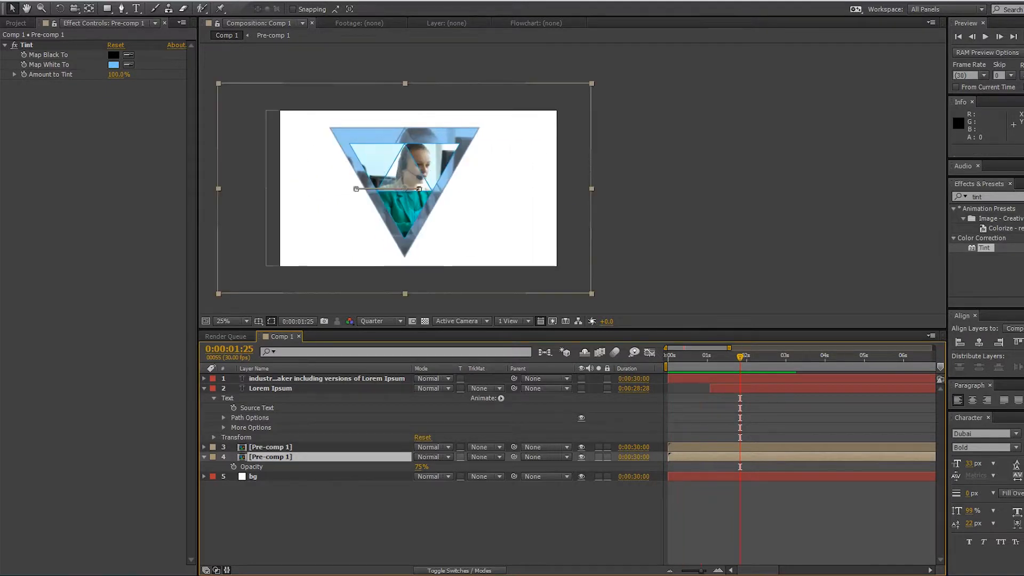
Reduce the Amount to Tint on the lower Pre-comp 1 layer to 50% and preview the animation
{"action": "left_click_drag", "start_coordinate": [119, 74], "coordinate": [89, 75]}
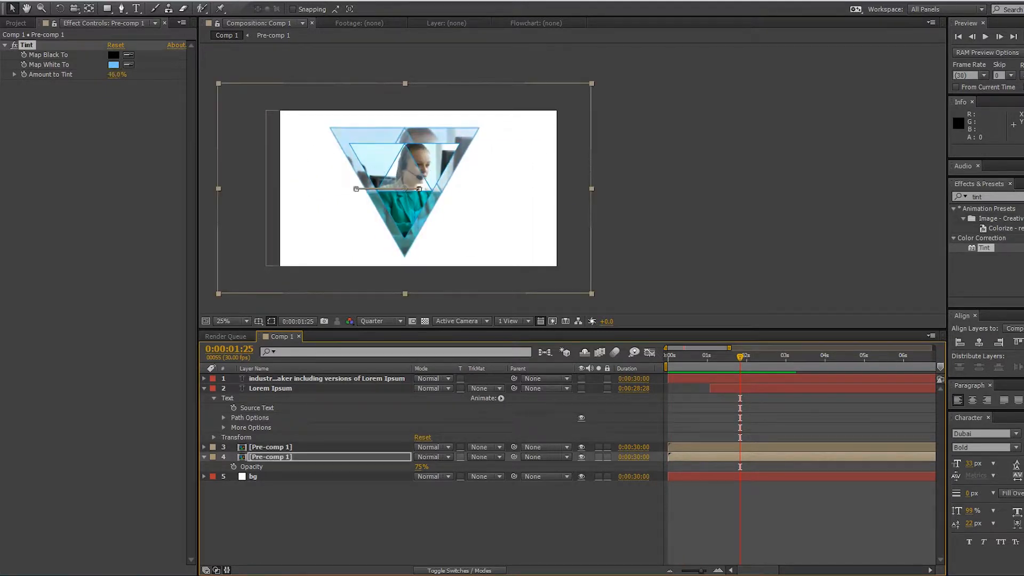
{"action": "key", "text": "KP_0"}
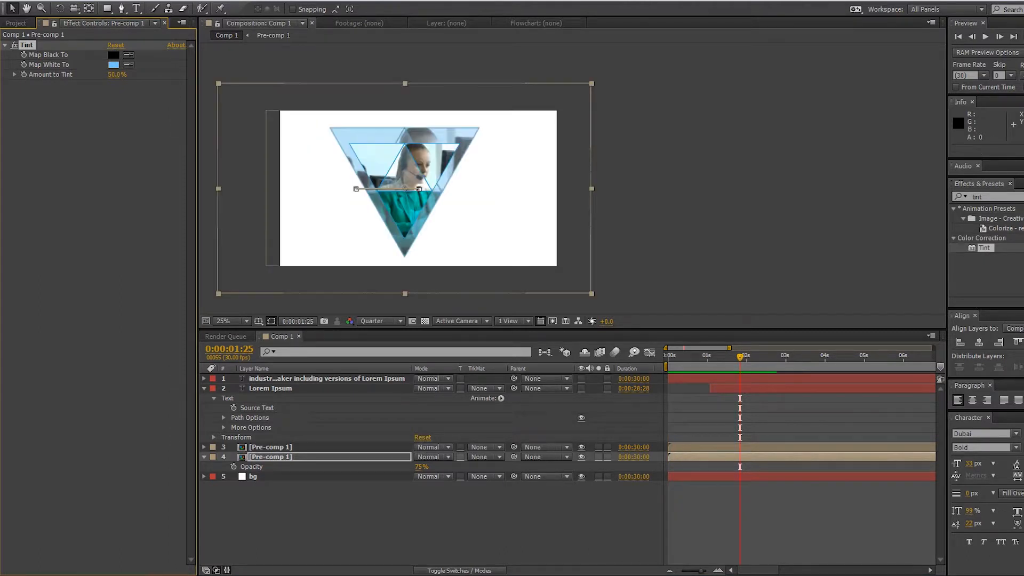
{"action": "key", "text": "space"}
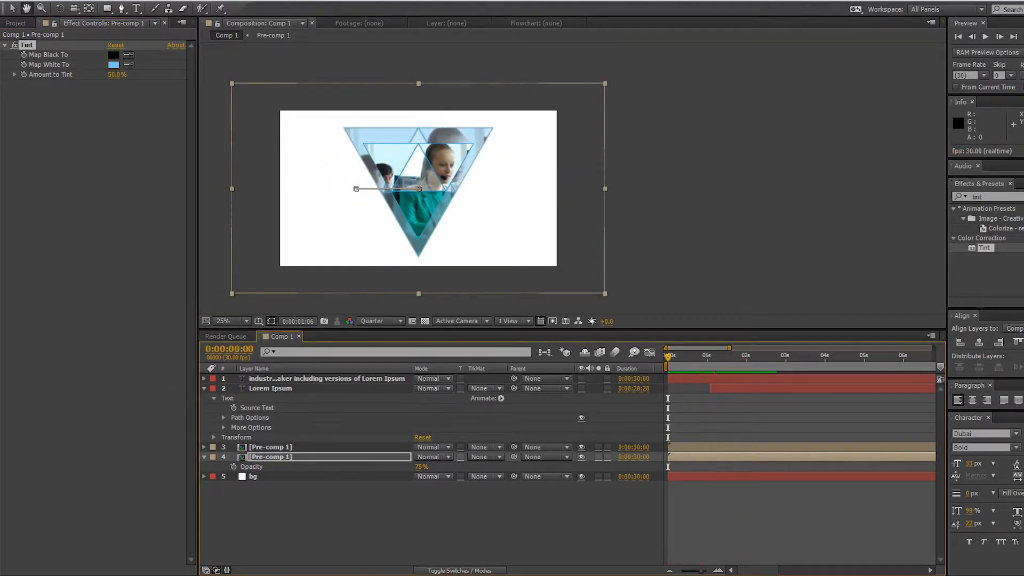
{"action": "left_click", "coordinate": [330, 514]}
Apply the Gradient Ramp effect to the bg layer
{"action": "left_click", "coordinate": [254, 476]}
{"action": "left_click", "coordinate": [986, 197]}
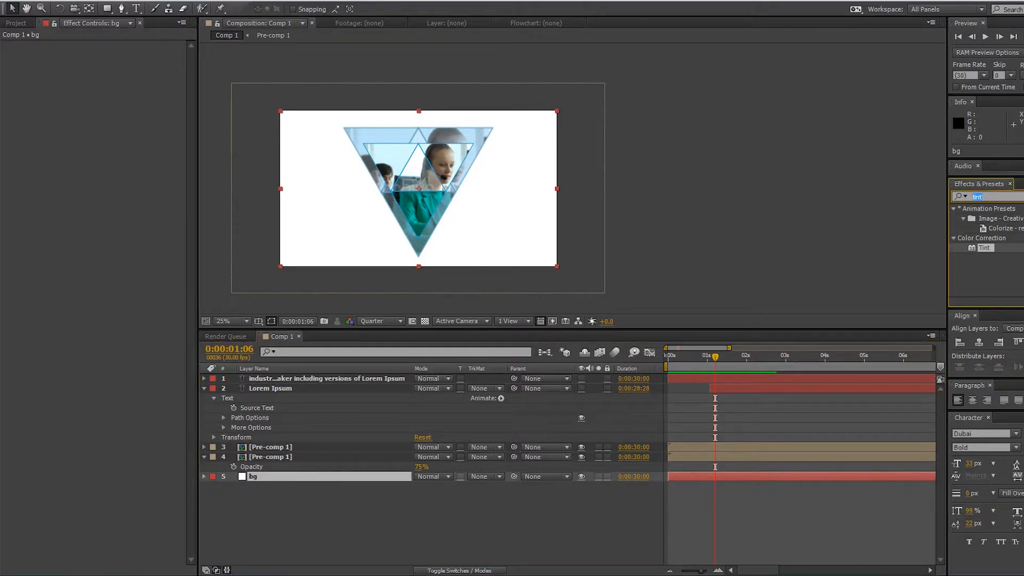
{"action": "type", "text": "grad"}
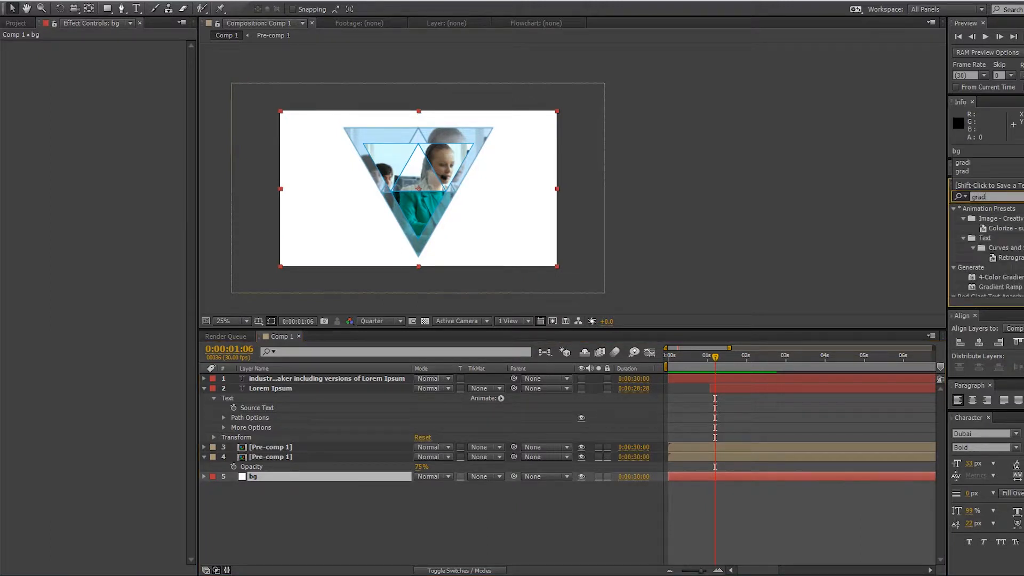
{"action": "scroll", "coordinate": [986, 251], "scroll_direction": "down", "scroll_amount": 3}
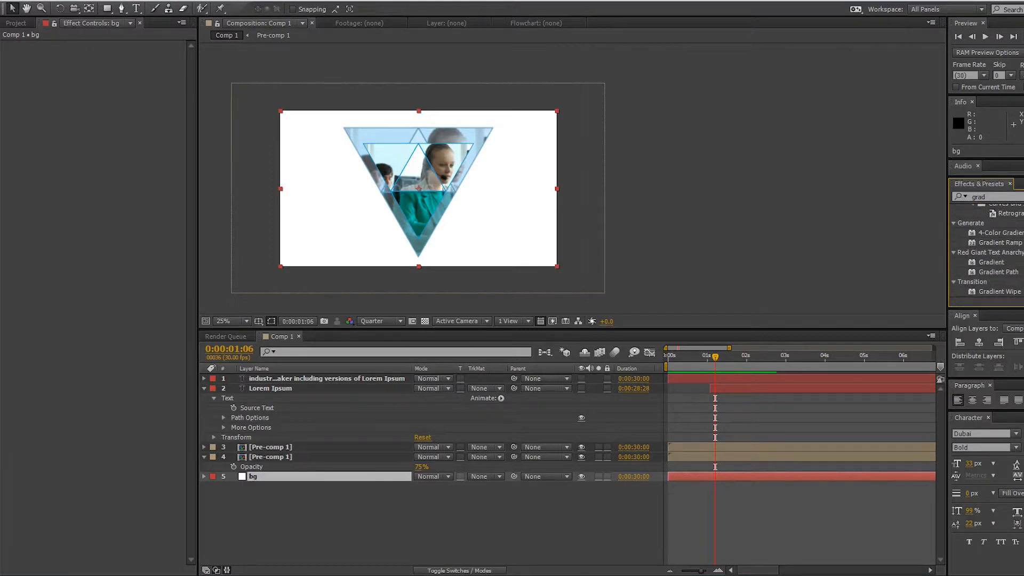
{"action": "double_click", "coordinate": [998, 243]}
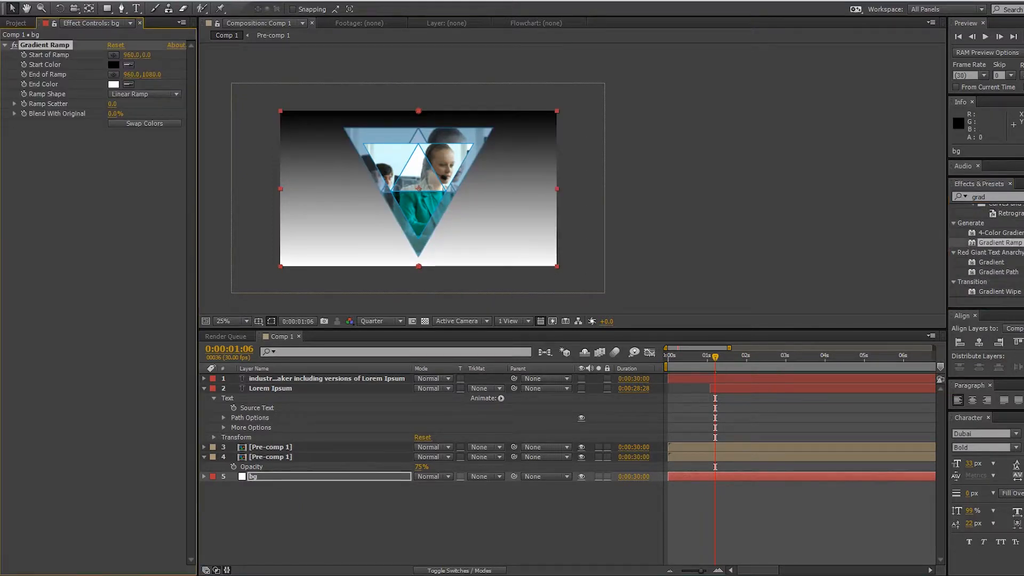
Set the bg layer's Gradient Ramp start colour to pale blue #C3E0F6
{"action": "left_click", "coordinate": [114, 65]}
{"action": "left_click", "coordinate": [848, 151]}
{"action": "left_click", "coordinate": [718, 93]}
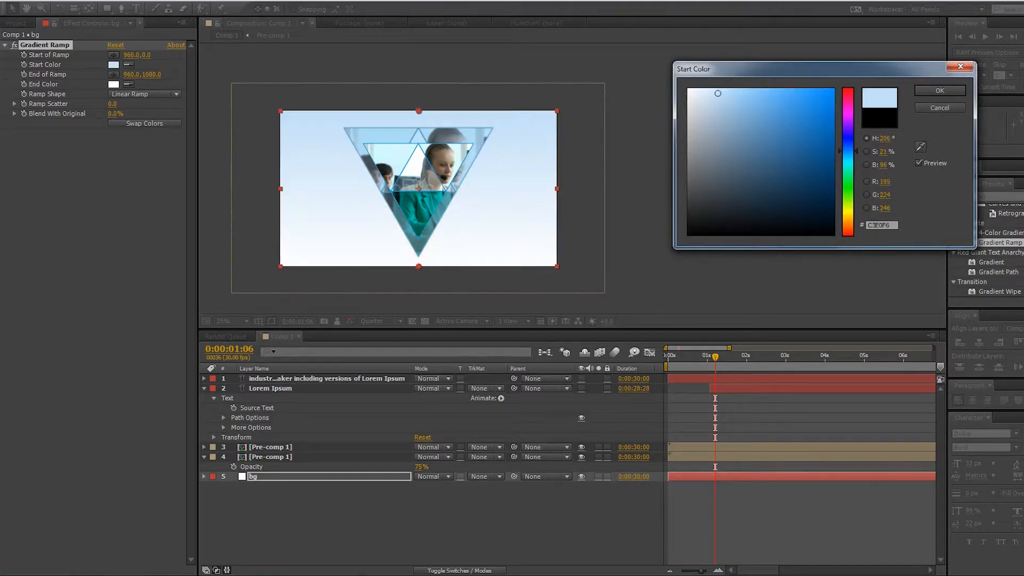
{"action": "key", "text": "Return"}
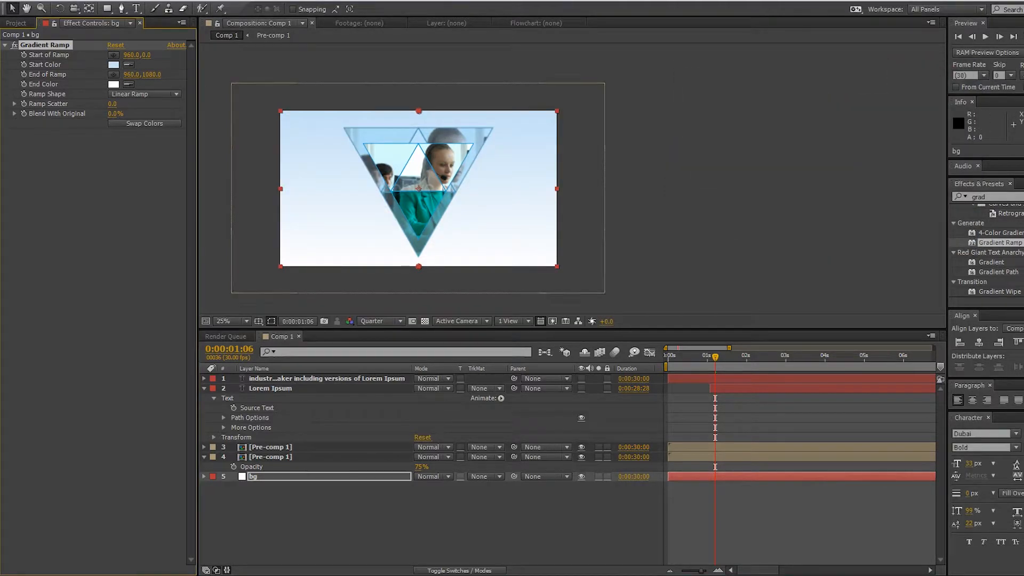
Change the bg layer's Gradient Ramp to Radial Ramp and move the ramp's end to about -309, 1208, keeping both colors
{"action": "left_click", "coordinate": [114, 84]}
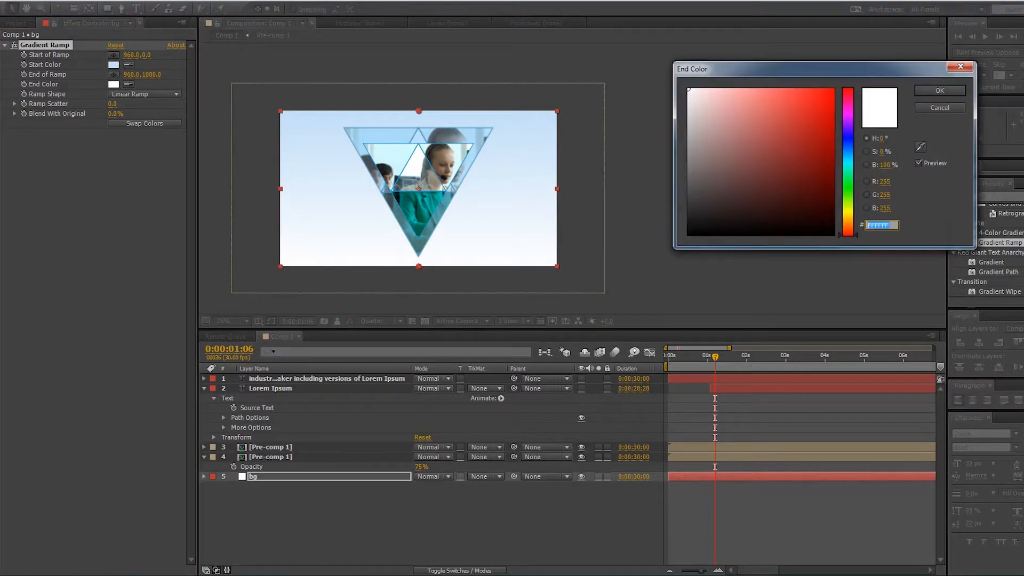
{"action": "key", "text": "Return"}
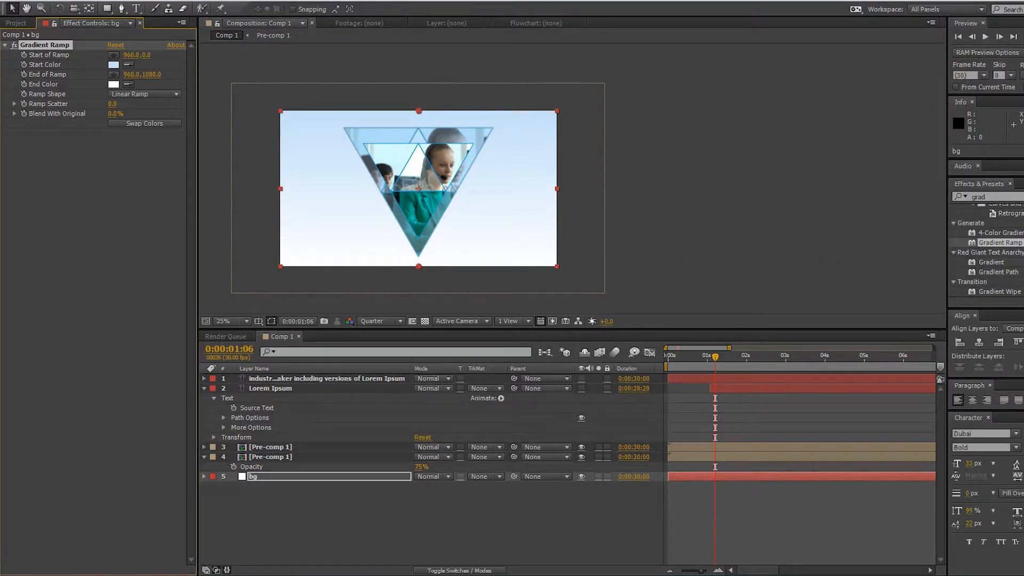
{"action": "left_click", "coordinate": [114, 64]}
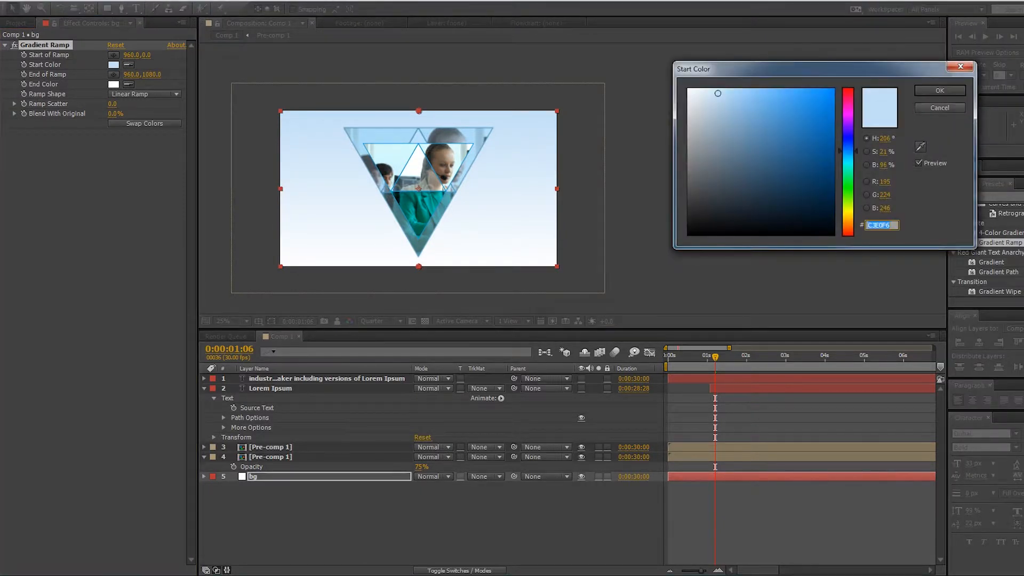
{"action": "key", "text": "Return"}
{"action": "left_click", "coordinate": [143, 94]}
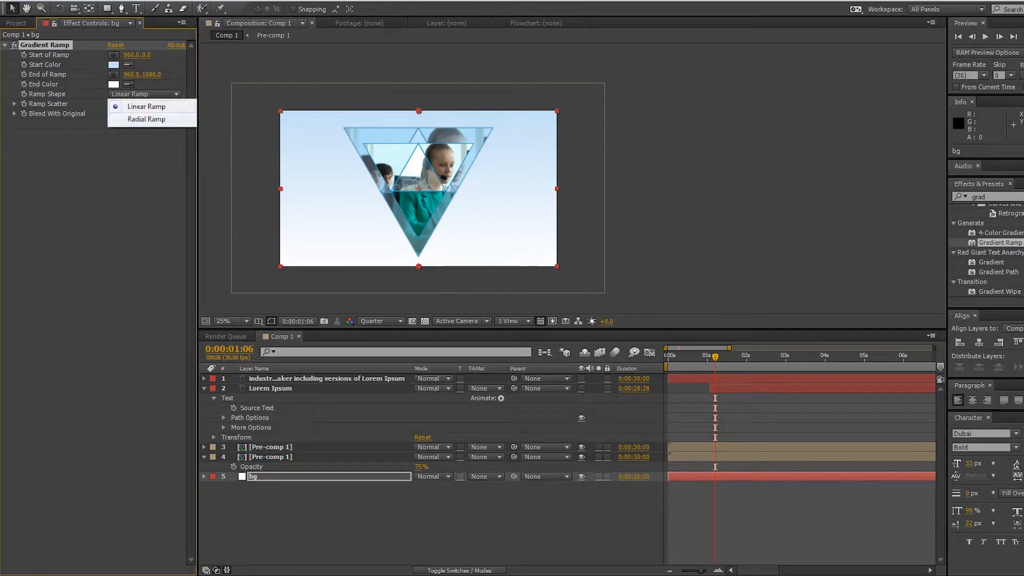
{"action": "left_click", "coordinate": [146, 119]}
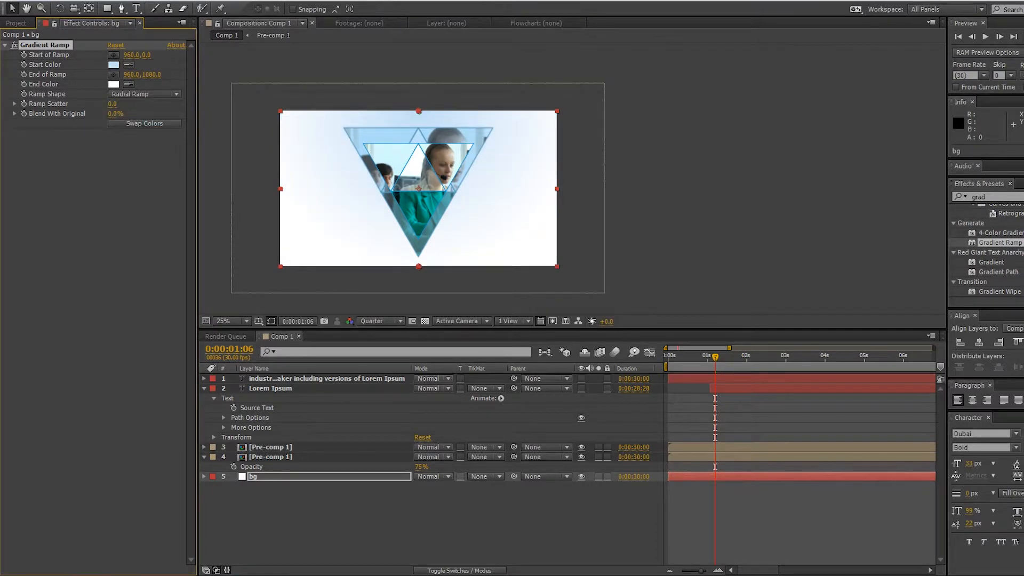
{"action": "left_click_drag", "start_coordinate": [419, 266], "coordinate": [235, 285]}
{"action": "left_click", "coordinate": [246, 299]}
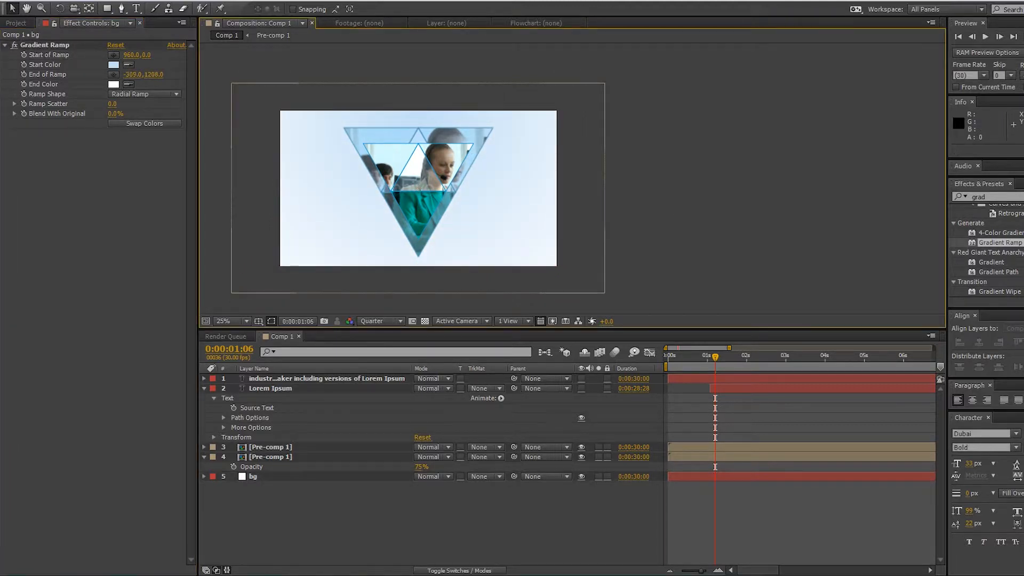
Duplicate the tinted Pre-comp 1 layer directly above the bg layer
{"action": "left_click", "coordinate": [271, 446]}
{"action": "left_click", "coordinate": [271, 456]}
{"action": "left_click", "coordinate": [299, 512]}
{"action": "left_click", "coordinate": [271, 457]}
{"action": "key", "text": "ctrl+d"}
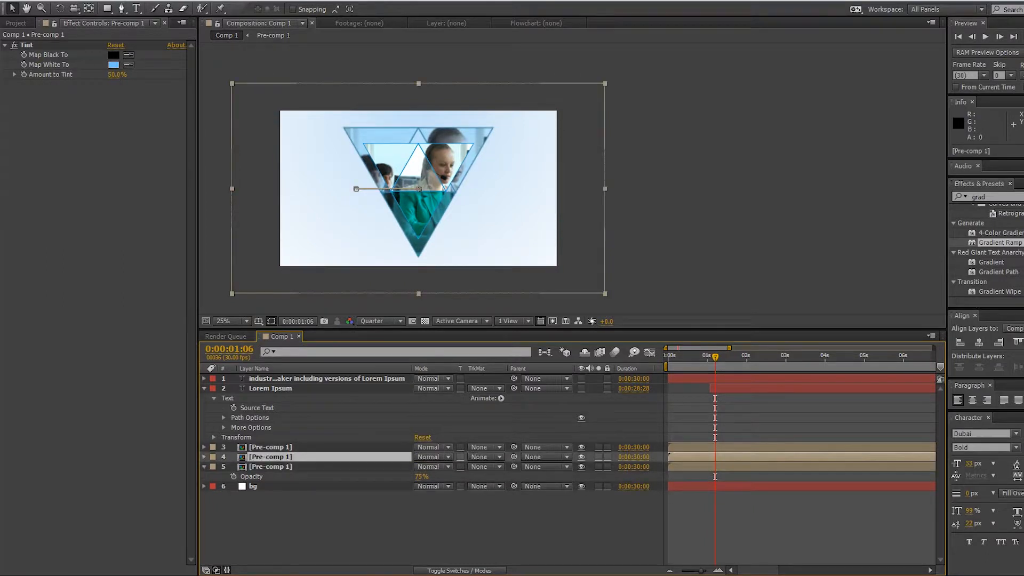
Scale the lowest Pre-comp 1 copy up to 382% as a large background element
{"action": "left_click", "coordinate": [271, 466]}
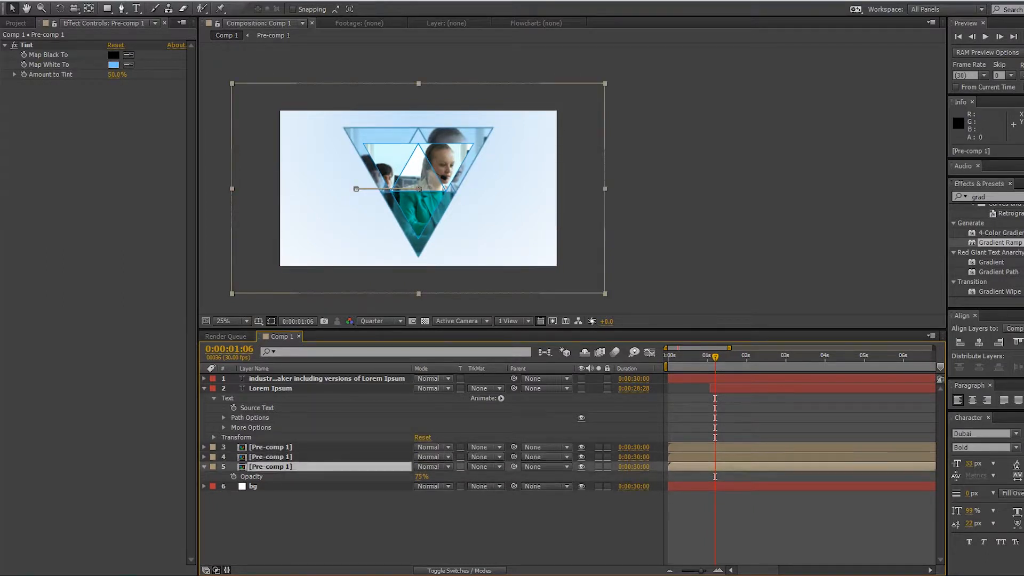
{"action": "key", "text": "p"}
{"action": "left_click", "coordinate": [233, 476]}
{"action": "left_click", "coordinate": [271, 467]}
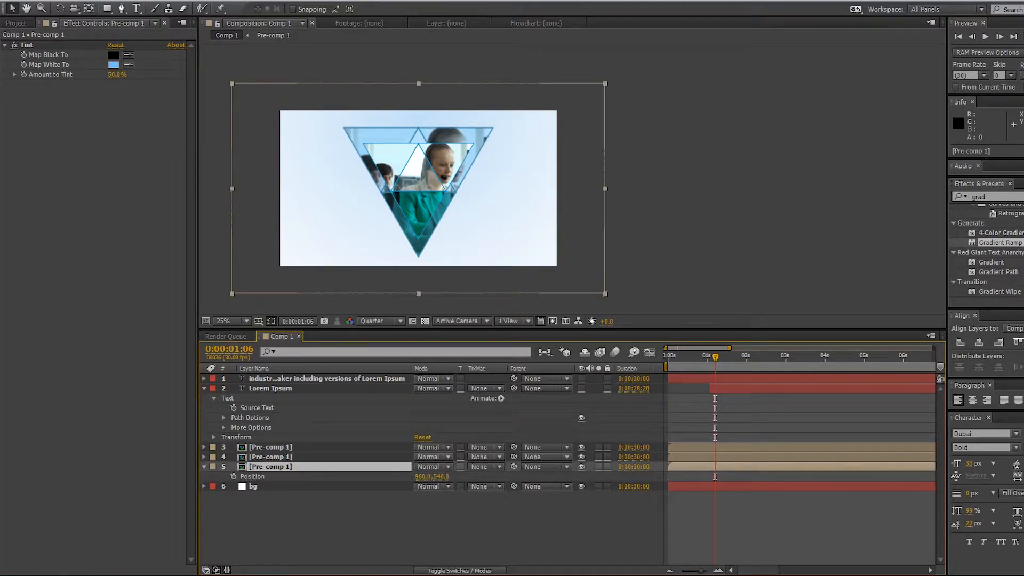
{"action": "key", "text": "s"}
{"action": "left_click_drag", "start_coordinate": [436, 476], "coordinate": [567, 476]}
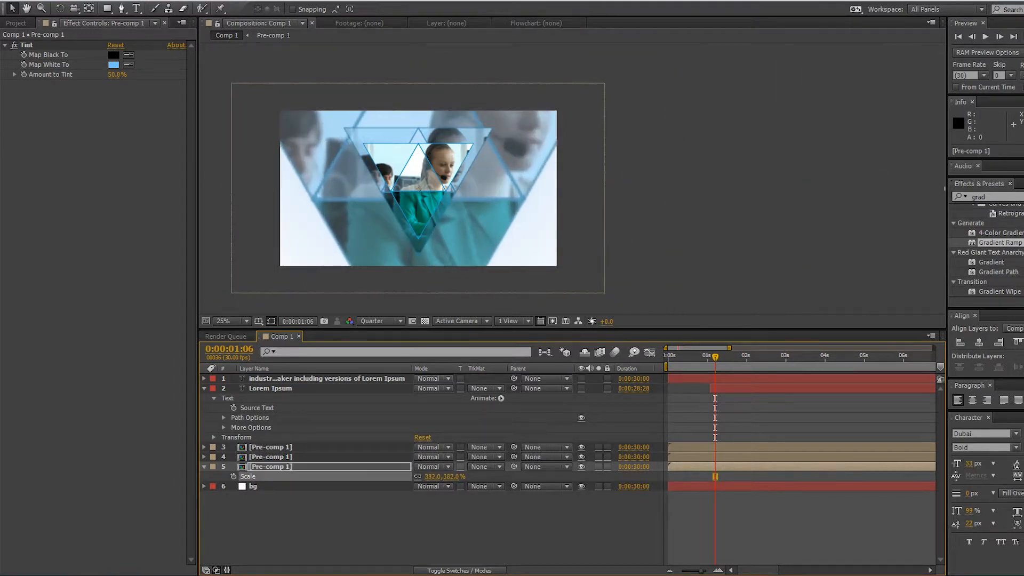
Set the preview resolution to Full and move the enlarged Pre-comp 1 copy downward in the frame
{"action": "left_click", "coordinate": [379, 320]}
{"action": "left_click", "coordinate": [381, 351]}
{"action": "left_click_drag", "start_coordinate": [500, 243], "coordinate": [514, 207]}
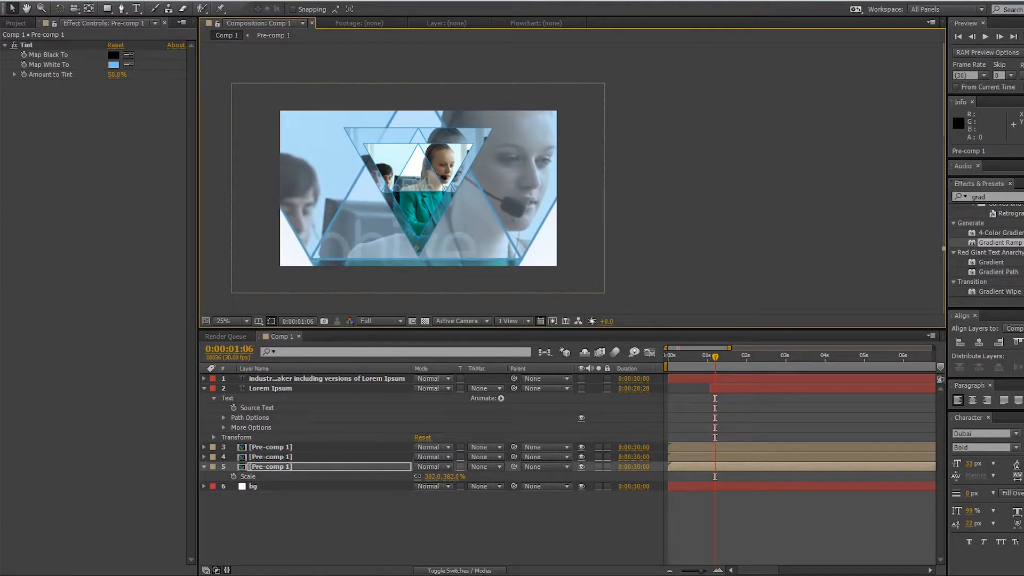
Set the enlarged Pre-comp 1 copy's scale to 377% and its opacity to 16%
{"action": "key", "text": "s"}
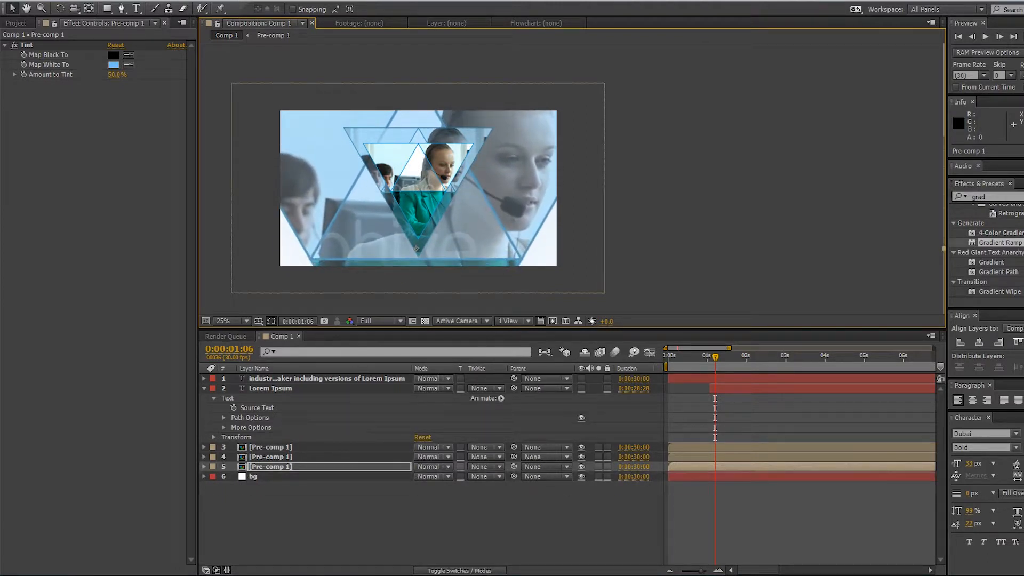
{"action": "key", "text": "s"}
{"action": "mouse_move", "coordinate": [432, 476]}
{"action": "left_mouse_down"}
{"action": "mouse_move", "coordinate": [366, 476]}
{"action": "mouse_move", "coordinate": [427, 476]}
{"action": "left_mouse_up"}
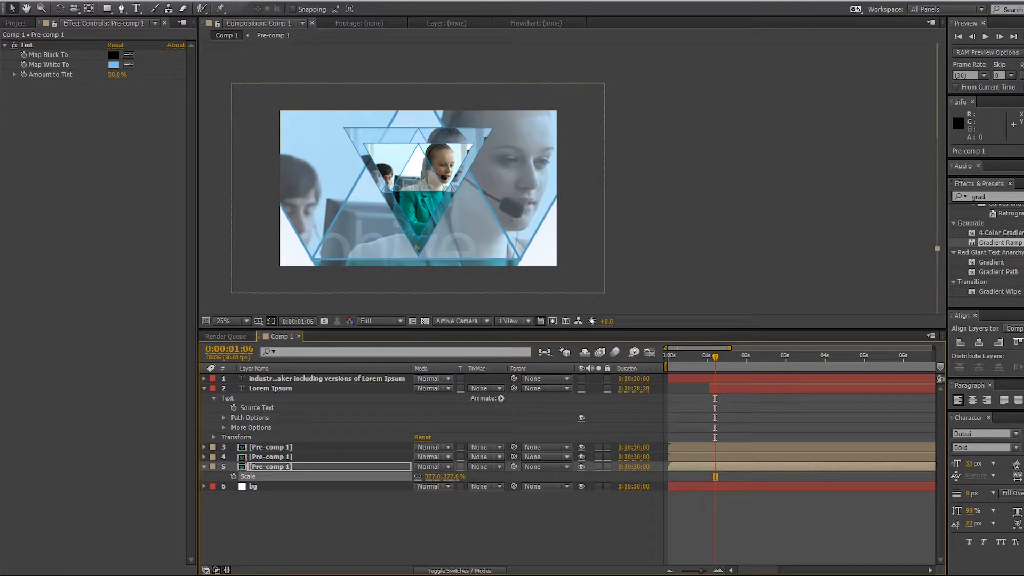
{"action": "key", "text": "t"}
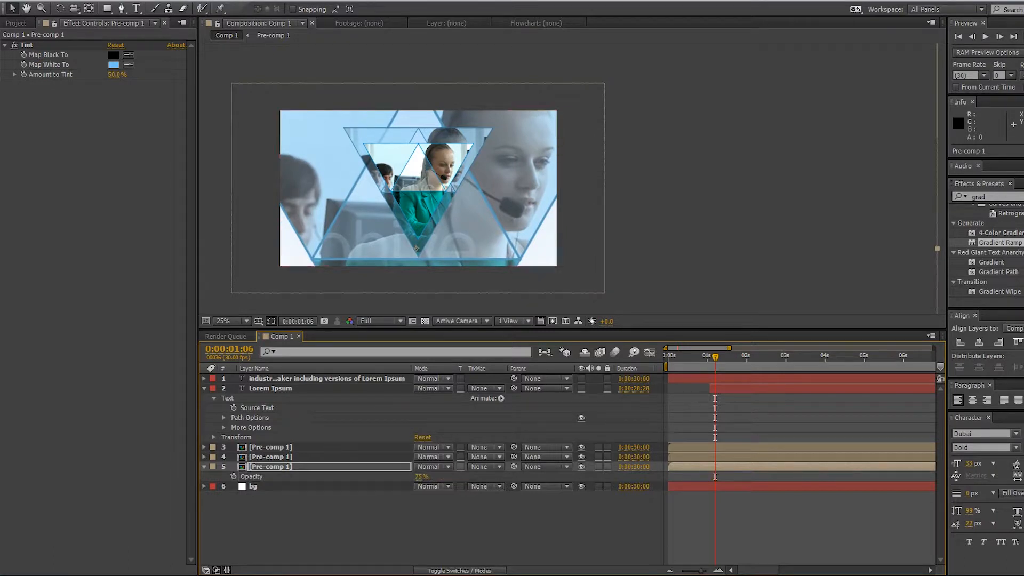
{"action": "left_click_drag", "start_coordinate": [421, 476], "coordinate": [390, 476]}
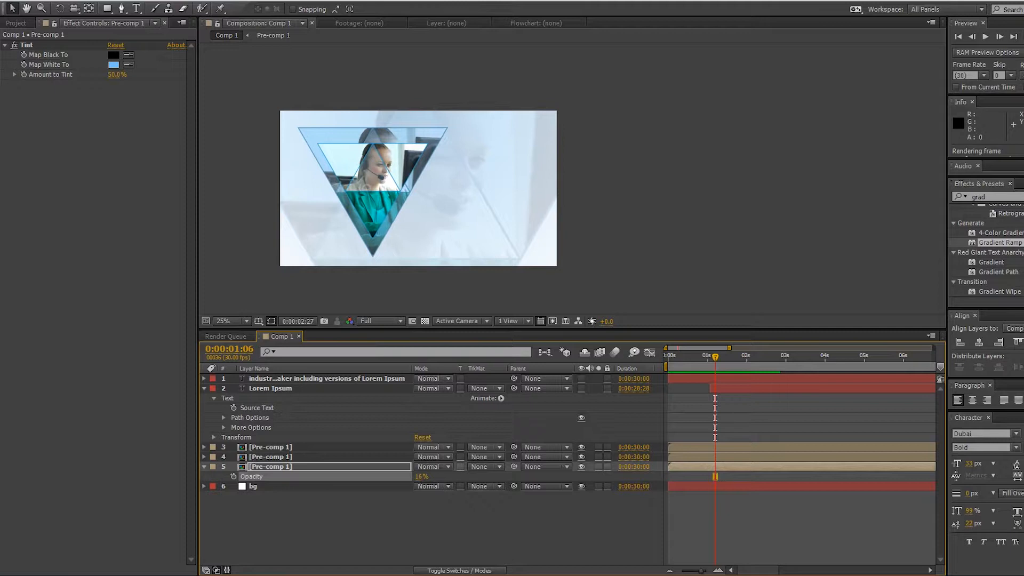
Preview the animation from the start and lower the preview resolution to Quarter
{"action": "key", "text": "space"}
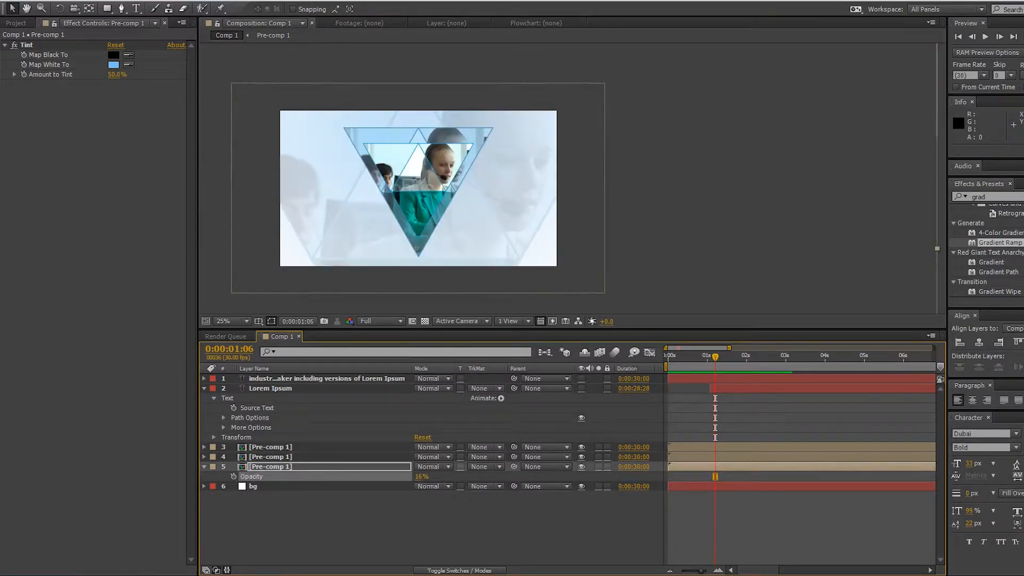
{"action": "key", "text": "Home"}
{"action": "key", "text": "space"}
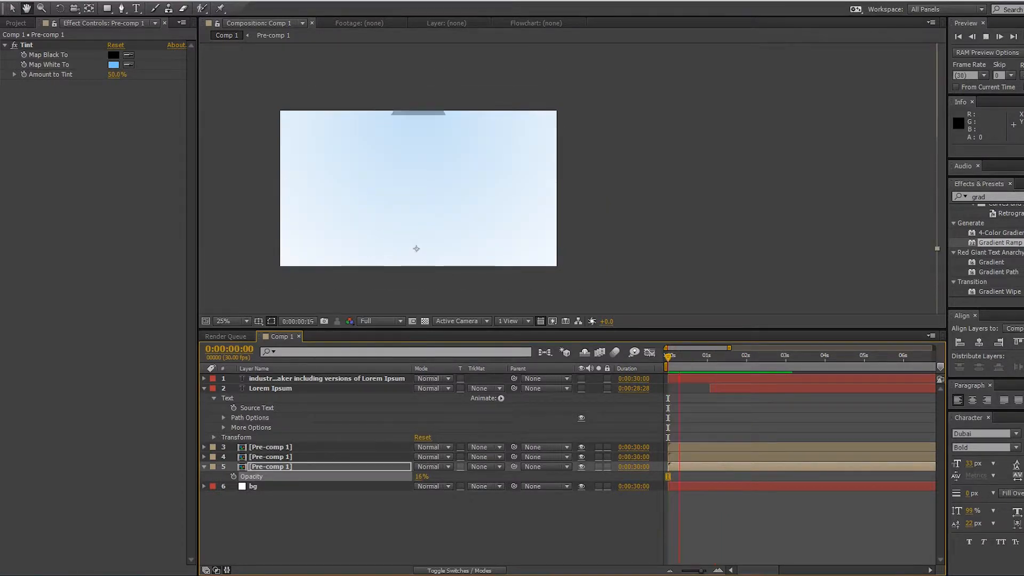
{"action": "key", "text": "space"}
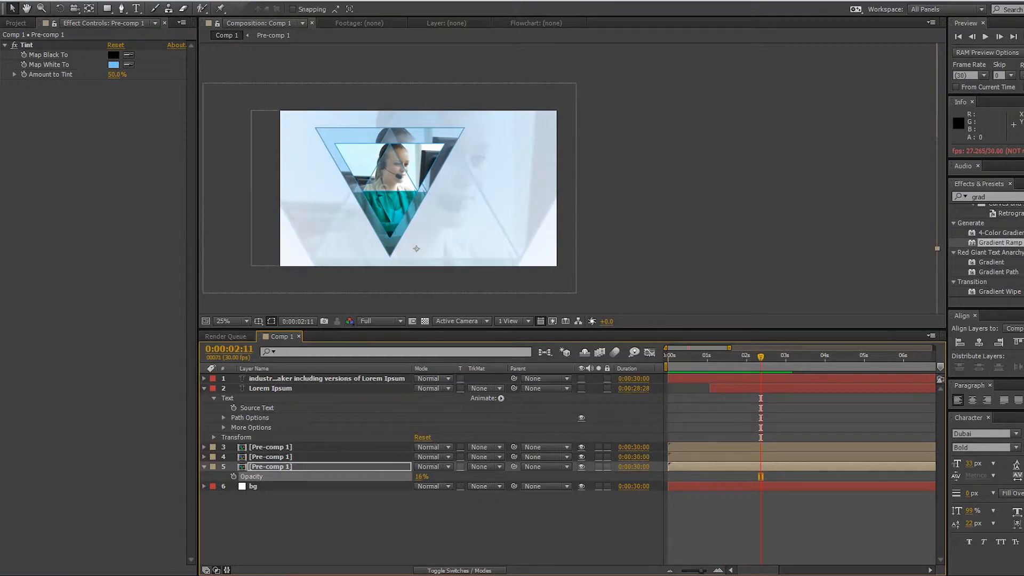
{"action": "left_click", "coordinate": [380, 320]}
{"action": "left_click", "coordinate": [388, 391]}
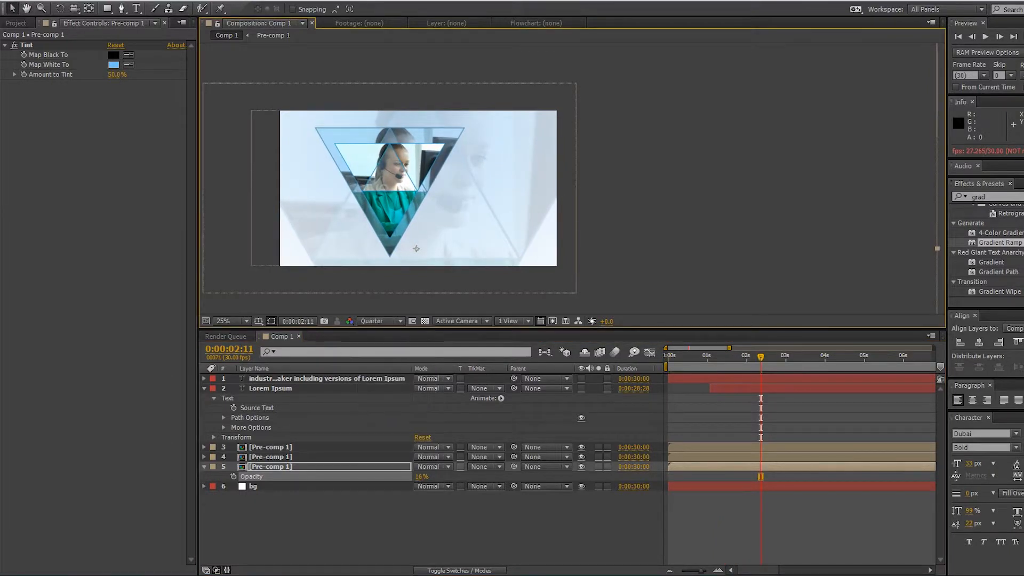
{"action": "key", "text": "space"}
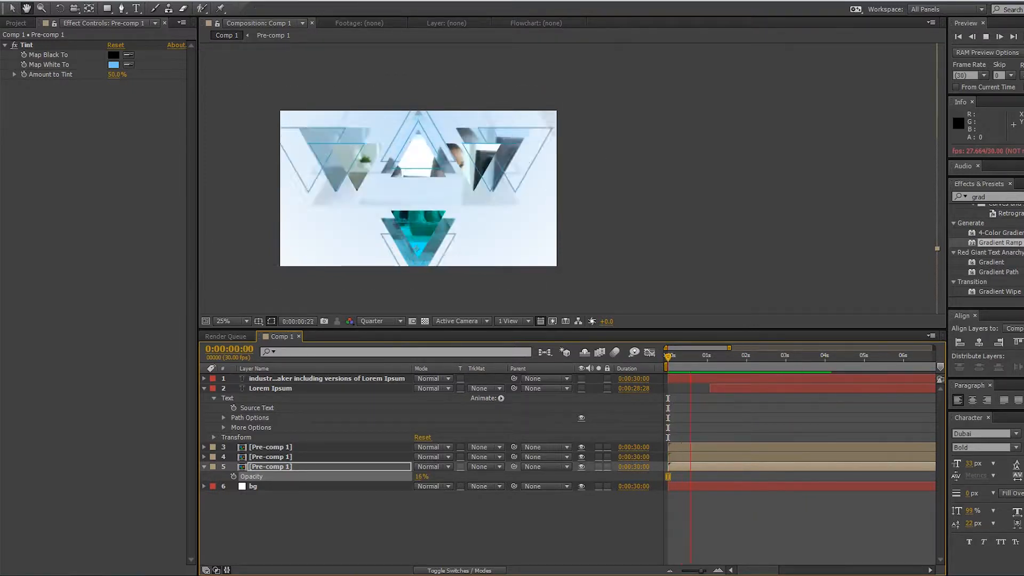
{"action": "key", "text": "space"}
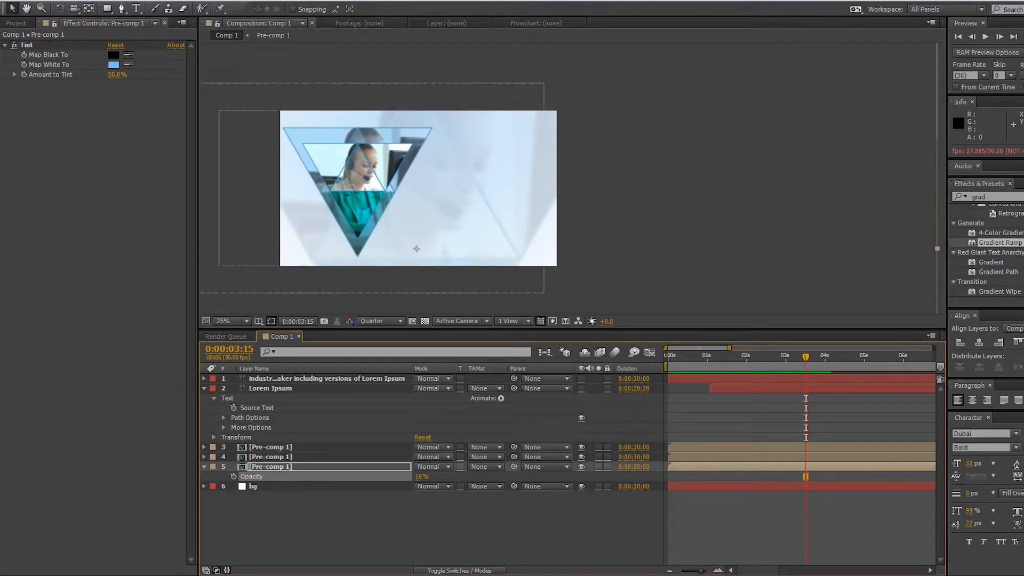
{"action": "left_click", "coordinate": [416, 249]}
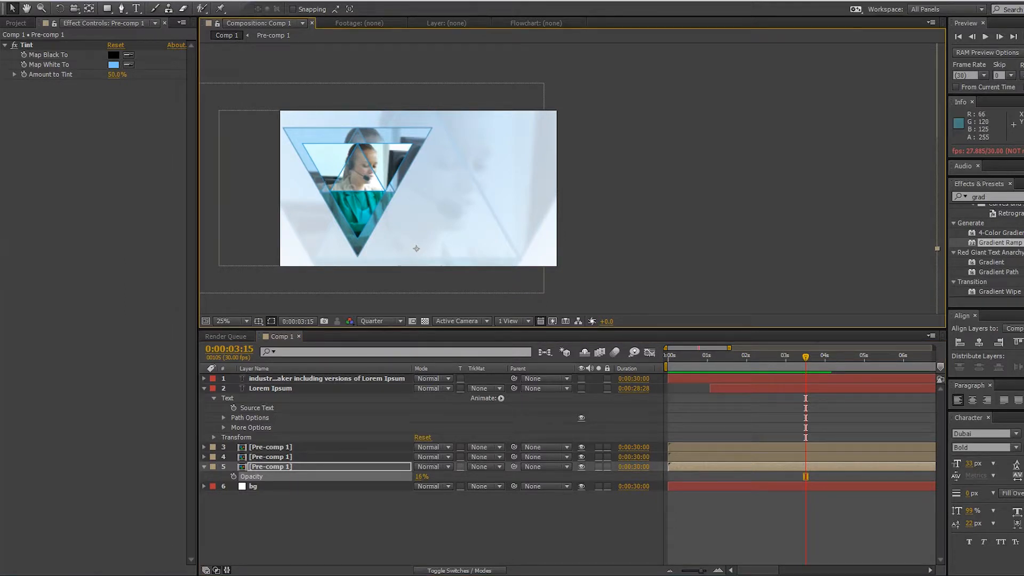
Make the Lorem Ipsum title layer visible and place it beside the lower part of the triangle
{"action": "left_click", "coordinate": [270, 388]}
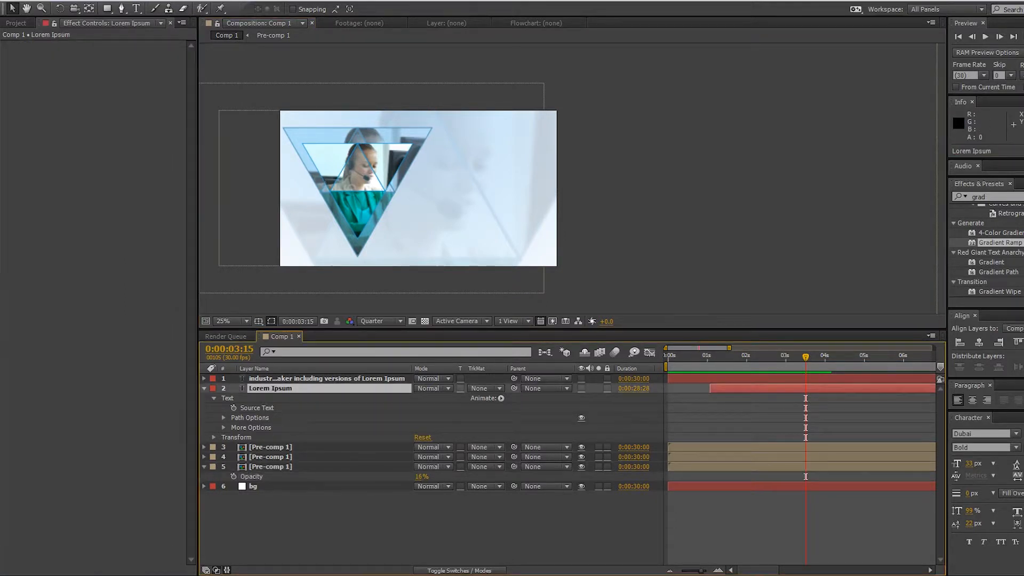
{"action": "left_click", "coordinate": [326, 378]}
{"action": "left_click", "coordinate": [270, 388]}
{"action": "left_click", "coordinate": [581, 388]}
{"action": "left_click_drag", "start_coordinate": [474, 198], "coordinate": [450, 202]}
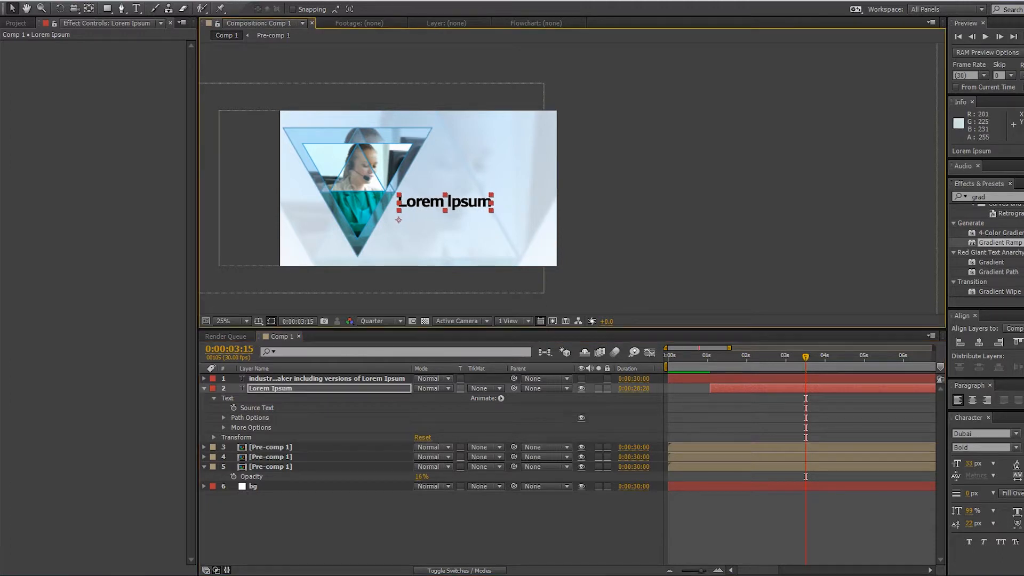
Make the paragraph text layer visible and move it up closer beneath the Lorem Ipsum title
{"action": "left_click", "coordinate": [327, 379]}
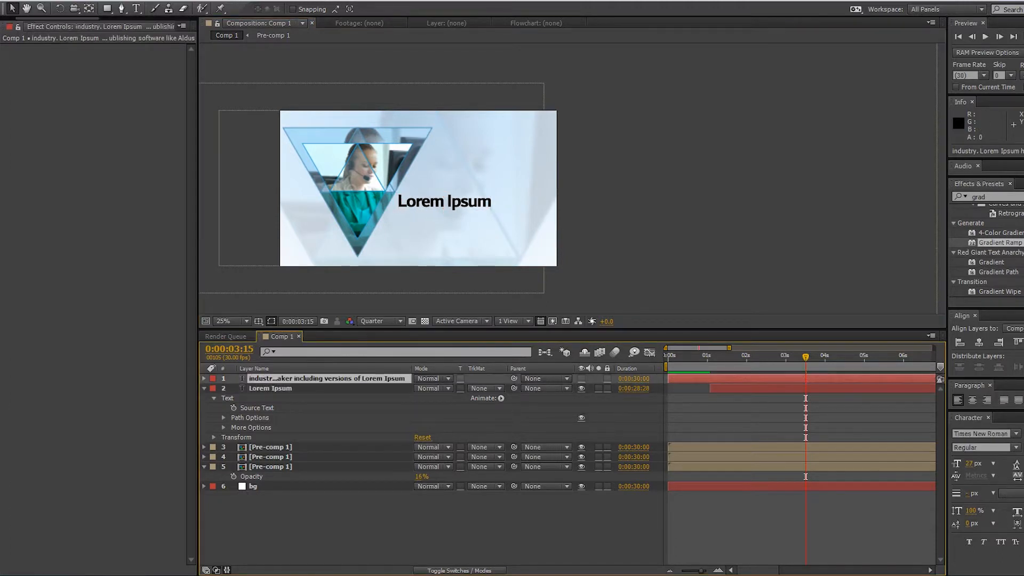
{"action": "left_click", "coordinate": [581, 378]}
{"action": "scroll", "coordinate": [436, 230], "scroll_direction": "up", "scroll_amount": 2}
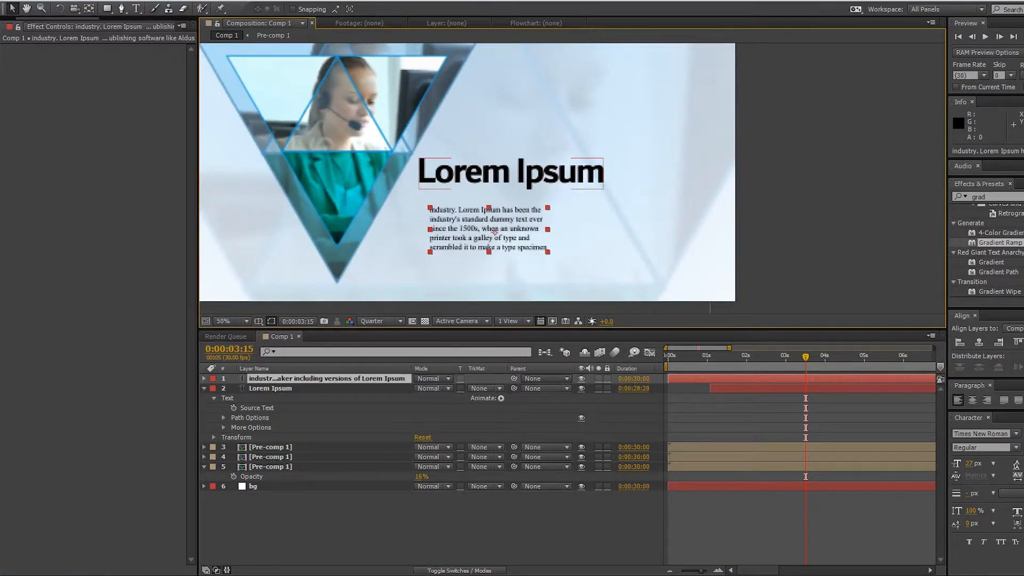
{"action": "left_click_drag", "start_coordinate": [495, 230], "coordinate": [484, 212]}
Scale the paragraph text to 138% and align its left edge with the title directly beneath it
{"action": "key", "text": "s"}
{"action": "left_click_drag", "start_coordinate": [433, 389], "coordinate": [453, 388]}
{"action": "left_click_drag", "start_coordinate": [485, 213], "coordinate": [506, 220]}
{"action": "scroll", "coordinate": [506, 219], "scroll_direction": "down", "scroll_amount": 1}
{"action": "left_click", "coordinate": [586, 235]}
{"action": "left_click_drag", "start_coordinate": [587, 235], "coordinate": [579, 242]}
{"action": "left_click_drag", "start_coordinate": [540, 190], "coordinate": [537, 197]}
With no layer selected at 0:00:04:06, draw a wide rectangle shape around the Lorem Ipsum title, overlapping the triangle's edge
{"action": "key", "text": "space"}
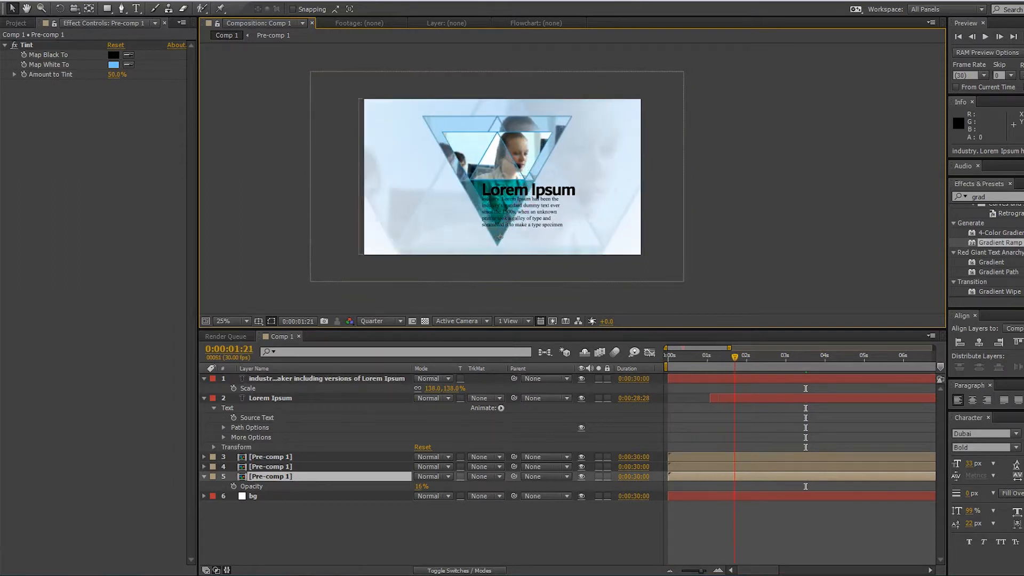
{"action": "left_click", "coordinate": [832, 357]}
{"action": "scroll", "coordinate": [504, 202], "scroll_direction": "up", "scroll_amount": 1}
{"action": "left_click_drag", "start_coordinate": [503, 203], "coordinate": [539, 208]}
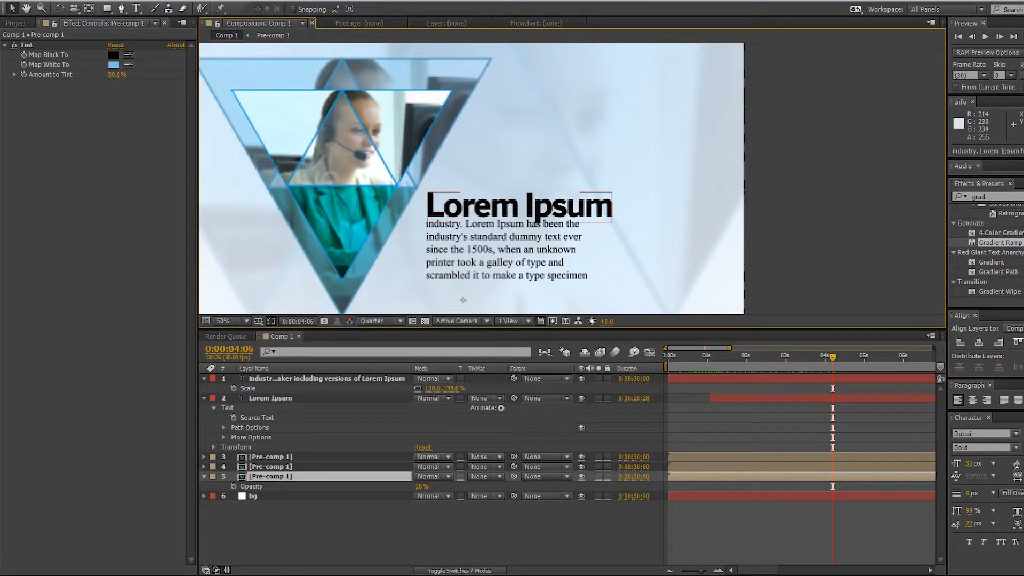
{"action": "left_click", "coordinate": [652, 205]}
{"action": "left_click", "coordinate": [789, 213]}
{"action": "key", "text": "g"}
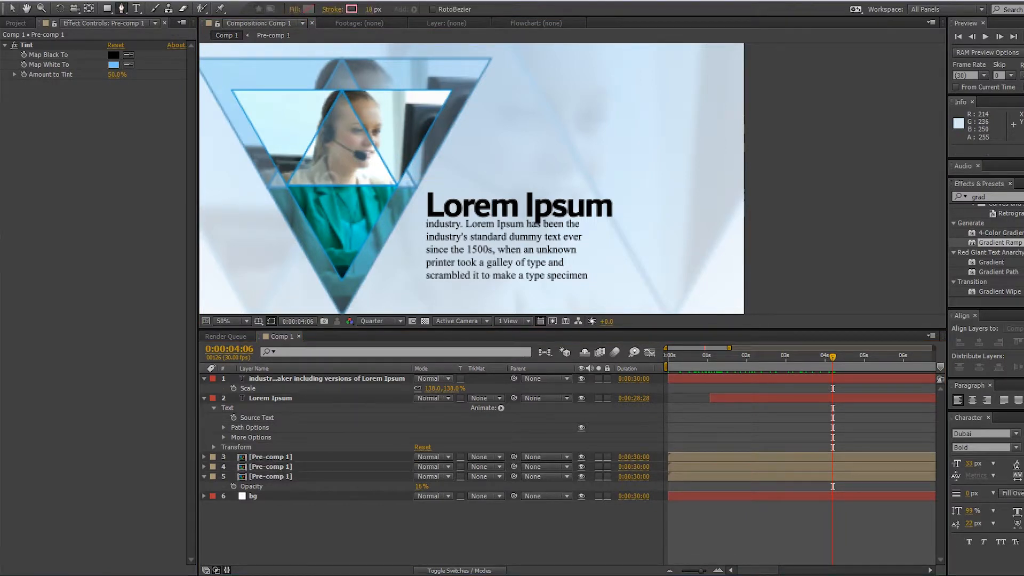
{"action": "key", "text": "q"}
{"action": "left_click_drag", "start_coordinate": [358, 176], "coordinate": [650, 228]}
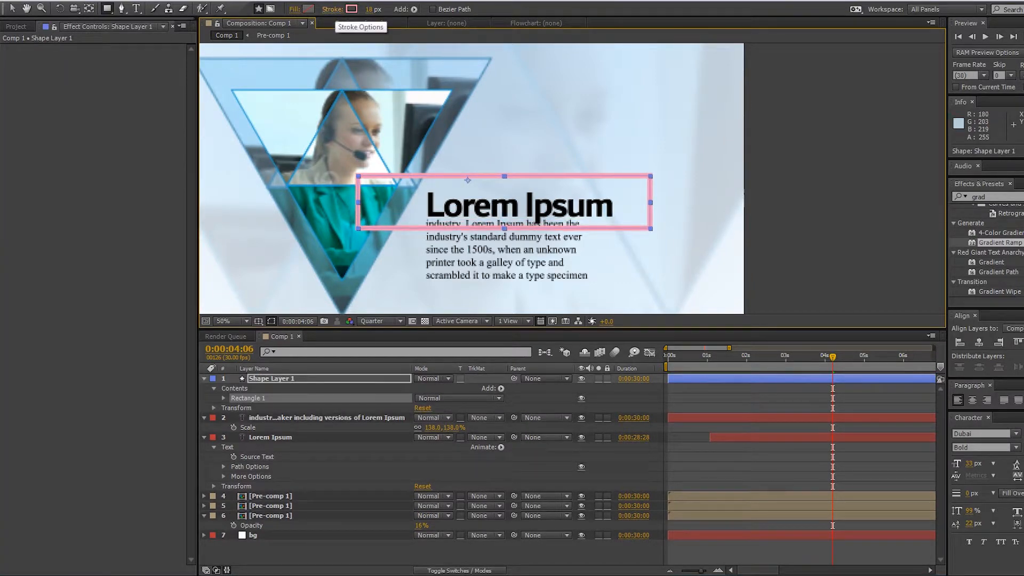
Remove the rectangle's stroke and give it a solid light blue fill
{"action": "left_click", "coordinate": [332, 9]}
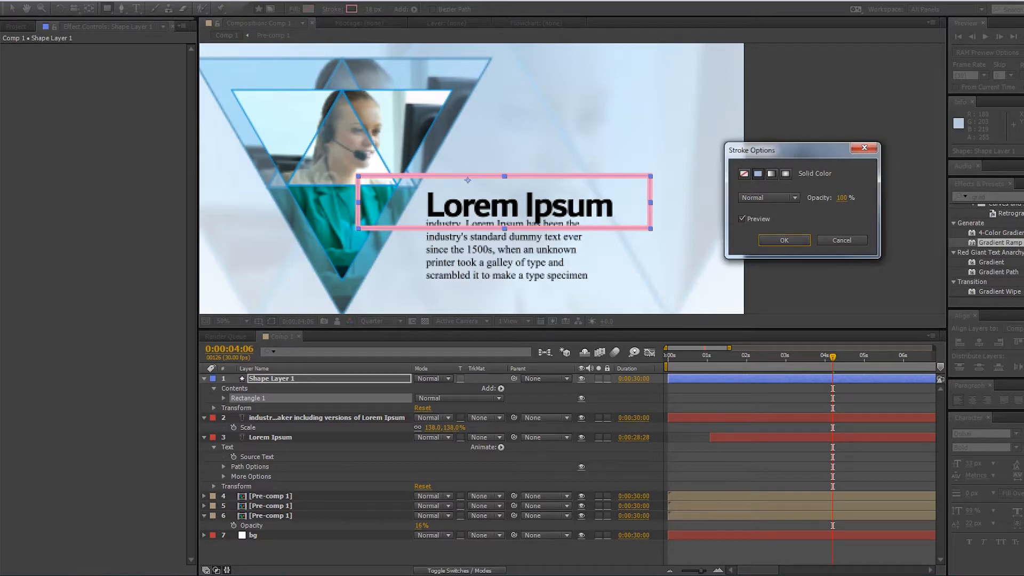
{"action": "left_click", "coordinate": [784, 240]}
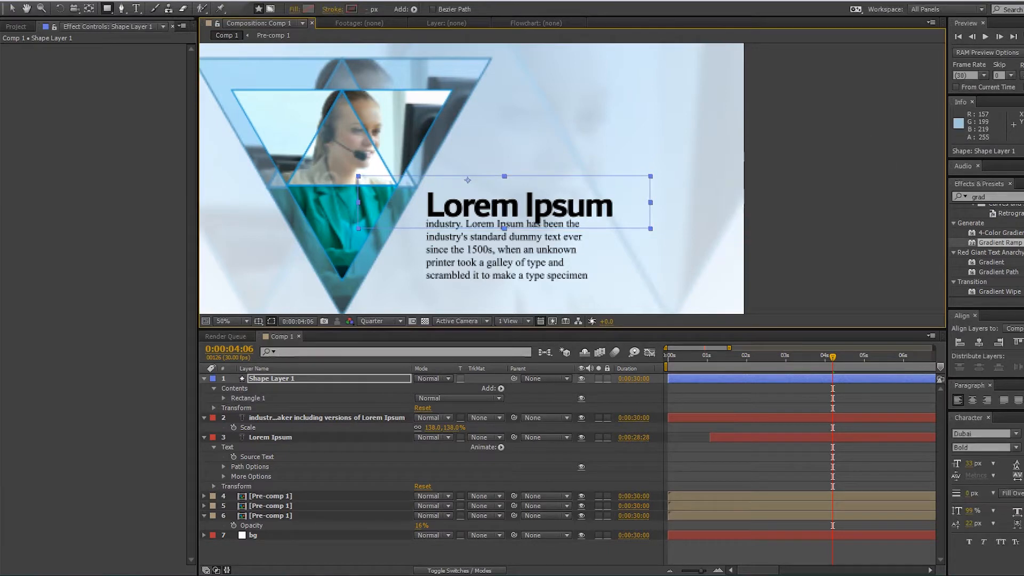
{"action": "left_click", "coordinate": [295, 9]}
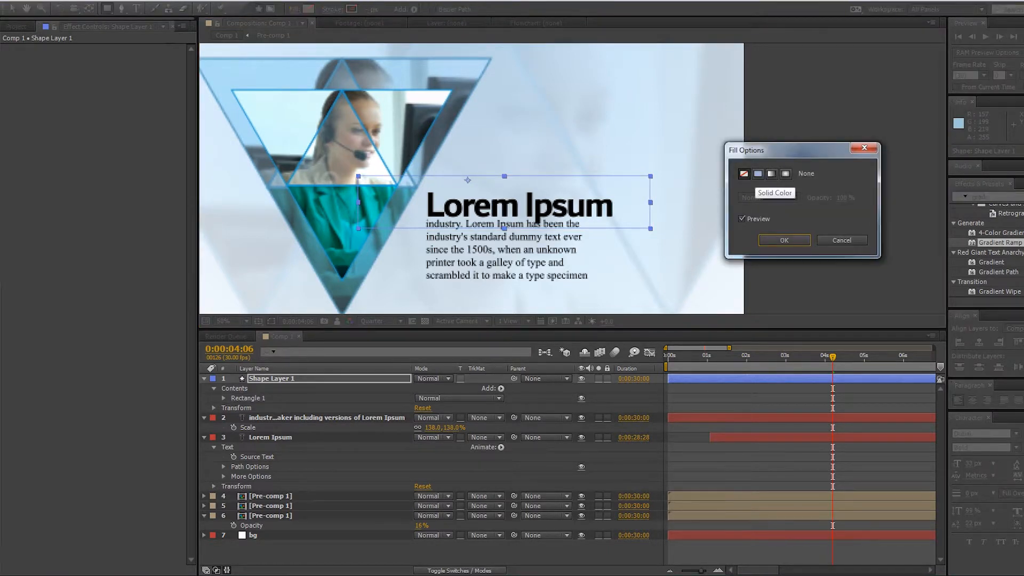
{"action": "left_click", "coordinate": [758, 174]}
{"action": "key", "text": "Return"}
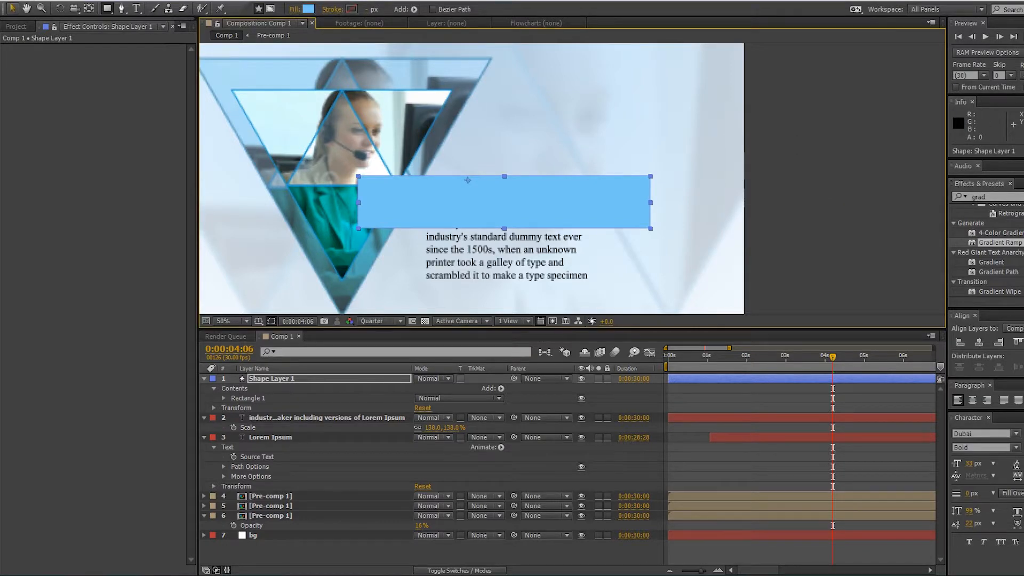
Move the rectangle's shape layer below the Lorem Ipsum title layer in the layer stack
{"action": "key", "text": "v"}
{"action": "left_click_drag", "start_coordinate": [271, 379], "coordinate": [273, 491]}
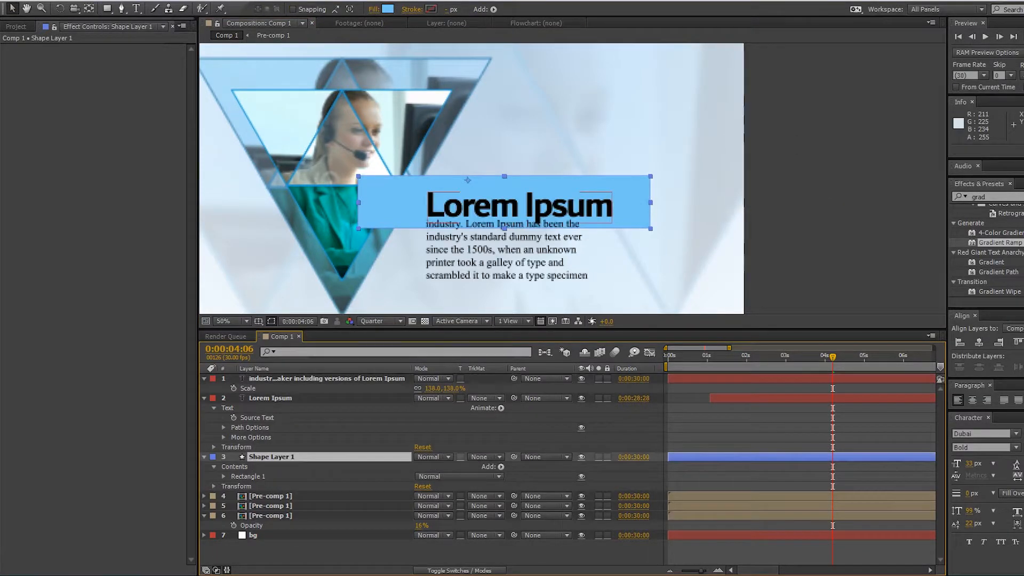
Move the blue rectangle down slightly so it sits centred behind the Lorem Ipsum title, and collapse its layer properties
{"action": "mouse_move", "coordinate": [411, 202]}
{"action": "left_mouse_down"}
{"action": "mouse_move", "coordinate": [401, 216]}
{"action": "mouse_move", "coordinate": [395, 209]}
{"action": "mouse_move", "coordinate": [411, 209]}
{"action": "left_mouse_up"}
{"action": "left_click", "coordinate": [272, 457]}
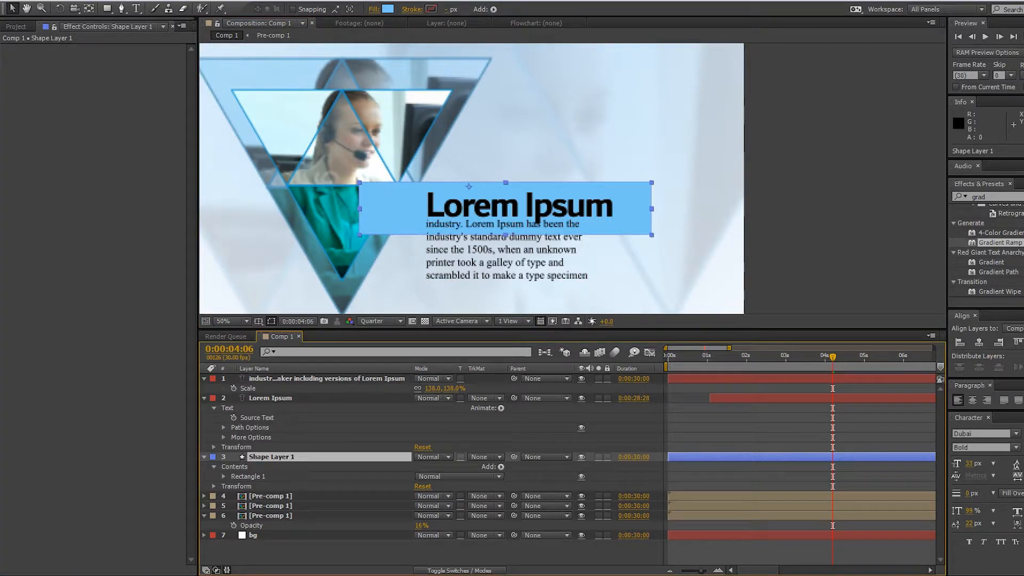
{"action": "key", "text": "u"}
{"action": "left_click", "coordinate": [204, 456]}
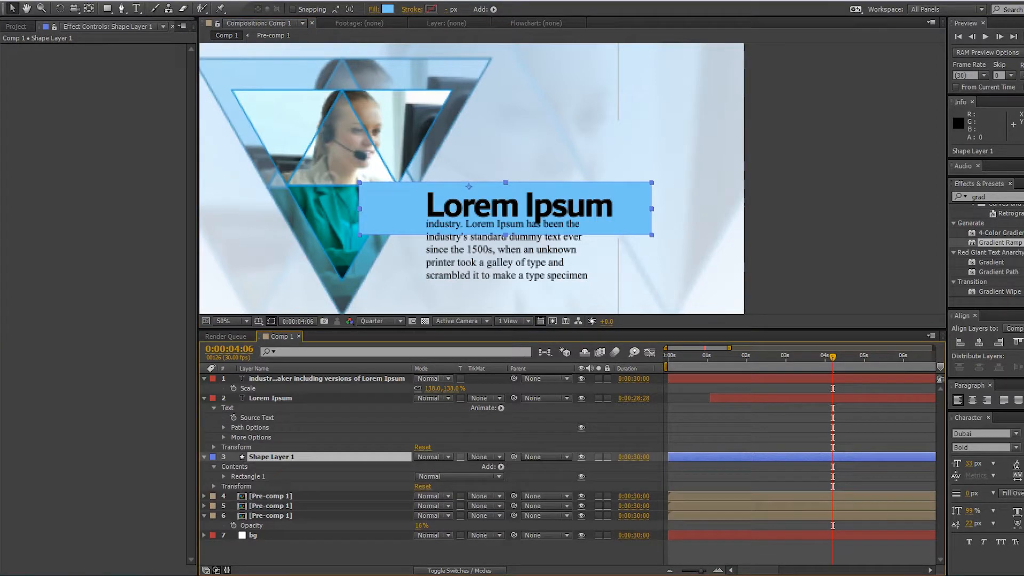
{"action": "left_click", "coordinate": [204, 457]}
{"action": "left_click", "coordinate": [298, 545]}
{"action": "left_click", "coordinate": [271, 457]}
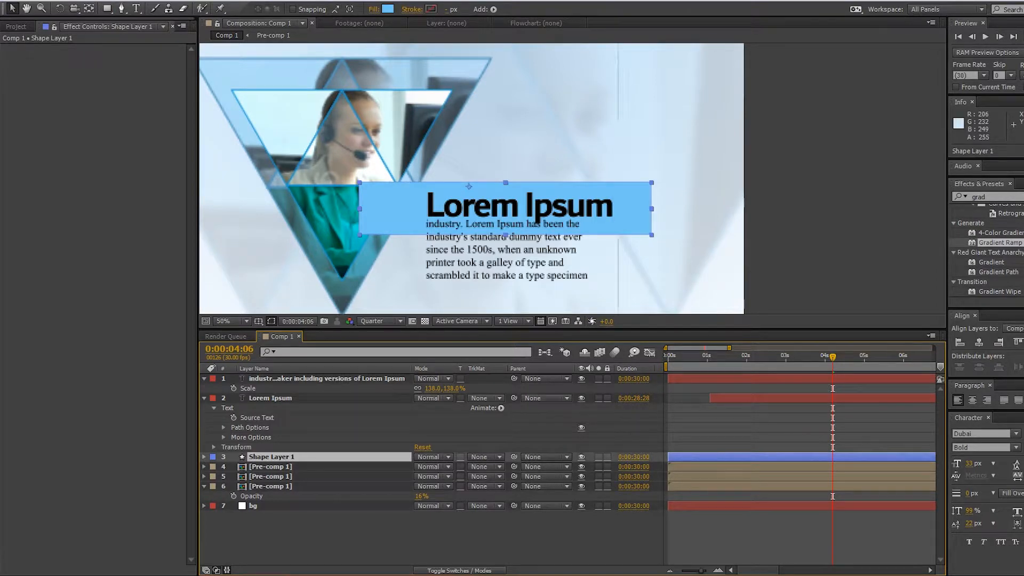
{"action": "left_click", "coordinate": [299, 545]}
{"action": "left_click", "coordinate": [272, 457]}
With the Pen tool, draw a closed four-point shape with a slanted left edge over the rectangle's right end, within Shape Layer 1
{"action": "left_click", "coordinate": [121, 8]}
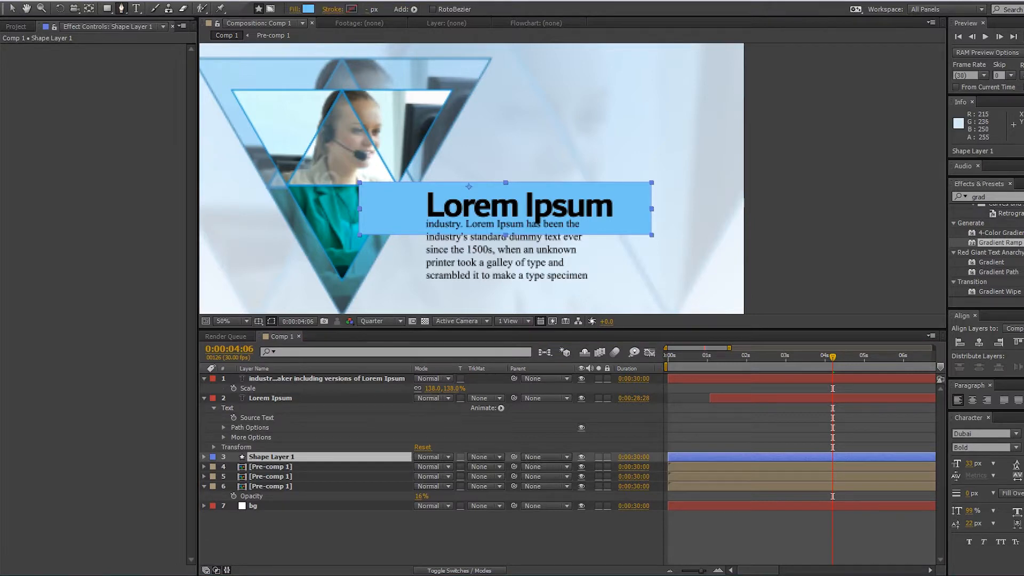
{"action": "left_click", "coordinate": [652, 166]}
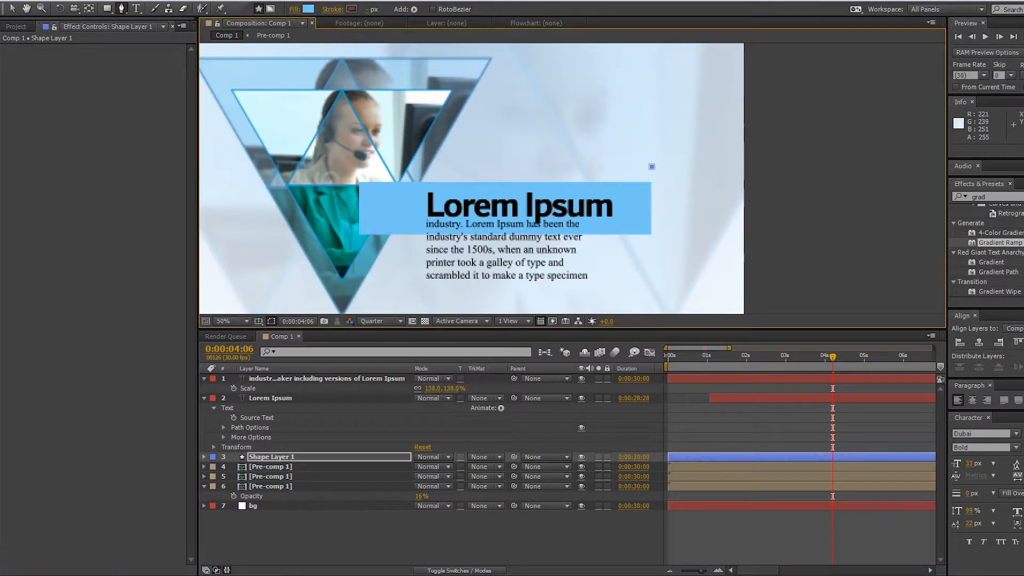
{"action": "left_click", "coordinate": [600, 253]}
{"action": "left_click", "coordinate": [687, 252]}
{"action": "left_click", "coordinate": [695, 173]}
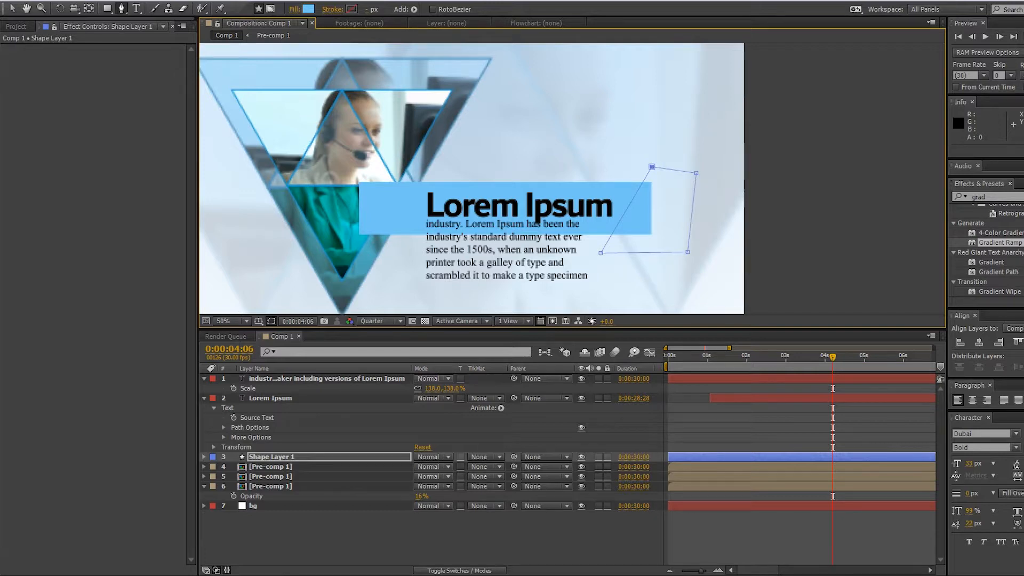
{"action": "left_click", "coordinate": [652, 167]}
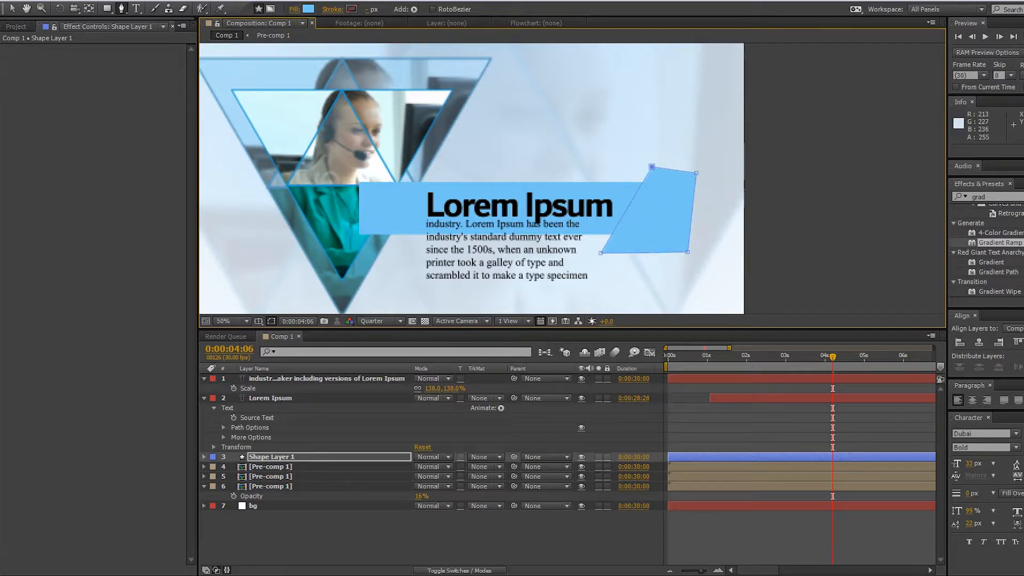
Add Merge Paths to the contents of Shape Layer 1 and set its mode to Subtract
{"action": "left_click", "coordinate": [203, 456]}
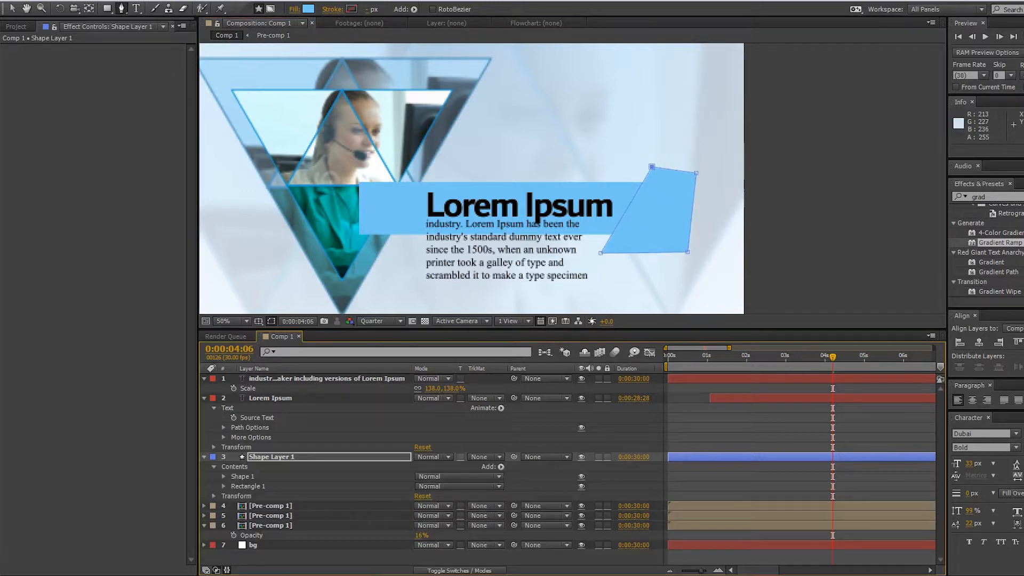
{"action": "left_click", "coordinate": [234, 466]}
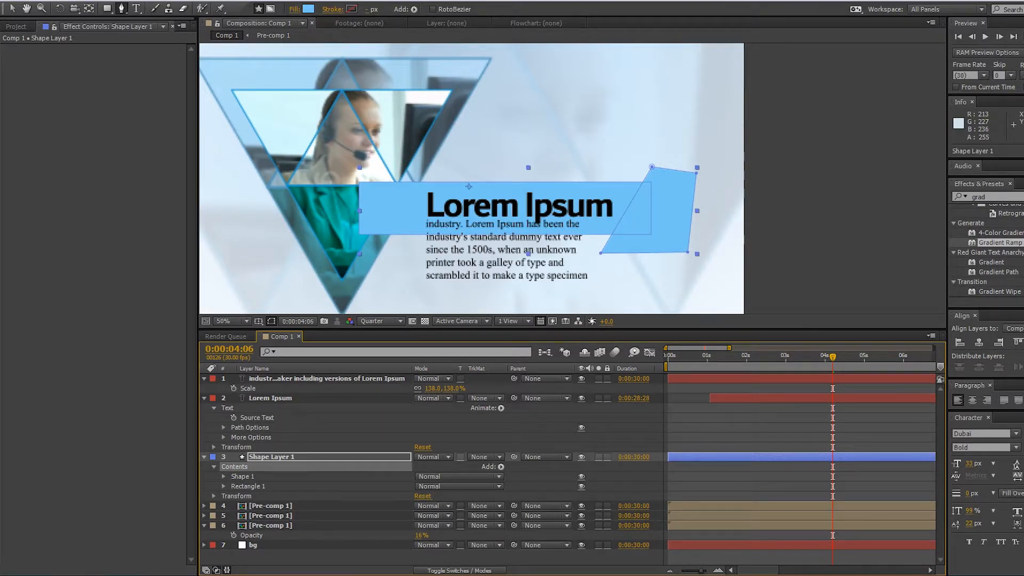
{"action": "left_click", "coordinate": [501, 467]}
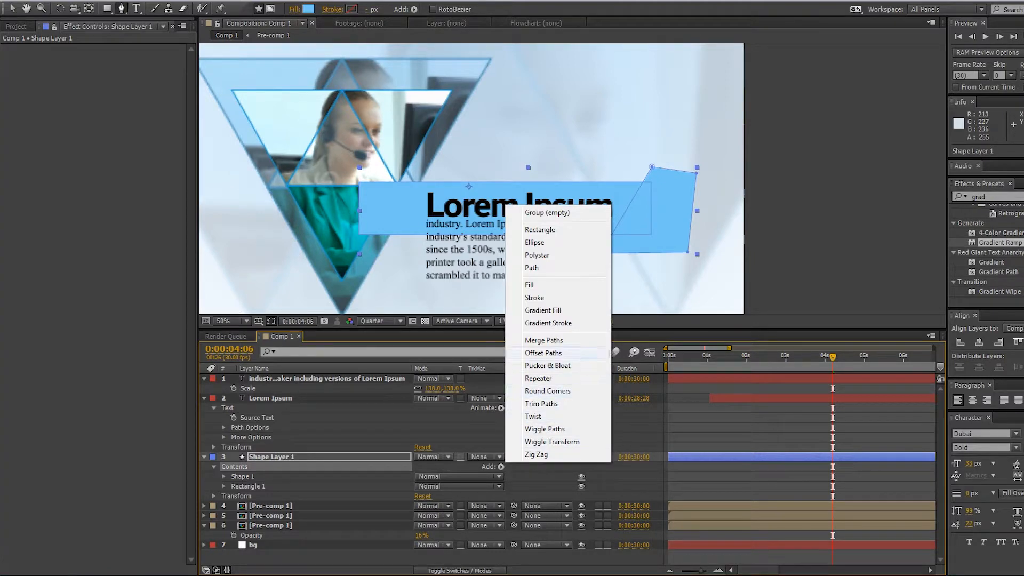
{"action": "left_click", "coordinate": [543, 339]}
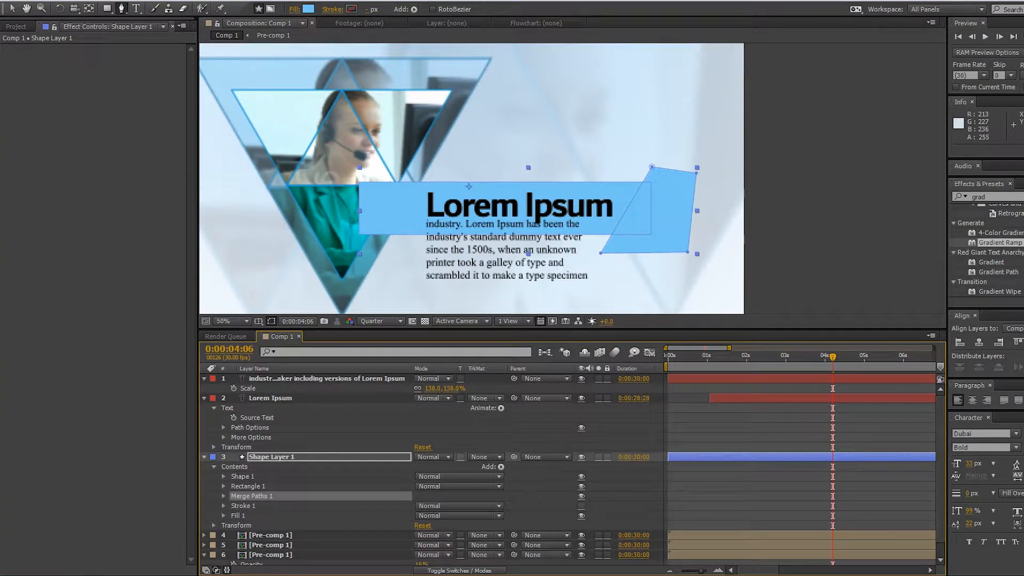
{"action": "left_click", "coordinate": [224, 495]}
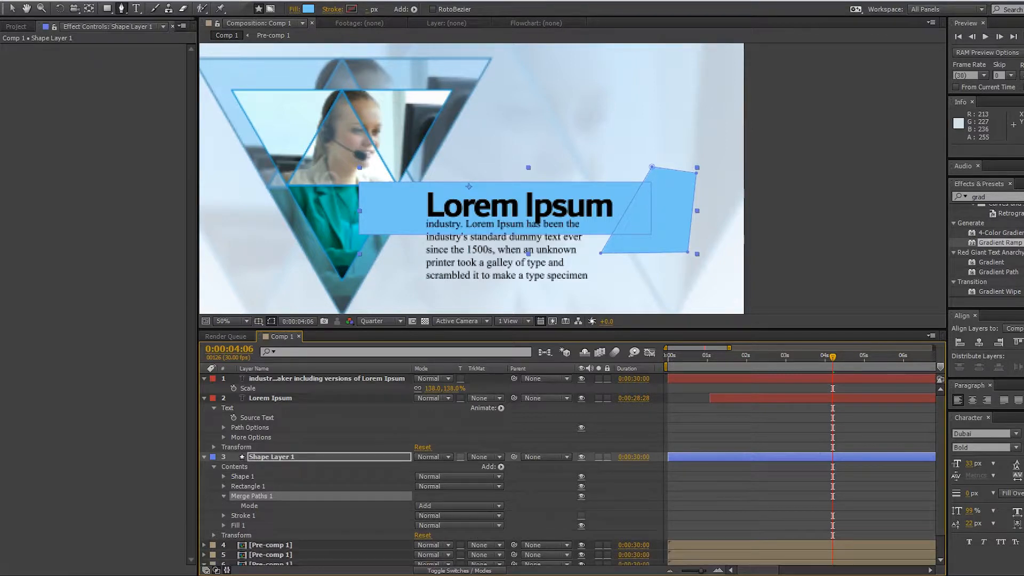
{"action": "left_click", "coordinate": [458, 506]}
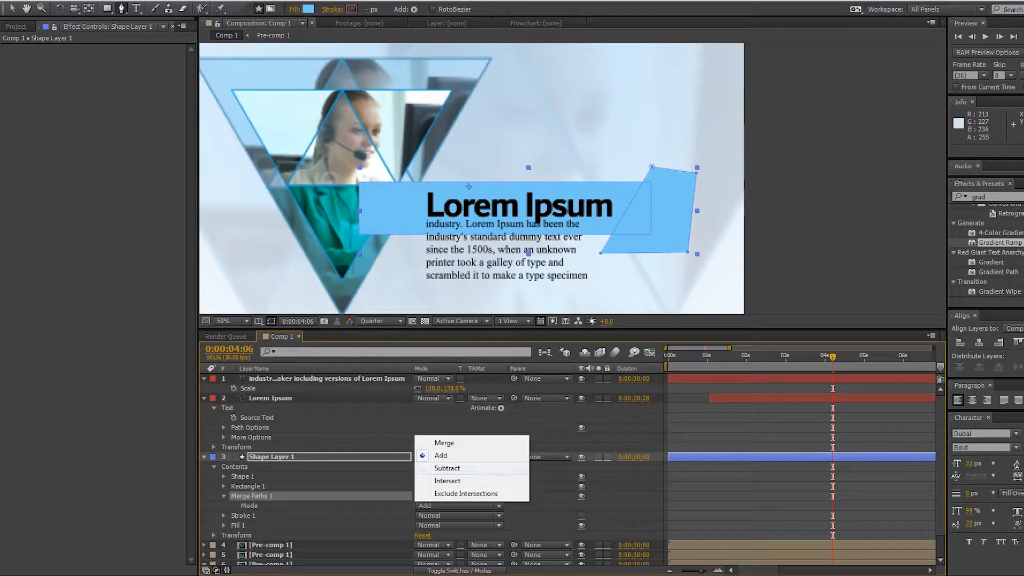
{"action": "left_click", "coordinate": [446, 467]}
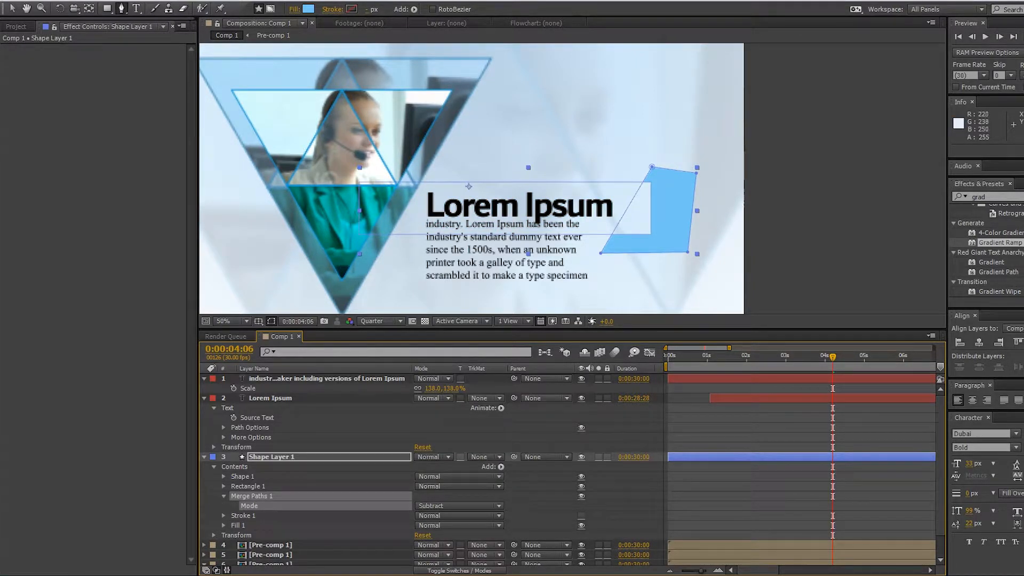
{"action": "key", "text": "v"}
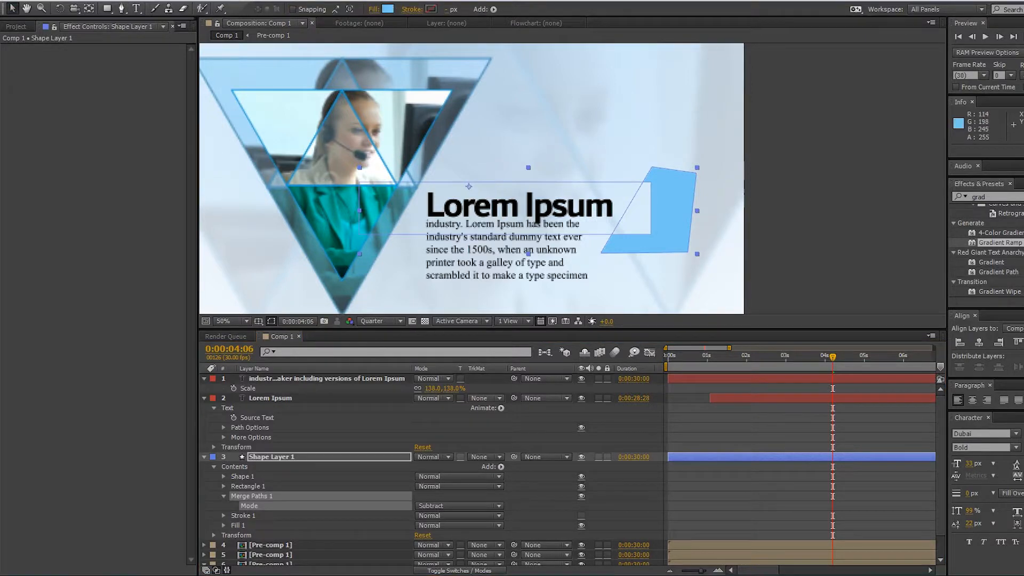
Move Rectangle 1 above Shape 1 in the layer contents so the slanted shape cuts the bar's right end
{"action": "left_click", "coordinate": [248, 487]}
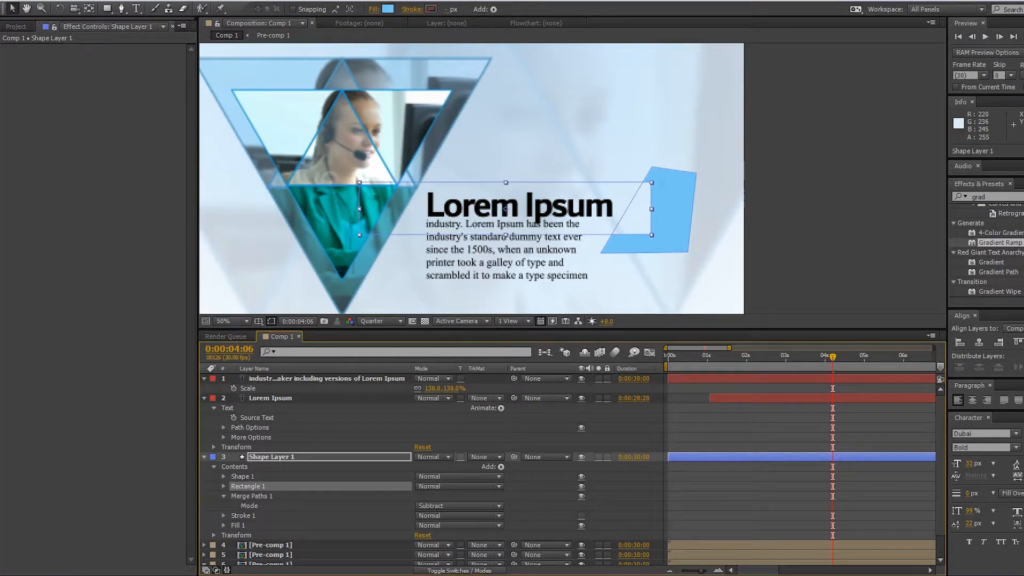
{"action": "left_click_drag", "start_coordinate": [248, 486], "coordinate": [248, 472]}
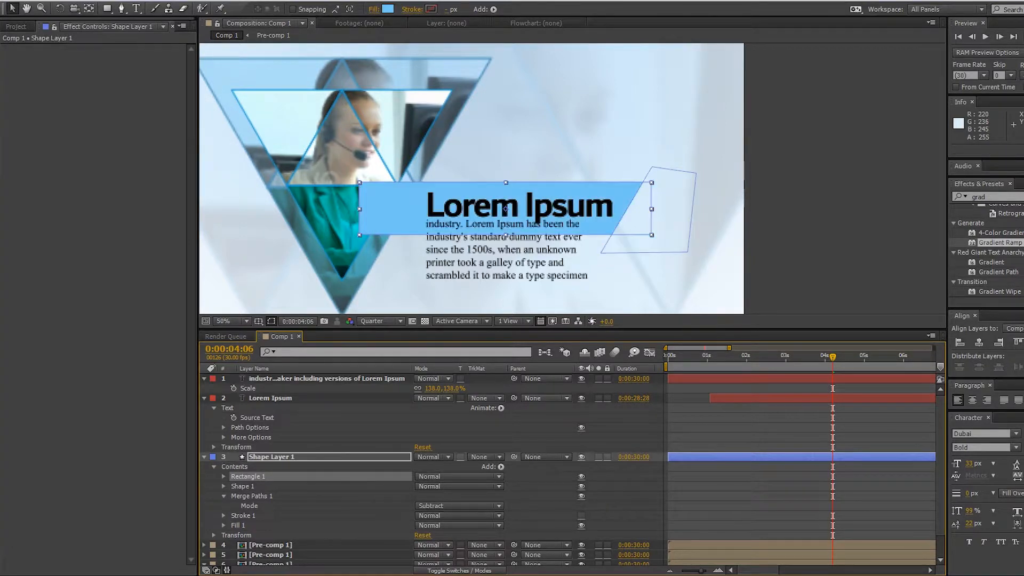
{"action": "left_click", "coordinate": [459, 102]}
{"action": "scroll", "coordinate": [460, 101], "scroll_direction": "down", "scroll_amount": 1}
{"action": "scroll", "coordinate": [459, 102], "scroll_direction": "up", "scroll_amount": 1}
{"action": "left_click_drag", "start_coordinate": [459, 101], "coordinate": [487, 108]}
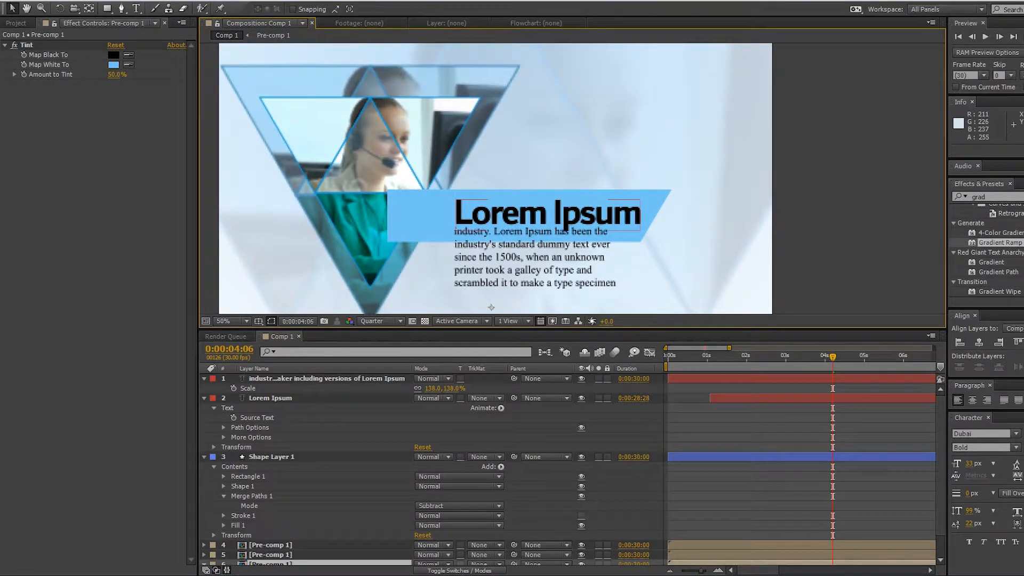
Show only the keyframed properties of all layers and place Shape Layer 1 between the two animated Pre-comp 1 layers
{"action": "key", "text": "ctrl+a"}
{"action": "key", "text": "u"}
{"action": "left_click", "coordinate": [469, 506]}
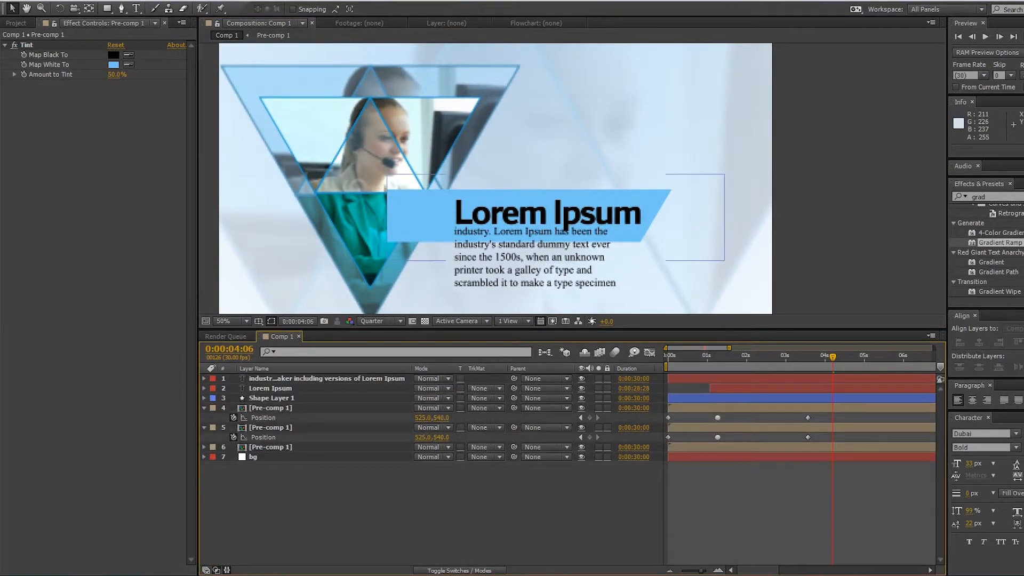
{"action": "left_click", "coordinate": [272, 398]}
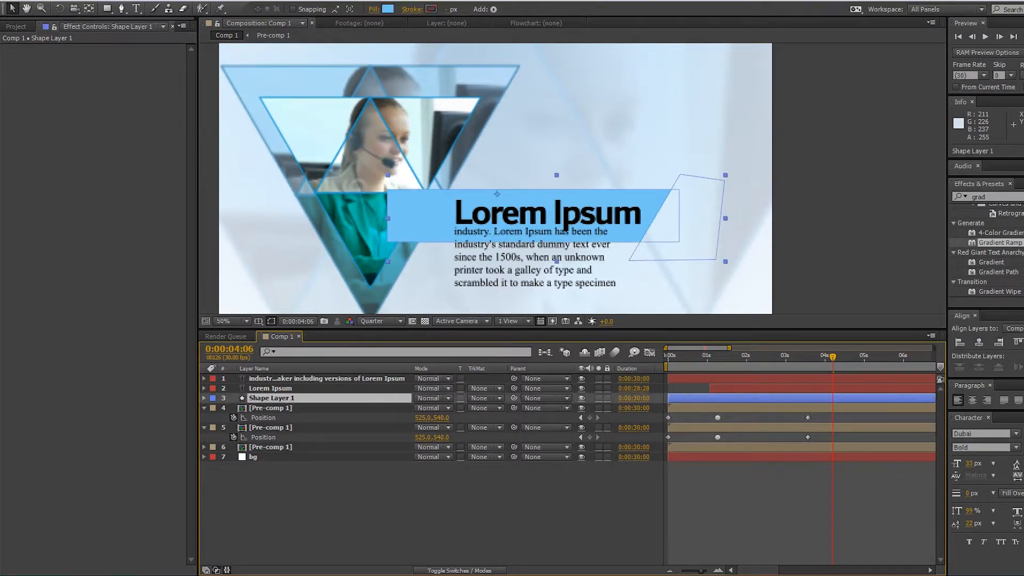
{"action": "left_click_drag", "start_coordinate": [272, 399], "coordinate": [273, 422]}
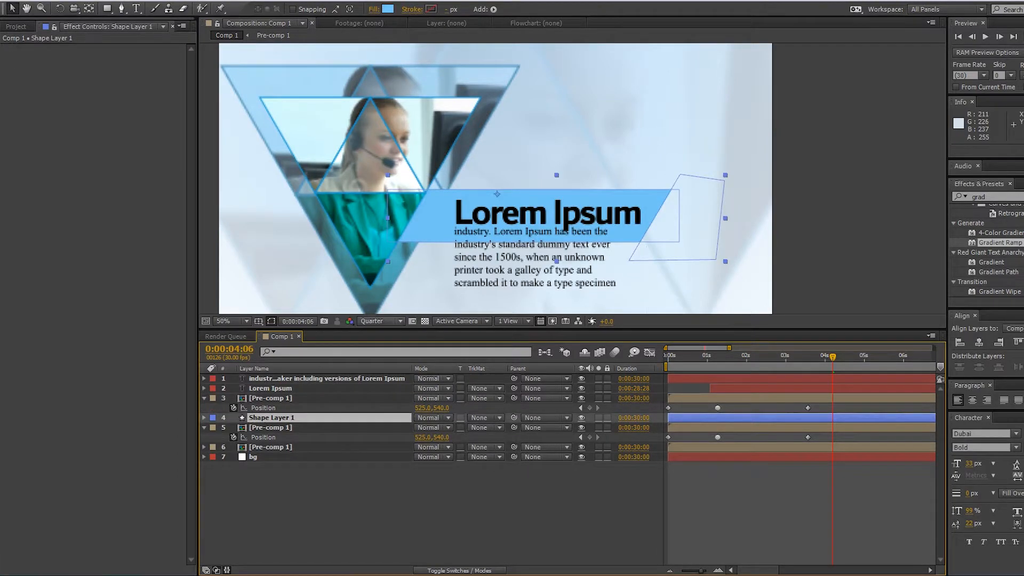
Play the composition from the start to review the triangle's movement against the title bar, and show Shape Layer 1's Position
{"action": "key", "text": "Home"}
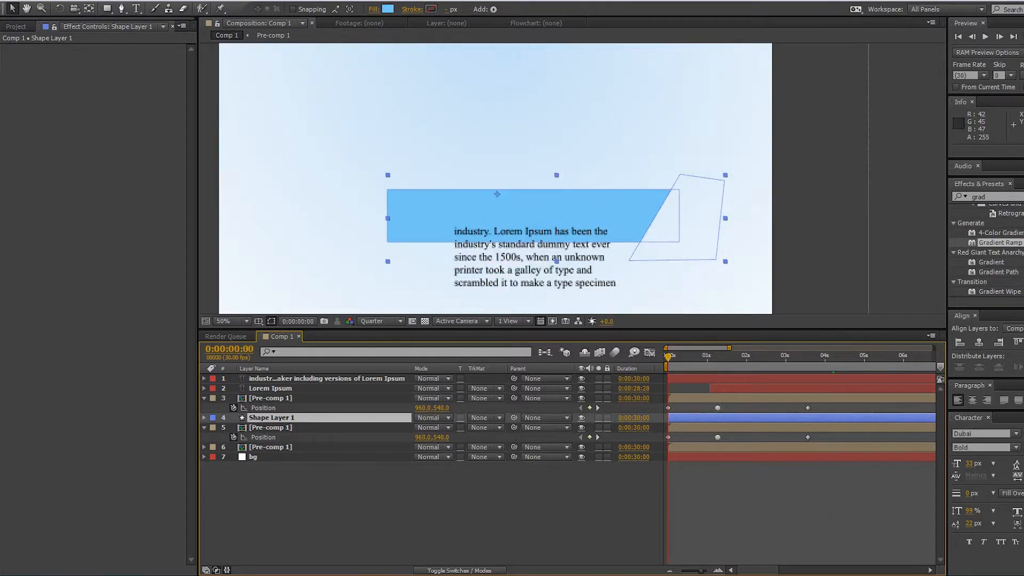
{"action": "scroll", "coordinate": [572, 179], "scroll_direction": "down", "scroll_amount": 2}
{"action": "key", "text": "space"}
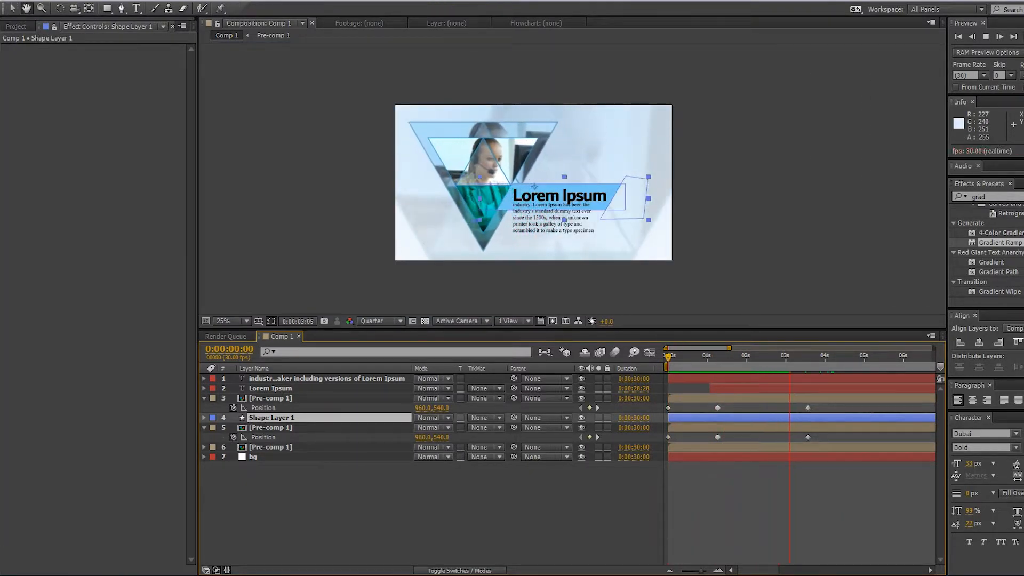
{"action": "key", "text": "space"}
{"action": "scroll", "coordinate": [571, 179], "scroll_direction": "up", "scroll_amount": 2}
{"action": "left_click_drag", "start_coordinate": [572, 187], "coordinate": [565, 186]}
{"action": "left_click", "coordinate": [341, 501]}
{"action": "left_click", "coordinate": [271, 418]}
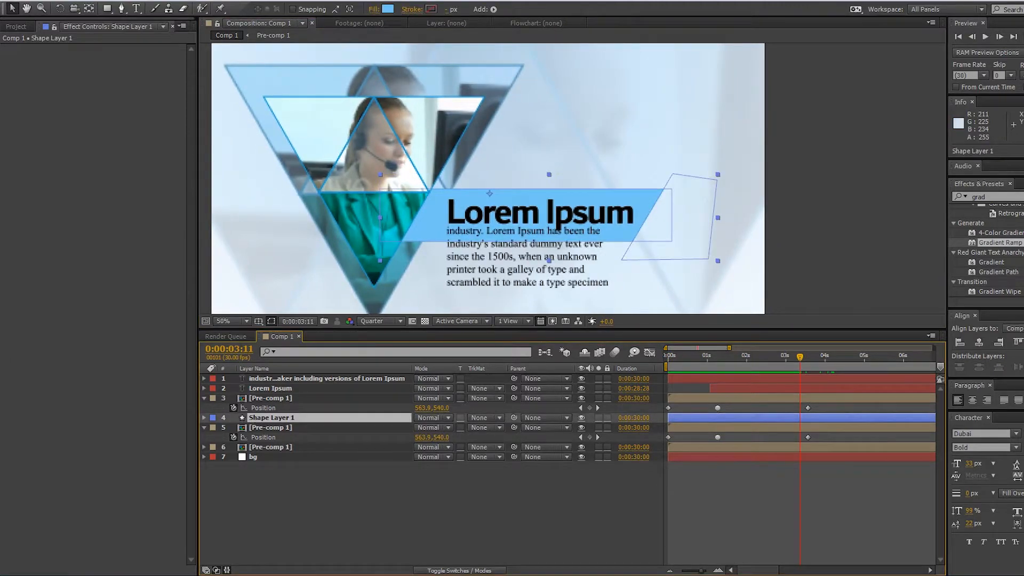
{"action": "key", "text": "p"}
{"action": "key", "text": "KP_0"}
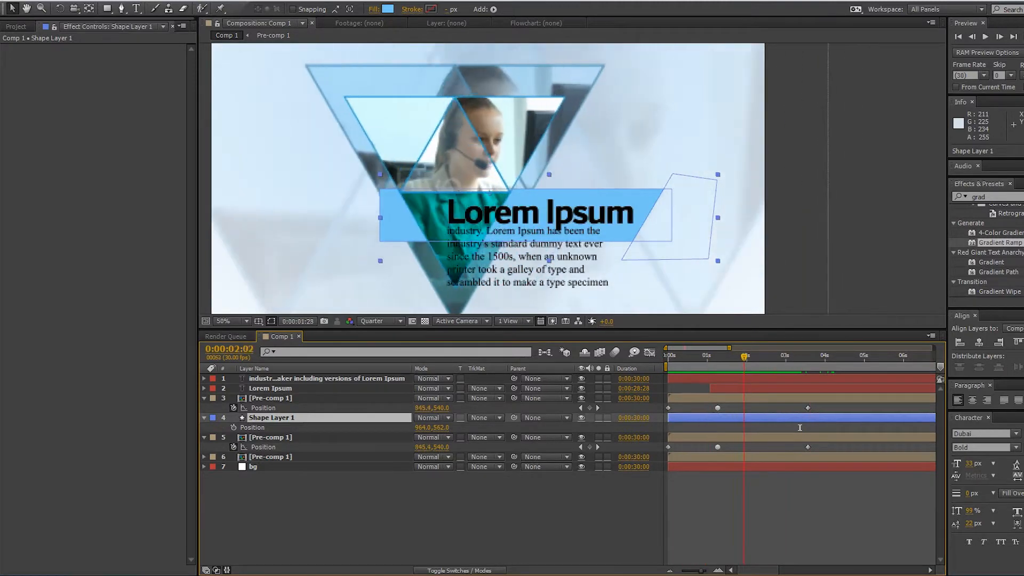
At 0:00:03:24, unlink the Size dimensions of Rectangle Path 1 in Shape Layer 1 and add a Size keyframe
{"action": "left_click_drag", "start_coordinate": [797, 427], "coordinate": [816, 427]}
{"action": "left_click", "coordinate": [817, 428]}
{"action": "left_click", "coordinate": [816, 428]}
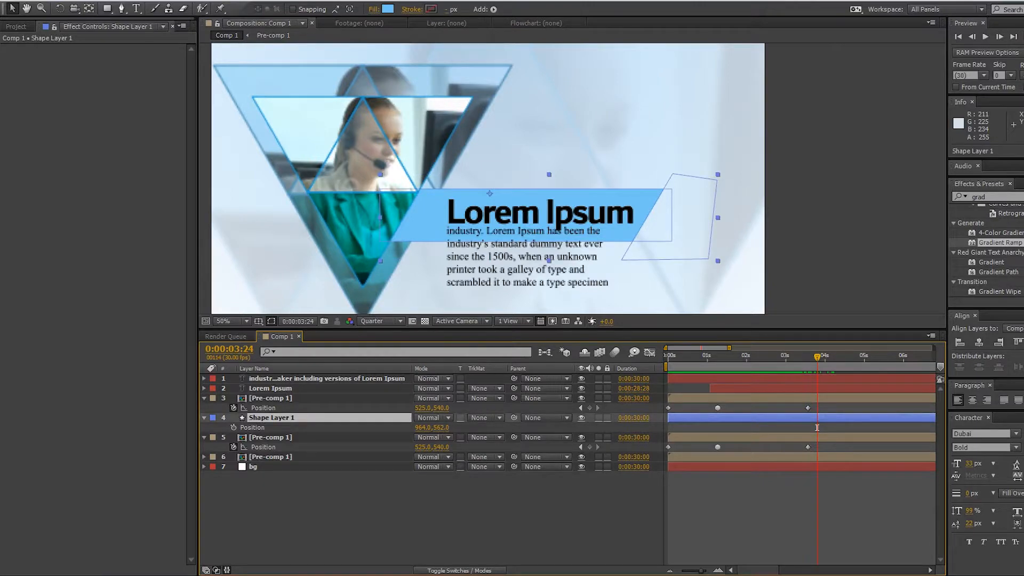
{"action": "left_click", "coordinate": [203, 417]}
{"action": "left_click", "coordinate": [204, 417]}
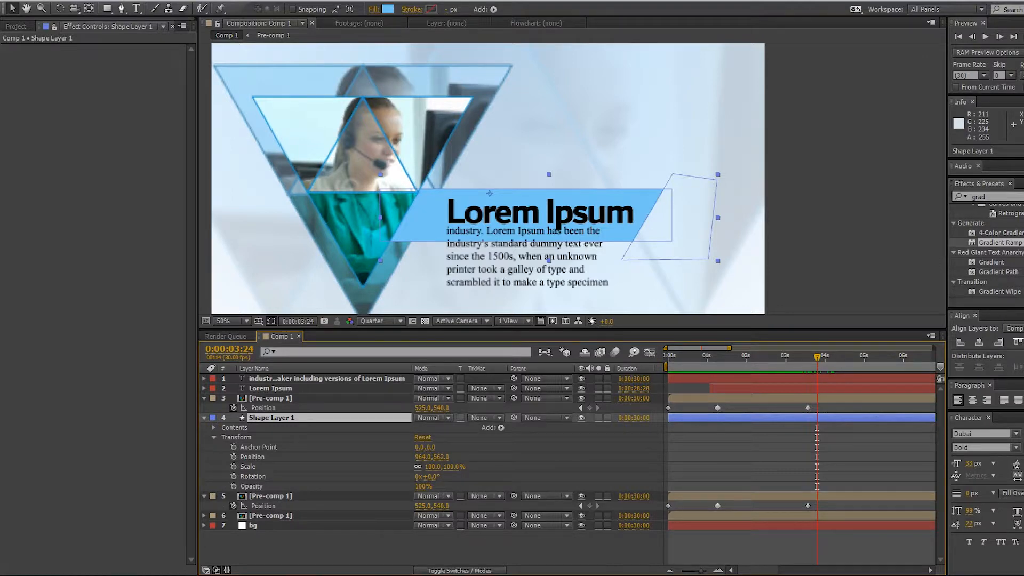
{"action": "left_click", "coordinate": [213, 427]}
{"action": "left_click", "coordinate": [224, 437]}
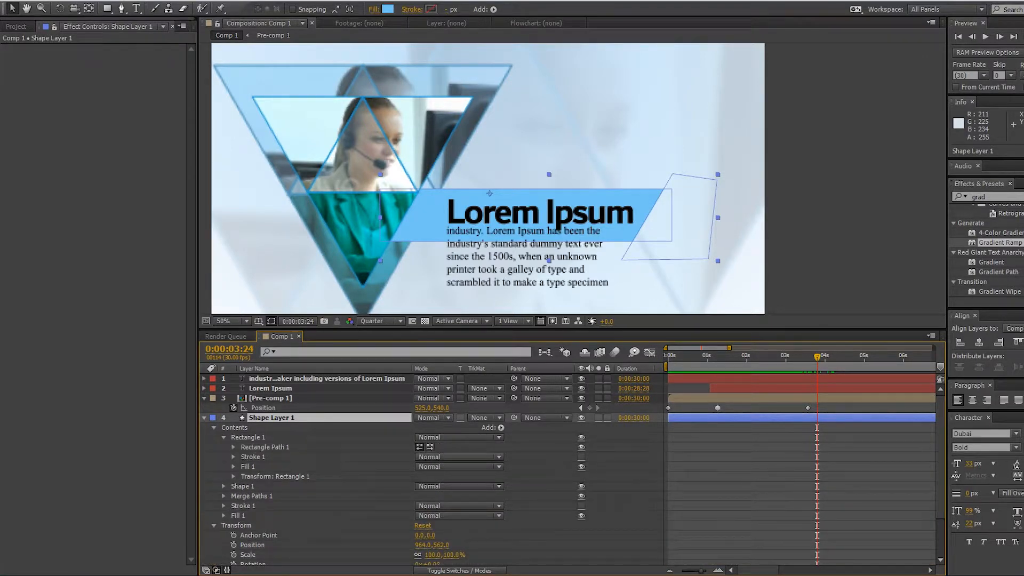
{"action": "left_click", "coordinate": [233, 447]}
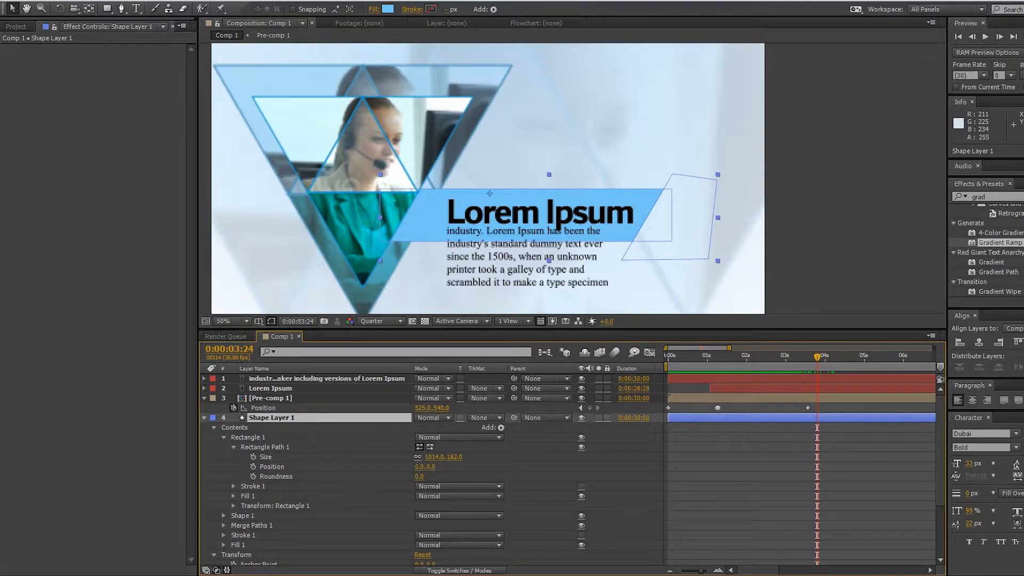
{"action": "left_click", "coordinate": [417, 457]}
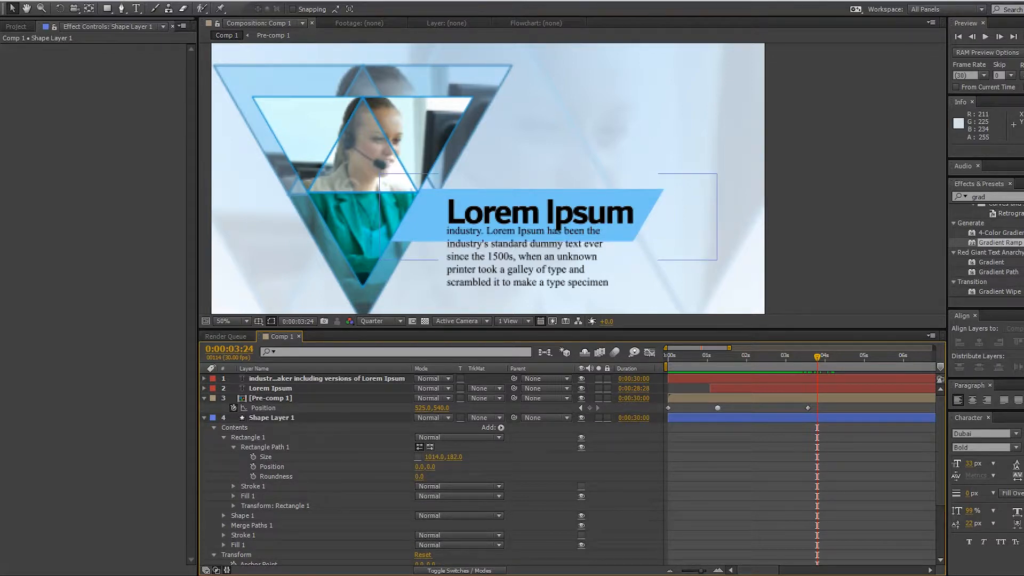
{"action": "left_click", "coordinate": [253, 457]}
Move the rectangle's Size keyframe to just before the 3-second mark and set the current time to 0:00:02:11
{"action": "mouse_move", "coordinate": [817, 356]}
{"action": "left_mouse_down"}
{"action": "mouse_move", "coordinate": [734, 356]}
{"action": "mouse_move", "coordinate": [797, 356]}
{"action": "left_mouse_up"}
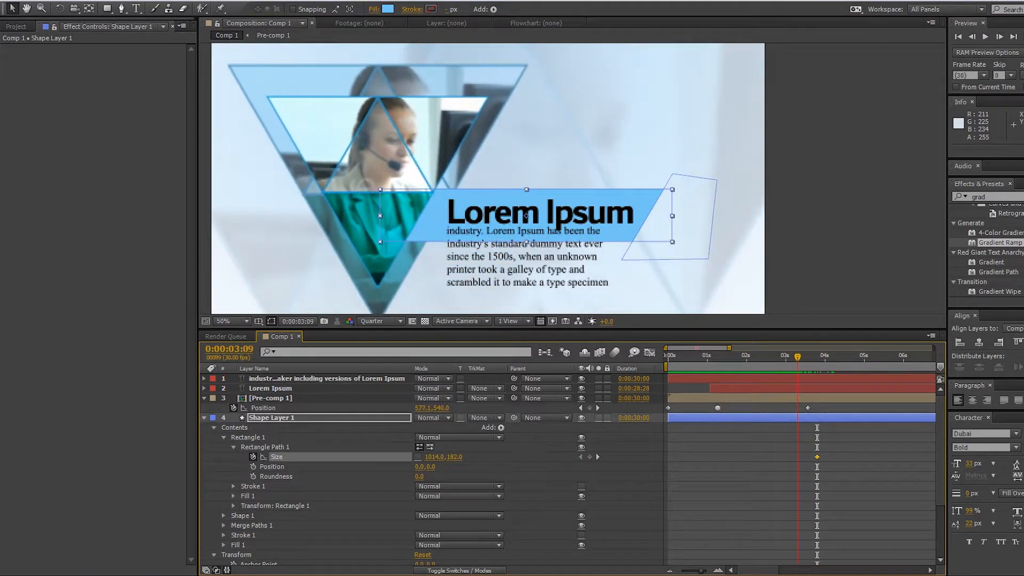
{"action": "left_click_drag", "start_coordinate": [817, 457], "coordinate": [797, 457]}
{"action": "left_click_drag", "start_coordinate": [797, 356], "coordinate": [761, 357]}
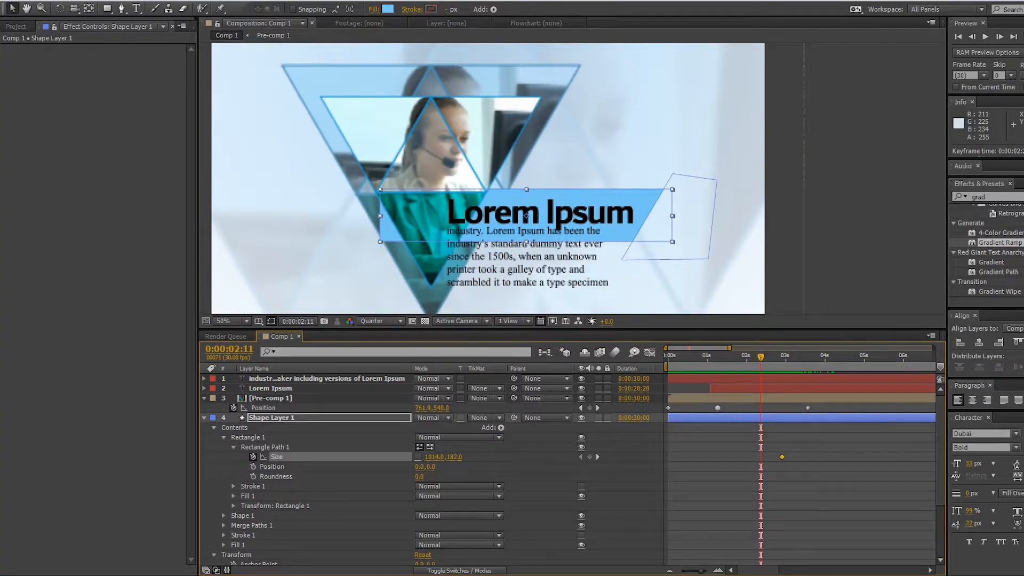
{"action": "left_click_drag", "start_coordinate": [435, 457], "coordinate": [419, 457]}
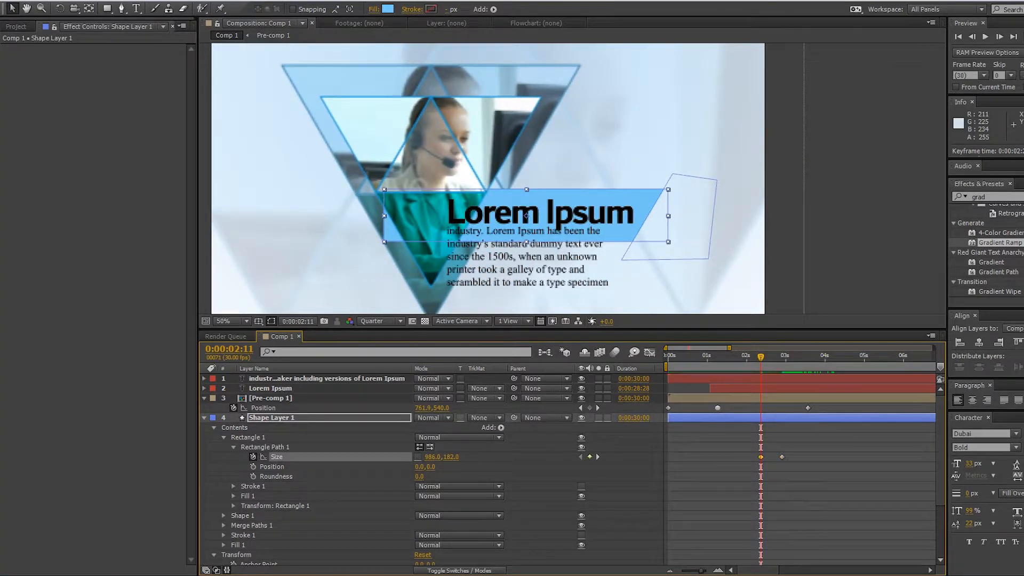
{"action": "key", "text": "ctrl+z"}
{"action": "key", "text": "ctrl+z"}
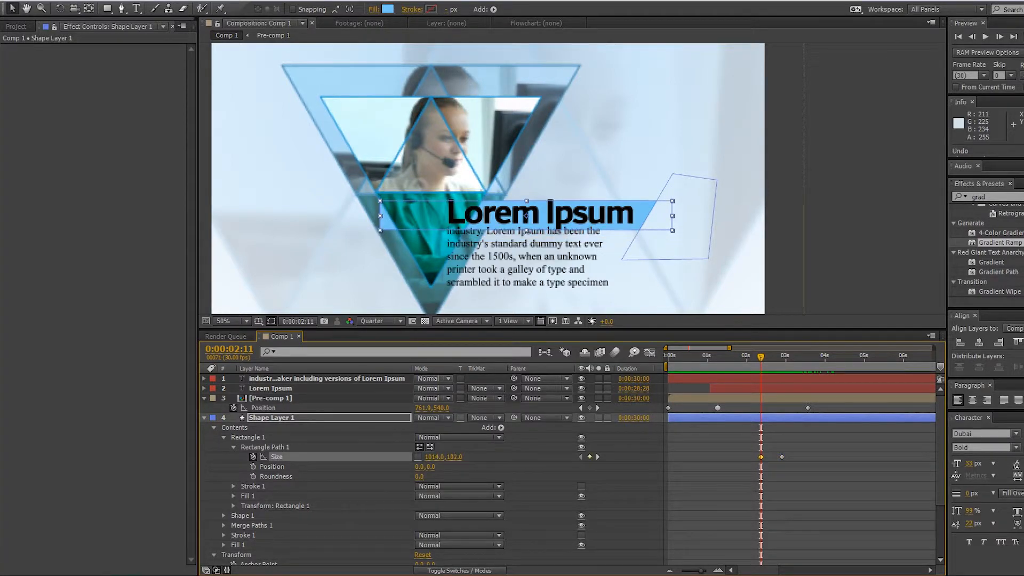
Set the rectangle's Size height to 0 at 0:00:02:11, and ease both Size keyframes with their speed graph displayed
{"action": "left_click", "coordinate": [455, 457]}
{"action": "key", "text": "Return"}
{"action": "left_click_drag", "start_coordinate": [728, 448], "coordinate": [792, 465]}
{"action": "key", "text": "shift+F3"}
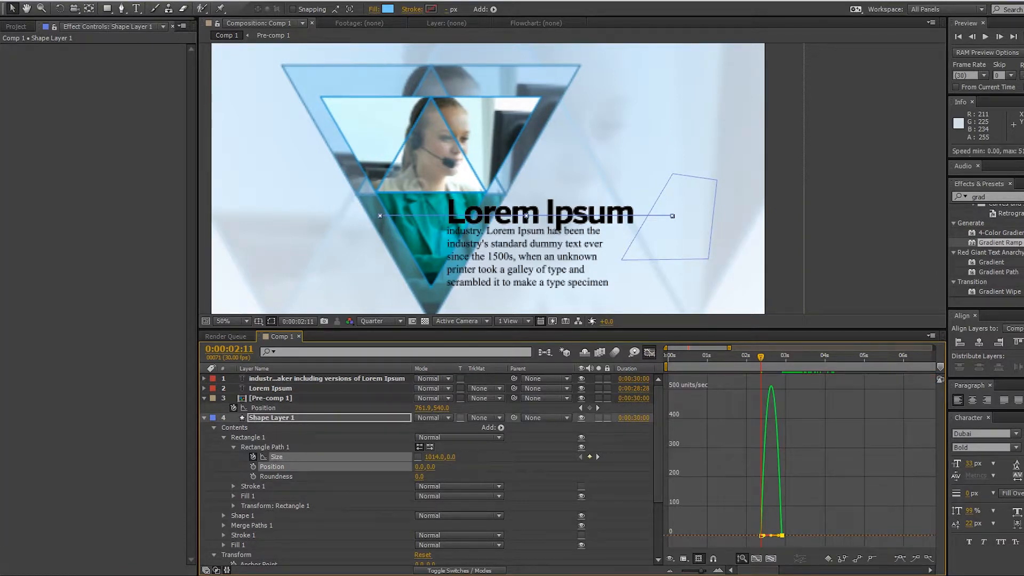
Lengthen the incoming ease of the rectangle's last Size keyframe in the speed graph, close the graph editor and preview the motion
{"action": "left_click_drag", "start_coordinate": [776, 536], "coordinate": [763, 535]}
{"action": "key", "text": "shift+F3"}
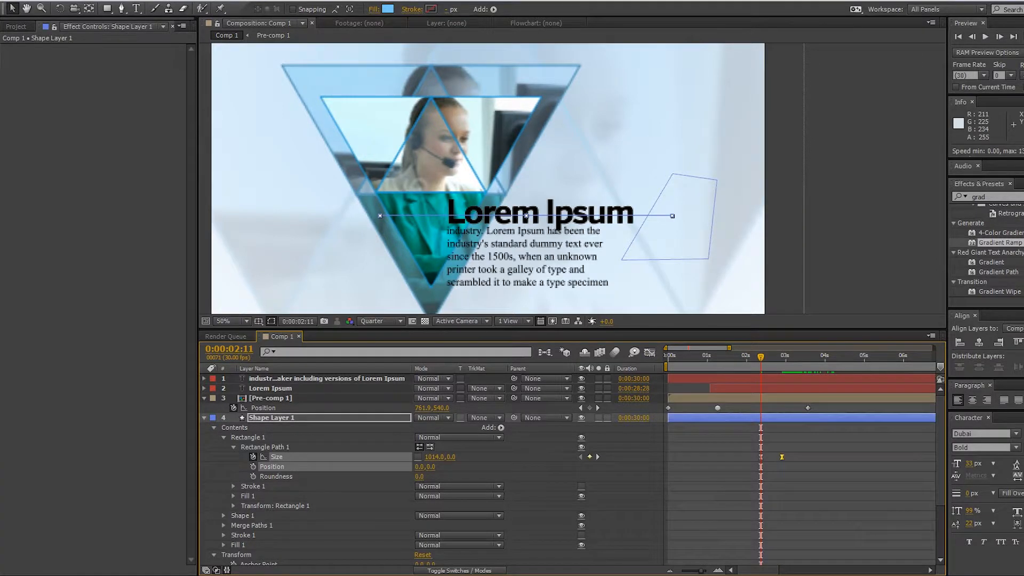
{"action": "key", "text": "space"}
{"action": "key", "text": "space"}
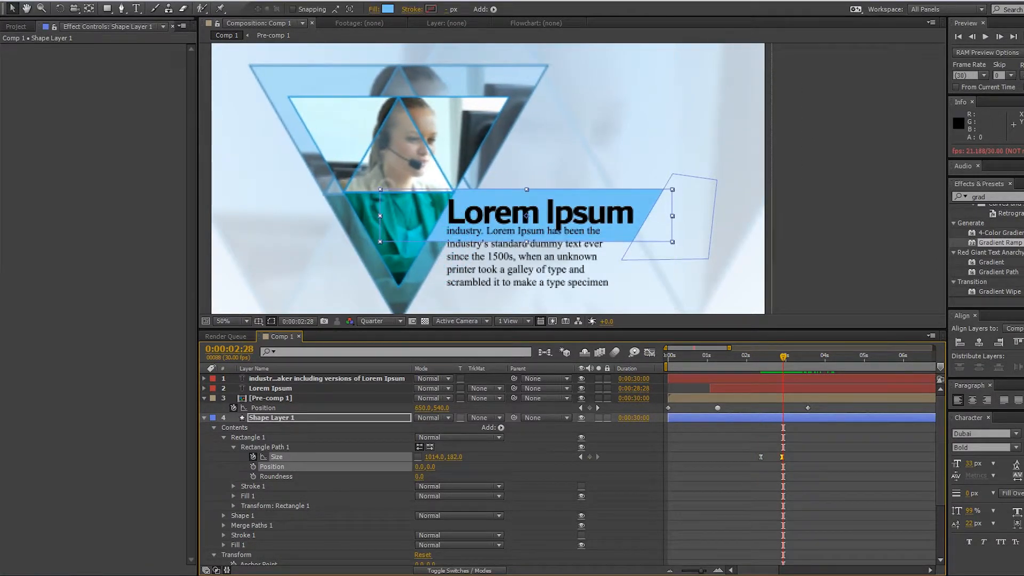
Move the rectangle's last Size keyframe to about 0:00:03:10 and play back the title bar's slower growth
{"action": "left_click_drag", "start_coordinate": [782, 457], "coordinate": [800, 457]}
{"action": "left_click", "coordinate": [755, 356]}
{"action": "left_click_drag", "start_coordinate": [756, 356], "coordinate": [752, 356]}
{"action": "scroll", "coordinate": [741, 256], "scroll_direction": "down", "scroll_amount": 2}
{"action": "left_click", "coordinate": [741, 256]}
{"action": "key", "text": "space"}
{"action": "key", "text": "space"}
{"action": "key", "text": "space"}
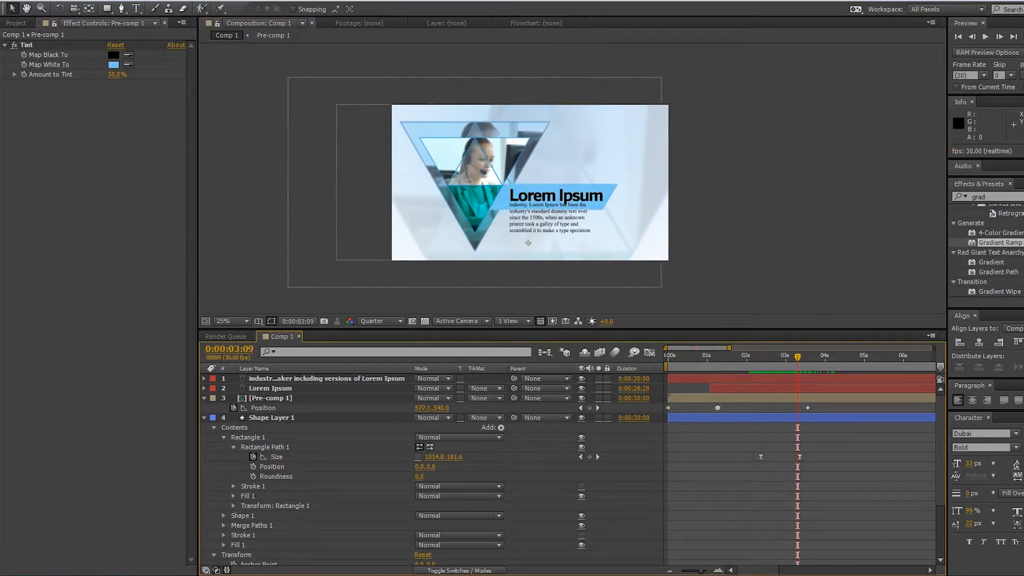
{"action": "key", "text": "space"}
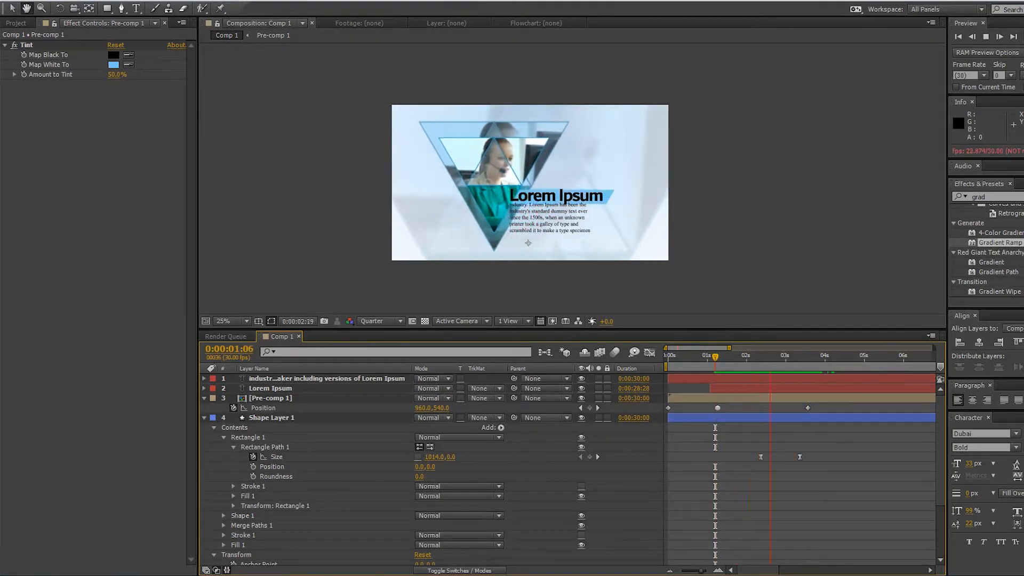
{"action": "key", "text": "space"}
Collapse all layers, duplicate Shape Layer 1 and place the copy directly below the title bar at Position 768, 742
{"action": "scroll", "coordinate": [573, 179], "scroll_direction": "up", "scroll_amount": 2}
{"action": "scroll", "coordinate": [573, 179], "scroll_direction": "down", "scroll_amount": 1}
{"action": "left_click_drag", "start_coordinate": [559, 187], "coordinate": [592, 144]}
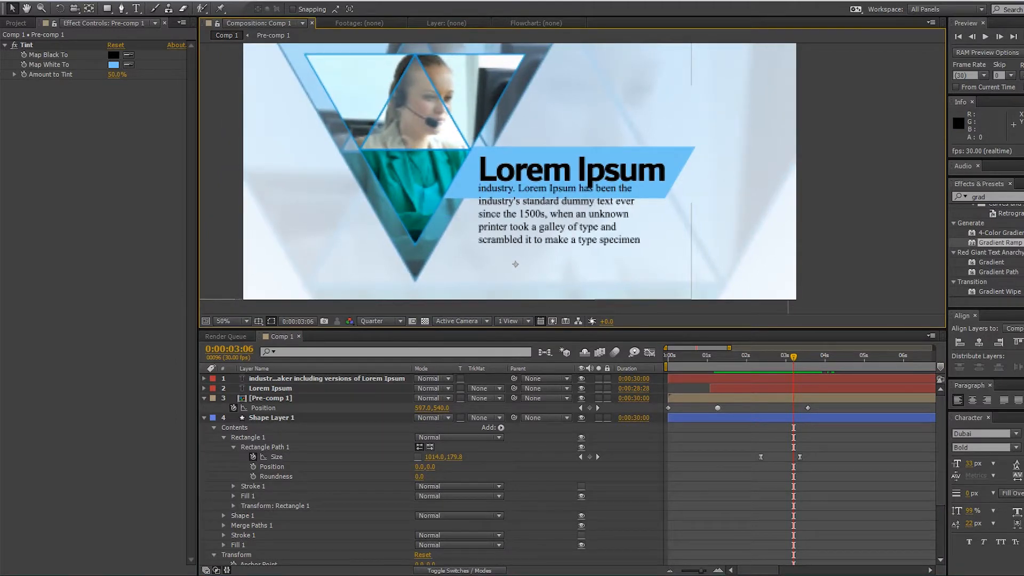
{"action": "key", "text": "ctrl+a"}
{"action": "key", "text": "ctrl+grave"}
{"action": "left_click", "coordinate": [331, 491]}
{"action": "left_click", "coordinate": [272, 408]}
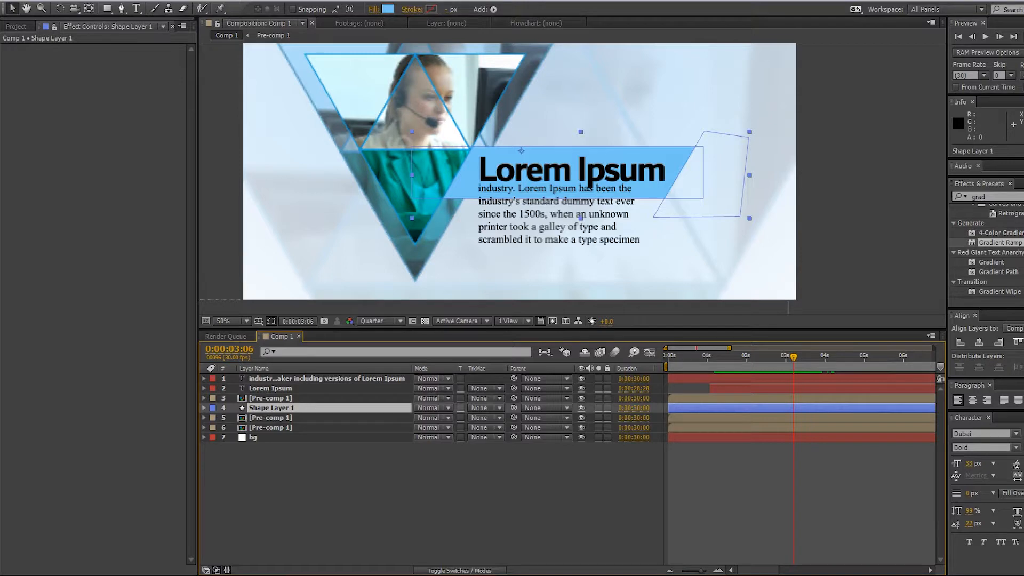
{"action": "key", "text": "ctrl+d"}
{"action": "left_click_drag", "start_coordinate": [650, 190], "coordinate": [599, 254]}
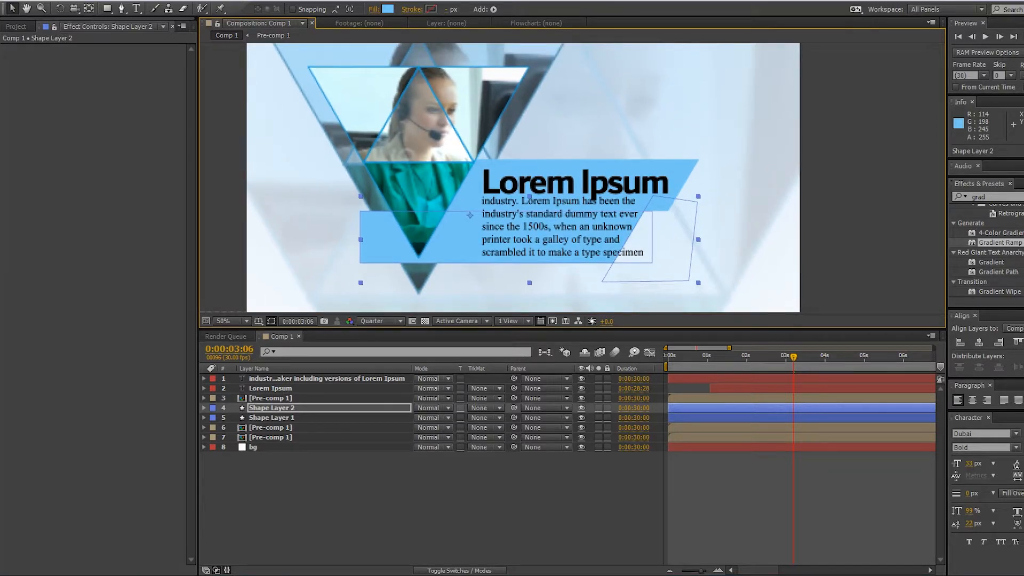
{"action": "mouse_move", "coordinate": [512, 233]}
{"action": "left_mouse_down"}
{"action": "mouse_move", "coordinate": [509, 244]}
{"action": "mouse_move", "coordinate": [510, 234]}
{"action": "left_mouse_up"}
{"action": "key", "text": "Up"}
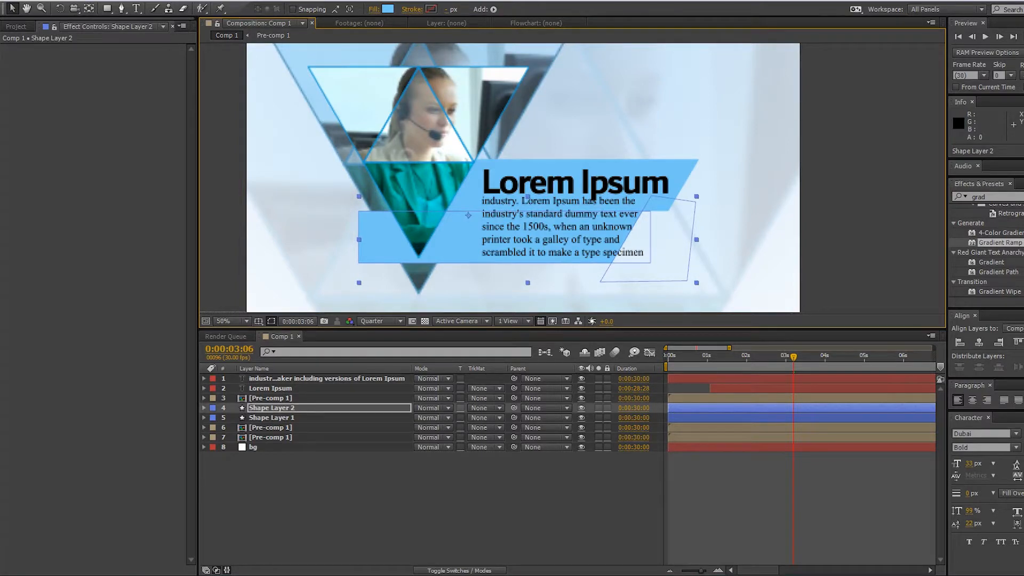
Expand the contents of Shape Layer 2 and duplicate its Shape 1 cut-out path
{"action": "left_click", "coordinate": [203, 408]}
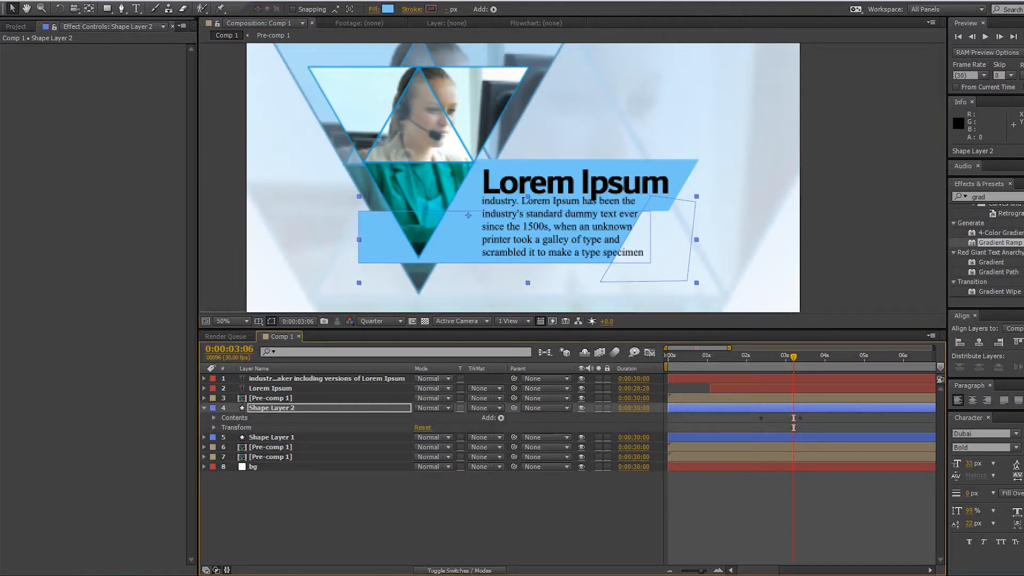
{"action": "left_click", "coordinate": [214, 427]}
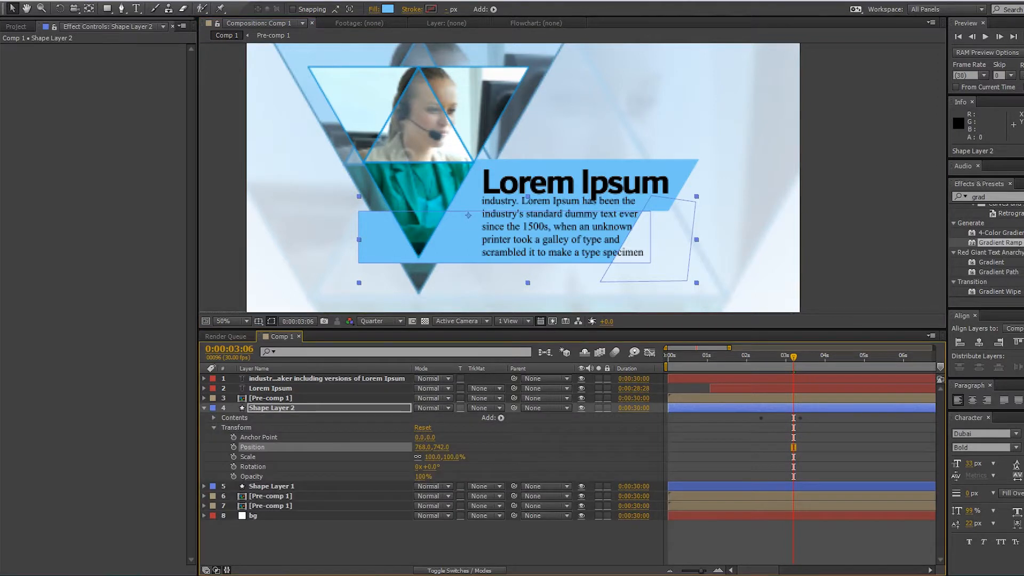
{"action": "left_click", "coordinate": [214, 418]}
{"action": "left_click", "coordinate": [245, 427]}
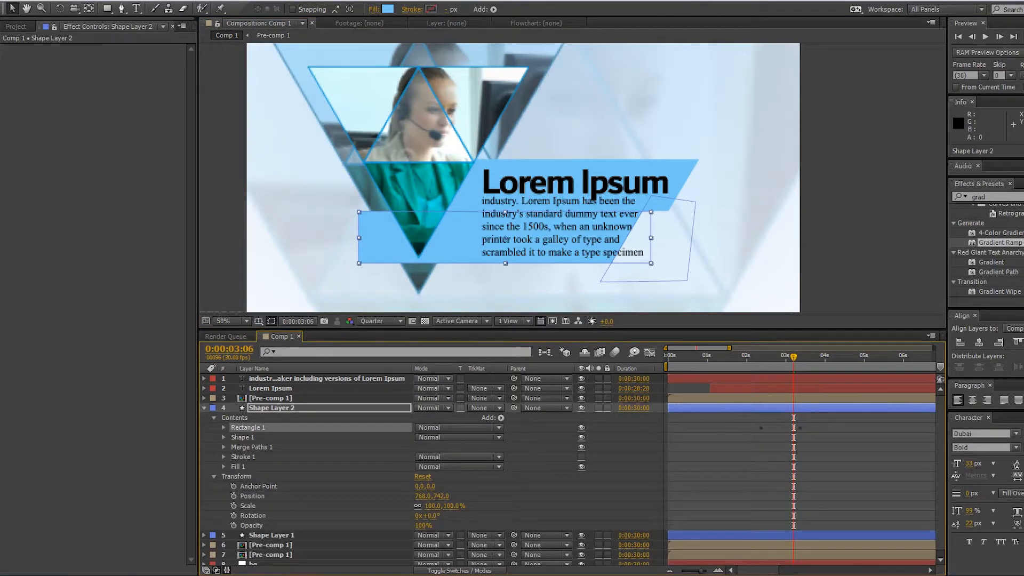
{"action": "left_click", "coordinate": [243, 437]}
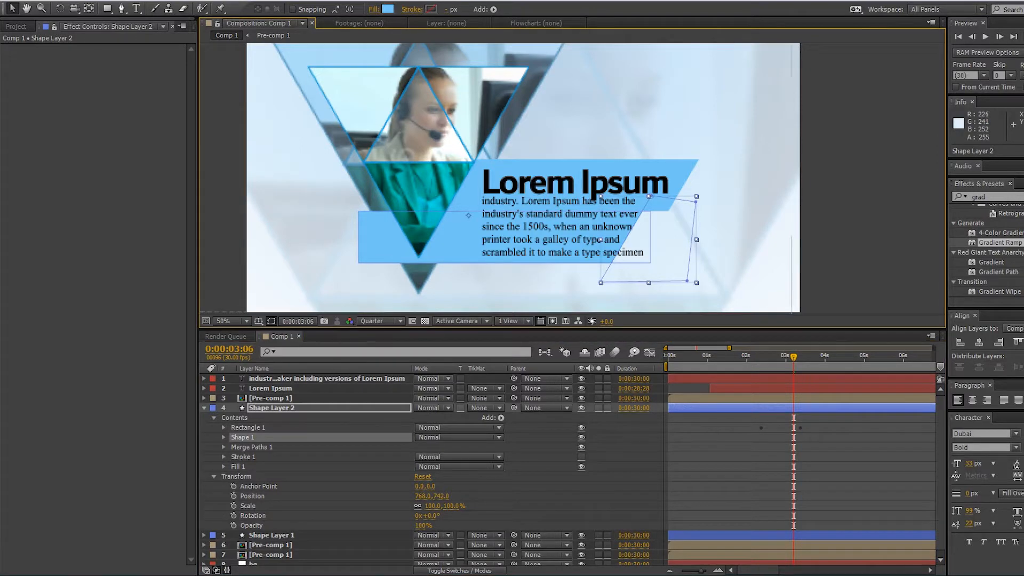
{"action": "key", "text": "ctrl+d"}
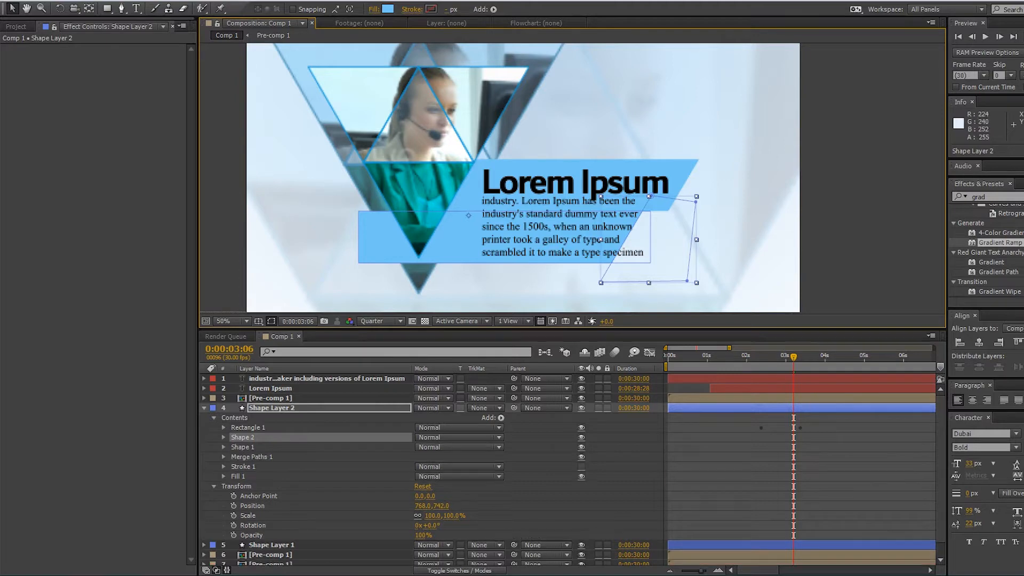
{"action": "left_click_drag", "start_coordinate": [644, 281], "coordinate": [632, 283]}
{"action": "key", "text": "ctrl+z"}
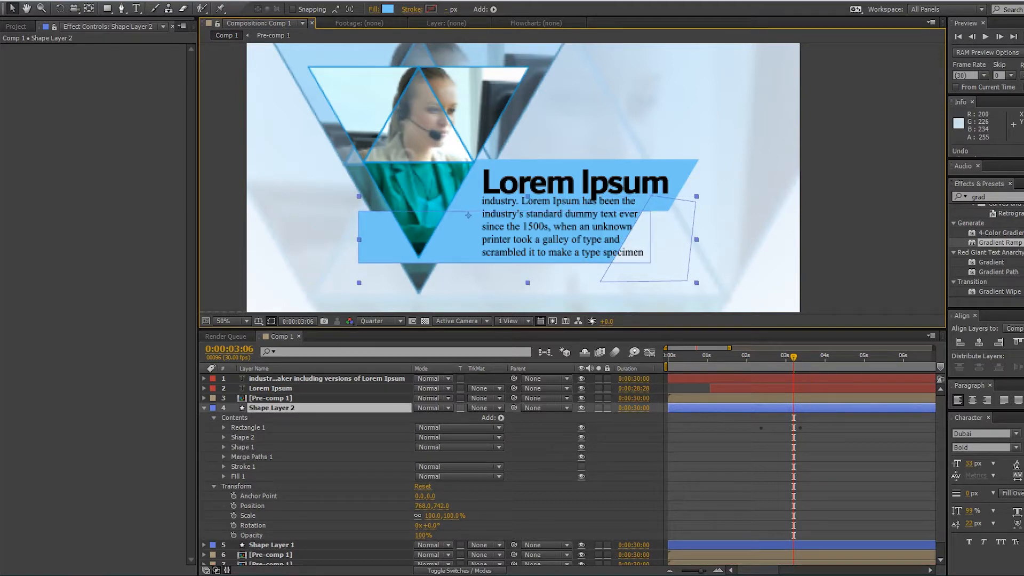
{"action": "left_click", "coordinate": [243, 437]}
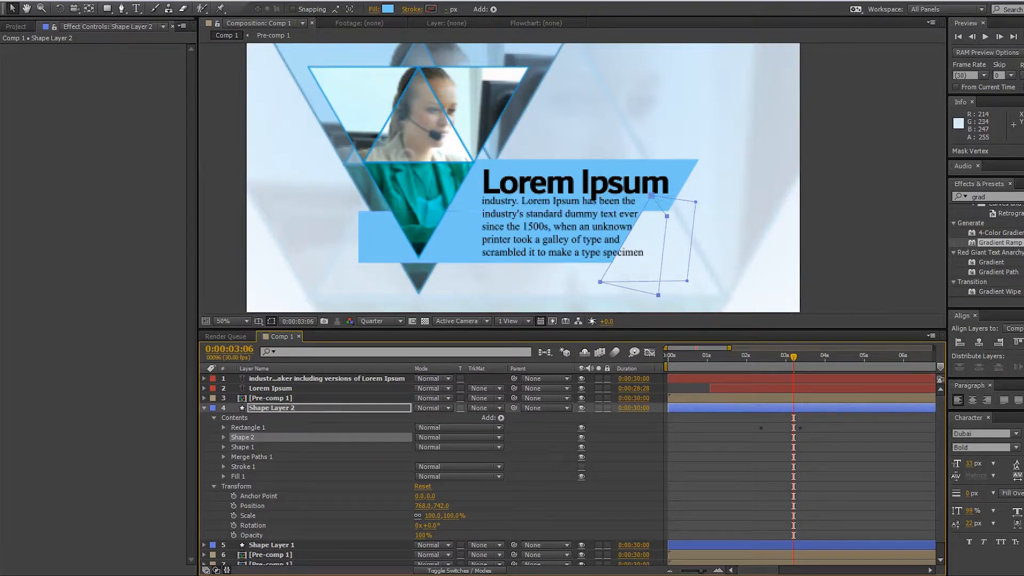
{"action": "key", "text": "ctrl+z"}
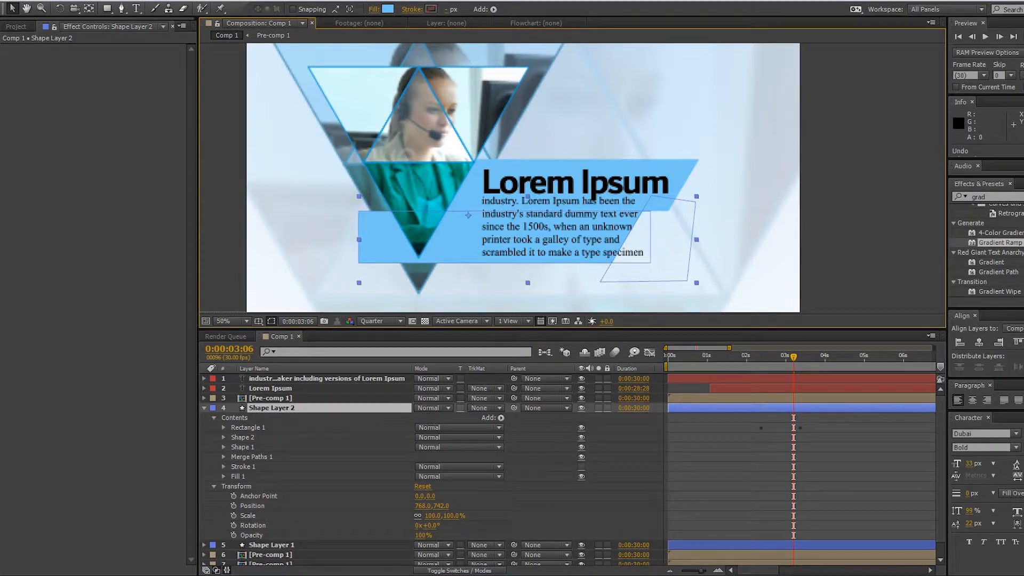
Move Shape 2 over the lower bar's left end and reshape its inner vertices to cut that end parallel to the triangle's edge
{"action": "left_click", "coordinate": [242, 437]}
{"action": "left_click_drag", "start_coordinate": [650, 242], "coordinate": [329, 239]}
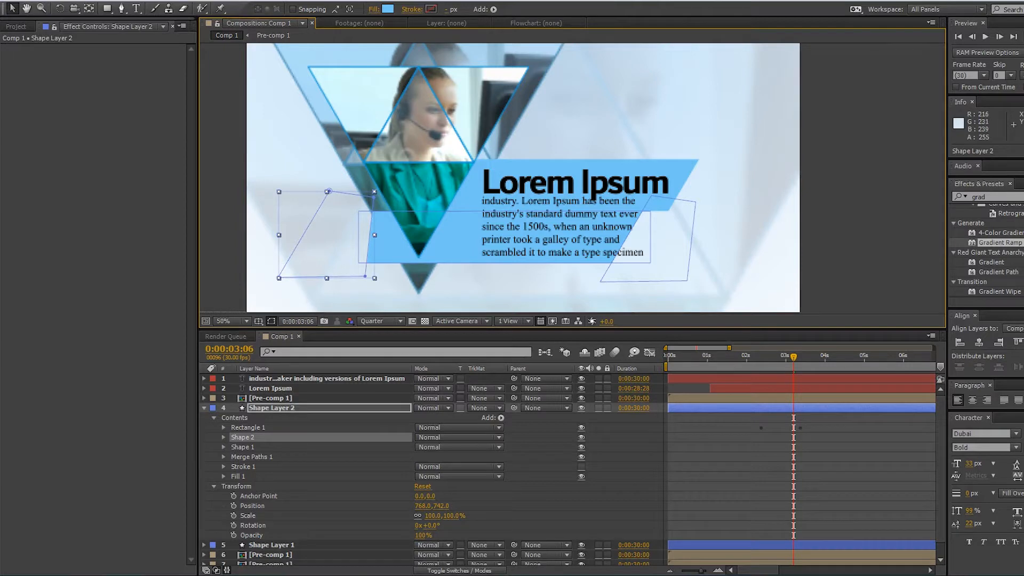
{"action": "left_click", "coordinate": [365, 277]}
{"action": "left_click_drag", "start_coordinate": [365, 276], "coordinate": [410, 279]}
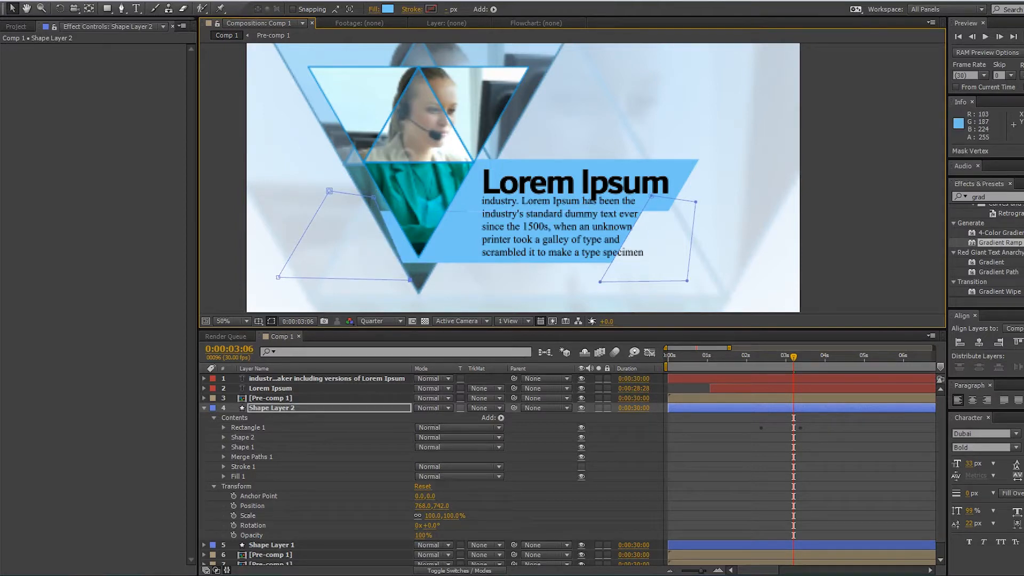
{"action": "left_click_drag", "start_coordinate": [373, 198], "coordinate": [364, 200]}
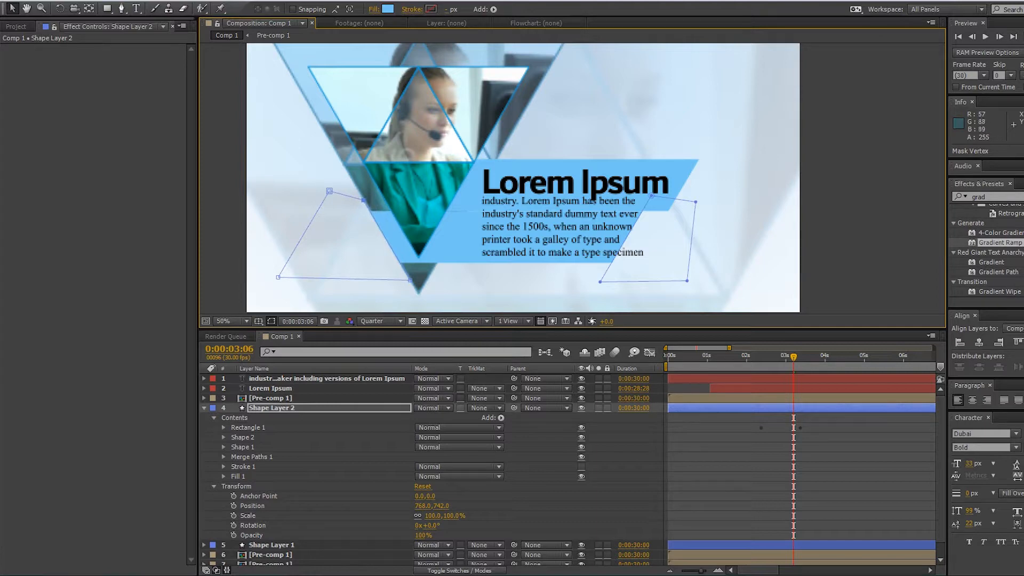
Play the animation from 0:00:02:00 and examine both bars against the triangle at 0:00:02:27
{"action": "left_click_drag", "start_coordinate": [793, 356], "coordinate": [746, 357]}
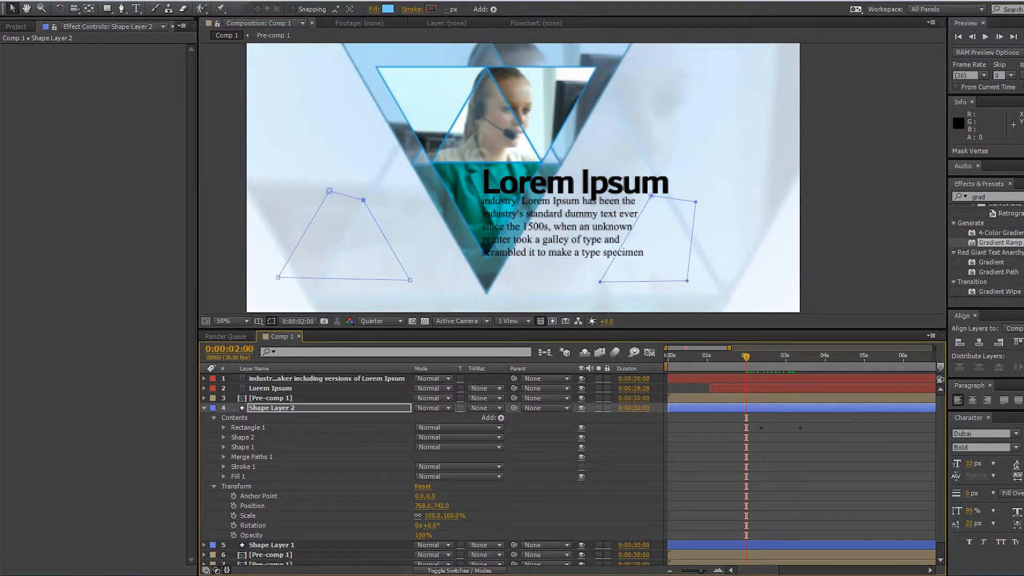
{"action": "left_click", "coordinate": [642, 184]}
{"action": "left_click_drag", "start_coordinate": [643, 184], "coordinate": [590, 186]}
{"action": "scroll", "coordinate": [590, 187], "scroll_direction": "down", "scroll_amount": 1}
{"action": "left_click", "coordinate": [331, 196]}
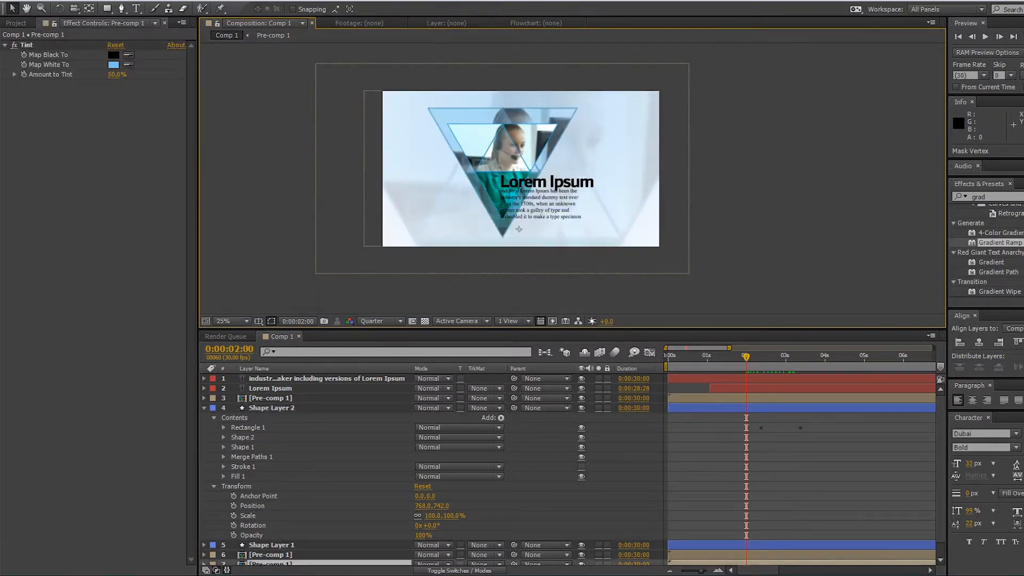
{"action": "key", "text": "space"}
{"action": "key", "text": "space"}
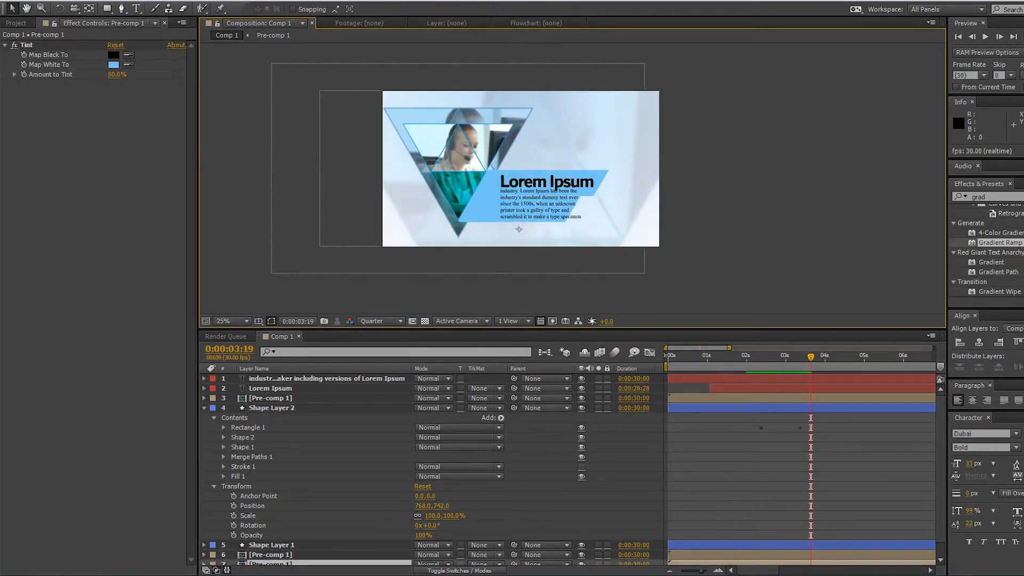
{"action": "scroll", "coordinate": [421, 203], "scroll_direction": "up", "scroll_amount": 2}
{"action": "left_click_drag", "start_coordinate": [421, 203], "coordinate": [463, 193]}
{"action": "left_click_drag", "start_coordinate": [810, 357], "coordinate": [782, 356]}
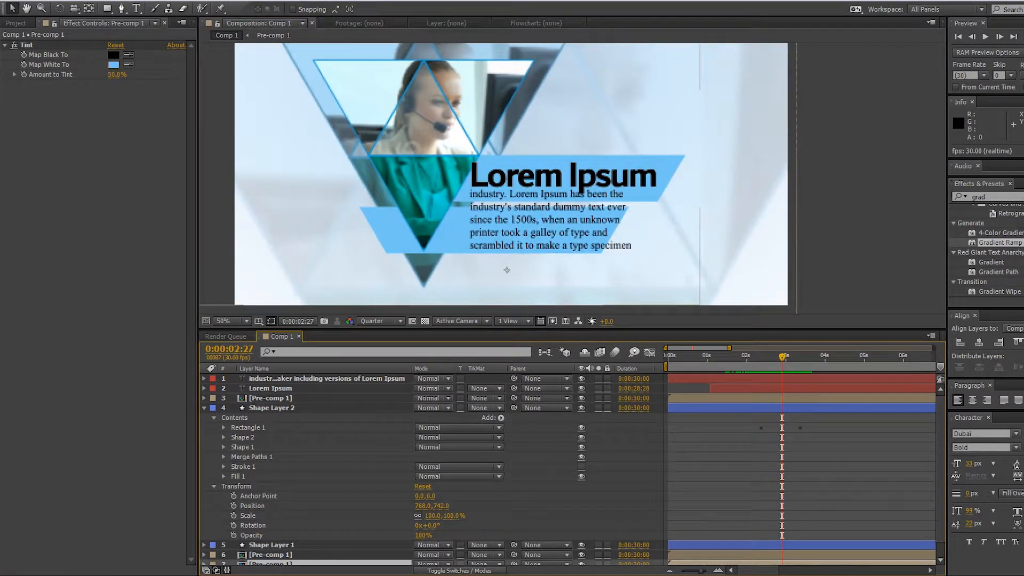
Collapse all layers, shift Shape Layer 2 about 10 frames later in the timeline, and preview the staggered bars
{"action": "key", "text": "ctrl+a"}
{"action": "key", "text": "u"}
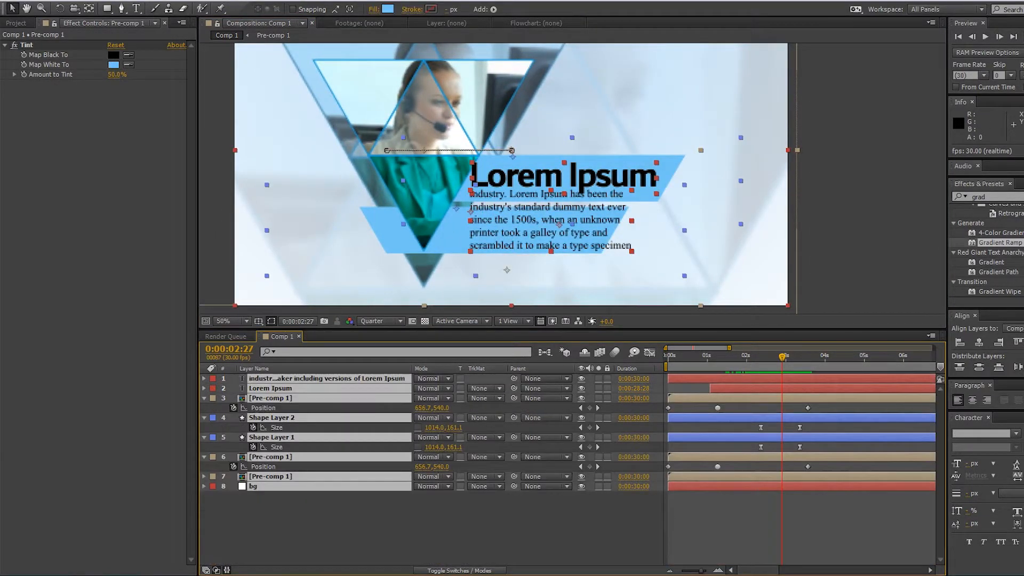
{"action": "key", "text": "u"}
{"action": "key", "text": "ctrl+shift+a"}
{"action": "left_click", "coordinate": [271, 417]}
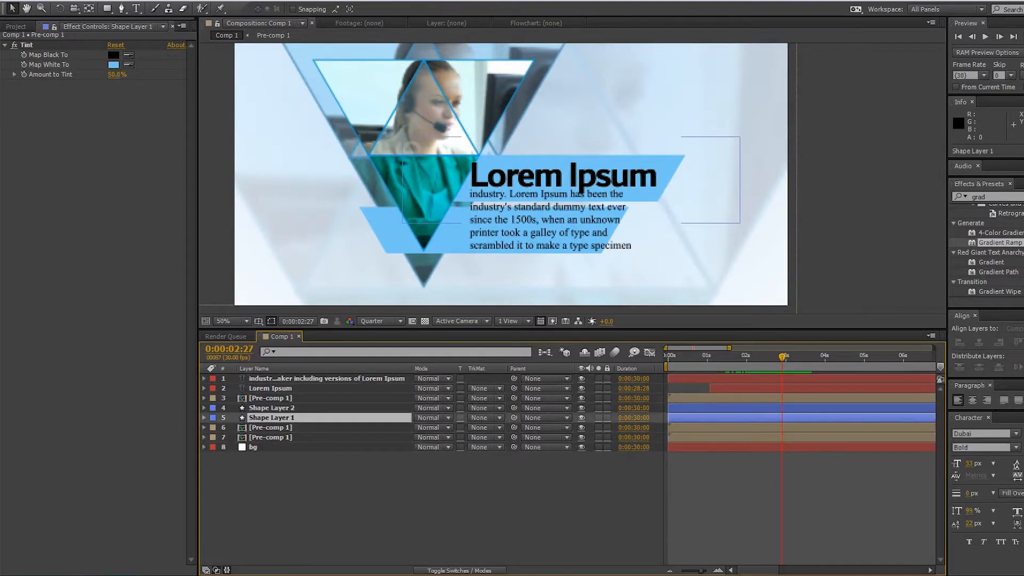
{"action": "left_click", "coordinate": [456, 233]}
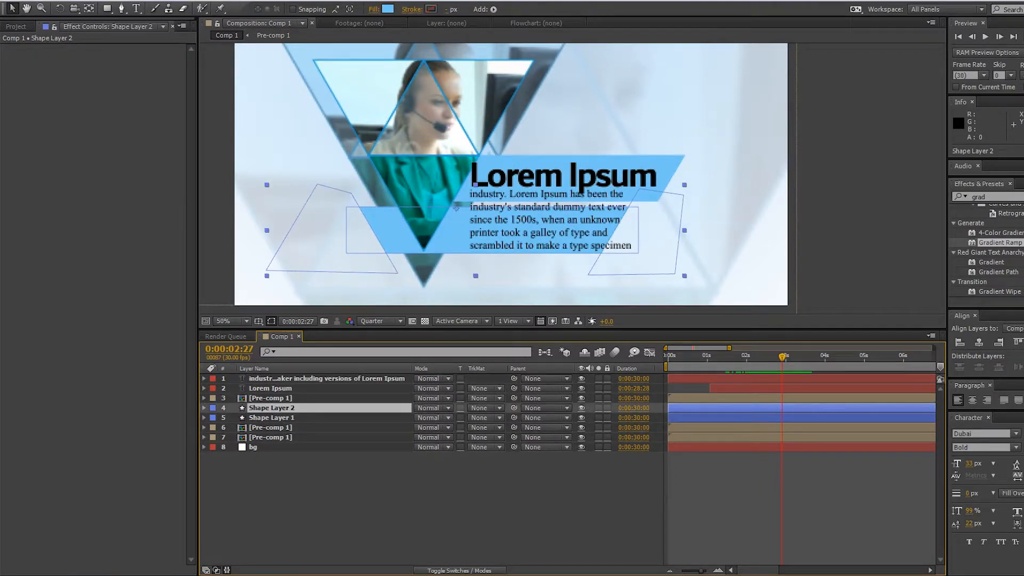
{"action": "left_click_drag", "start_coordinate": [750, 408], "coordinate": [761, 408]}
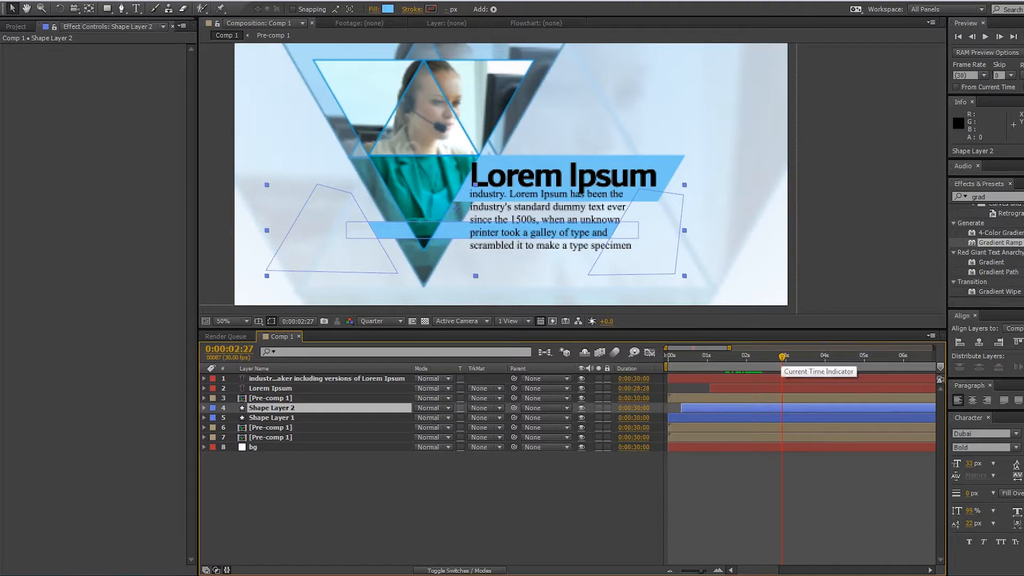
{"action": "mouse_move", "coordinate": [782, 356]}
{"action": "left_mouse_down"}
{"action": "mouse_move", "coordinate": [729, 357]}
{"action": "mouse_move", "coordinate": [799, 357]}
{"action": "left_mouse_up"}
{"action": "key", "text": "KP_0"}
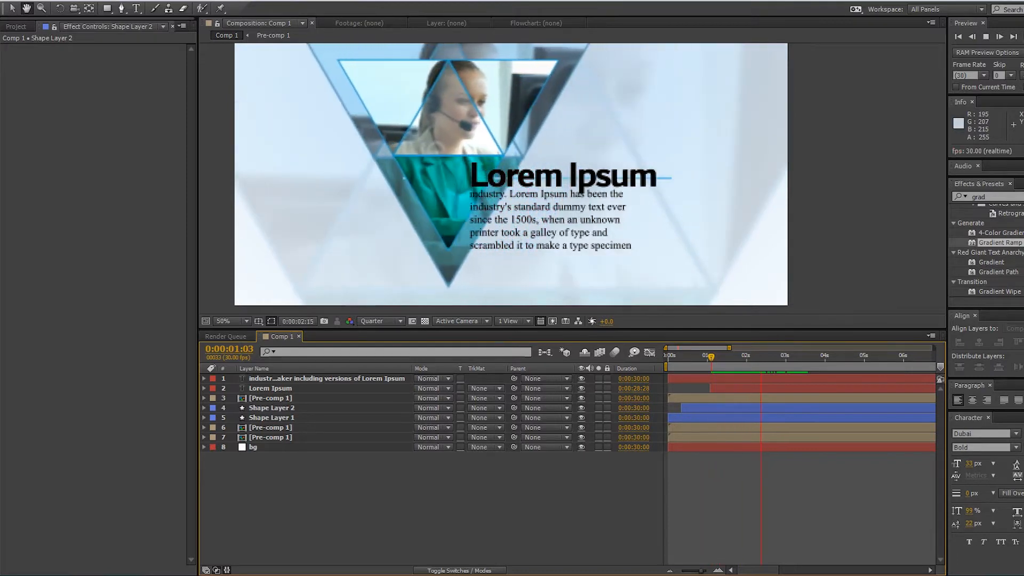
{"action": "key", "text": "space"}
At 0:00:04:01, move the Lorem Ipsum title and the paragraph text left so their left edges line up inside the blue bars
{"action": "left_click_drag", "start_coordinate": [734, 356], "coordinate": [825, 356]}
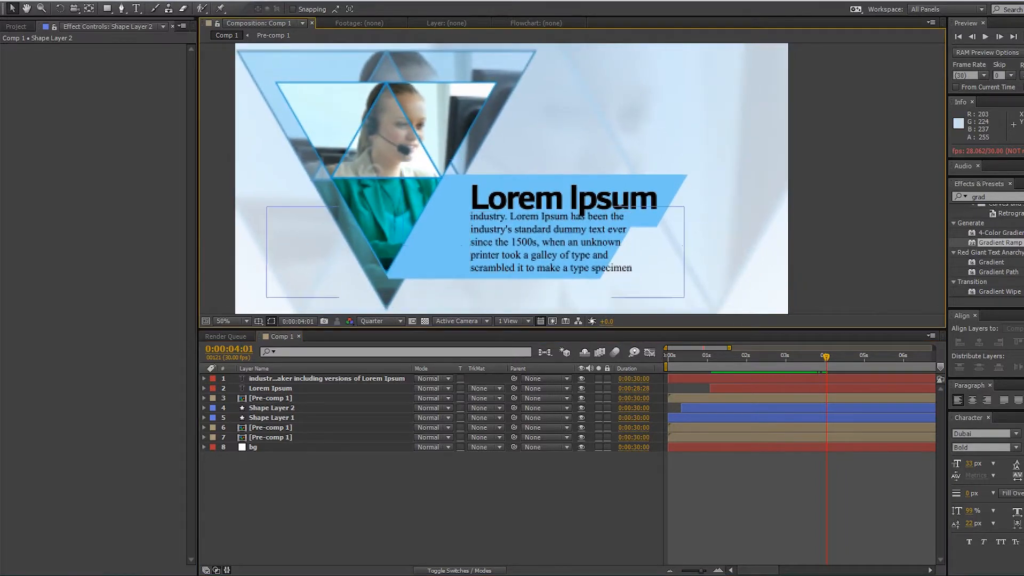
{"action": "left_click", "coordinate": [270, 388]}
{"action": "left_click_drag", "start_coordinate": [559, 199], "coordinate": [539, 199]}
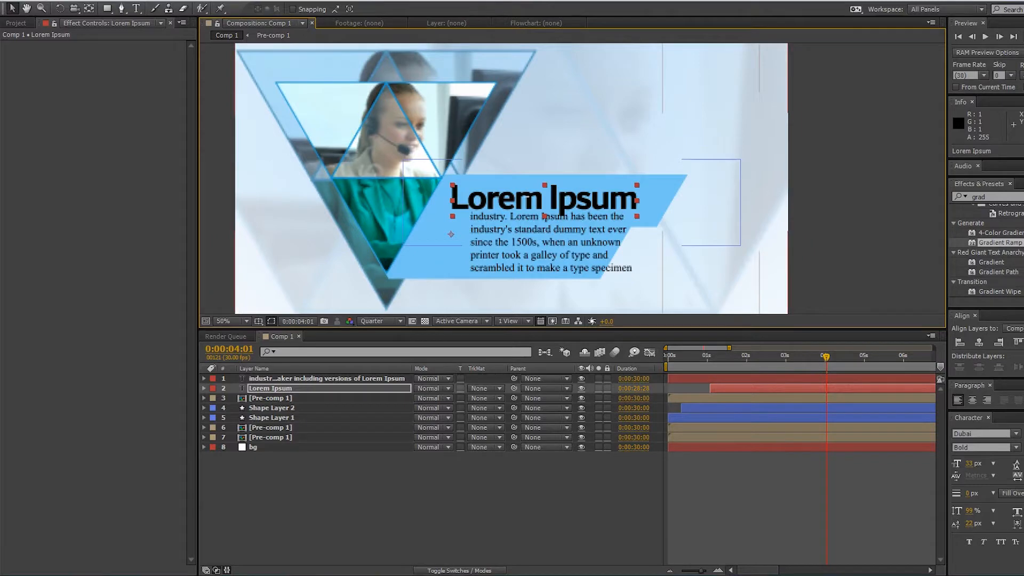
{"action": "key", "text": "Left"}
{"action": "key", "text": "Left"}
{"action": "key", "text": "Left"}
{"action": "key", "text": "Left"}
{"action": "key", "text": "Left"}
{"action": "key", "text": "Left"}
{"action": "key", "text": "Left"}
{"action": "key", "text": "Left"}
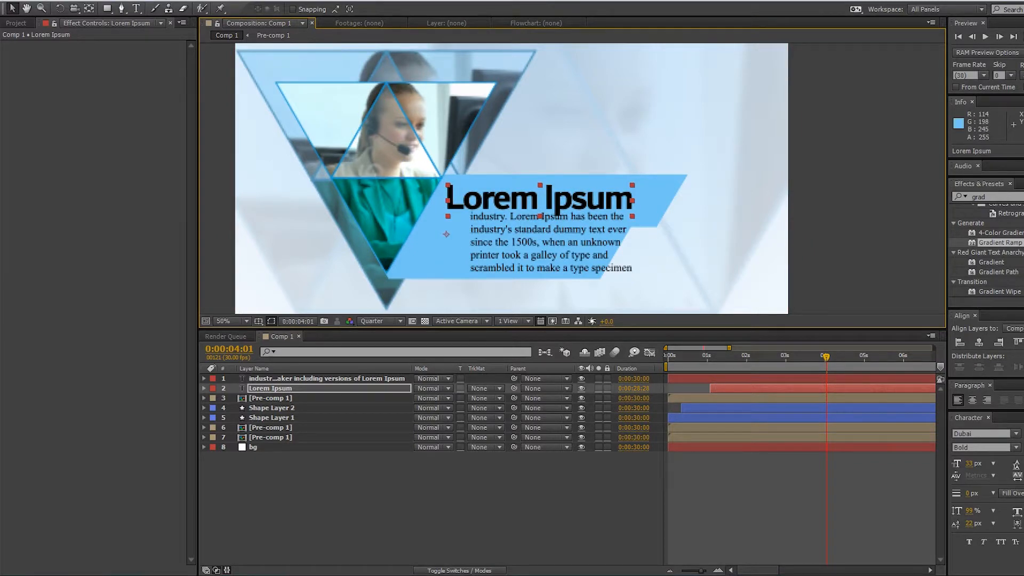
{"action": "left_click", "coordinate": [325, 378]}
{"action": "left_click_drag", "start_coordinate": [549, 243], "coordinate": [525, 243]}
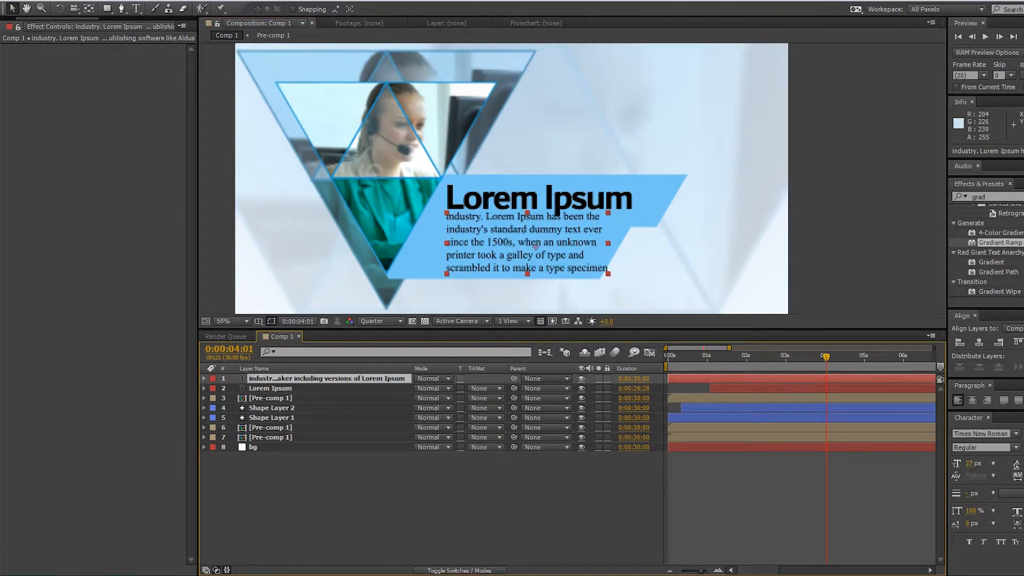
Toggle Shape Layer 1's visibility off and on to check the upper bar, and select the paragraph text layer
{"action": "left_click", "coordinate": [656, 198]}
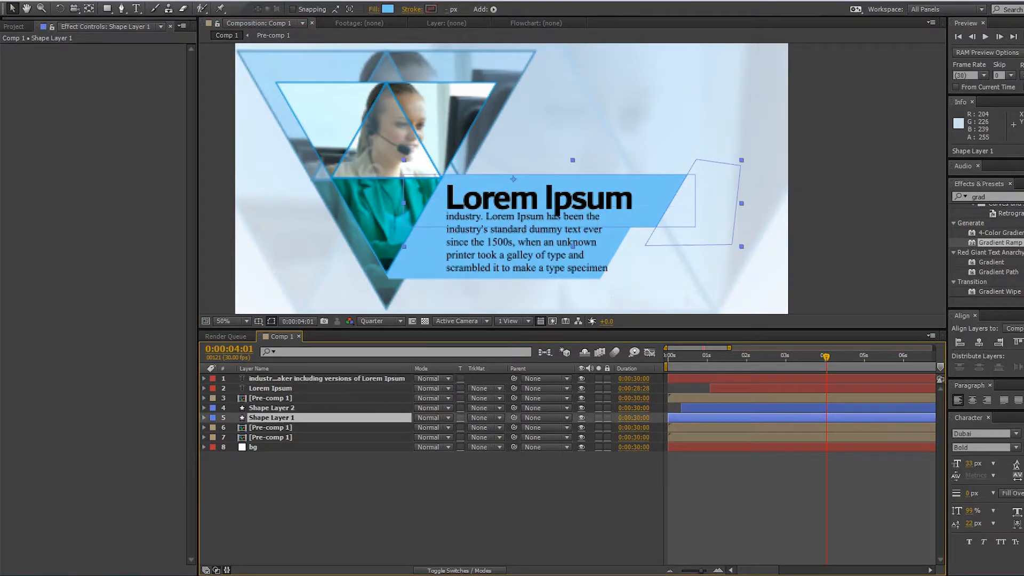
{"action": "left_click", "coordinate": [581, 418]}
{"action": "left_click", "coordinate": [581, 418]}
{"action": "left_click", "coordinate": [581, 417]}
{"action": "left_click", "coordinate": [581, 417]}
{"action": "left_click", "coordinate": [272, 407]}
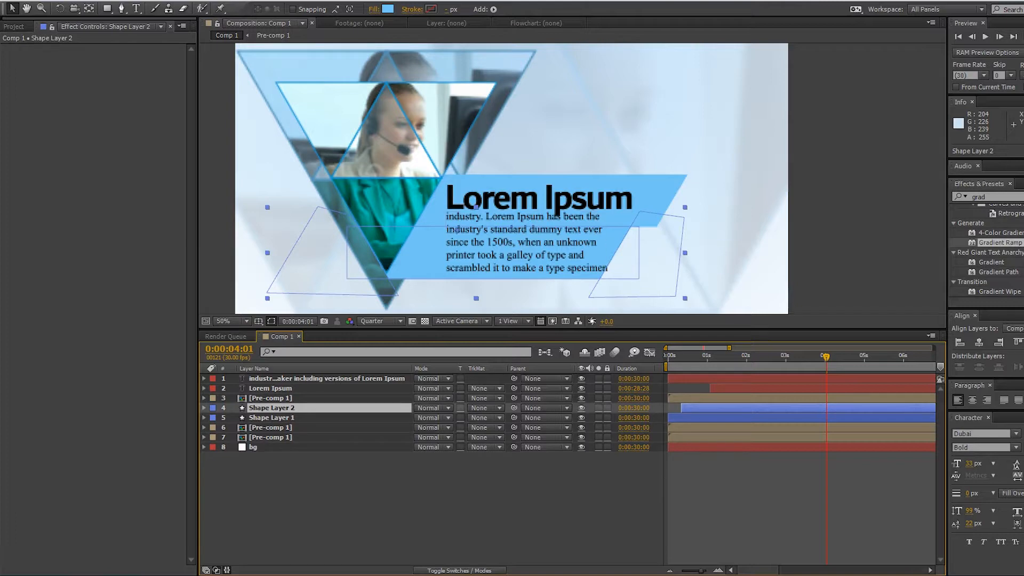
{"action": "left_click", "coordinate": [606, 270]}
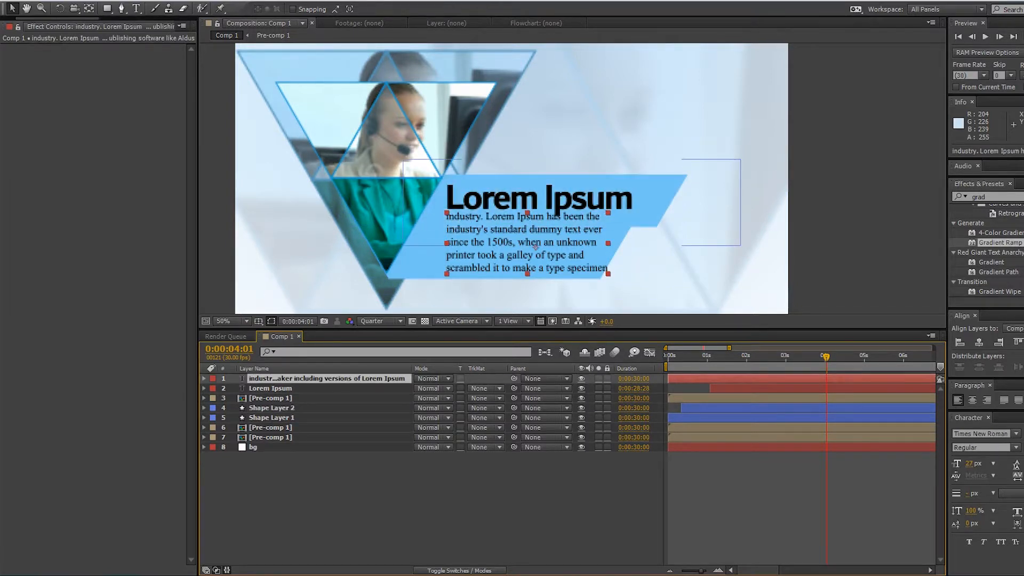
Parent the paragraph text to Shape Layer 2 and the Lorem Ipsum title to Shape Layer 1, toggling visibility to identify the lower bar
{"action": "left_click", "coordinate": [582, 408]}
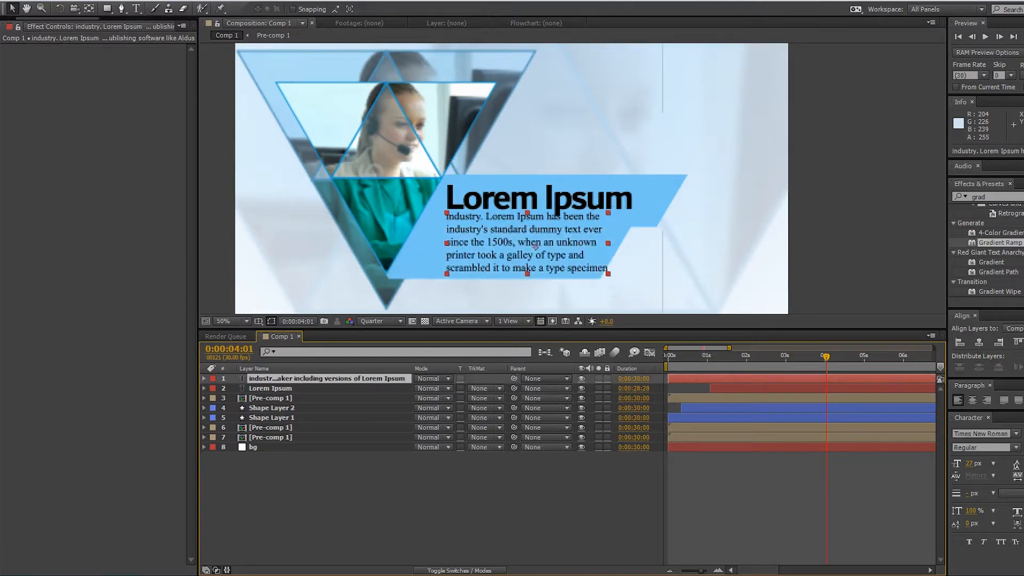
{"action": "left_click", "coordinate": [272, 408]}
{"action": "left_click_drag", "start_coordinate": [513, 378], "coordinate": [320, 408]}
{"action": "left_click", "coordinate": [271, 388]}
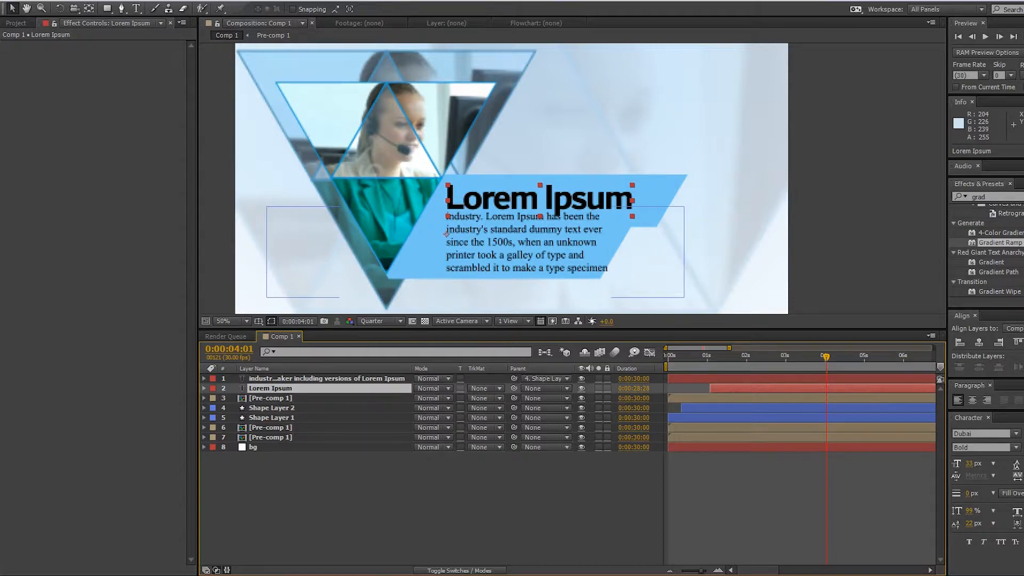
{"action": "left_click", "coordinate": [581, 408]}
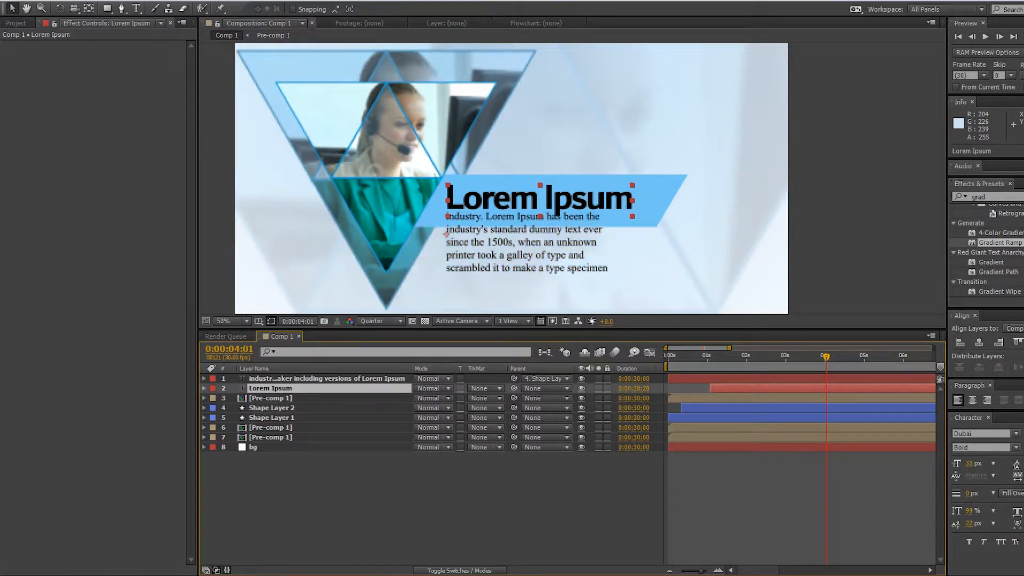
{"action": "left_click_drag", "start_coordinate": [514, 388], "coordinate": [281, 418]}
{"action": "left_click", "coordinate": [280, 418]}
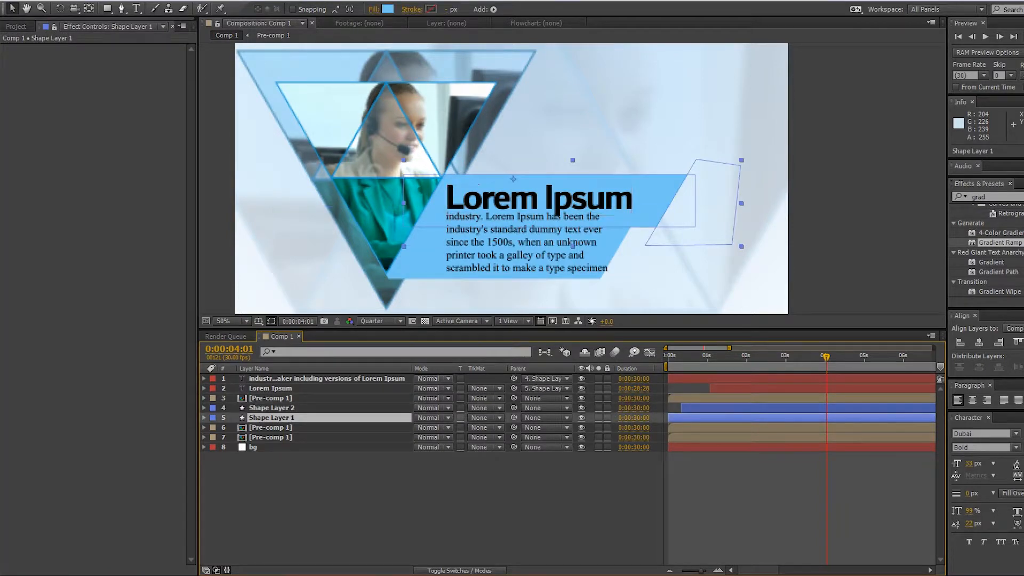
Select and toggle the bars and the paragraph text around 0:00:04:03 to check which bar belongs to which text
{"action": "mouse_move", "coordinate": [825, 357]}
{"action": "left_mouse_down"}
{"action": "mouse_move", "coordinate": [713, 357]}
{"action": "mouse_move", "coordinate": [828, 357]}
{"action": "left_mouse_up"}
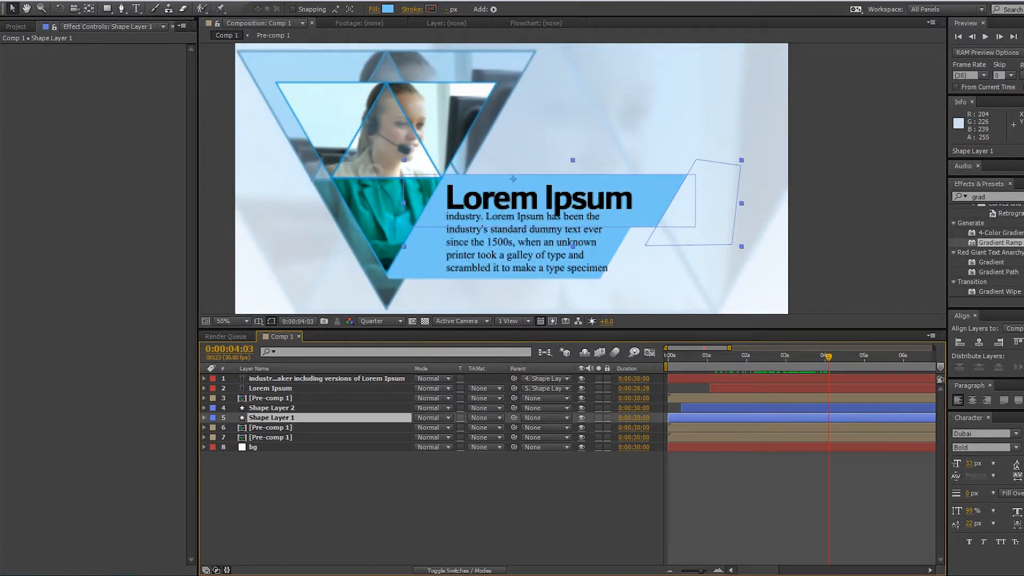
{"action": "left_click", "coordinate": [831, 213]}
{"action": "left_click", "coordinate": [652, 200]}
{"action": "left_click", "coordinate": [606, 244]}
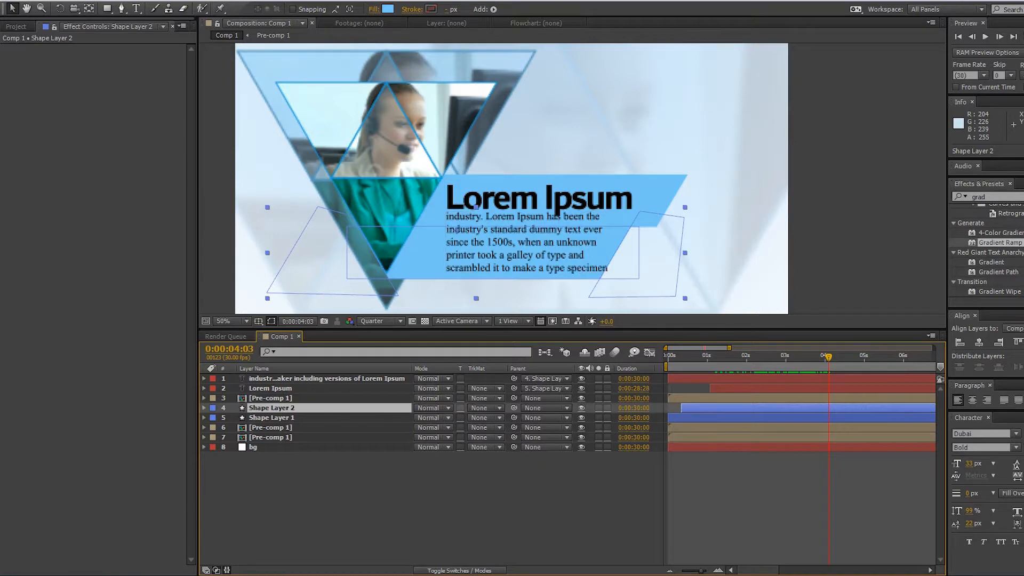
{"action": "left_click", "coordinate": [271, 417]}
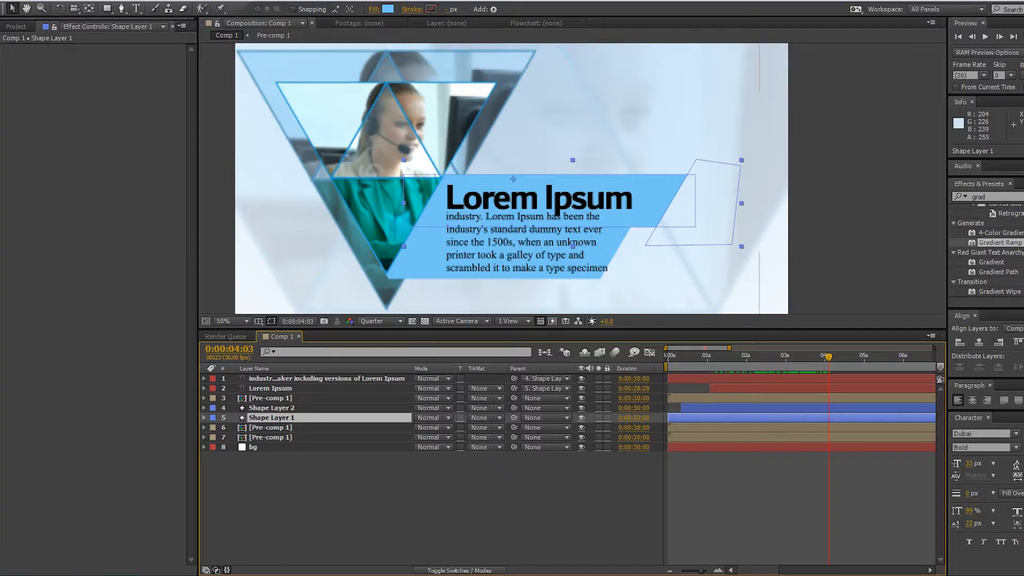
{"action": "left_click", "coordinate": [581, 407]}
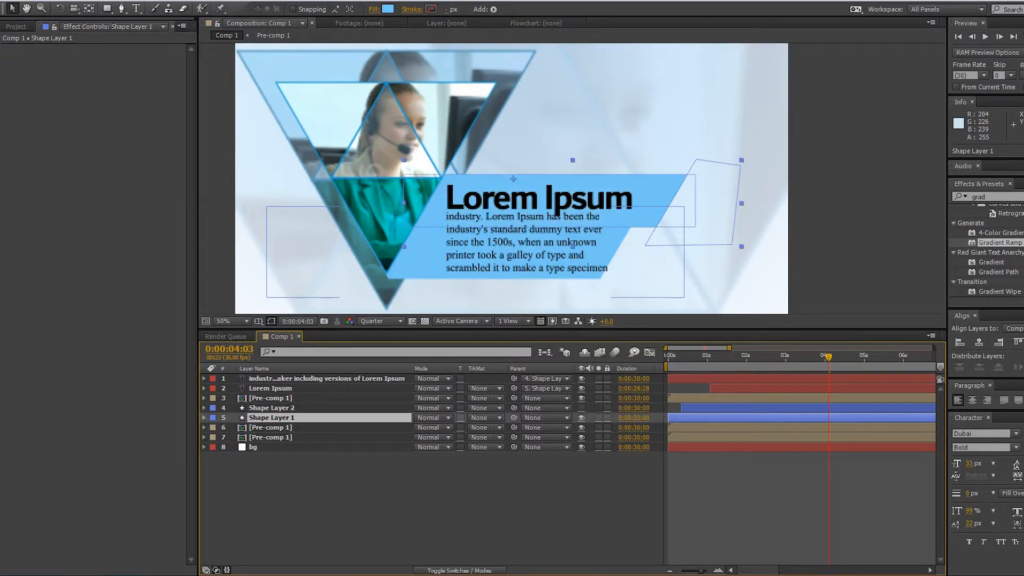
{"action": "left_click", "coordinate": [581, 408]}
{"action": "left_click", "coordinate": [536, 246]}
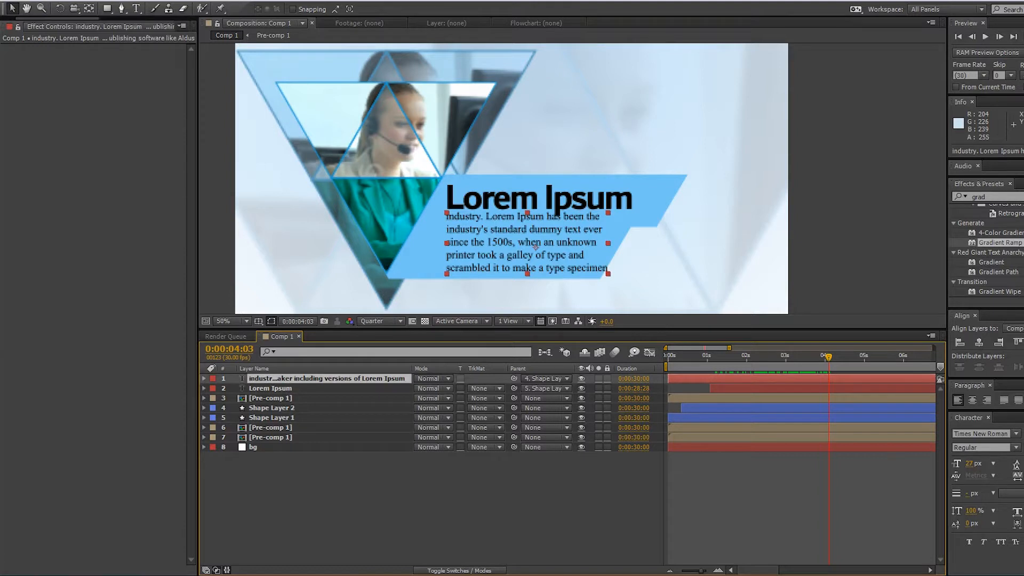
{"action": "left_click", "coordinate": [581, 378]}
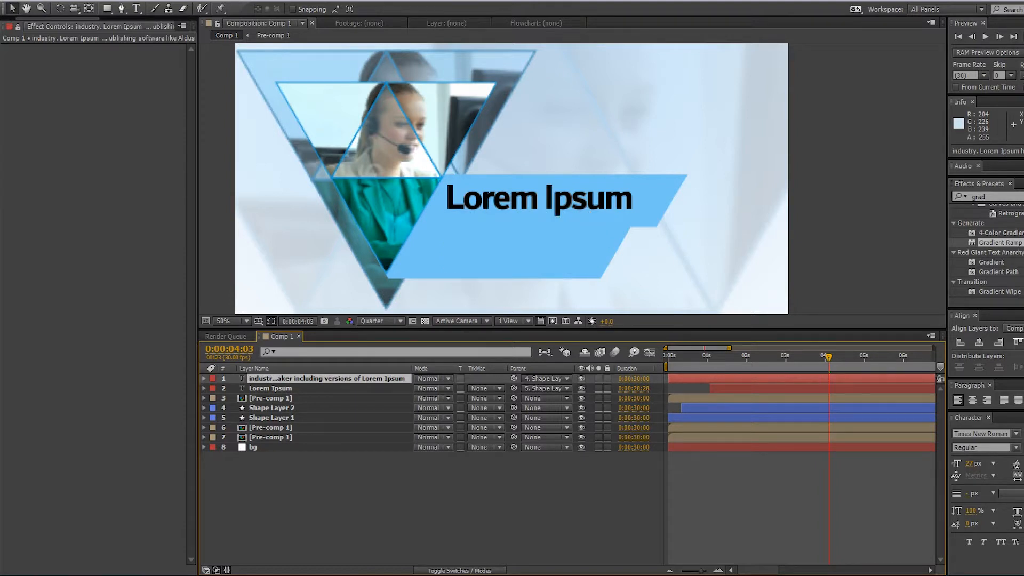
{"action": "left_click", "coordinate": [581, 408]}
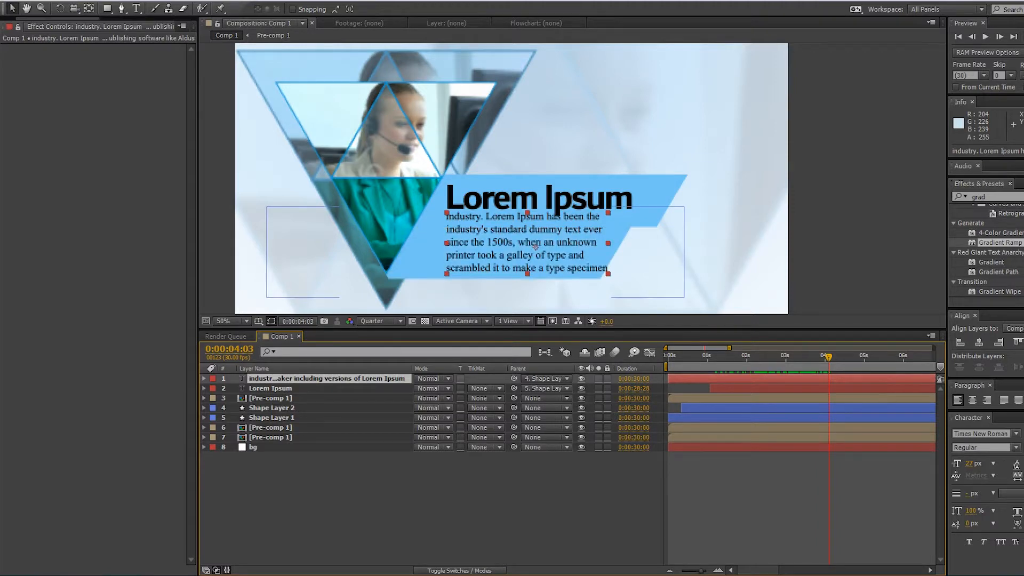
{"action": "left_click", "coordinate": [271, 408]}
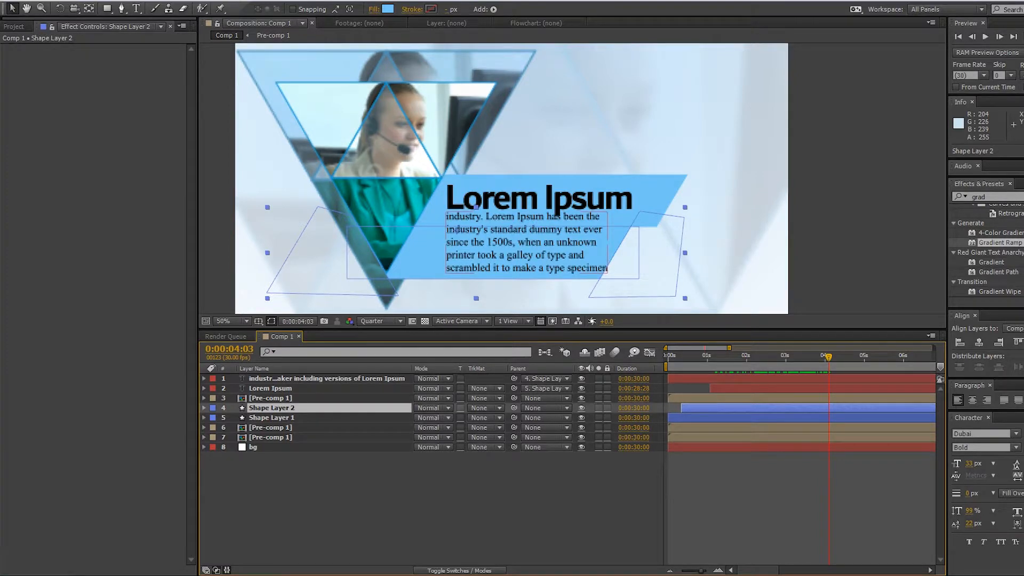
Link the paragraph text to Shape Layer 2 again and play the animation from 0:00:00:11
{"action": "left_click", "coordinate": [535, 244]}
{"action": "left_click_drag", "start_coordinate": [513, 378], "coordinate": [327, 409]}
{"action": "left_click_drag", "start_coordinate": [828, 356], "coordinate": [703, 357]}
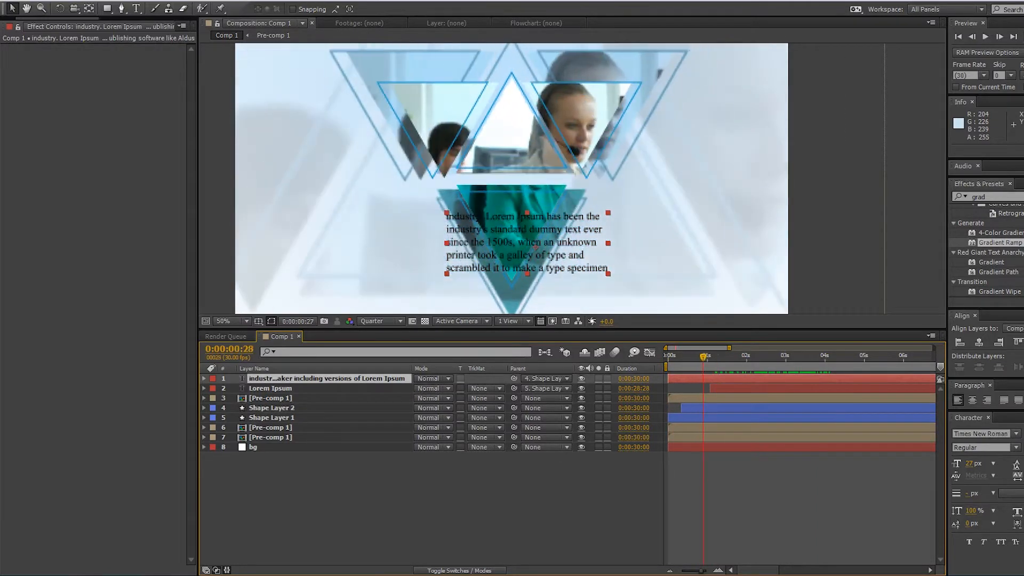
{"action": "key", "text": "space"}
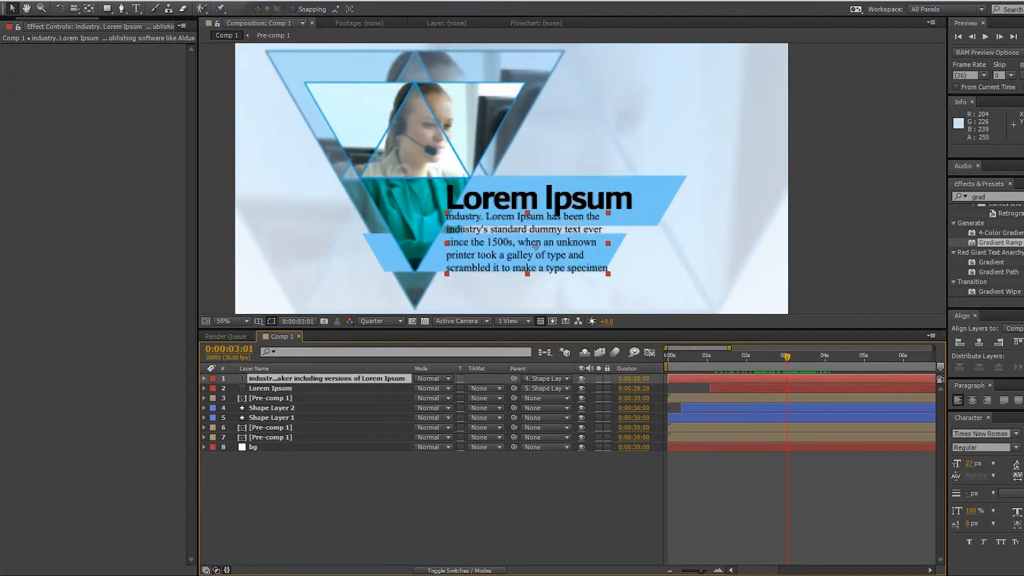
{"action": "left_click", "coordinate": [682, 357]}
{"action": "key", "text": "space"}
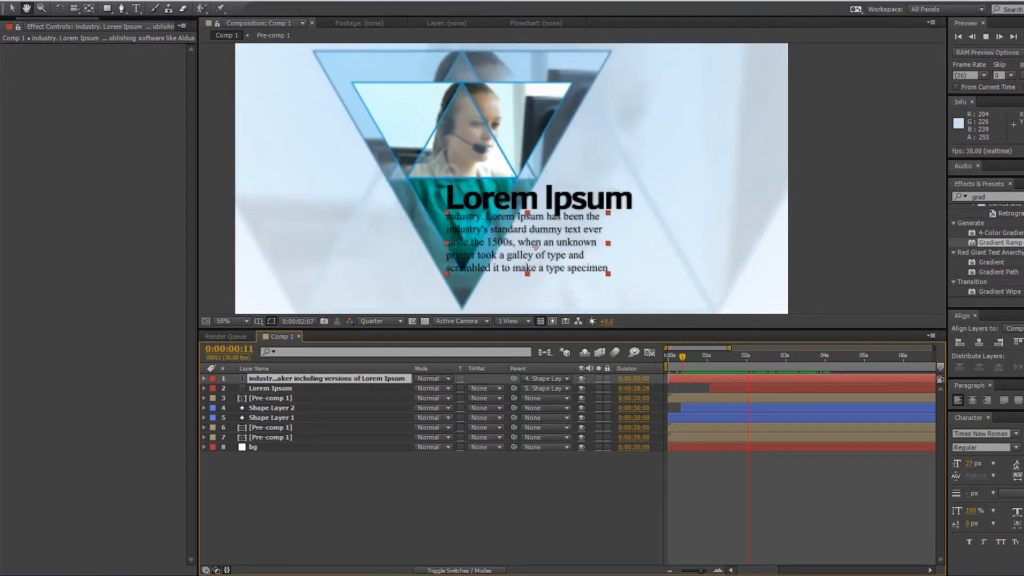
{"action": "key", "text": "space"}
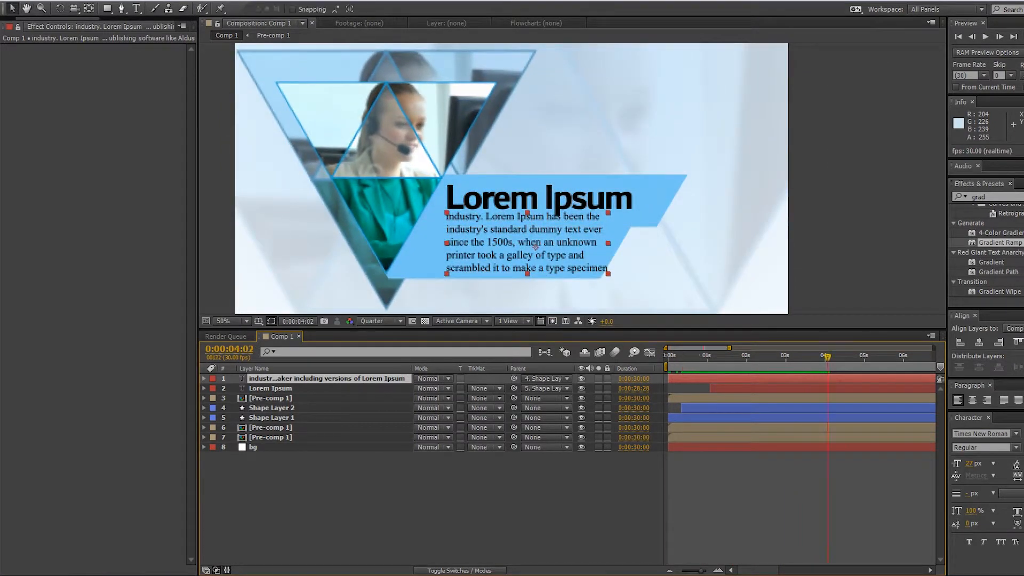
At 0:00:03:07, add Position keyframes to Shape Layer 1 and Shape Layer 2 and shift them about 10 frames earlier
{"action": "left_click_drag", "start_coordinate": [827, 356], "coordinate": [793, 357]}
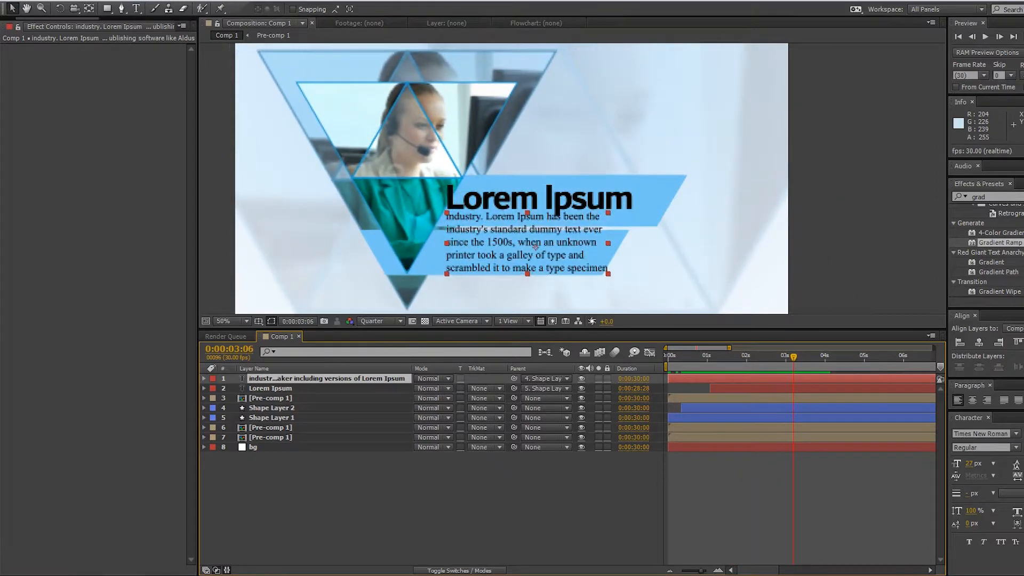
{"action": "left_click", "coordinate": [534, 245]}
{"action": "left_click", "coordinate": [271, 417], "text": "shift"}
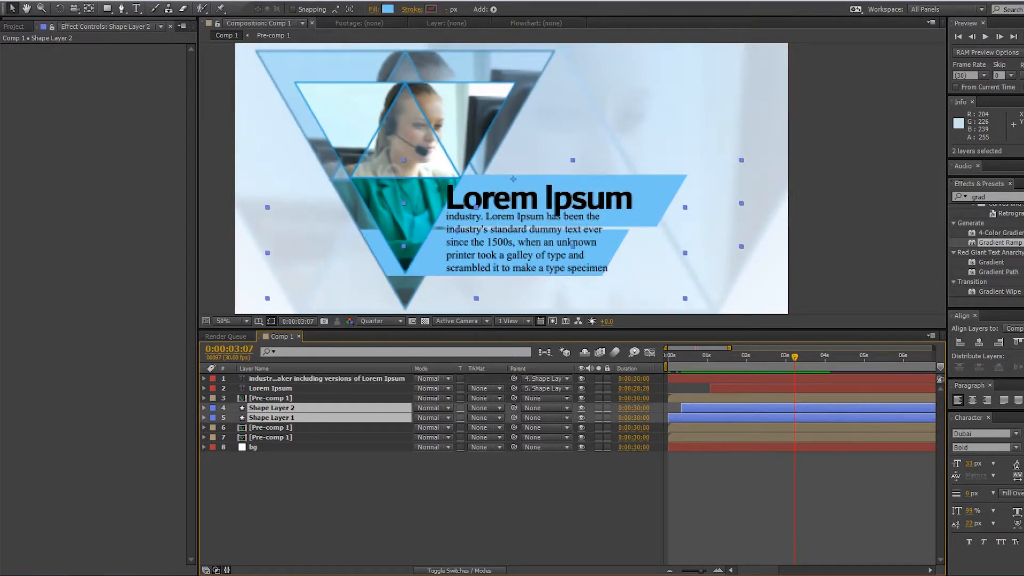
{"action": "key", "text": "p"}
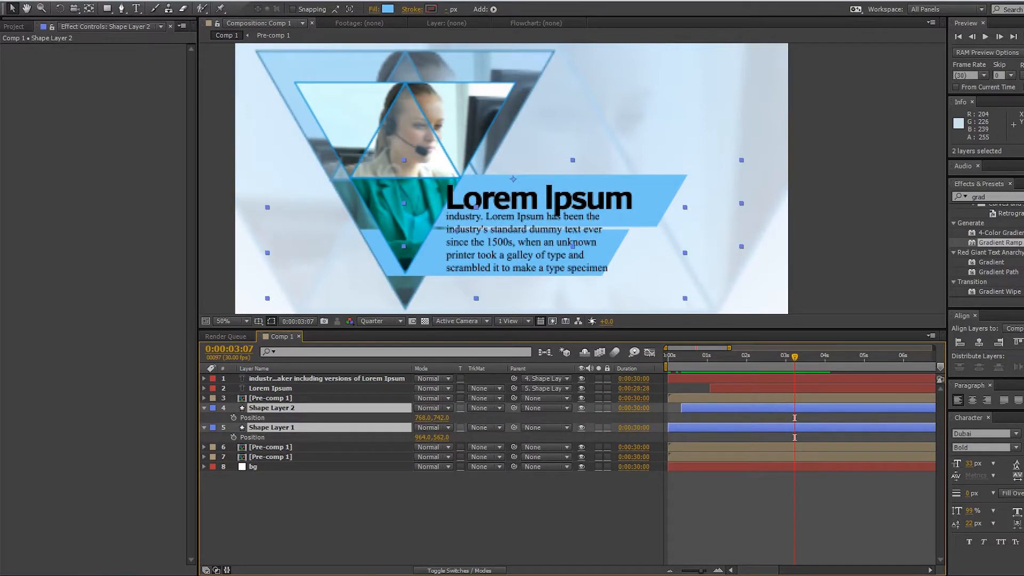
{"action": "key", "text": "alt+shift+p"}
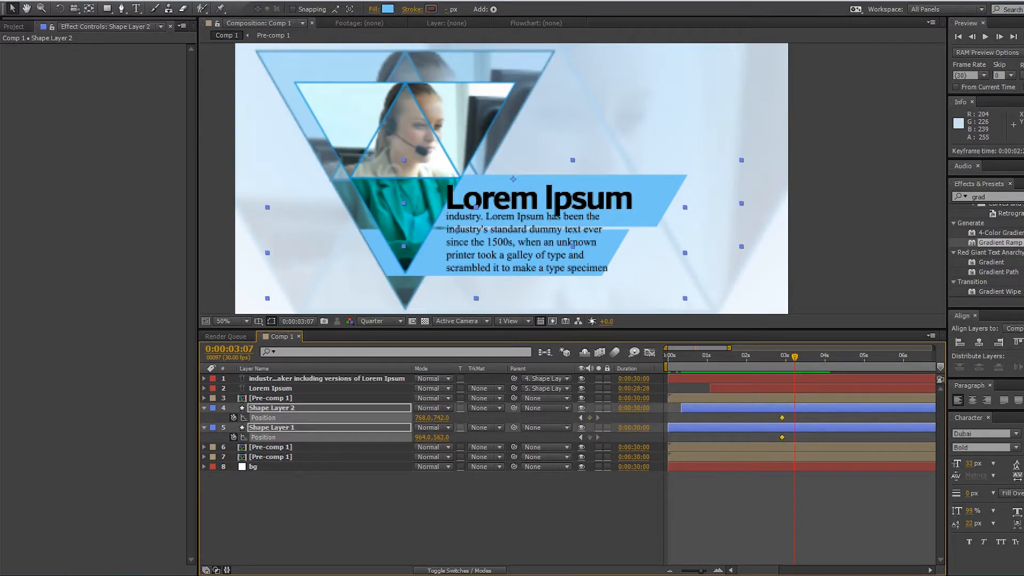
Try nudging both bars down at 0:00:03:07, and undo the shift
{"action": "key", "text": "Down"}
{"action": "key", "text": "Down"}
{"action": "key", "text": "Down"}
{"action": "key", "text": "Down"}
{"action": "key", "text": "Down"}
{"action": "key", "text": "Down"}
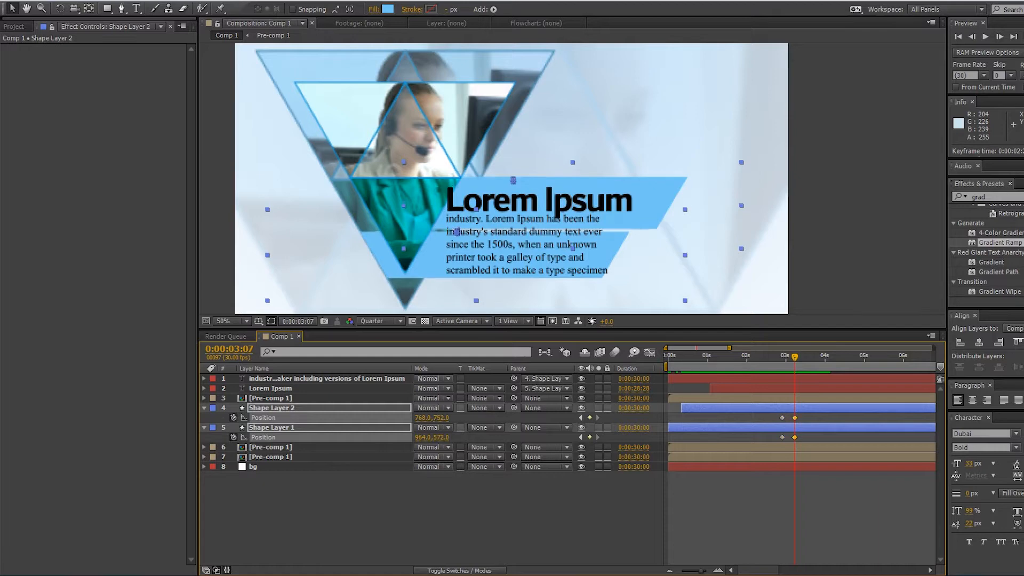
{"action": "key", "text": "ctrl+z"}
At 0:00:03:07, move the bars right to X 803 and 999, ease and spread the Position keyframes, and preview the motion
{"action": "left_click_drag", "start_coordinate": [423, 417], "coordinate": [443, 417]}
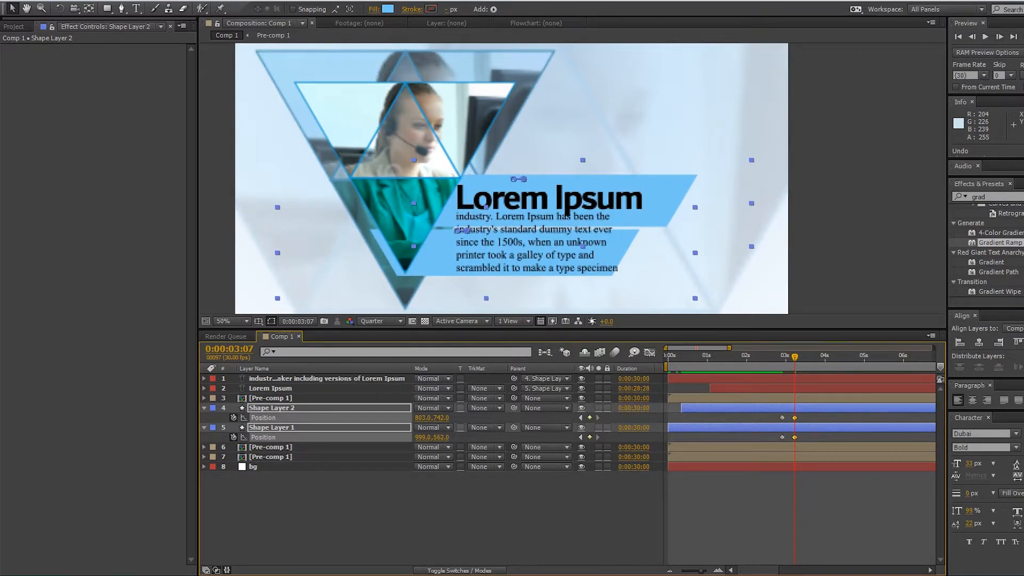
{"action": "left_click_drag", "start_coordinate": [775, 415], "coordinate": [825, 448]}
{"action": "left_click_drag", "start_coordinate": [794, 357], "coordinate": [749, 357]}
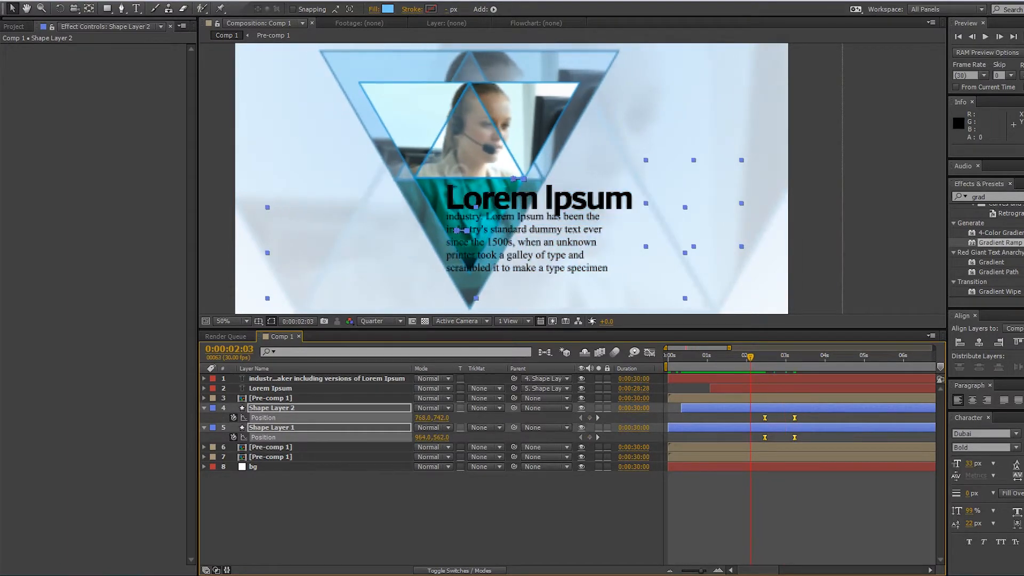
{"action": "left_click", "coordinate": [720, 213]}
{"action": "scroll", "coordinate": [720, 213], "scroll_direction": "down", "scroll_amount": 2}
{"action": "key", "text": "space"}
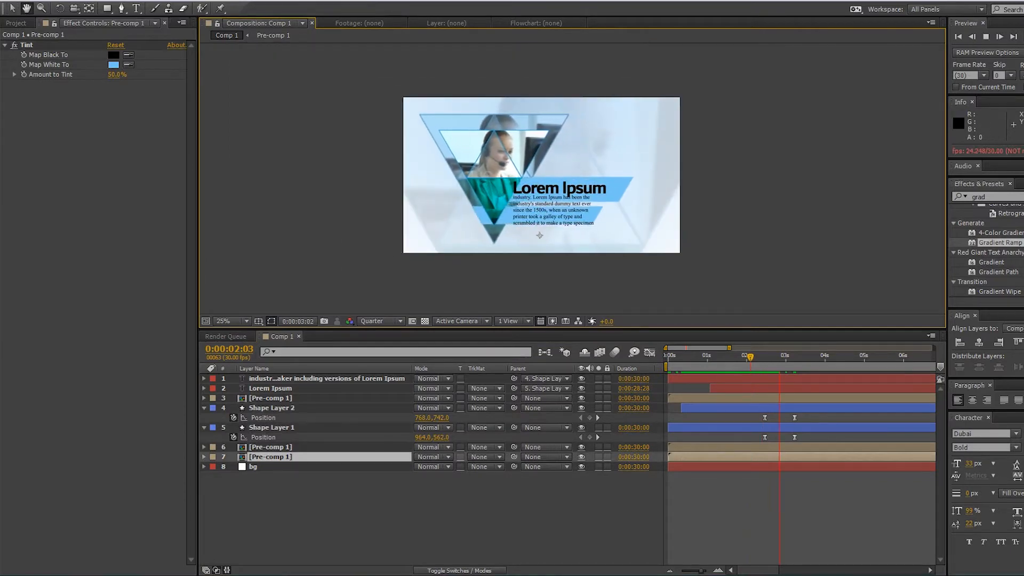
{"action": "scroll", "coordinate": [507, 291], "scroll_direction": "up", "scroll_amount": 1}
{"action": "left_click_drag", "start_coordinate": [507, 292], "coordinate": [526, 302]}
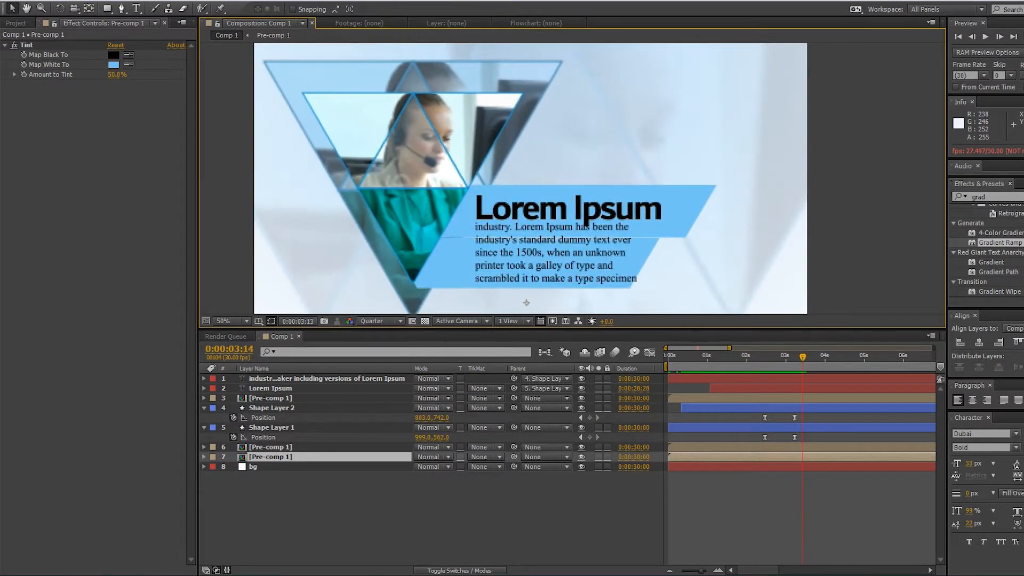
{"action": "key", "text": "space"}
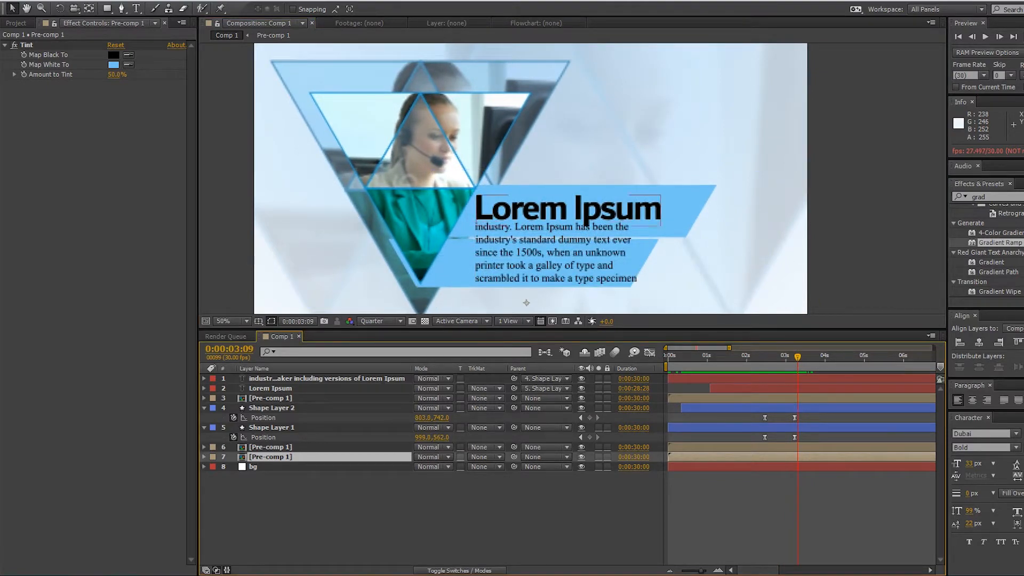
Fade in both text layers with Opacity keyframes from 0% at 0:00:02:28 to 100% shortly after, and preview the fade
{"action": "left_click", "coordinate": [271, 388]}
{"action": "left_click", "coordinate": [277, 379], "text": "shift"}
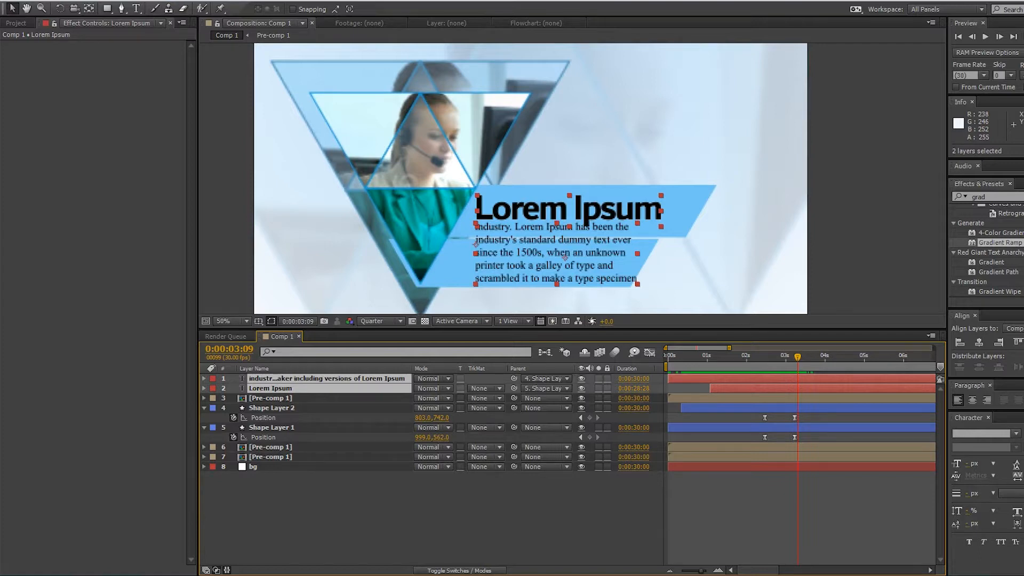
{"action": "key", "text": "alt+shift+t"}
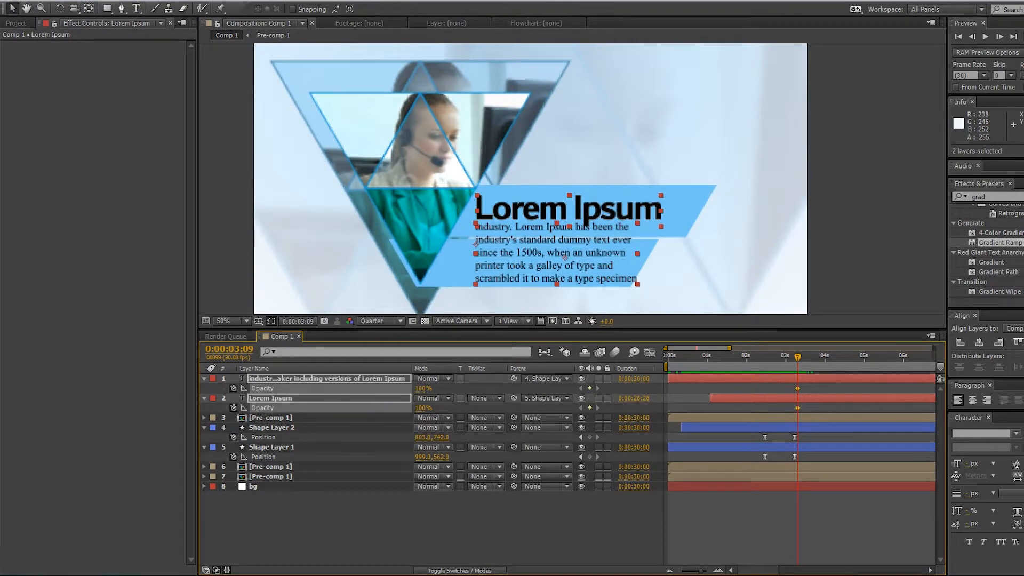
{"action": "left_click_drag", "start_coordinate": [797, 356], "coordinate": [794, 388]}
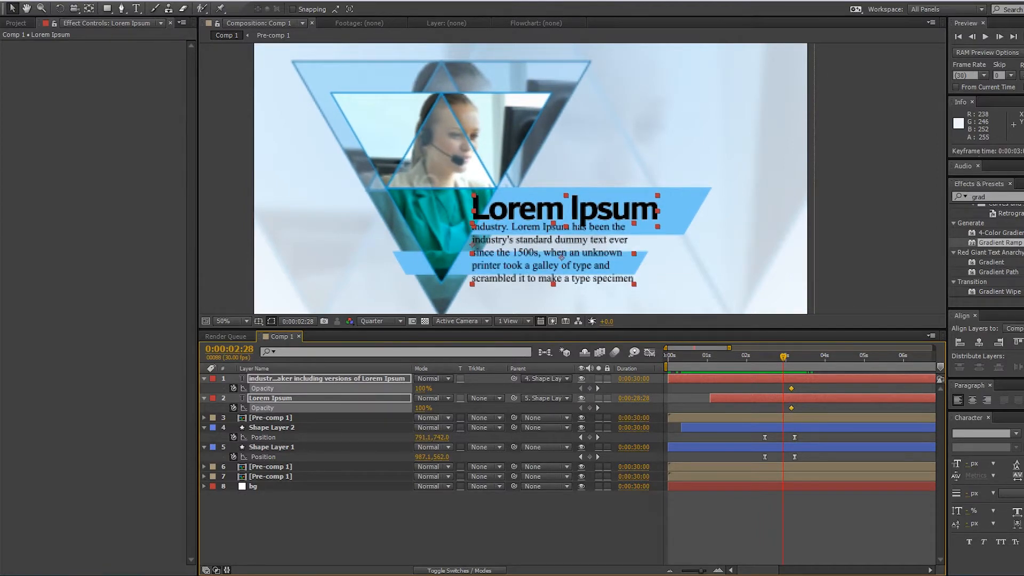
{"action": "left_click_drag", "start_coordinate": [420, 388], "coordinate": [363, 388]}
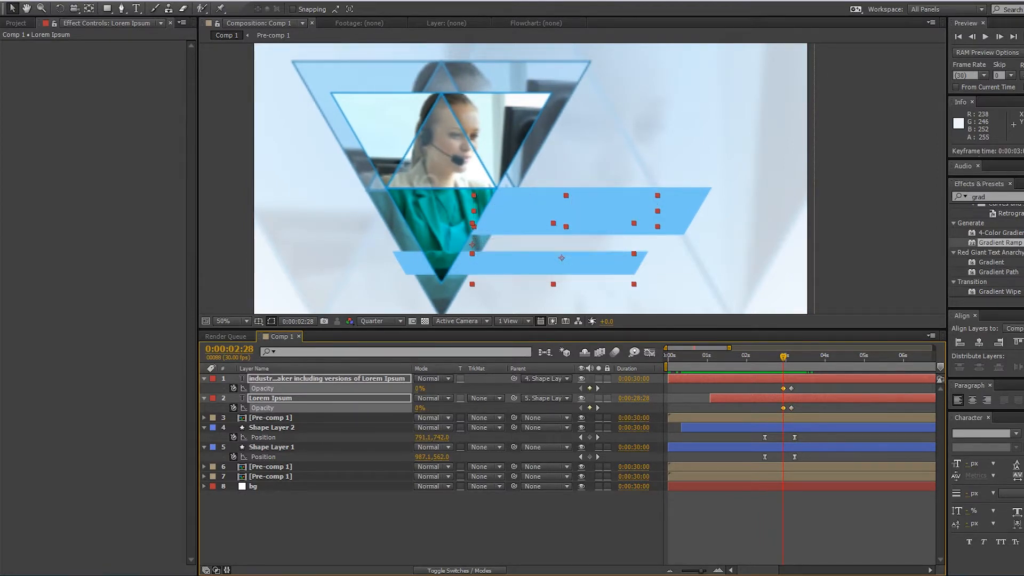
{"action": "key", "text": "space"}
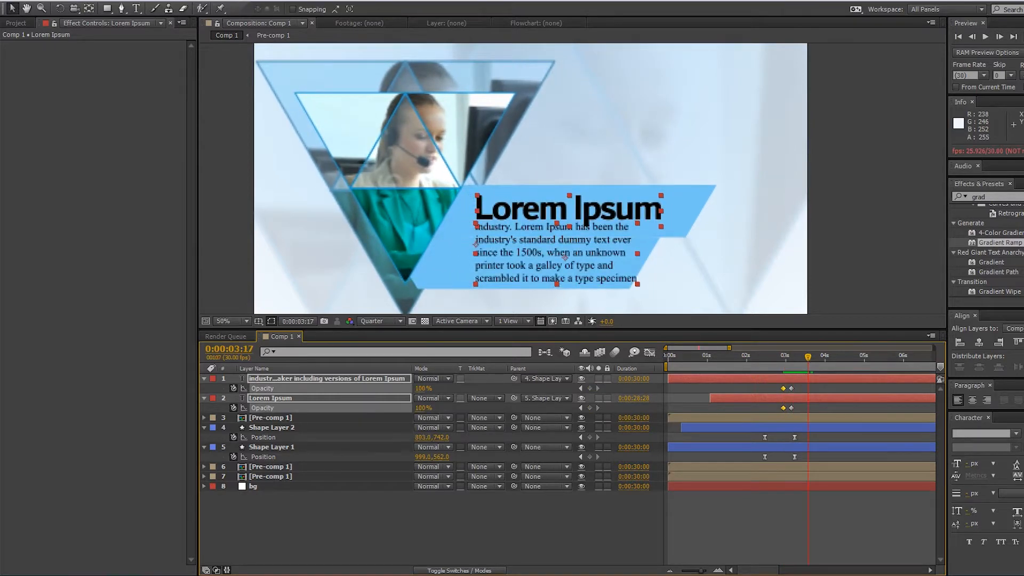
Spread both text layers' Opacity keyframes further apart, apply Easy Ease to them, and preview the text fade
{"action": "left_click_drag", "start_coordinate": [787, 383], "coordinate": [809, 414]}
{"action": "key", "text": "F9"}
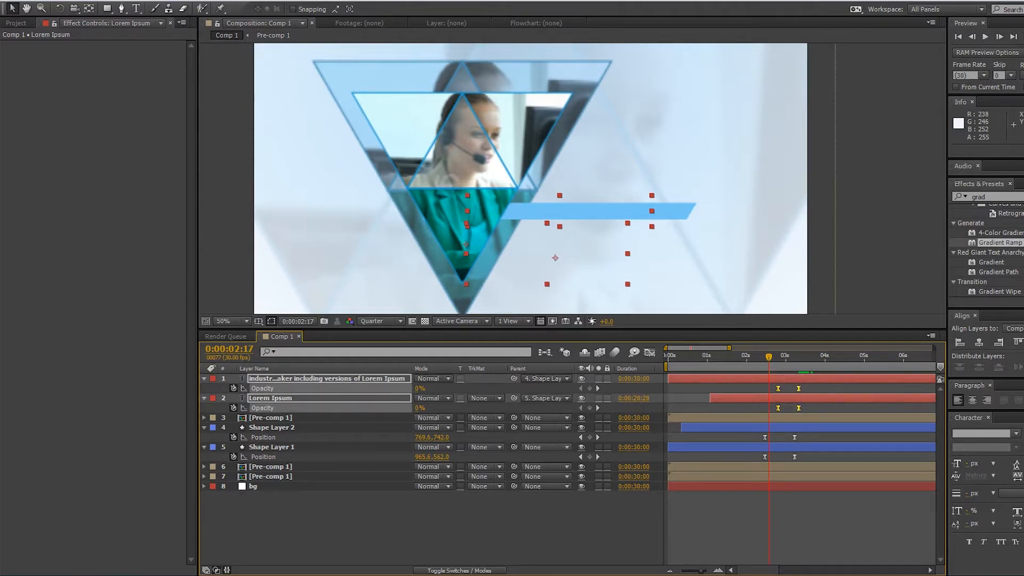
{"action": "key", "text": "space"}
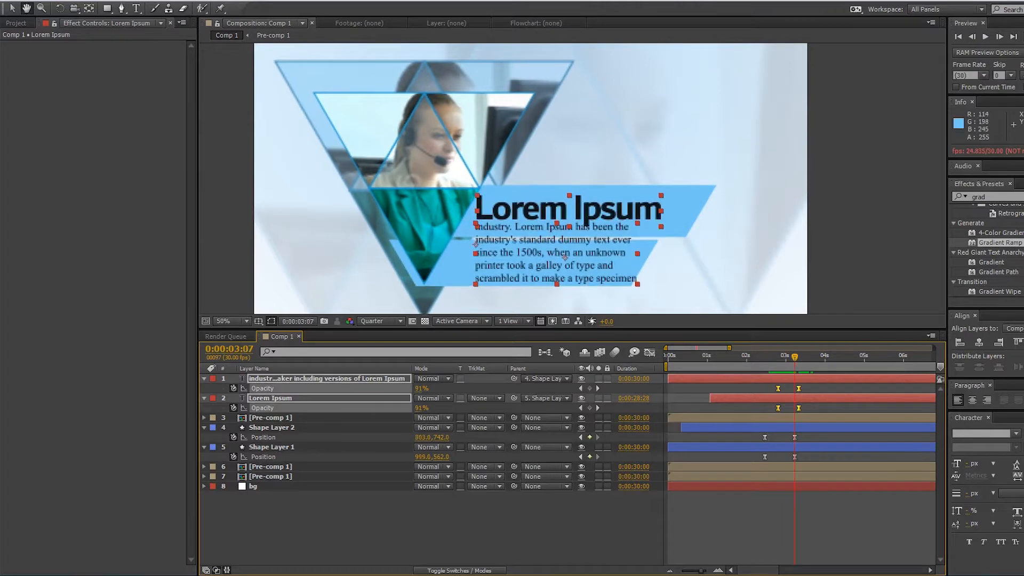
{"action": "left_click", "coordinate": [693, 150]}
{"action": "scroll", "coordinate": [693, 150], "scroll_direction": "down", "scroll_amount": 1}
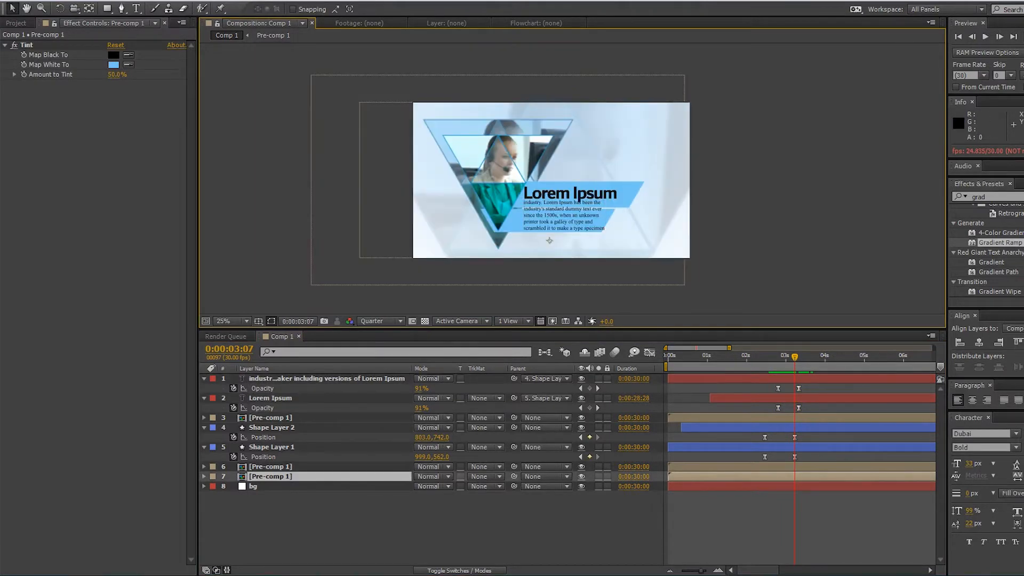
{"action": "left_click_drag", "start_coordinate": [794, 356], "coordinate": [756, 357]}
{"action": "key", "text": "space"}
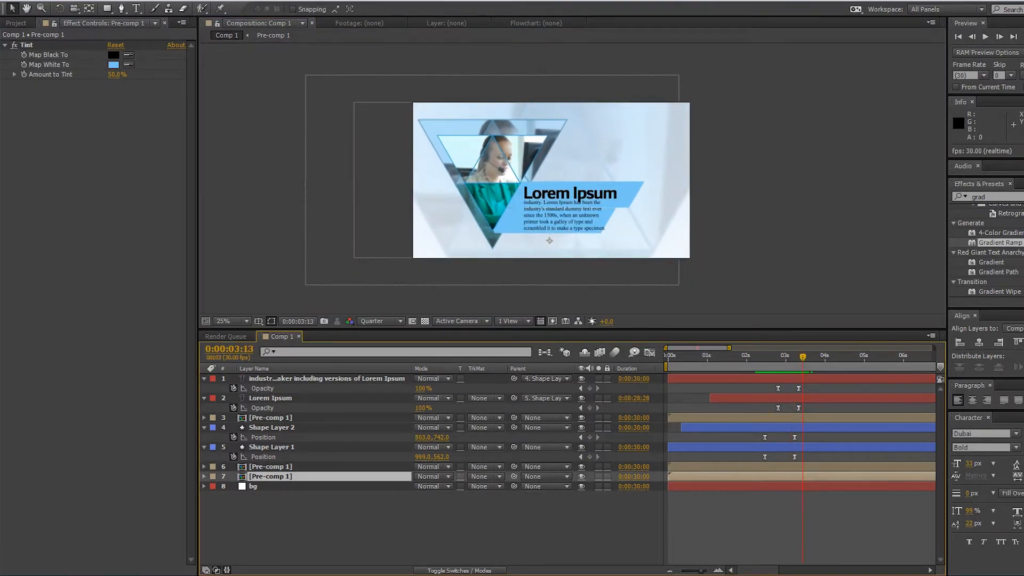
Preview the animation from the start several times to check the sliding bars and the text fade
{"action": "left_click_drag", "start_coordinate": [679, 356], "coordinate": [667, 356]}
{"action": "key", "text": "space"}
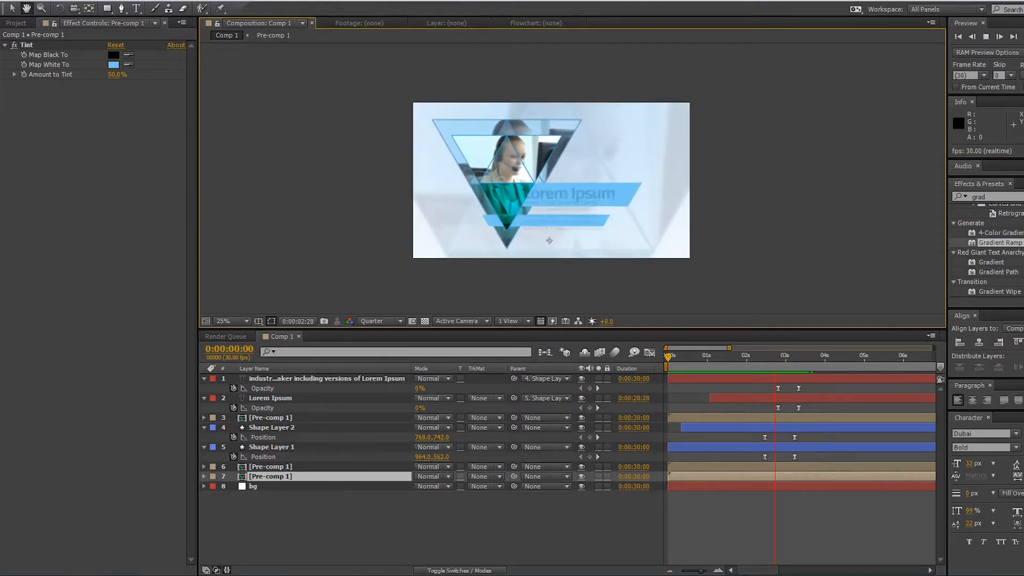
{"action": "key", "text": "space"}
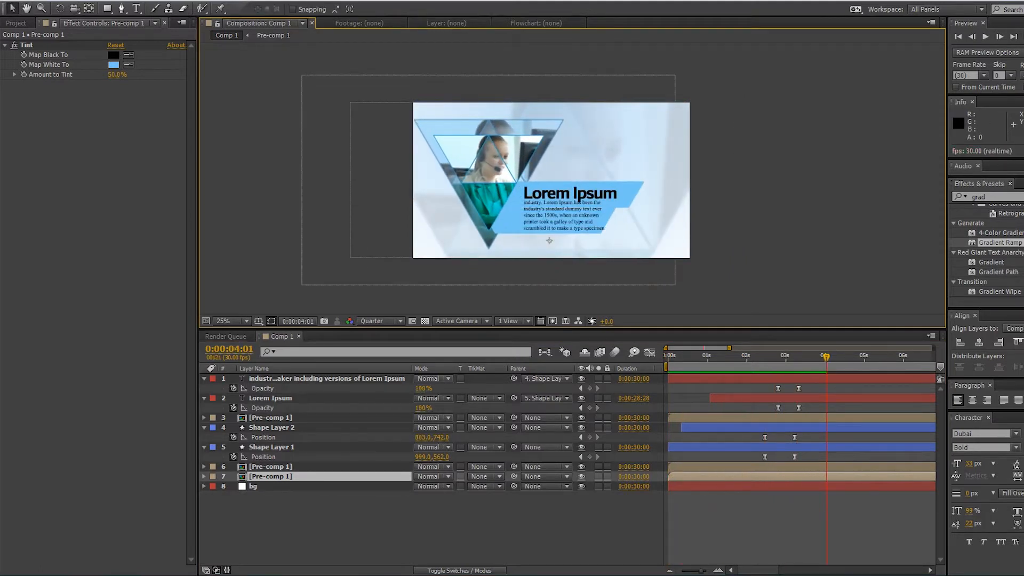
{"action": "key", "text": "space"}
{"action": "key", "text": "space"}
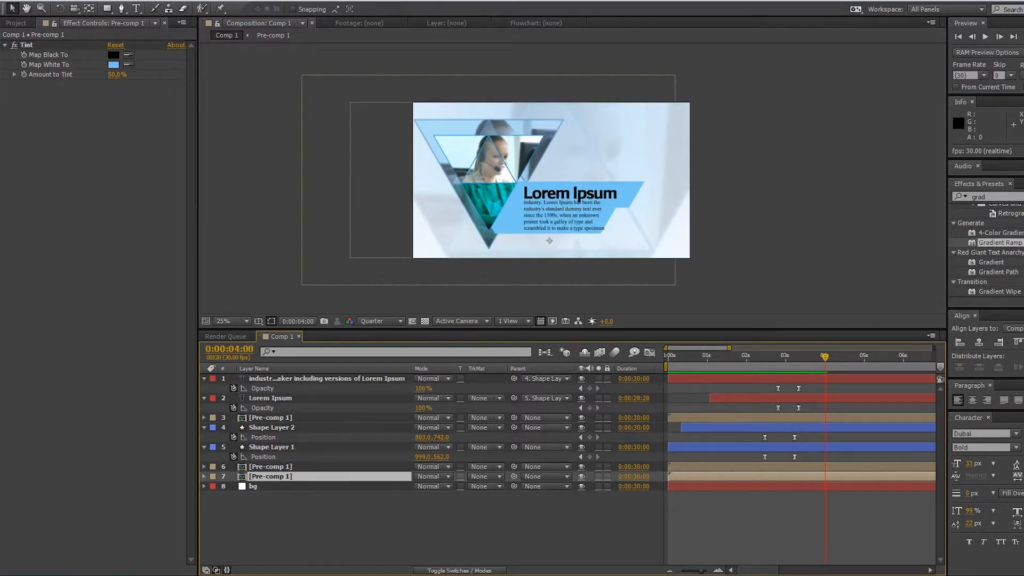
{"action": "left_click_drag", "start_coordinate": [826, 356], "coordinate": [854, 348]}
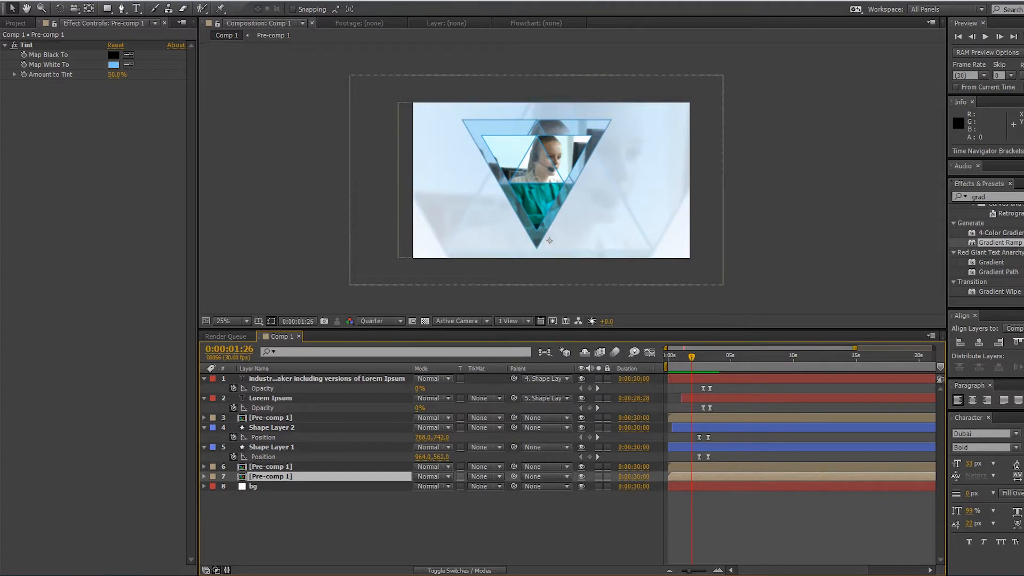
{"action": "key", "text": "space"}
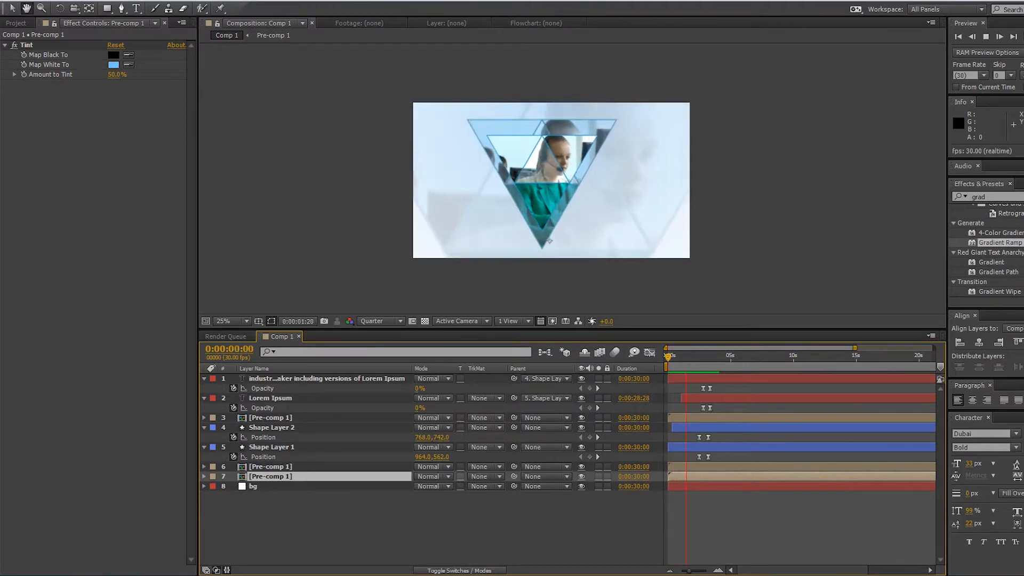
{"action": "key", "text": "space"}
{"action": "key", "text": "space"}
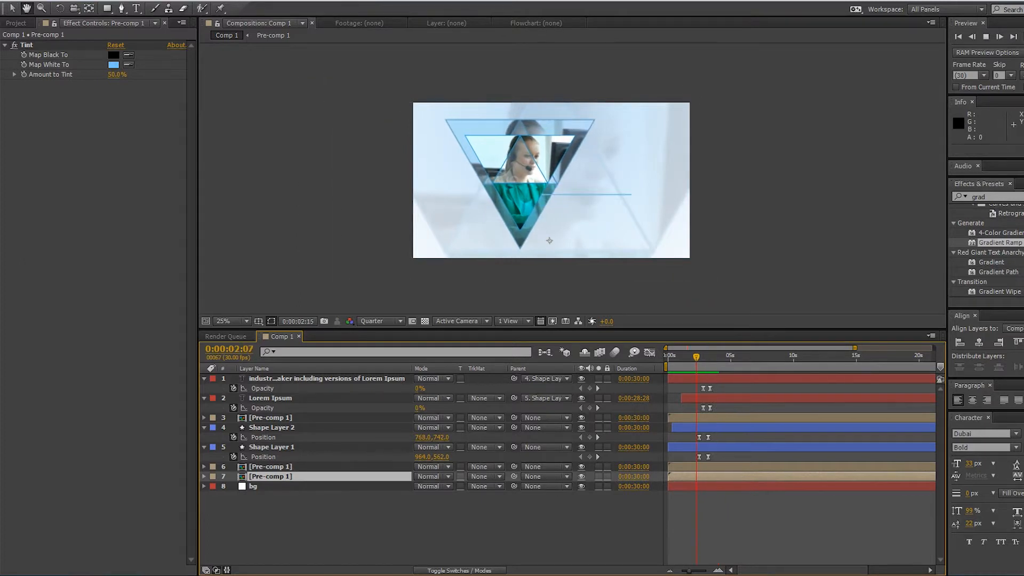
{"action": "key", "text": "space"}
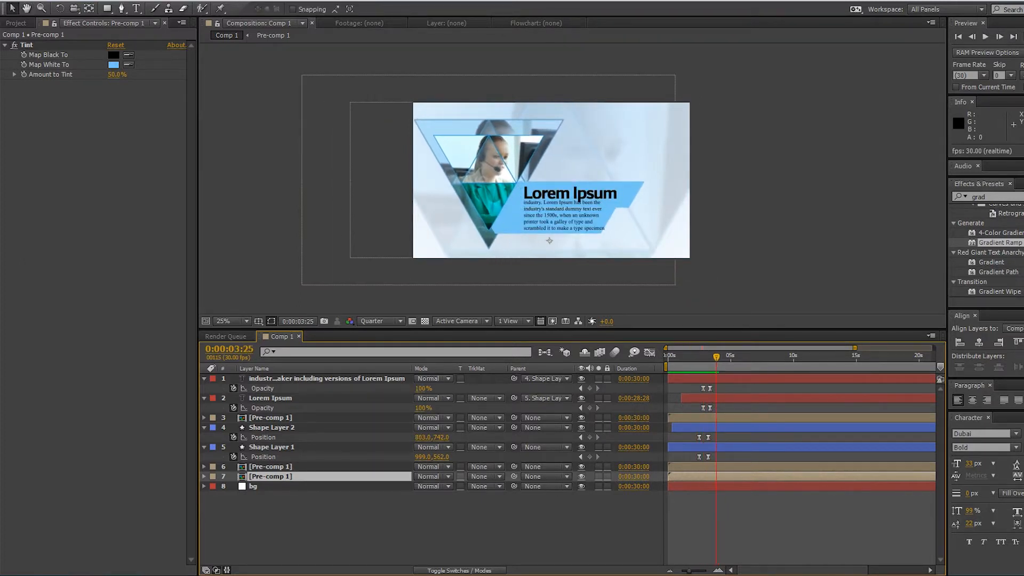
{"action": "key", "text": "space"}
{"action": "key", "text": "space"}
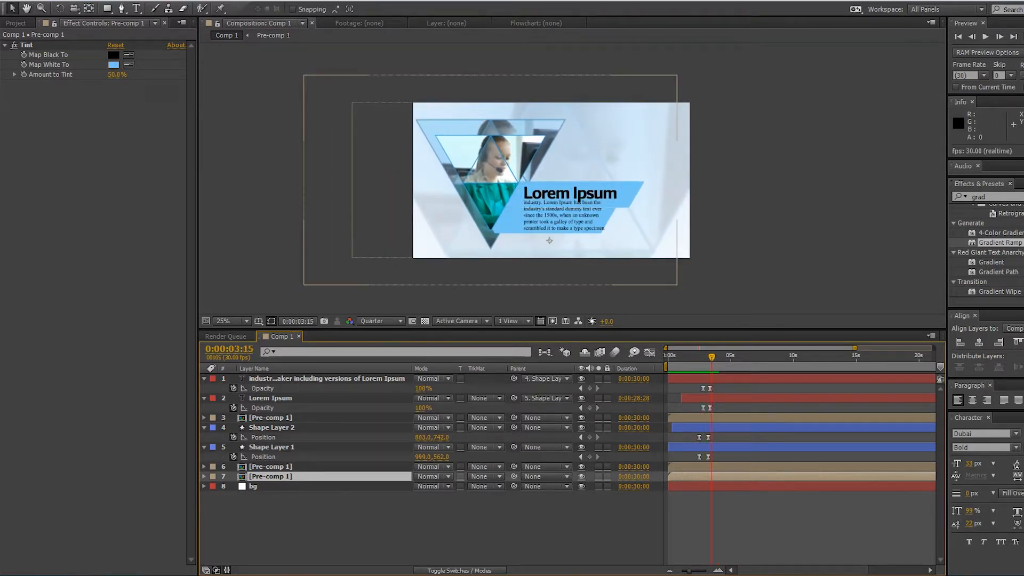
Add a null object and parent all layers except bg to it
{"action": "key", "text": "F2"}
{"action": "right_click", "coordinate": [320, 387]}
{"action": "mouse_move", "coordinate": [374, 393]}
{"action": "left_click", "coordinate": [504, 462]}
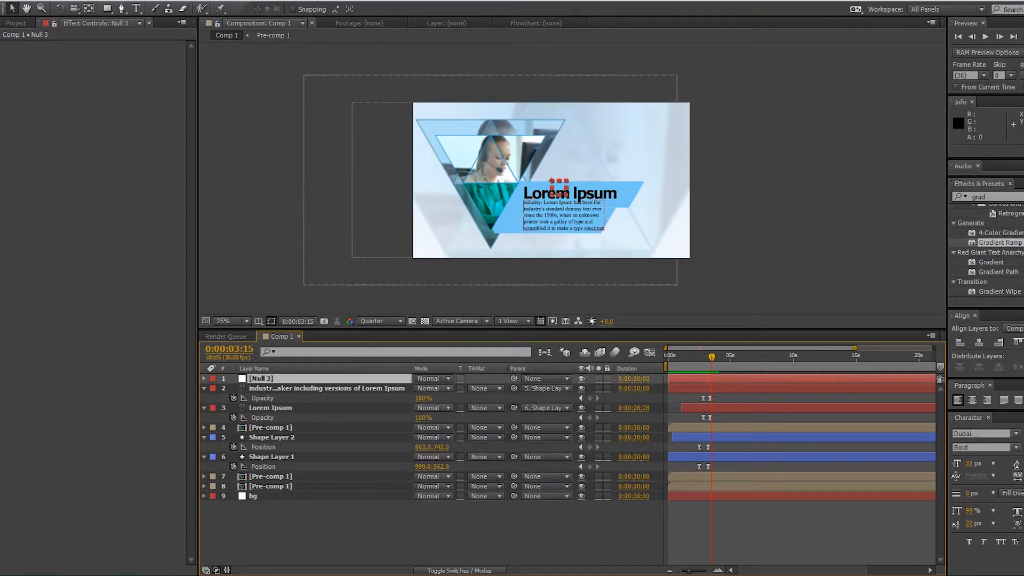
{"action": "left_click", "coordinate": [327, 388]}
{"action": "left_click", "coordinate": [320, 486], "text": "shift"}
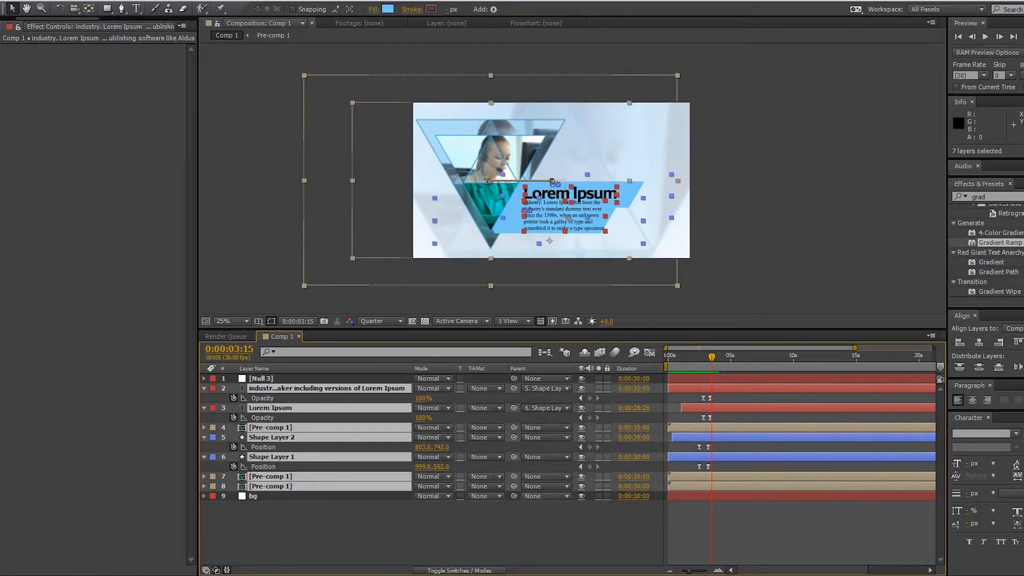
{"action": "left_click_drag", "start_coordinate": [513, 388], "coordinate": [261, 378]}
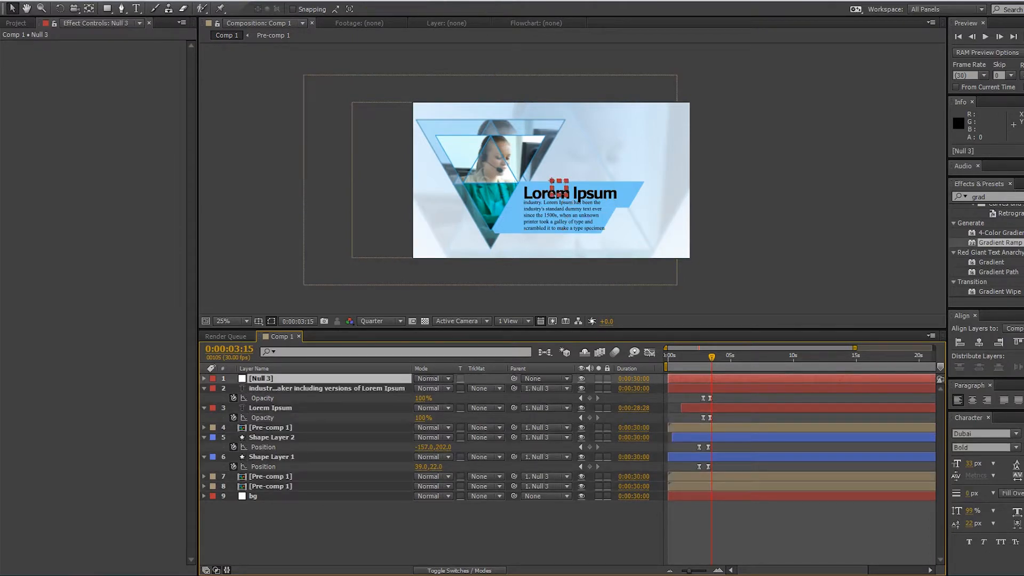
Set a Position keyframe on the null and shift it to about one second
{"action": "key", "text": "p"}
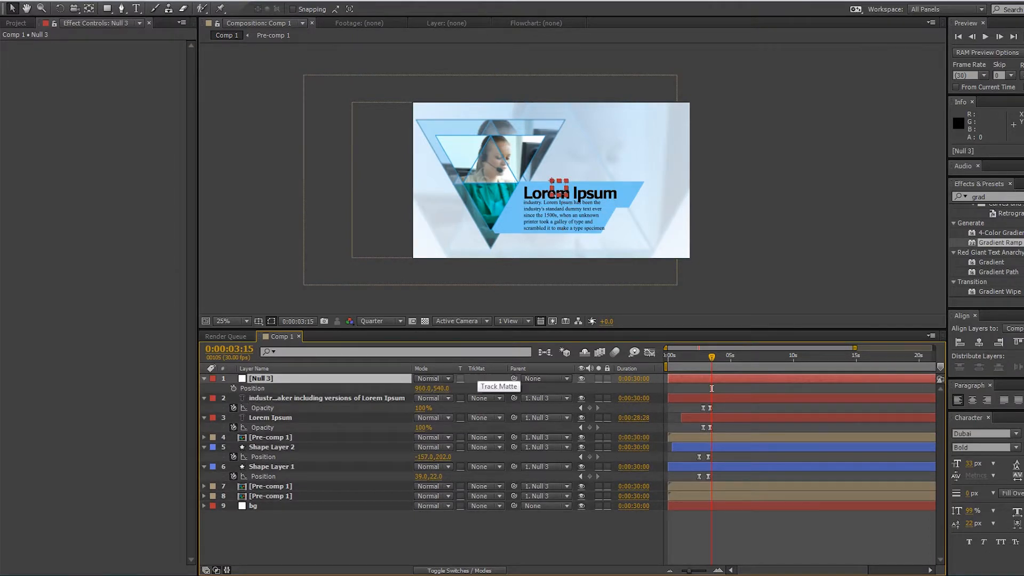
{"action": "key", "text": "alt+shift+p"}
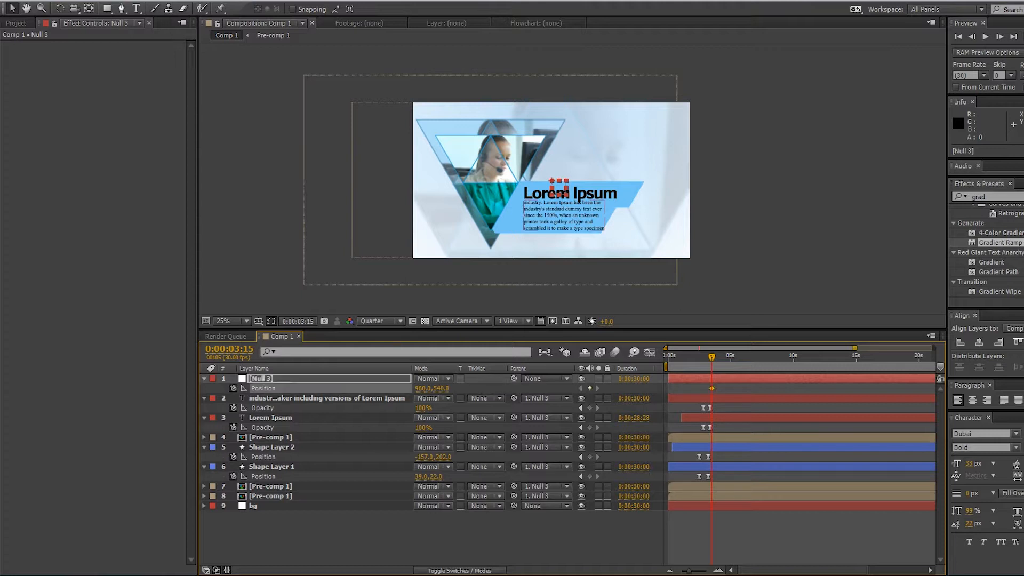
{"action": "left_click_drag", "start_coordinate": [711, 389], "coordinate": [791, 356]}
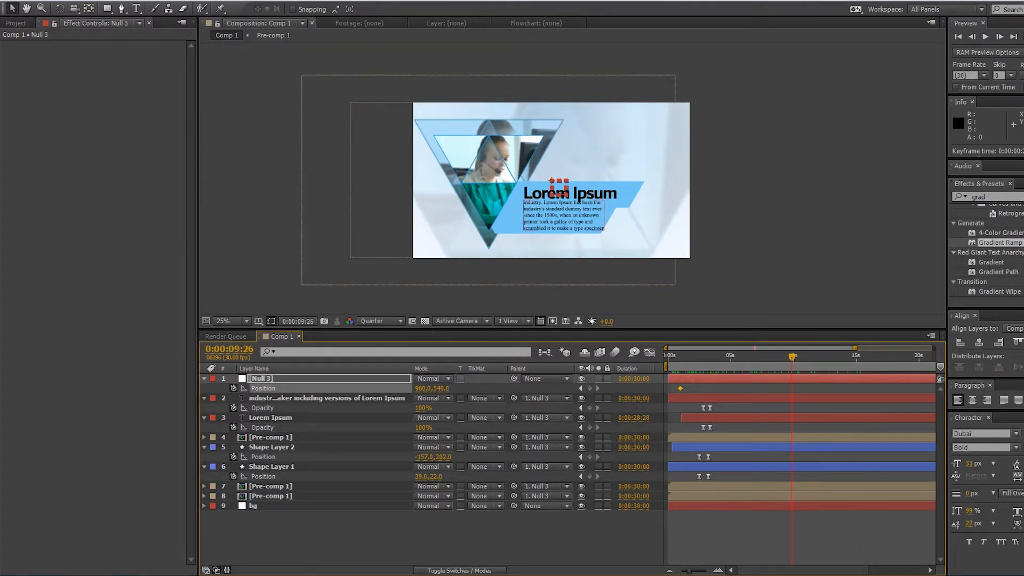
At 0:00:09:26, undo a trial upward nudge of the null and move it left to X 864
{"action": "key", "text": "shift+Up"}
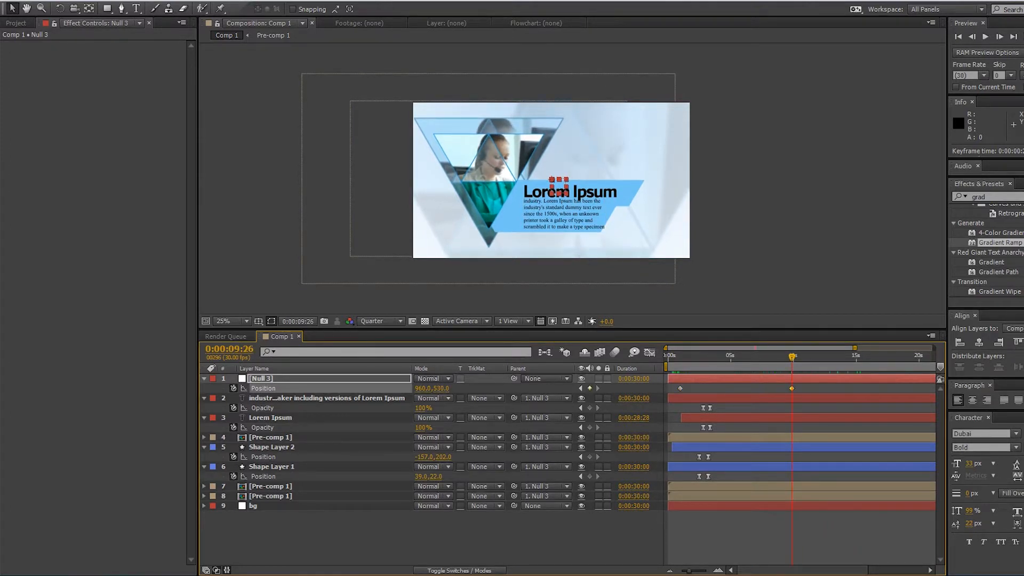
{"action": "key", "text": "ctrl+z"}
{"action": "key", "text": "shift+Left"}
{"action": "key", "text": "shift+Left"}
{"action": "key", "text": "shift+Left"}
{"action": "key", "text": "shift+Left"}
{"action": "key", "text": "shift+Left"}
{"action": "key", "text": "shift+Left"}
{"action": "key", "text": "shift+Left"}
{"action": "key", "text": "shift+Left"}
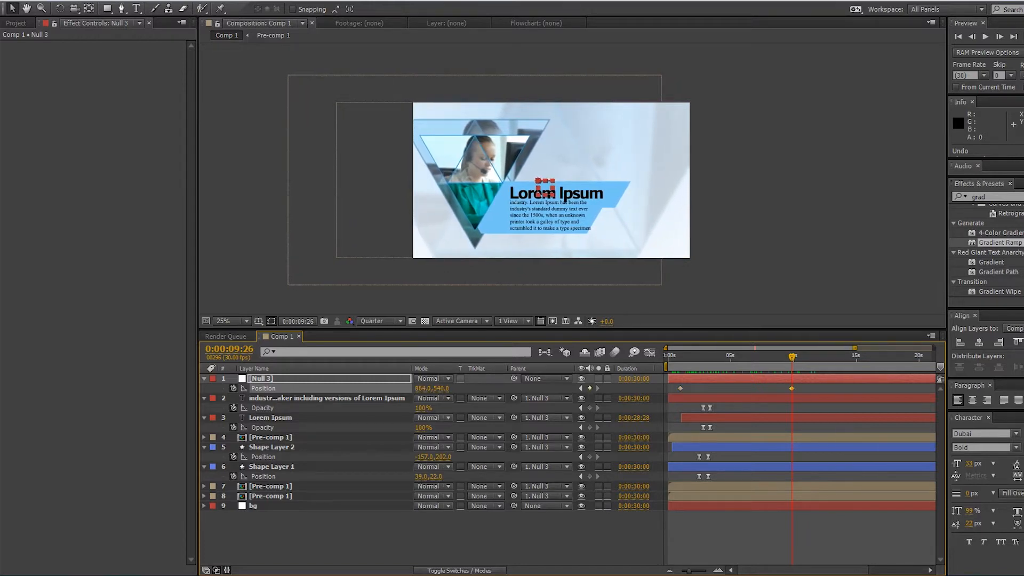
Preview the null's leftward drift from the start of the composition
{"action": "key", "text": "Home"}
{"action": "key", "text": "F2"}
{"action": "key", "text": "space"}
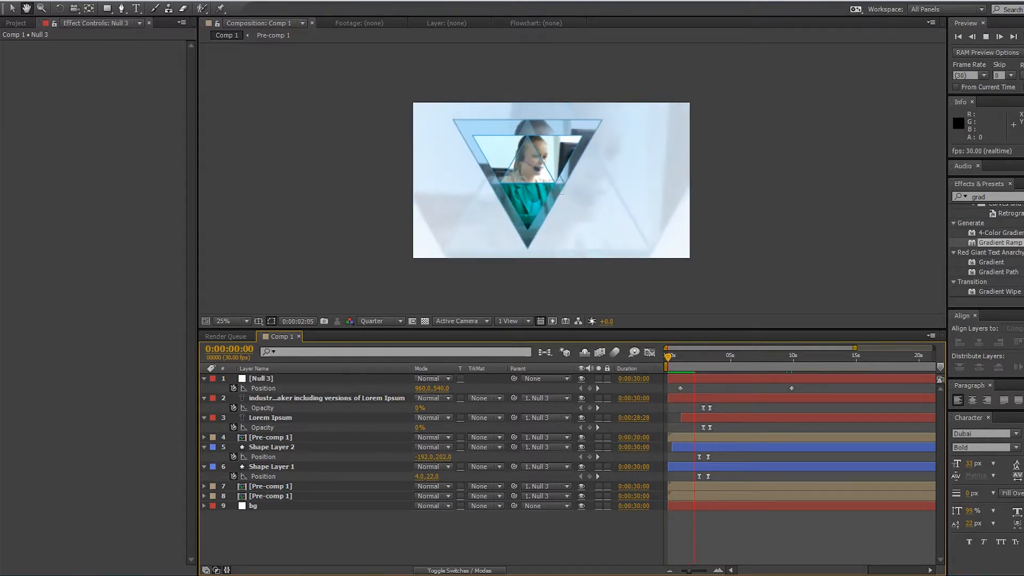
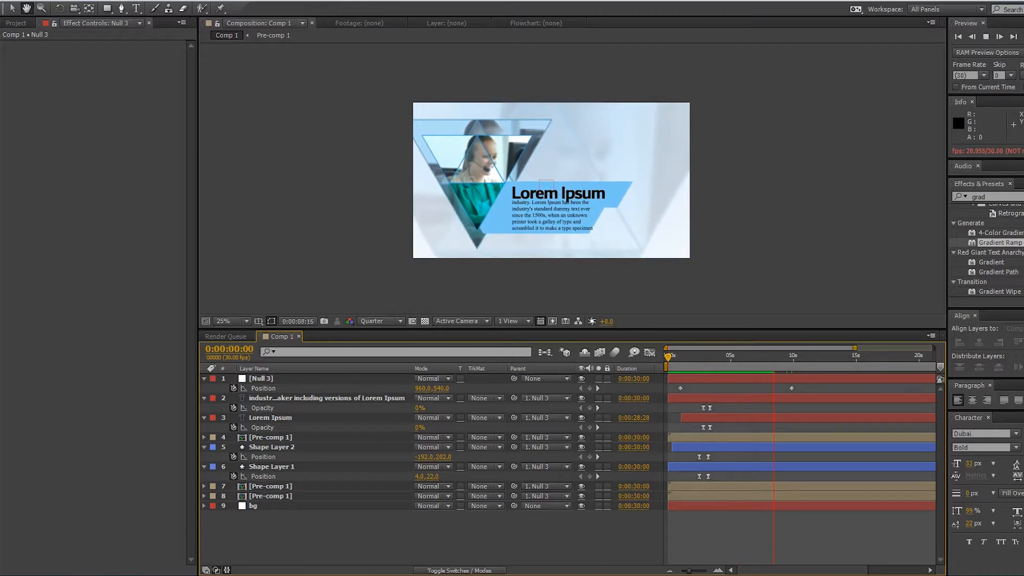
{"action": "key", "text": "space"}
Show the frame at 0:00:06:14 at 50% magnification with Full preview resolution
{"action": "left_click_drag", "start_coordinate": [673, 356], "coordinate": [749, 356]}
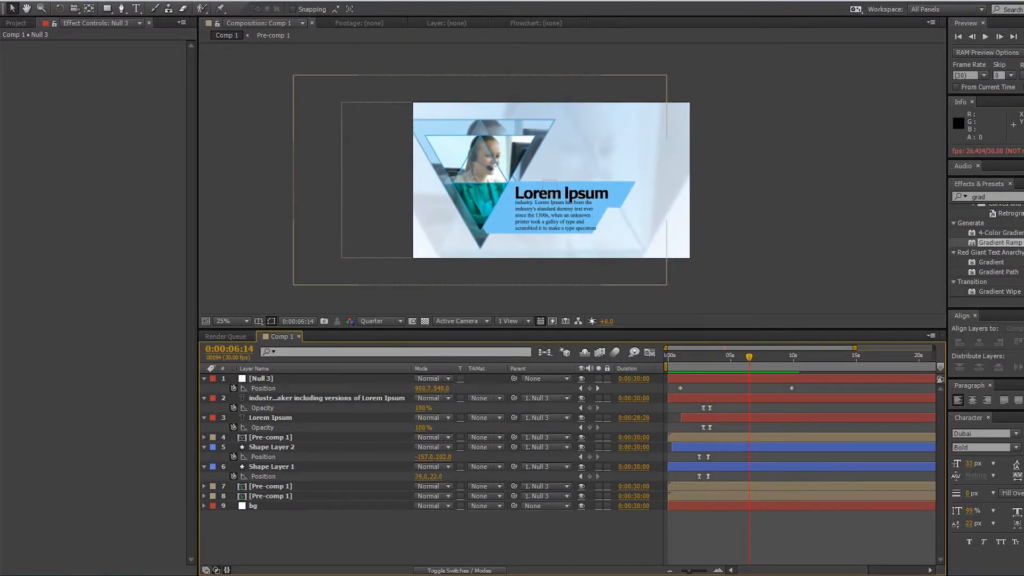
{"action": "scroll", "coordinate": [574, 144], "scroll_direction": "up", "scroll_amount": 2}
{"action": "left_click_drag", "start_coordinate": [575, 144], "coordinate": [597, 139]}
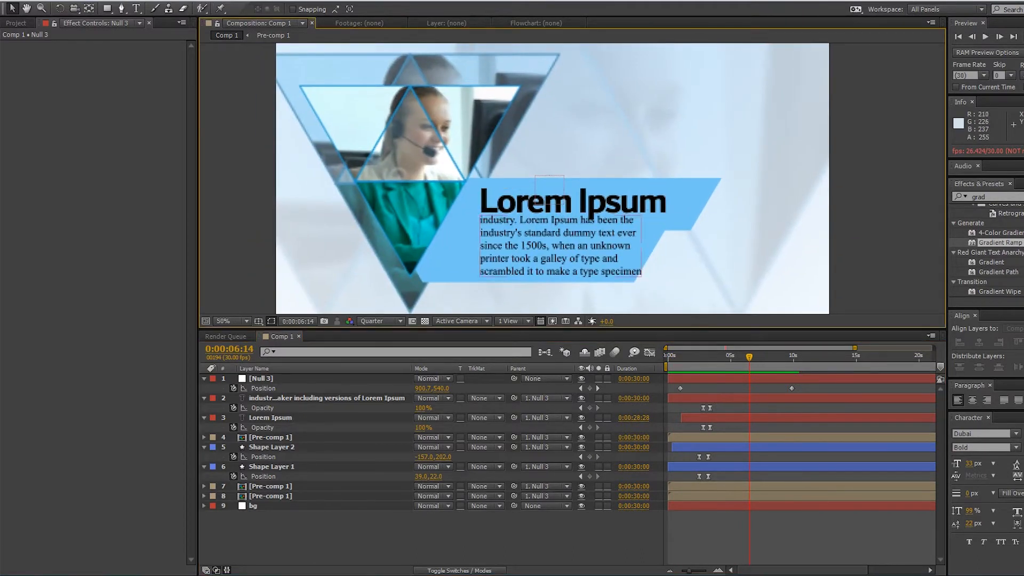
{"action": "left_click", "coordinate": [379, 321]}
{"action": "left_click", "coordinate": [389, 351]}
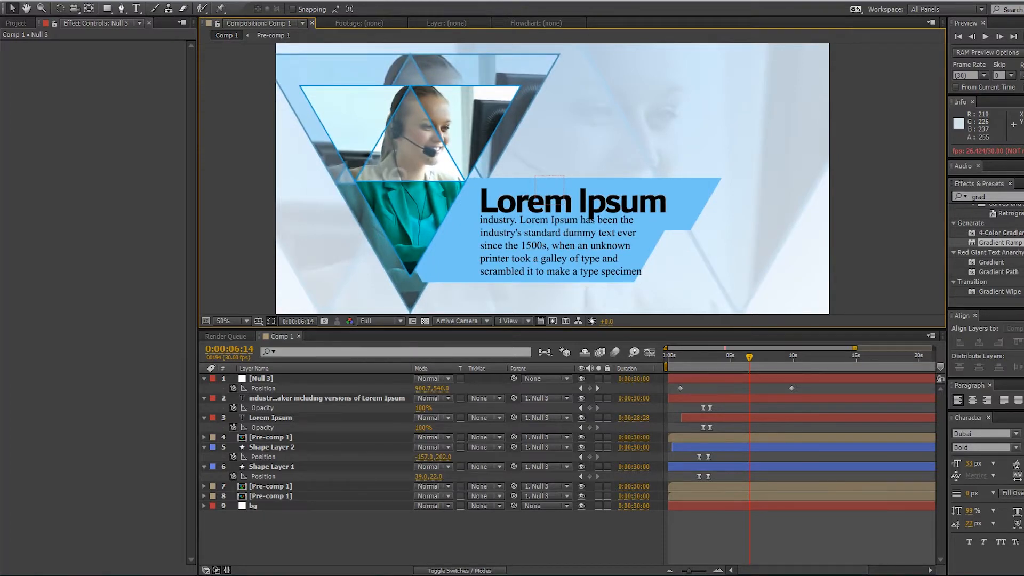
Move the paragraph text left within the lower bar, and shift the Lorem Ipsum title slightly up and left
{"action": "left_click", "coordinate": [270, 417]}
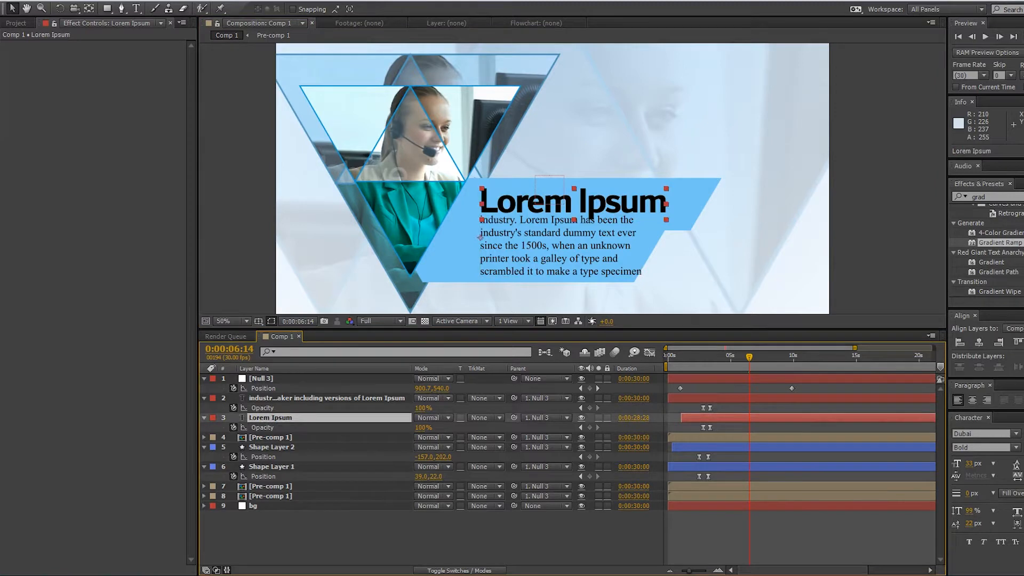
{"action": "left_click", "coordinate": [637, 271]}
{"action": "left_click_drag", "start_coordinate": [570, 250], "coordinate": [540, 251]}
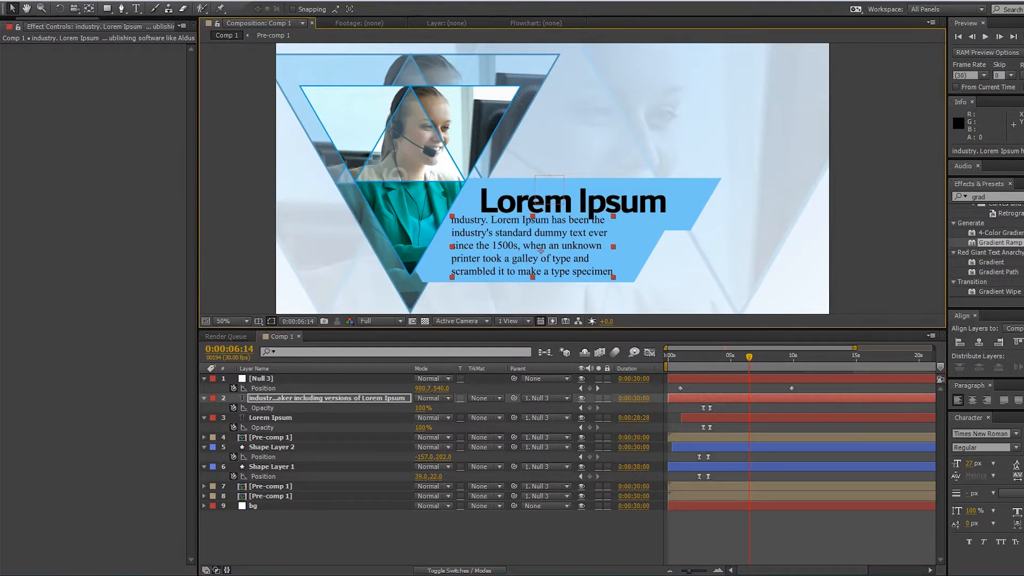
{"action": "left_click", "coordinate": [647, 193]}
{"action": "left_click_drag", "start_coordinate": [648, 193], "coordinate": [641, 189]}
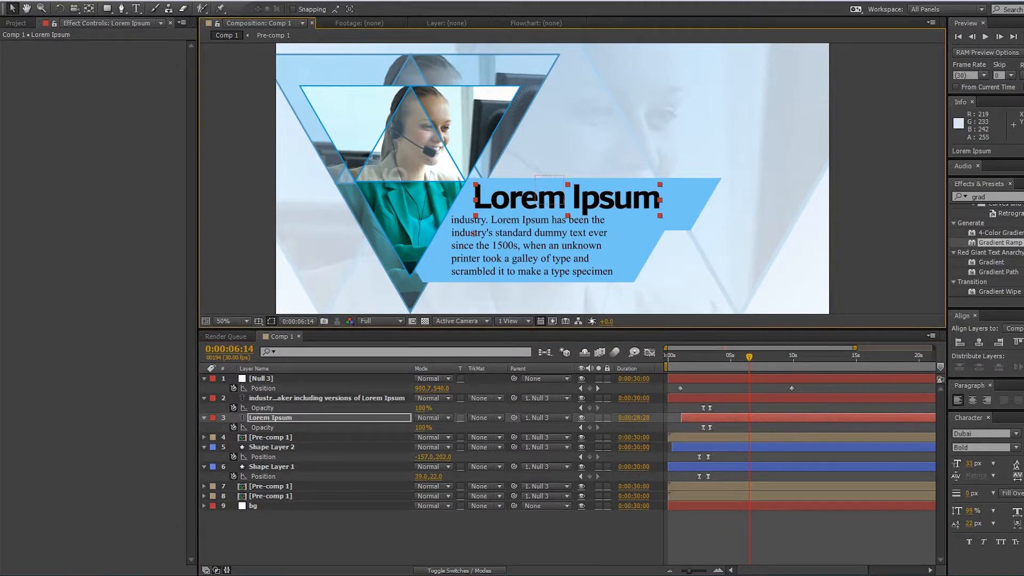
Recolor only the word "Ipsum" in the title to a light salmon red
{"action": "double_click", "coordinate": [642, 190]}
{"action": "double_click", "coordinate": [641, 190]}
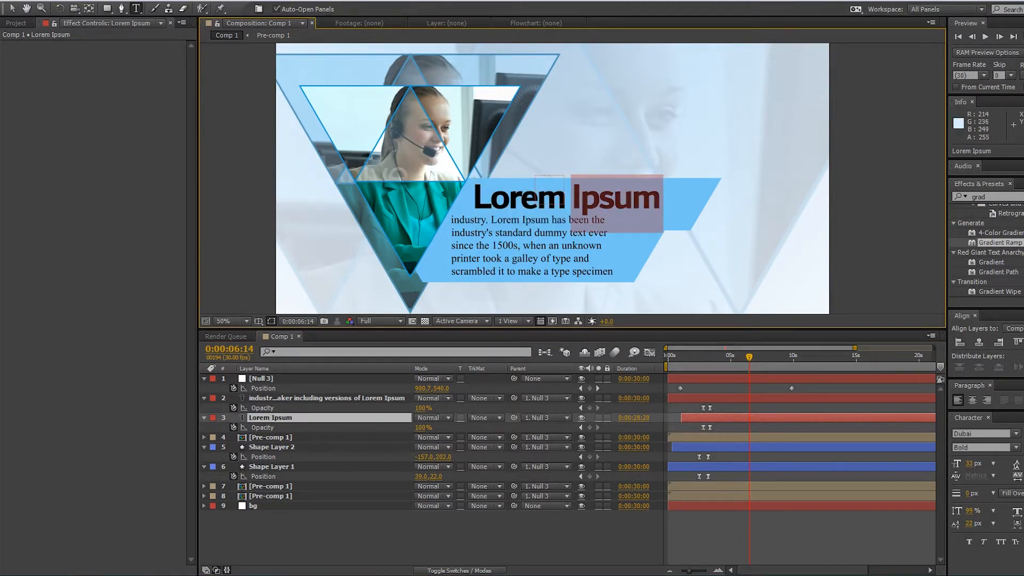
{"action": "left_click", "coordinate": [1022, 438]}
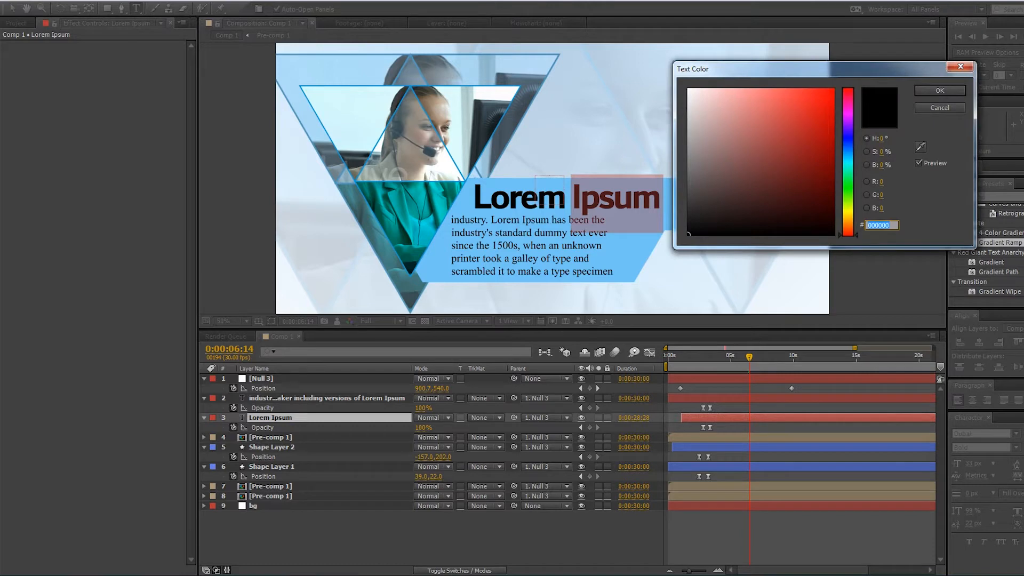
{"action": "left_click", "coordinate": [761, 105]}
{"action": "left_click", "coordinate": [939, 91]}
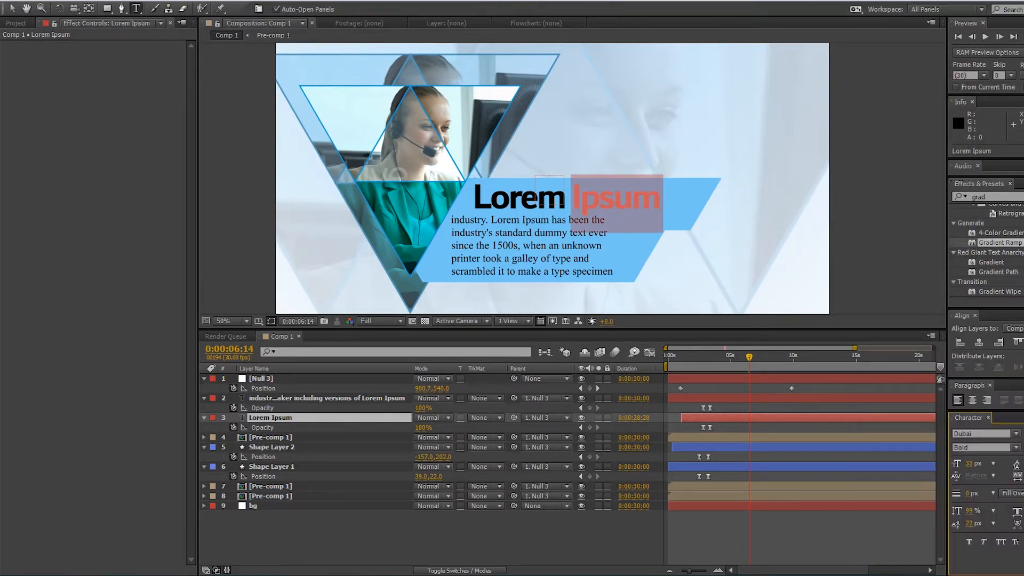
Apply CC Light Sweep to Shape Layer 1 and set its Width to about 210
{"action": "left_click", "coordinate": [272, 447]}
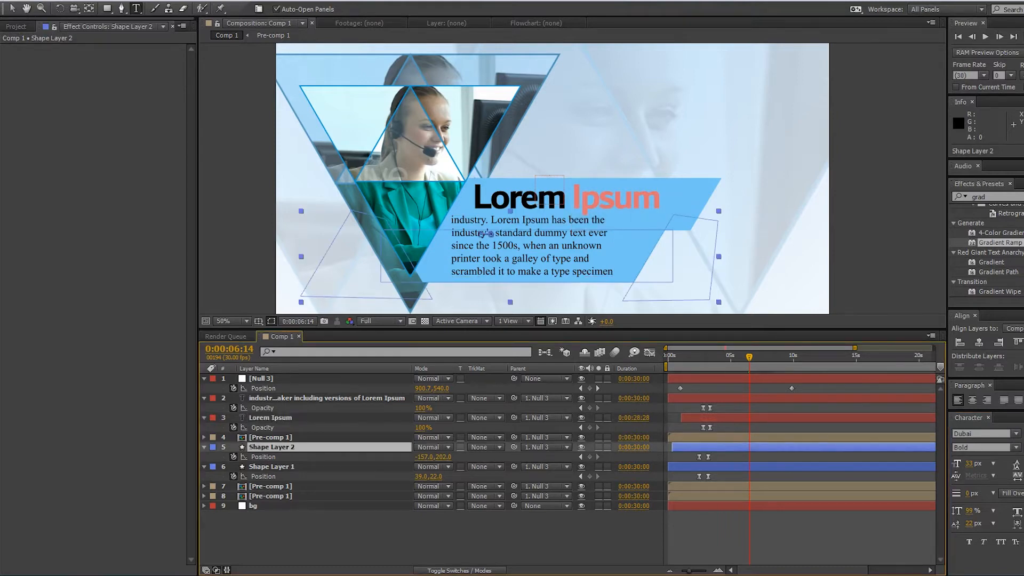
{"action": "left_click", "coordinate": [272, 466]}
{"action": "left_click", "coordinate": [986, 197]}
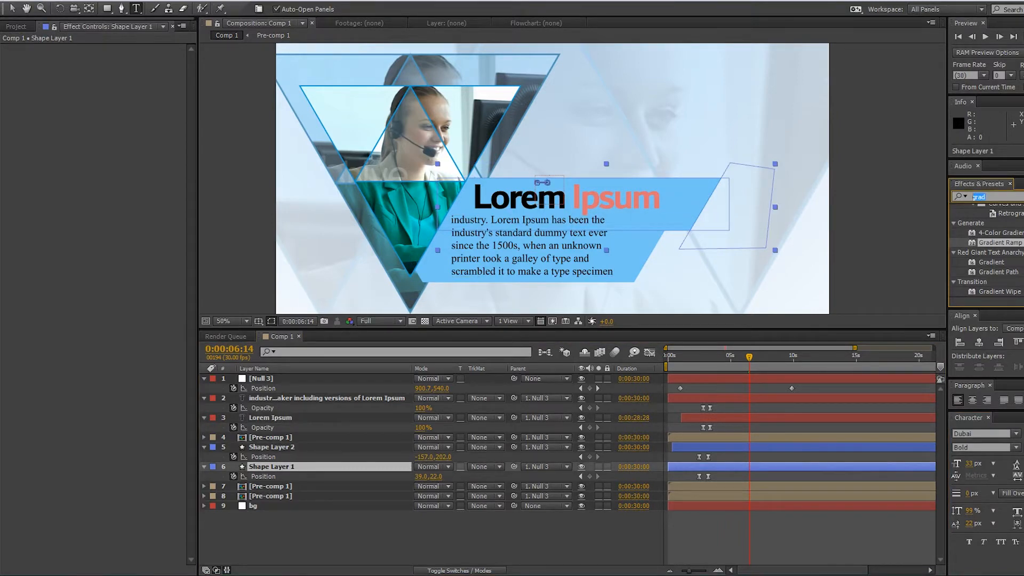
{"action": "type", "text": "light"}
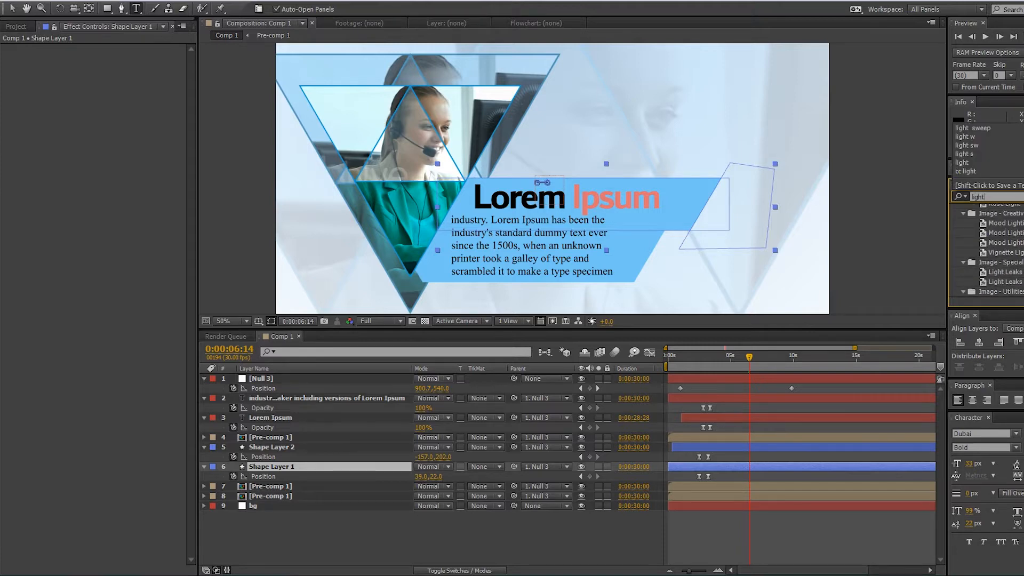
{"action": "scroll", "coordinate": [986, 248], "scroll_direction": "down", "scroll_amount": 3}
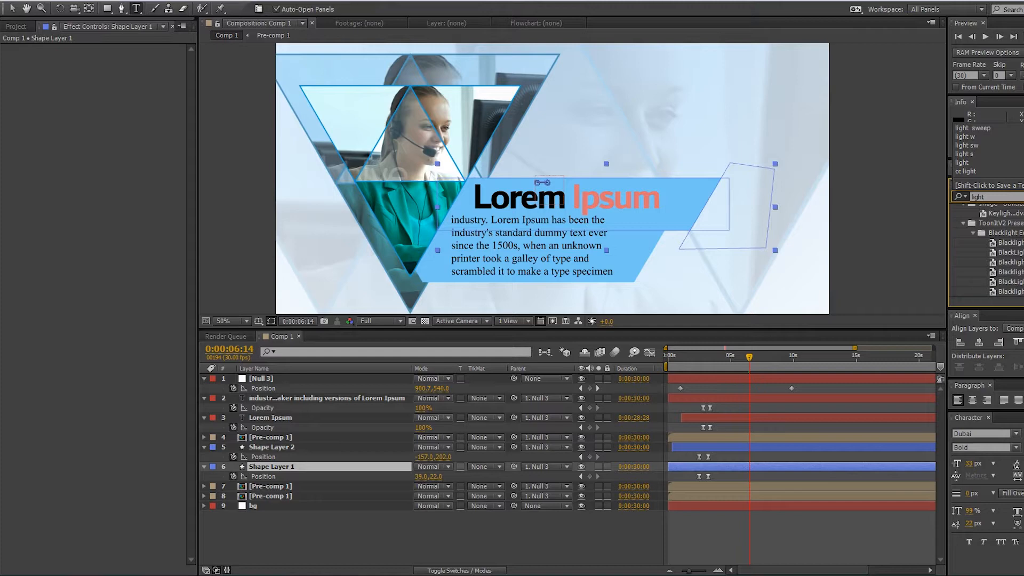
{"action": "type", "text": "s"}
{"action": "left_click_drag", "start_coordinate": [997, 218], "coordinate": [749, 468]}
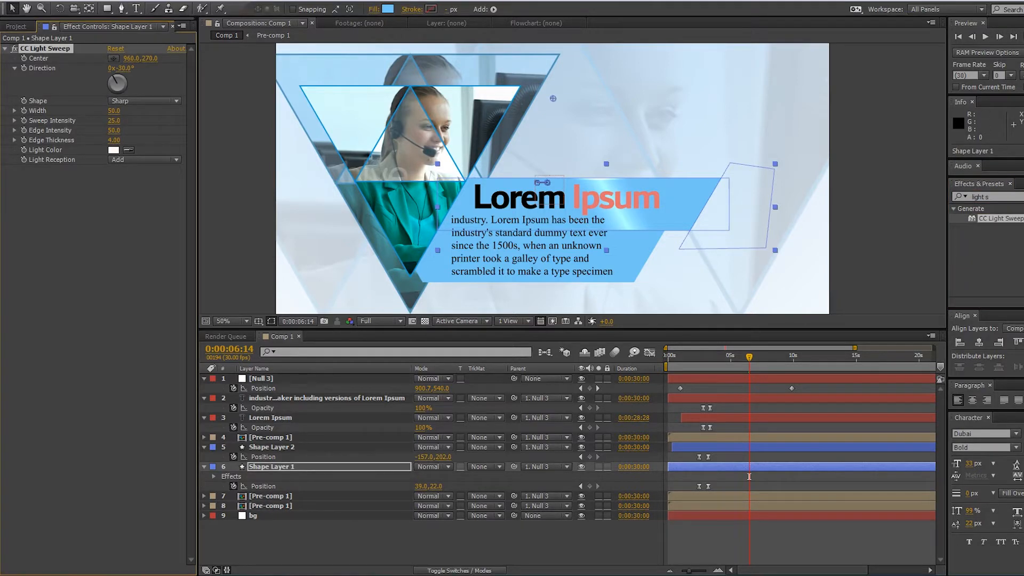
{"action": "left_click_drag", "start_coordinate": [116, 111], "coordinate": [199, 111]}
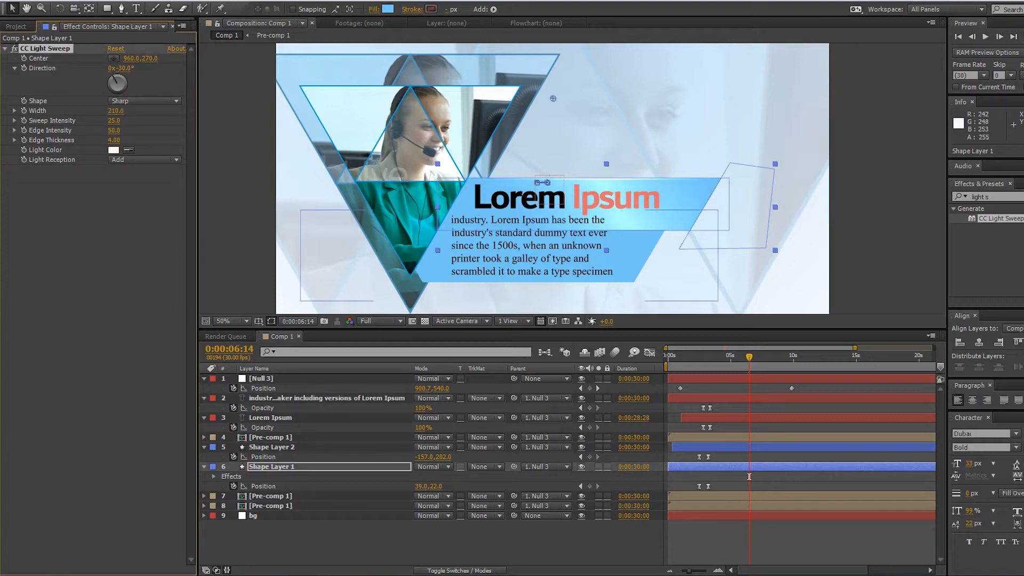
Copy the CC Light Sweep effect onto Shape Layer 2 and set its Direction to 25°
{"action": "key", "text": "ctrl+Up"}
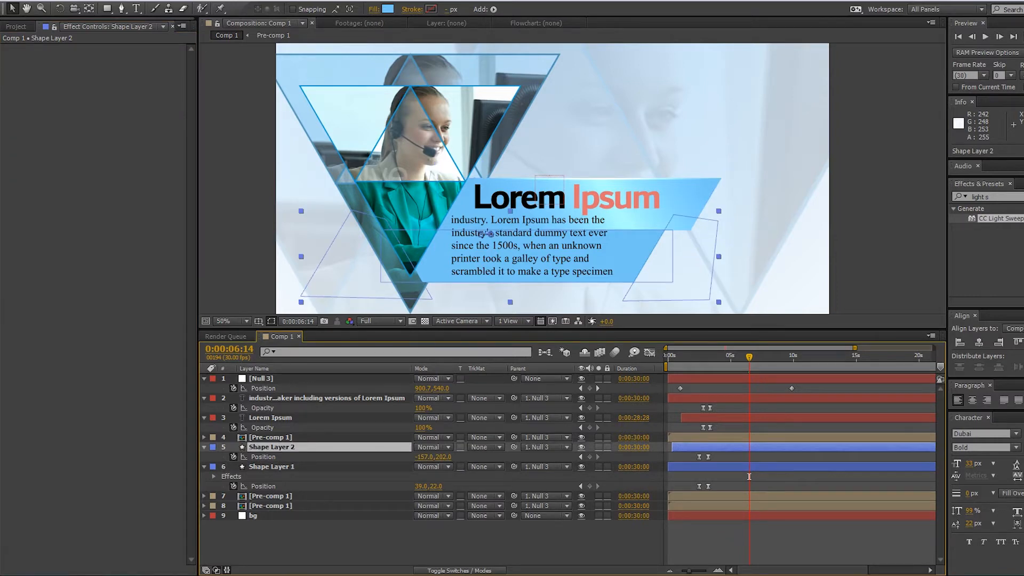
{"action": "key", "text": "ctrl+v"}
{"action": "left_click_drag", "start_coordinate": [122, 68], "coordinate": [151, 68]}
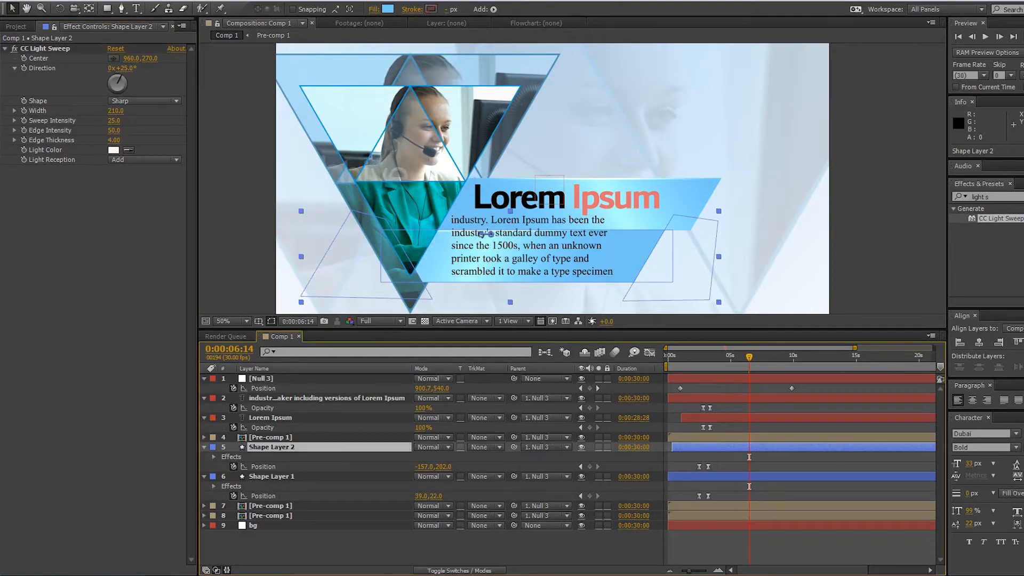
Try darker and paler blue fill colors on Shape Layer 2
{"action": "left_click", "coordinate": [388, 9]}
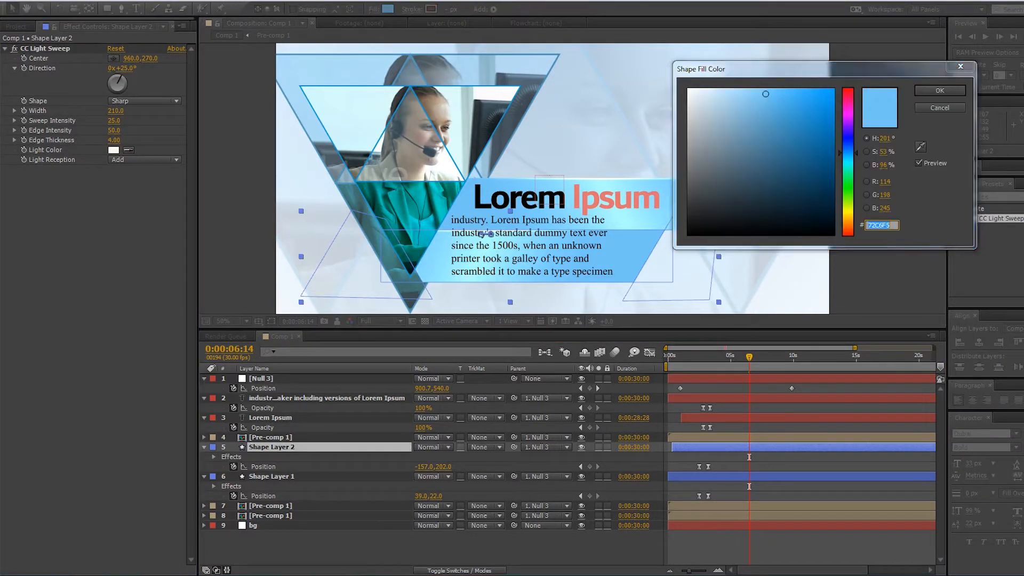
{"action": "left_click", "coordinate": [769, 126]}
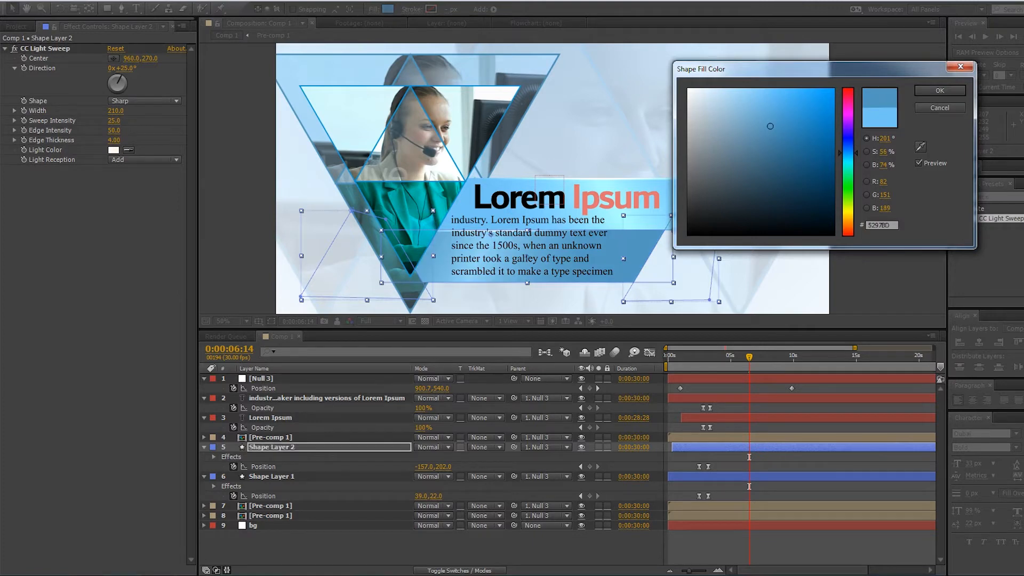
{"action": "left_click_drag", "start_coordinate": [789, 69], "coordinate": [847, 78]}
{"action": "left_click", "coordinate": [808, 156]}
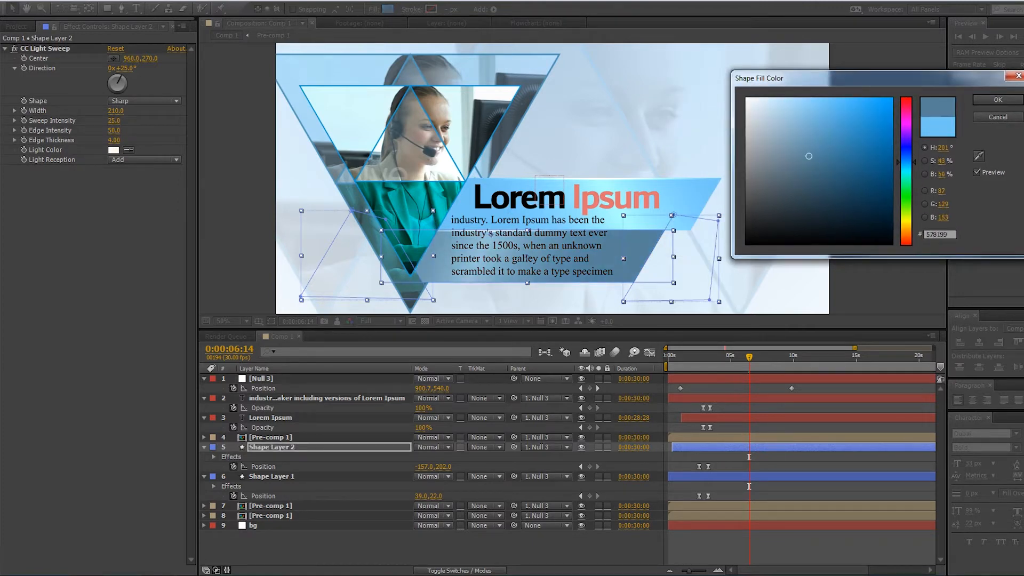
{"action": "left_click", "coordinate": [779, 113]}
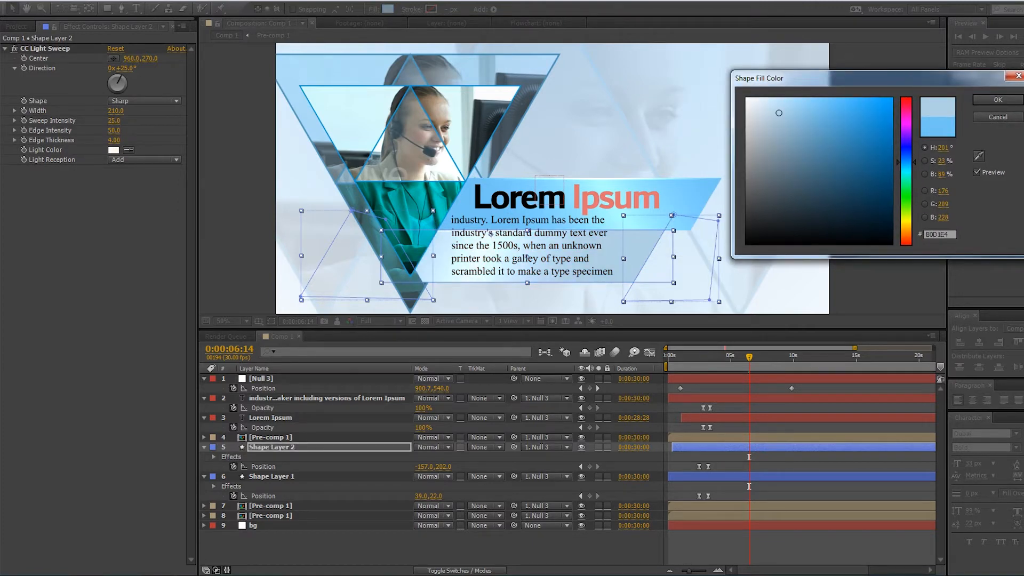
{"action": "left_click", "coordinate": [831, 155]}
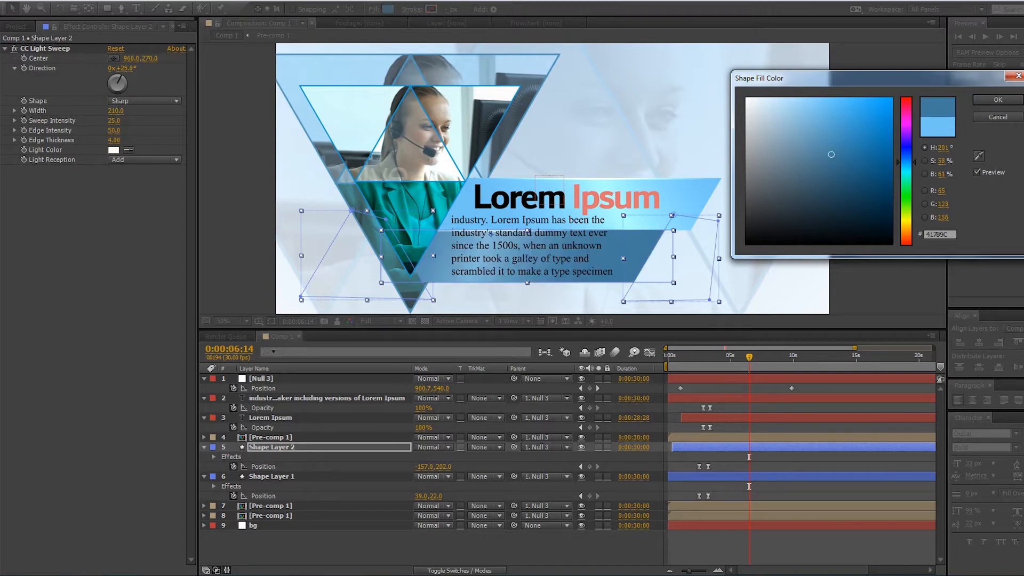
{"action": "left_click", "coordinate": [827, 163]}
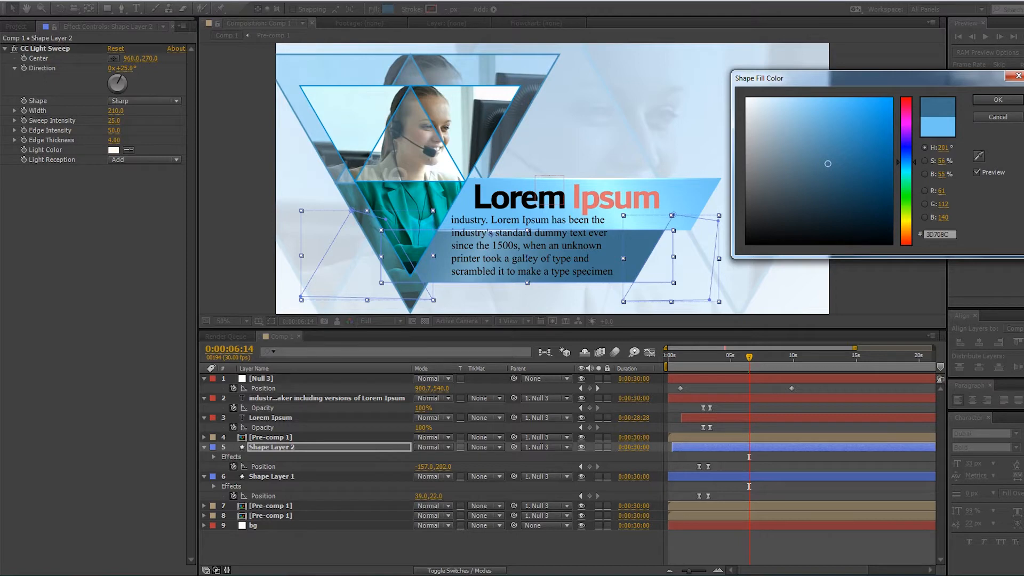
{"action": "left_click", "coordinate": [828, 144]}
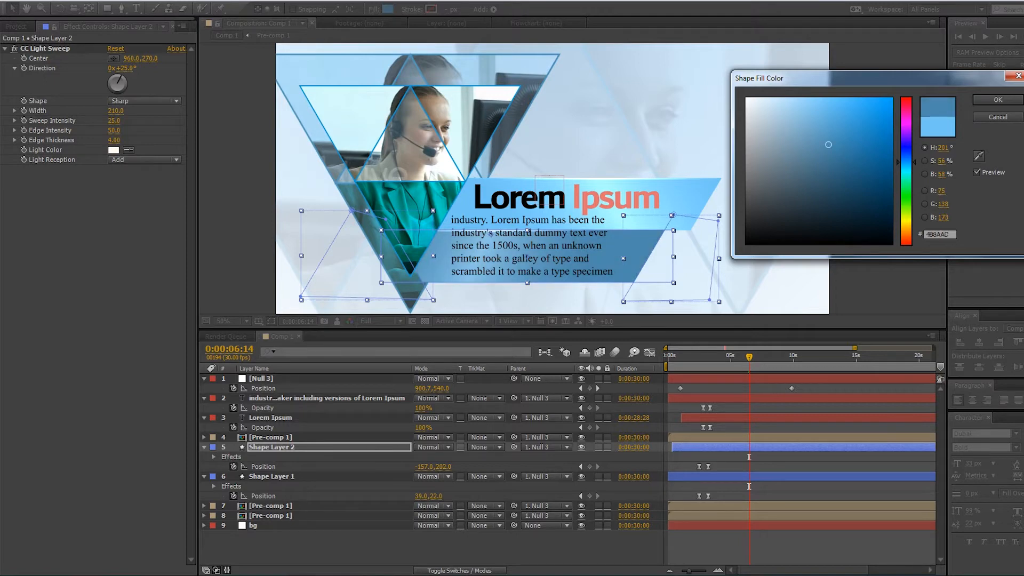
{"action": "left_click", "coordinate": [790, 110]}
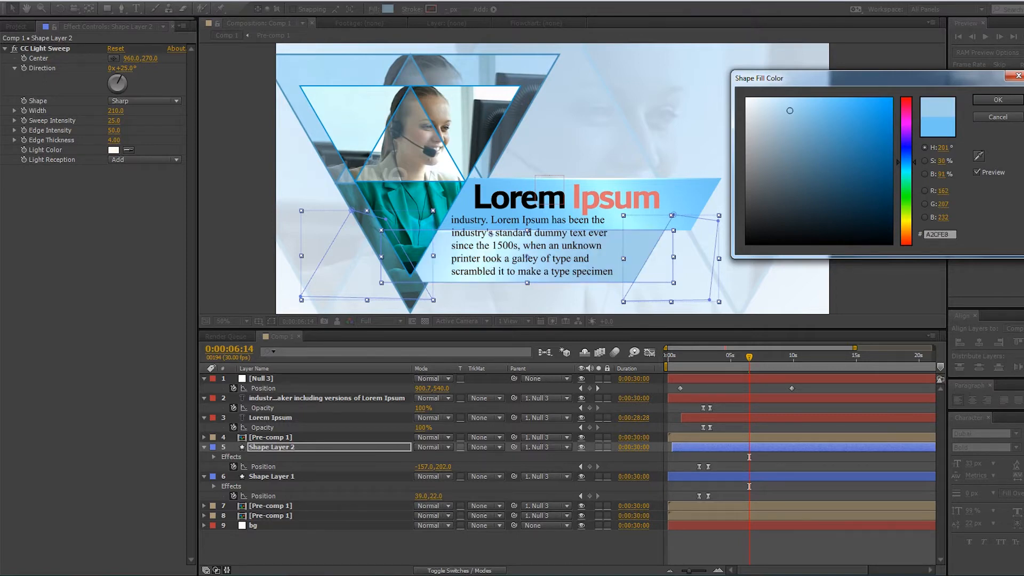
{"action": "left_click", "coordinate": [997, 117]}
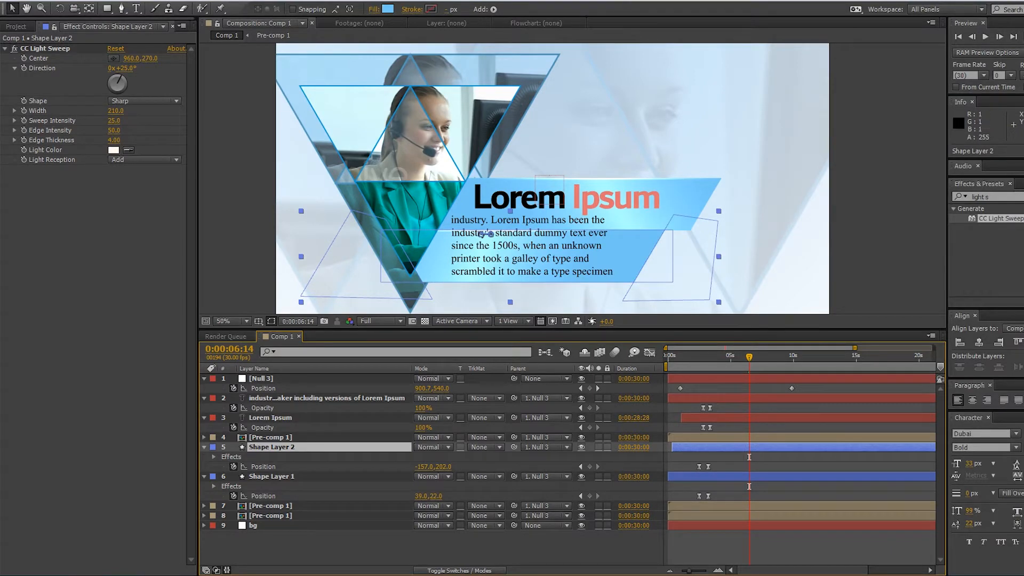
Try to shift Shape Layer 2 slightly upward against the title bar
{"action": "key", "text": "period"}
{"action": "left_click_drag", "start_coordinate": [565, 229], "coordinate": [579, 156]}
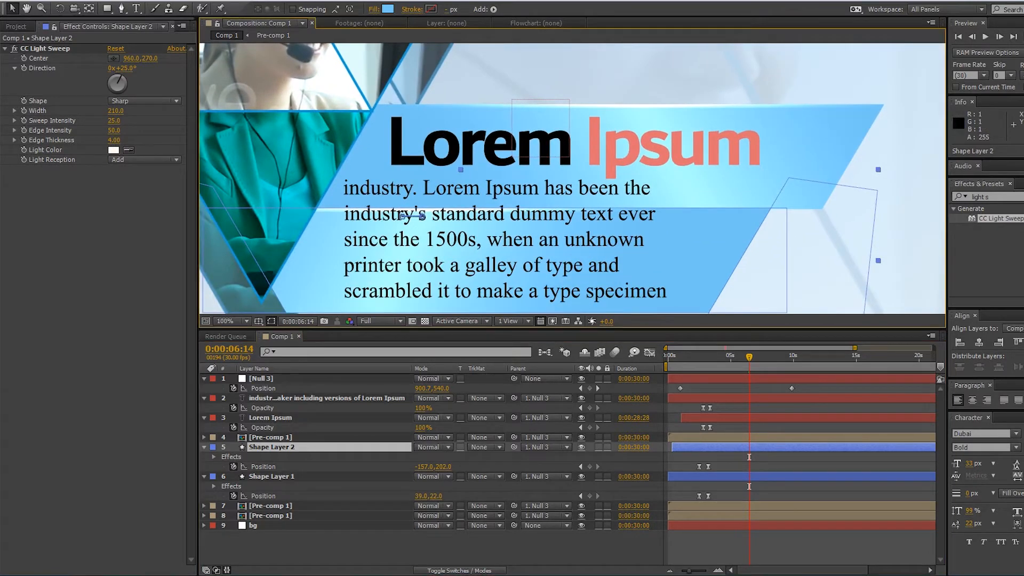
{"action": "scroll", "coordinate": [572, 178], "scroll_direction": "down", "scroll_amount": 2}
{"action": "scroll", "coordinate": [572, 178], "scroll_direction": "up", "scroll_amount": 1}
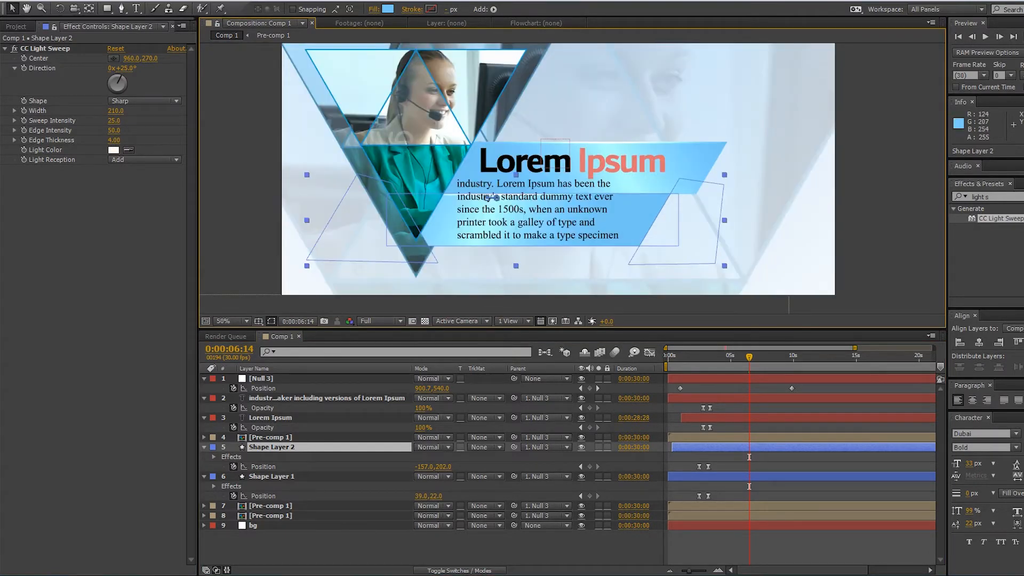
{"action": "left_click_drag", "start_coordinate": [572, 179], "coordinate": [589, 166]}
{"action": "left_click", "coordinate": [341, 546]}
{"action": "left_click", "coordinate": [272, 447]}
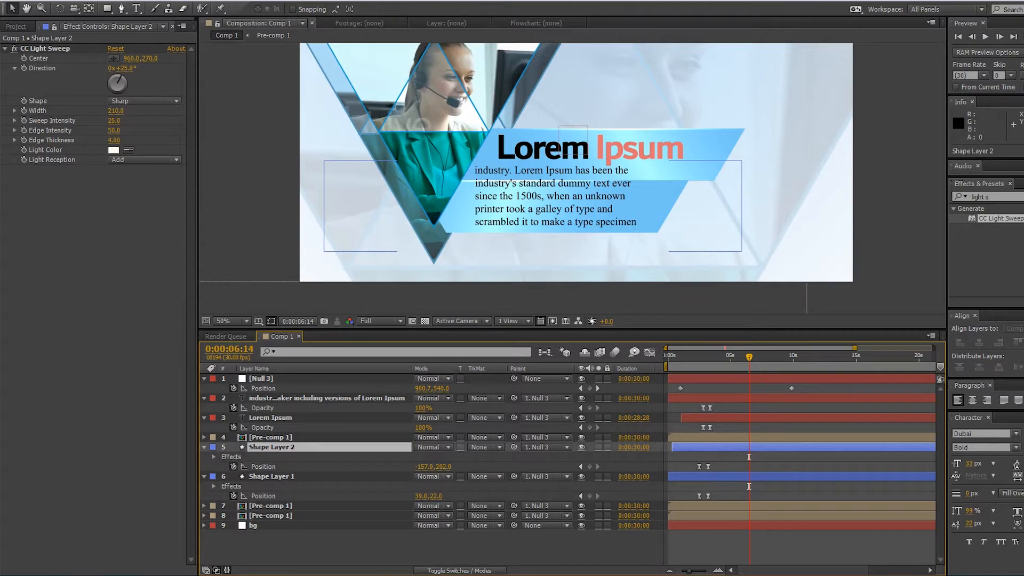
{"action": "scroll", "coordinate": [572, 178], "scroll_direction": "up", "scroll_amount": 1}
{"action": "left_click_drag", "start_coordinate": [543, 226], "coordinate": [545, 223]}
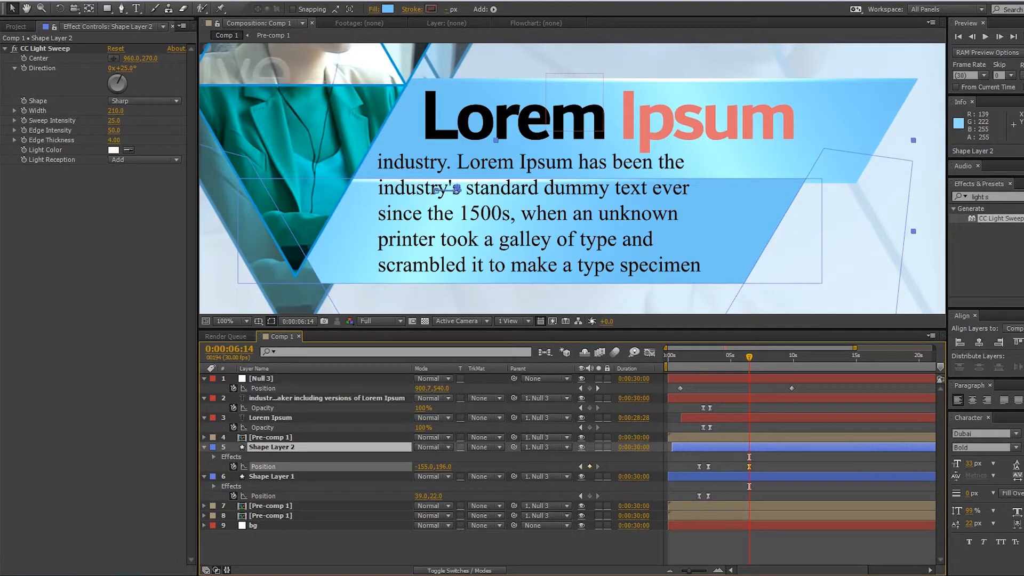
{"action": "key", "text": "ctrl+z"}
{"action": "key", "text": "ctrl+z"}
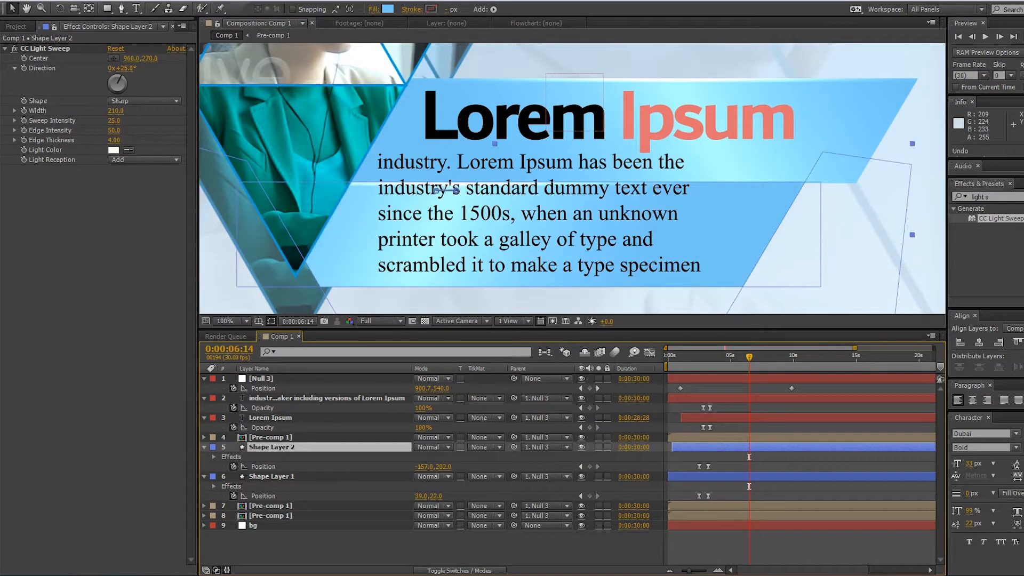
Try to lower Shape Layer 2 to leave a small gap beneath the title bar
{"action": "left_click", "coordinate": [341, 549]}
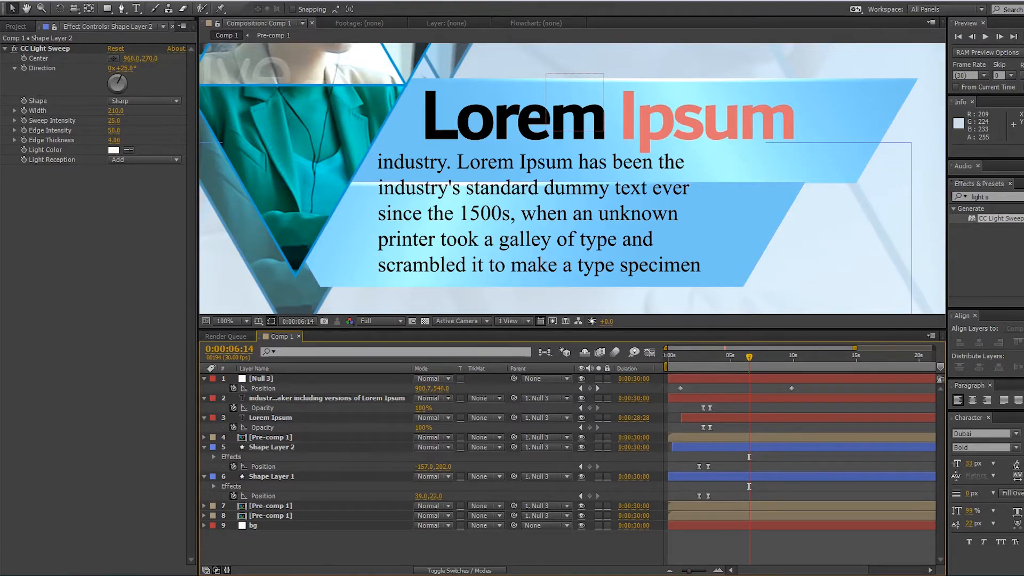
{"action": "left_click", "coordinate": [271, 447]}
{"action": "mouse_move", "coordinate": [366, 243]}
{"action": "left_mouse_down"}
{"action": "mouse_move", "coordinate": [364, 264]}
{"action": "mouse_move", "coordinate": [365, 252]}
{"action": "left_mouse_up"}
{"action": "key", "text": "Down"}
{"action": "key", "text": "Down"}
{"action": "key", "text": "Down"}
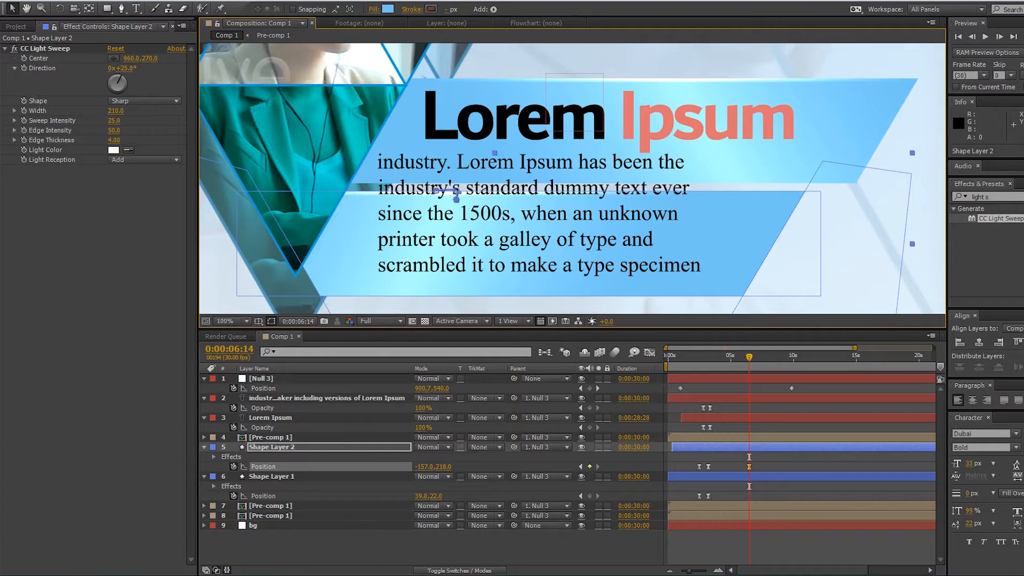
{"action": "key", "text": "ctrl+z"}
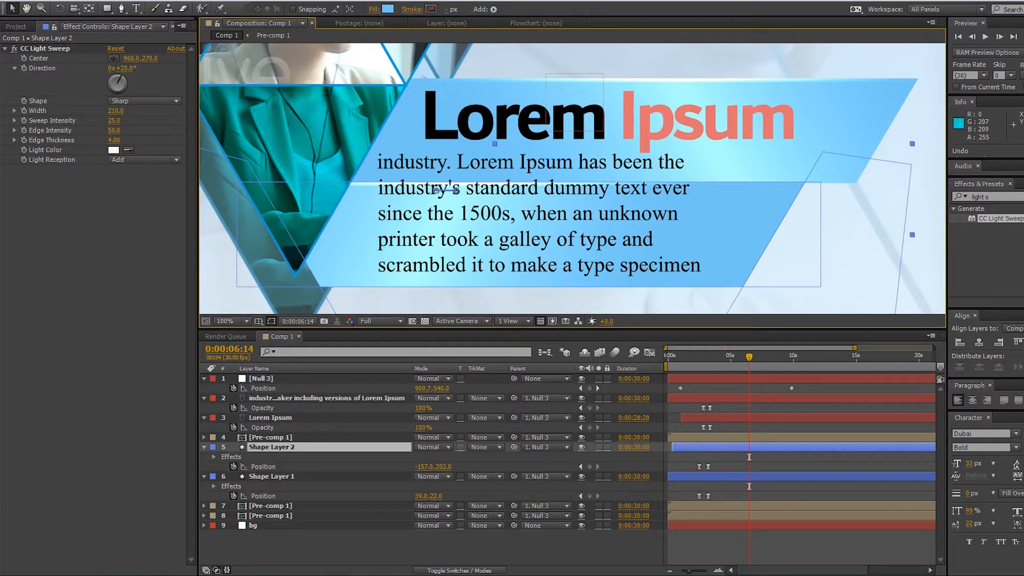
On Shape Layer 2's CC Light Sweep, set Width to 95, Sweep Intensity to 44 and Edge Thickness to 6
{"action": "key", "text": "ctrl+shift+a"}
{"action": "left_click", "coordinate": [298, 547]}
{"action": "left_click", "coordinate": [232, 457]}
{"action": "left_click", "coordinate": [291, 447]}
{"action": "left_click", "coordinate": [581, 447]}
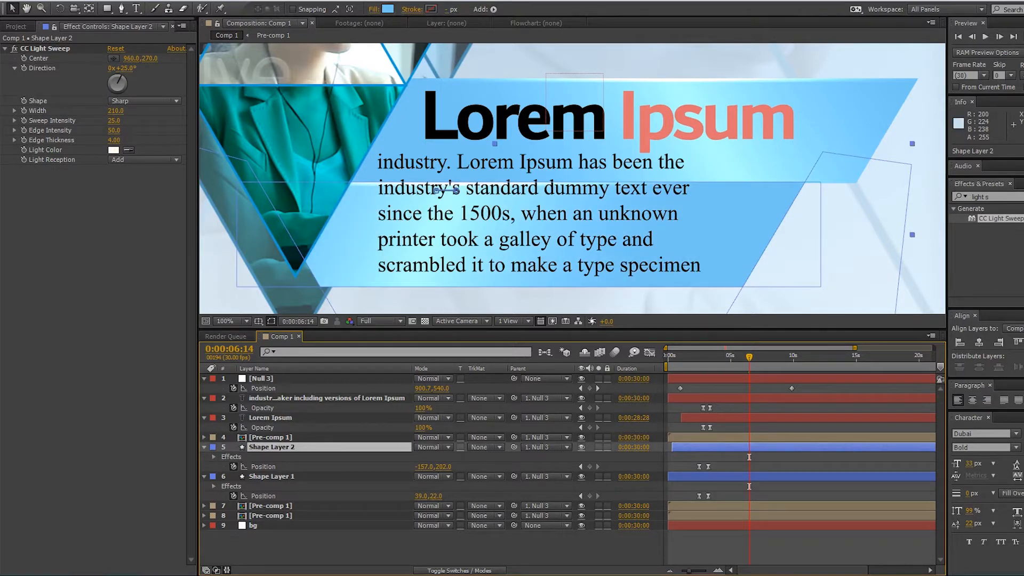
{"action": "left_click_drag", "start_coordinate": [114, 140], "coordinate": [53, 111]}
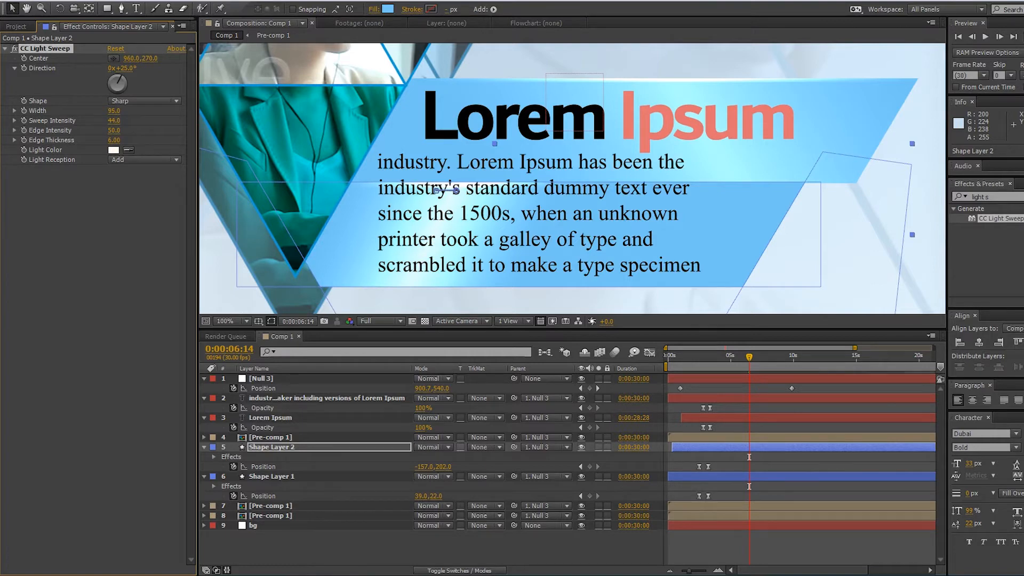
Set Shape Layer 2's light sweep Direction to about 199° and its Center to 871, 228, leaving no layer selected
{"action": "left_click_drag", "start_coordinate": [120, 68], "coordinate": [133, 59]}
{"action": "left_click_drag", "start_coordinate": [150, 58], "coordinate": [212, 68]}
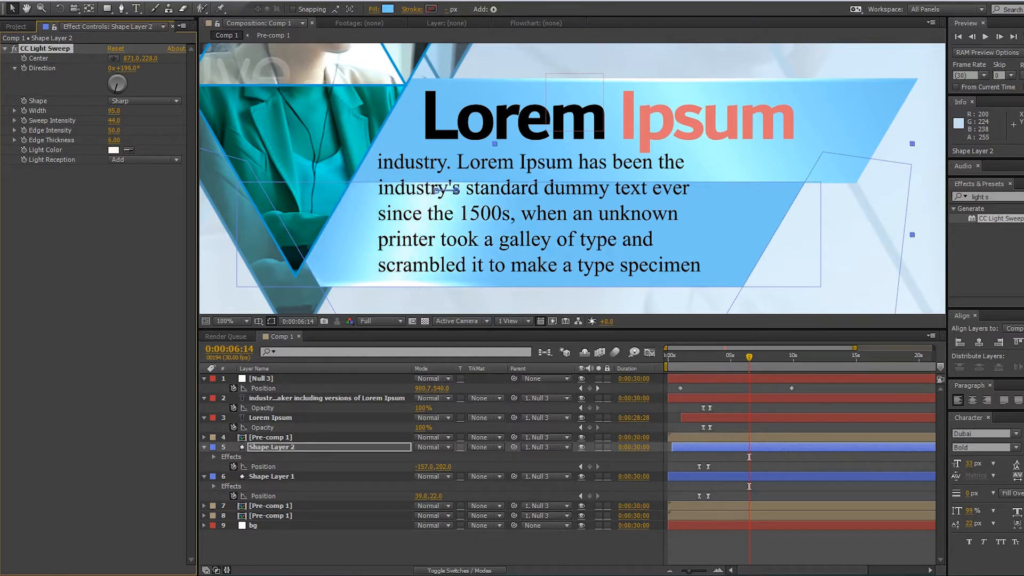
{"action": "scroll", "coordinate": [459, 208], "scroll_direction": "down", "scroll_amount": 1}
{"action": "left_click", "coordinate": [458, 208]}
{"action": "scroll", "coordinate": [459, 208], "scroll_direction": "down", "scroll_amount": 1}
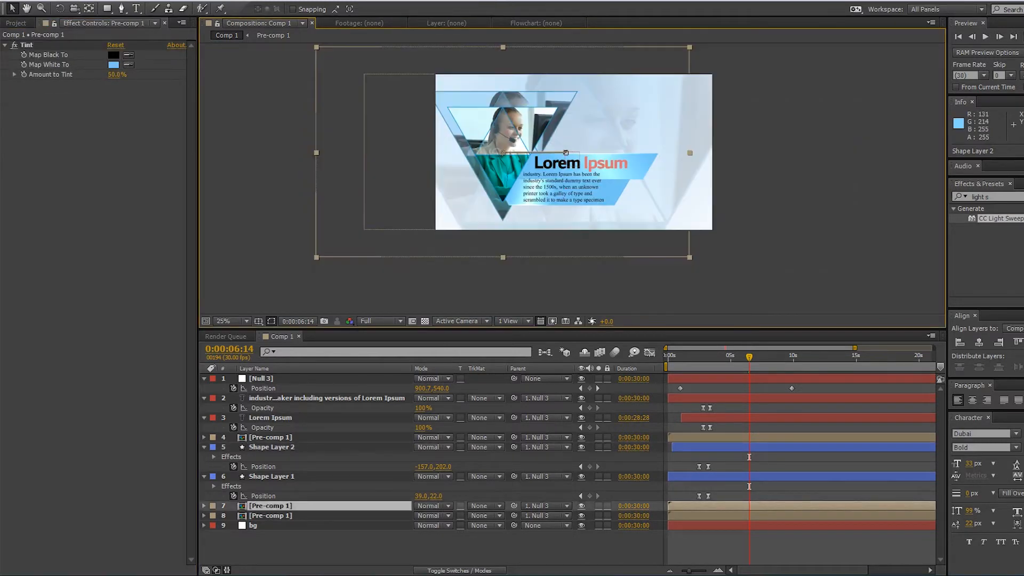
{"action": "scroll", "coordinate": [624, 117], "scroll_direction": "up", "scroll_amount": 1}
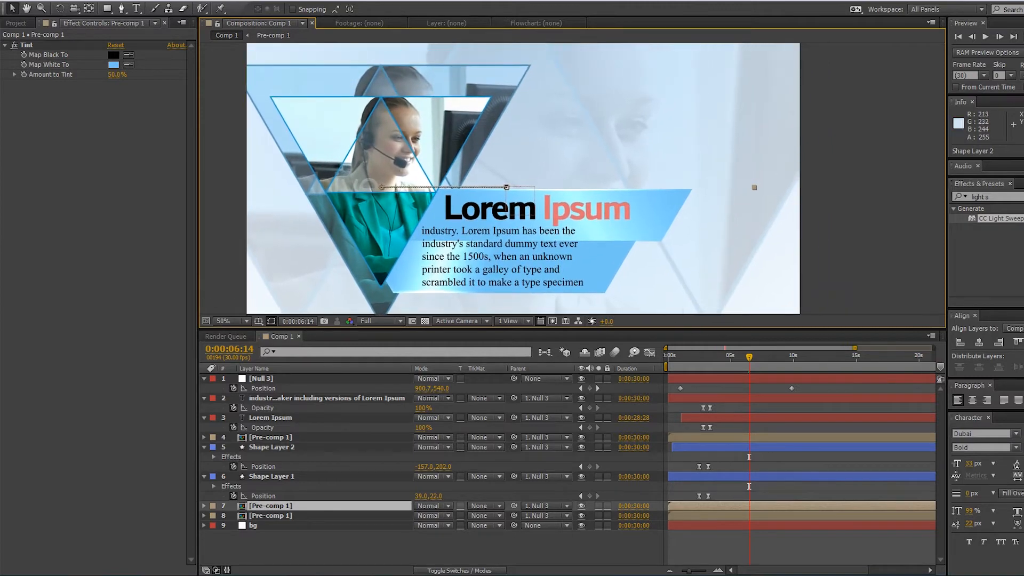
{"action": "left_click", "coordinate": [592, 159]}
{"action": "left_click_drag", "start_coordinate": [592, 160], "coordinate": [616, 159]}
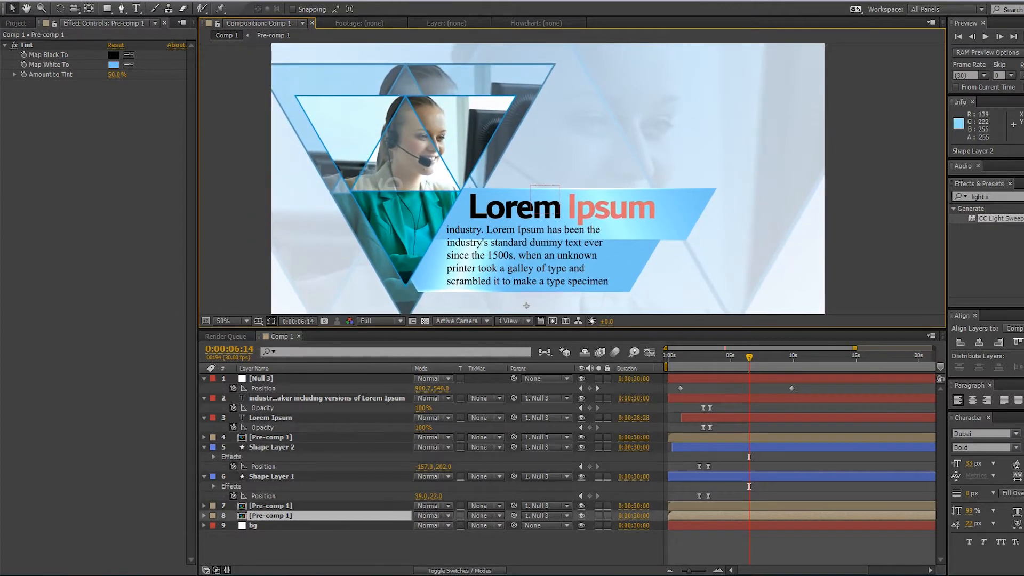
{"action": "key", "text": "ctrl+shift+a"}
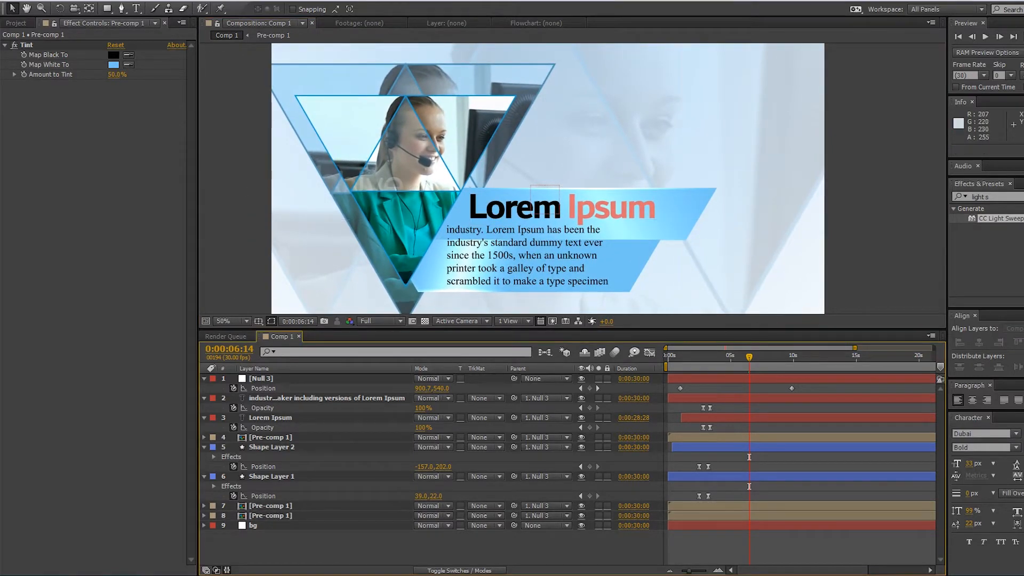
Play the composition from the start to about 0:00:03:07 and examine how the lower bar meets the triangles
{"action": "key", "text": "Home"}
{"action": "scroll", "coordinate": [544, 197], "scroll_direction": "down", "scroll_amount": 1}
{"action": "key", "text": "space"}
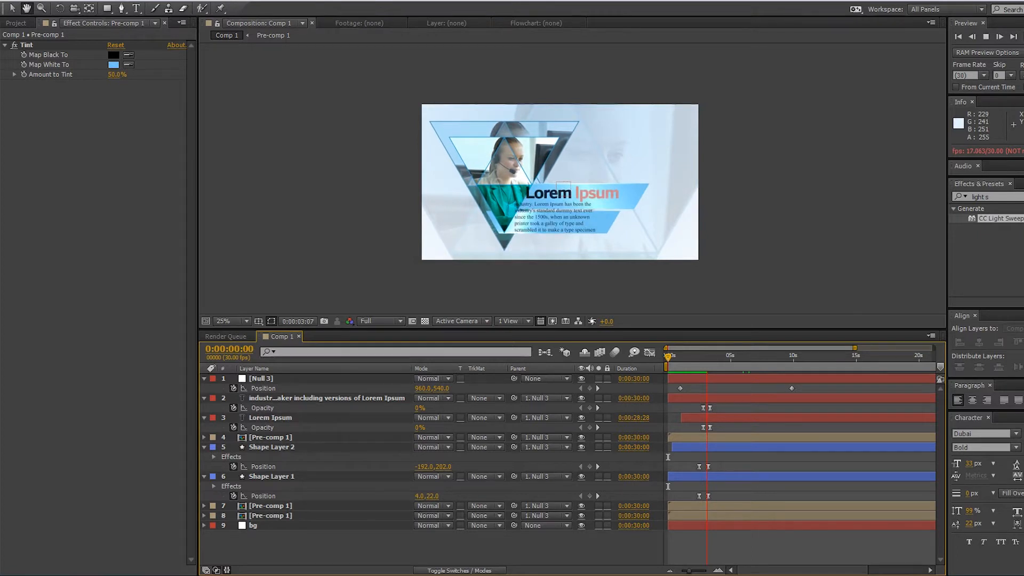
{"action": "key", "text": "space"}
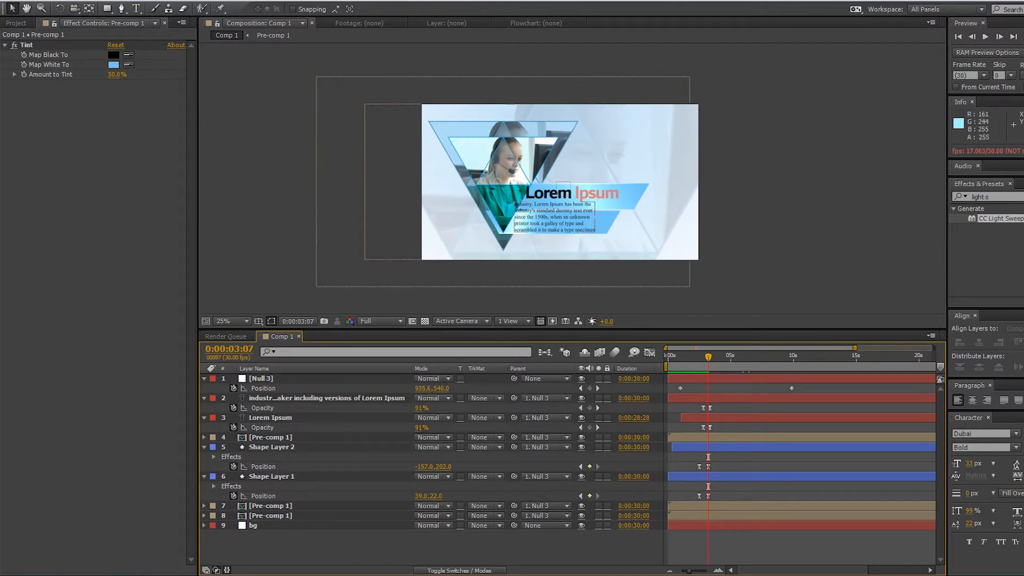
{"action": "scroll", "coordinate": [612, 211], "scroll_direction": "up", "scroll_amount": 2}
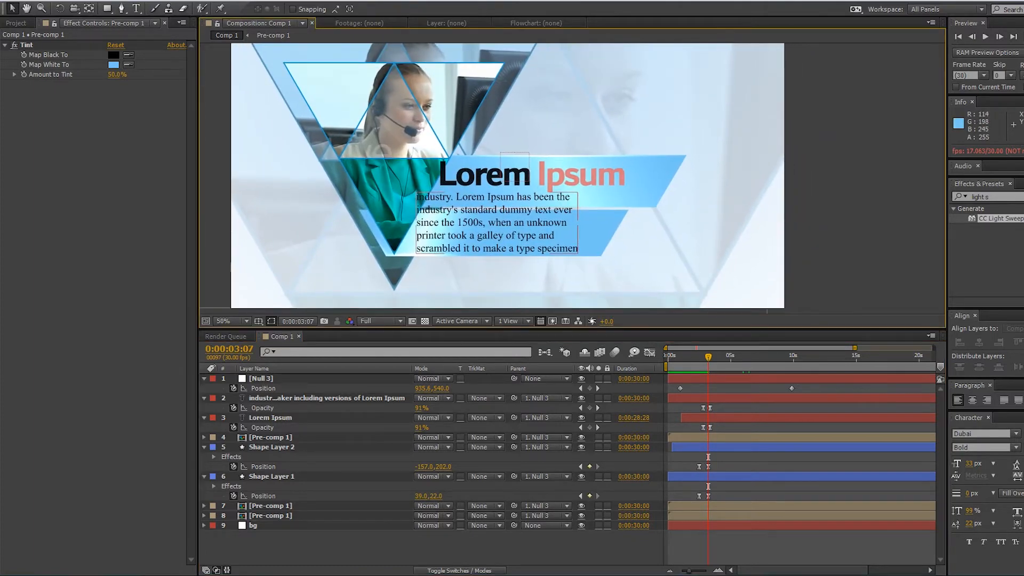
{"action": "left_click_drag", "start_coordinate": [565, 225], "coordinate": [587, 218]}
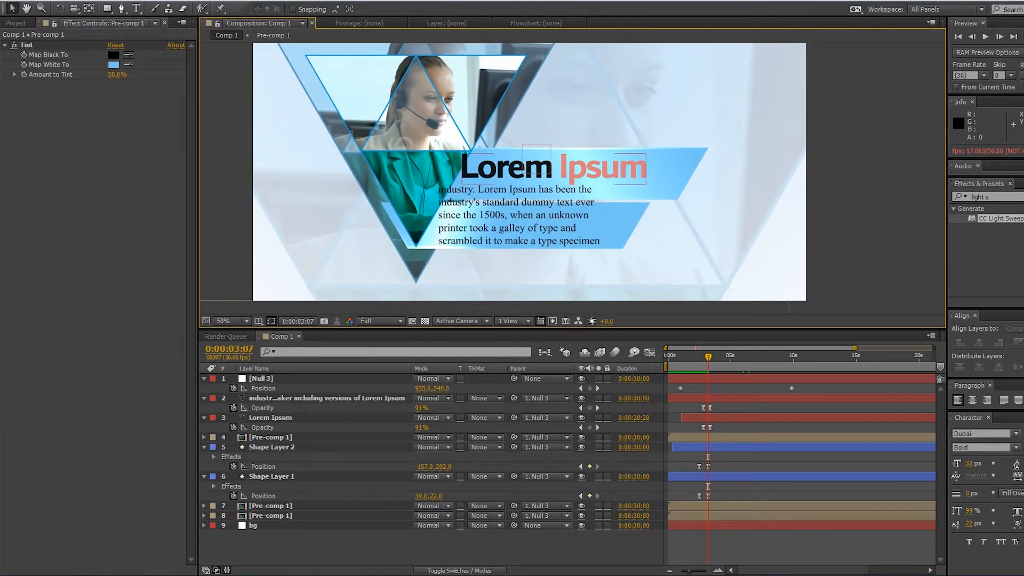
At 0:00:03:21, set the Size of Rectangle 1 in Shape Layer 2 to 1014 by 281
{"action": "left_click", "coordinate": [271, 476]}
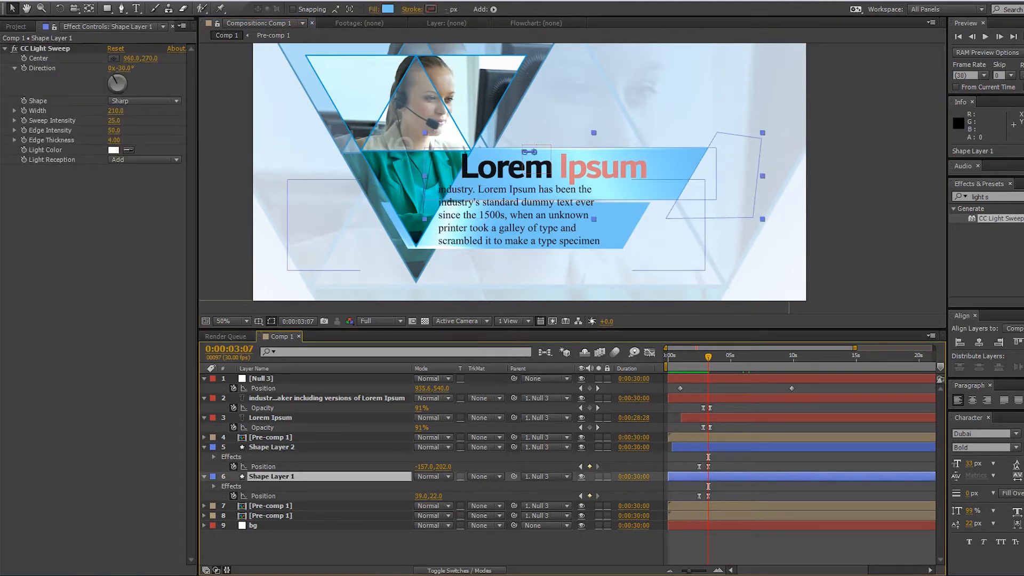
{"action": "left_click", "coordinate": [272, 446]}
{"action": "left_click_drag", "start_coordinate": [629, 229], "coordinate": [645, 197]}
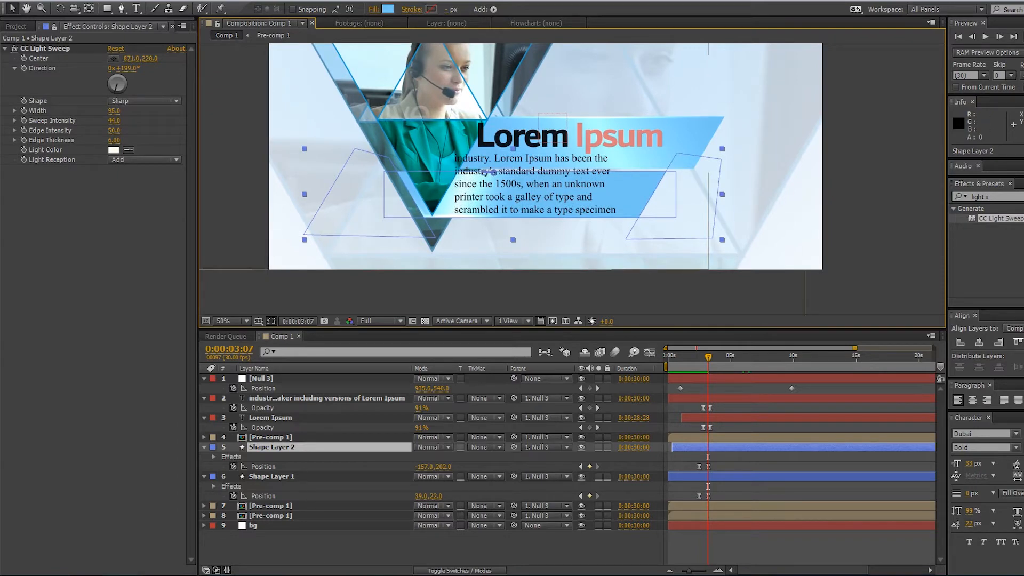
{"action": "key", "text": "s"}
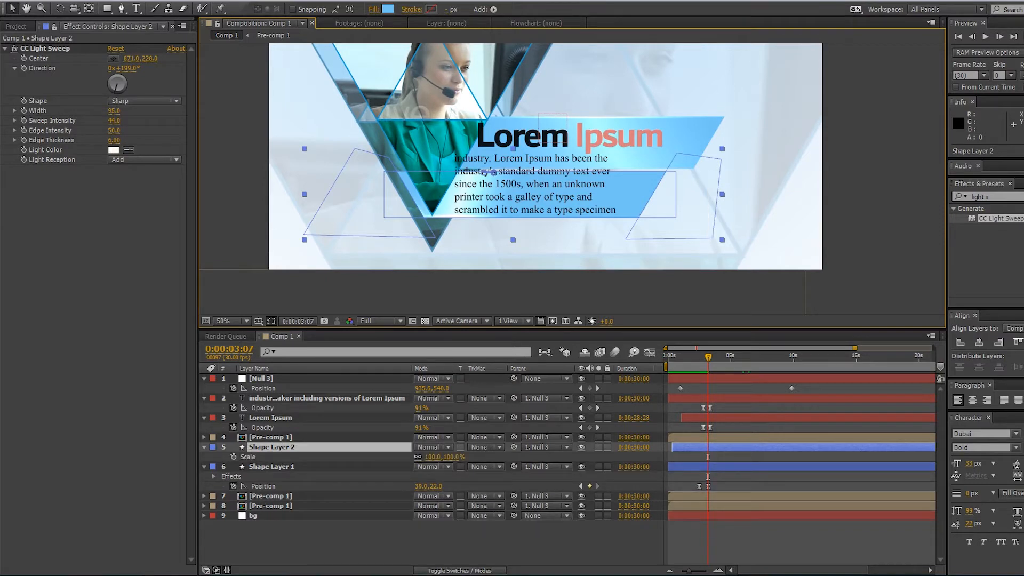
{"action": "left_click", "coordinate": [204, 447]}
{"action": "left_click", "coordinate": [204, 446]}
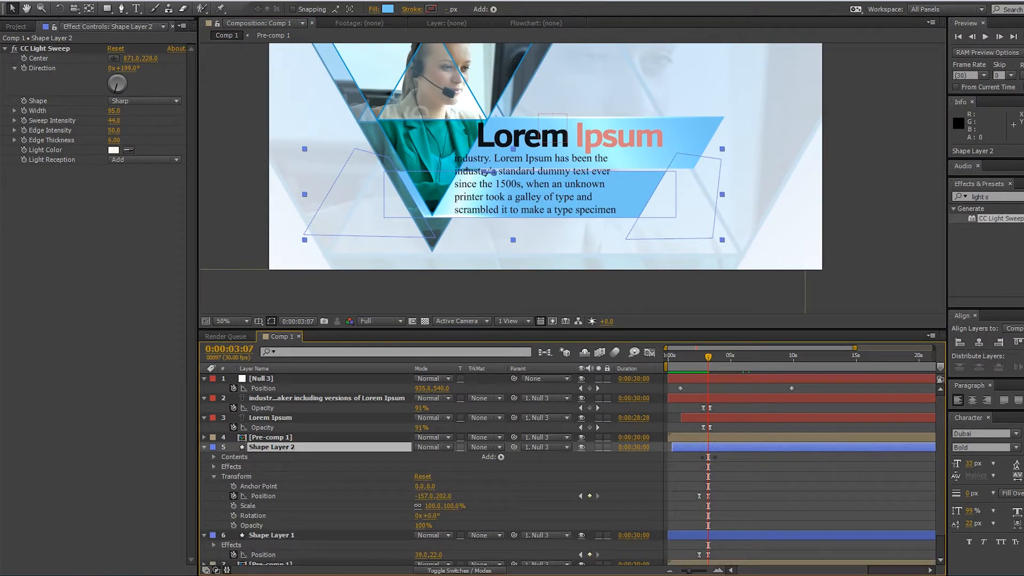
{"action": "left_click", "coordinate": [214, 457]}
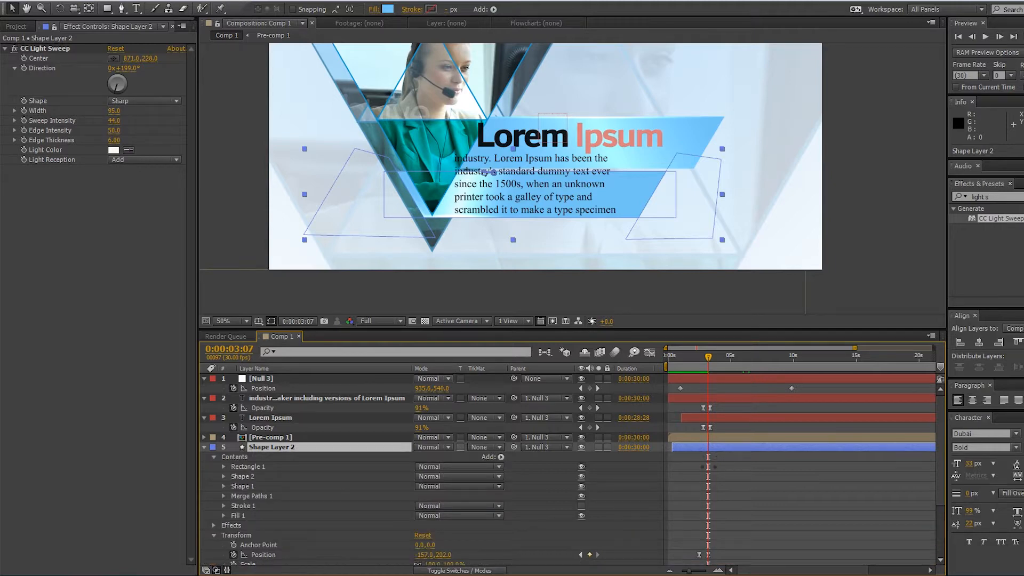
{"action": "left_click", "coordinate": [224, 466]}
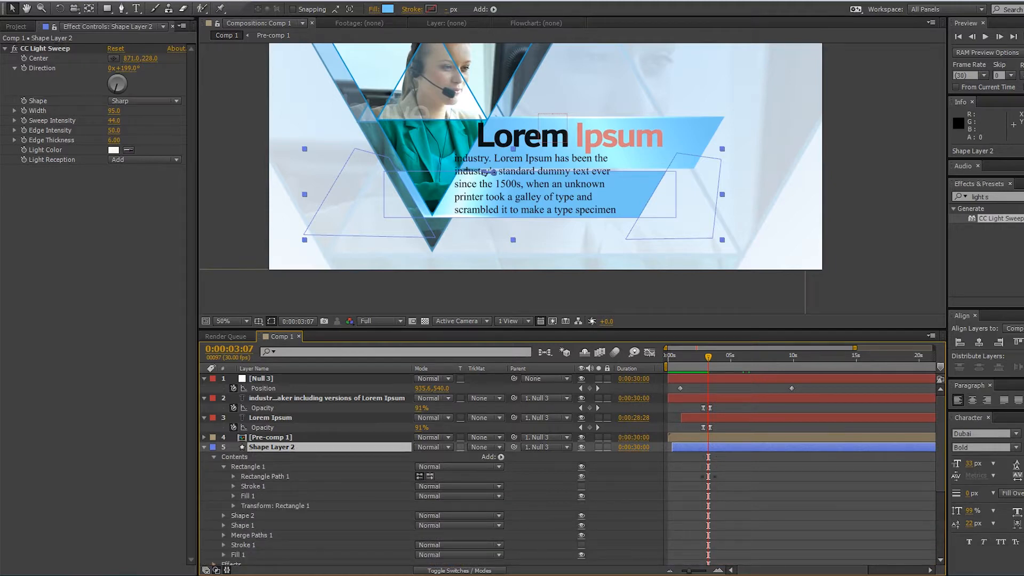
{"action": "key", "text": "space"}
{"action": "left_click", "coordinate": [714, 486]}
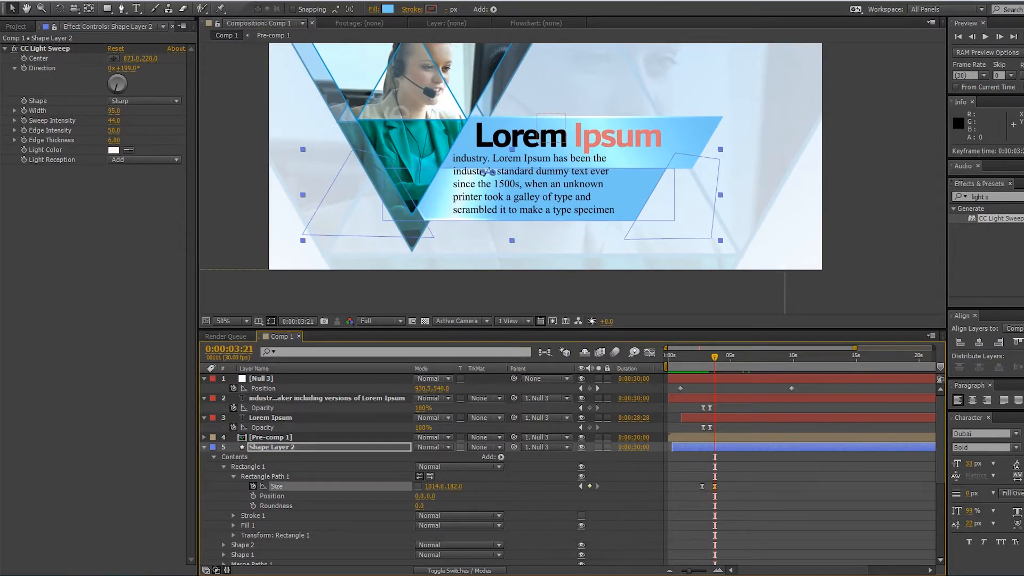
{"action": "left_click_drag", "start_coordinate": [454, 486], "coordinate": [505, 486]}
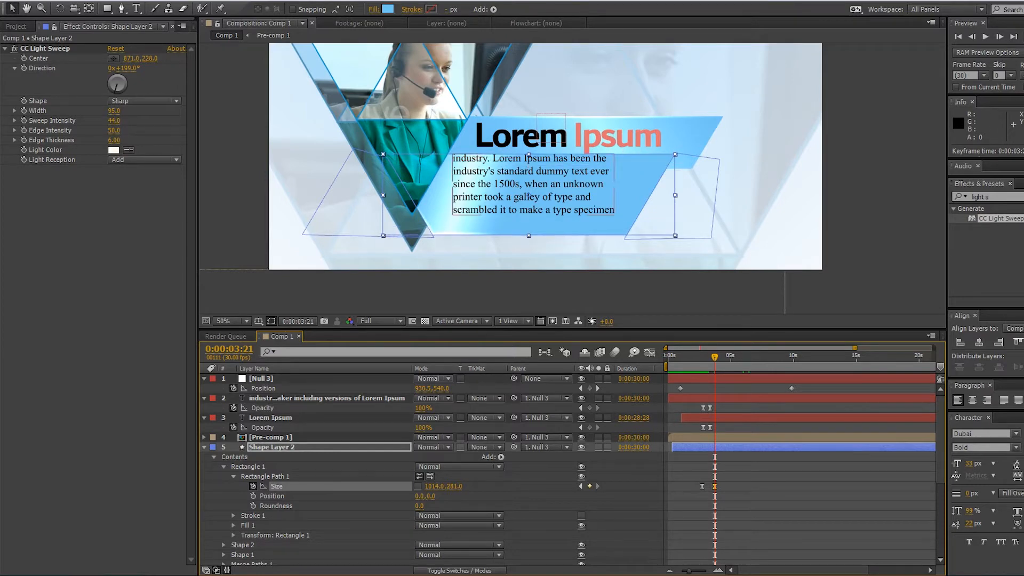
Move Rectangle 1 down to start just beneath the title bar, and stretch Shape 1 downward to cut the taller bar's right end
{"action": "left_click_drag", "start_coordinate": [538, 225], "coordinate": [537, 230]}
{"action": "left_click_drag", "start_coordinate": [528, 159], "coordinate": [528, 170]}
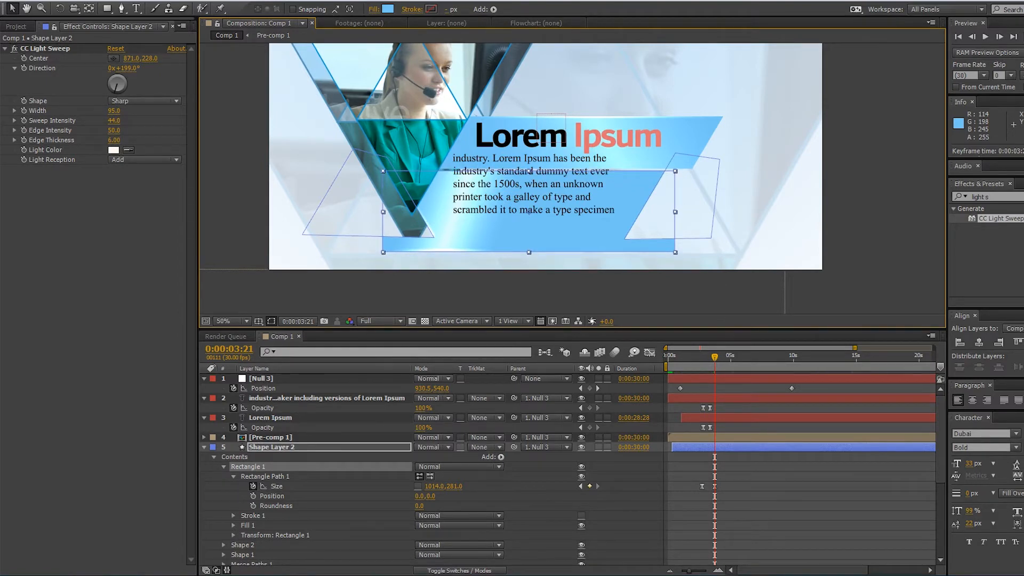
{"action": "left_click", "coordinate": [692, 200]}
{"action": "left_click_drag", "start_coordinate": [692, 200], "coordinate": [685, 228]}
{"action": "left_click_drag", "start_coordinate": [665, 268], "coordinate": [665, 291]}
{"action": "left_click_drag", "start_coordinate": [679, 230], "coordinate": [680, 209]}
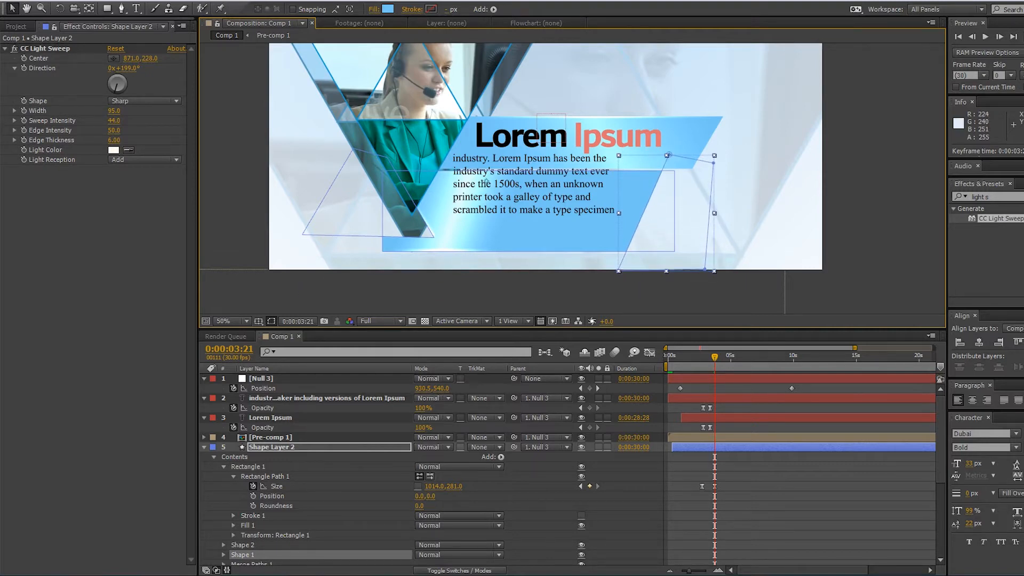
Stretch and reposition Shape 2 so it cuts the taller bar's left end along the slanted triangle edge
{"action": "left_click", "coordinate": [242, 545]}
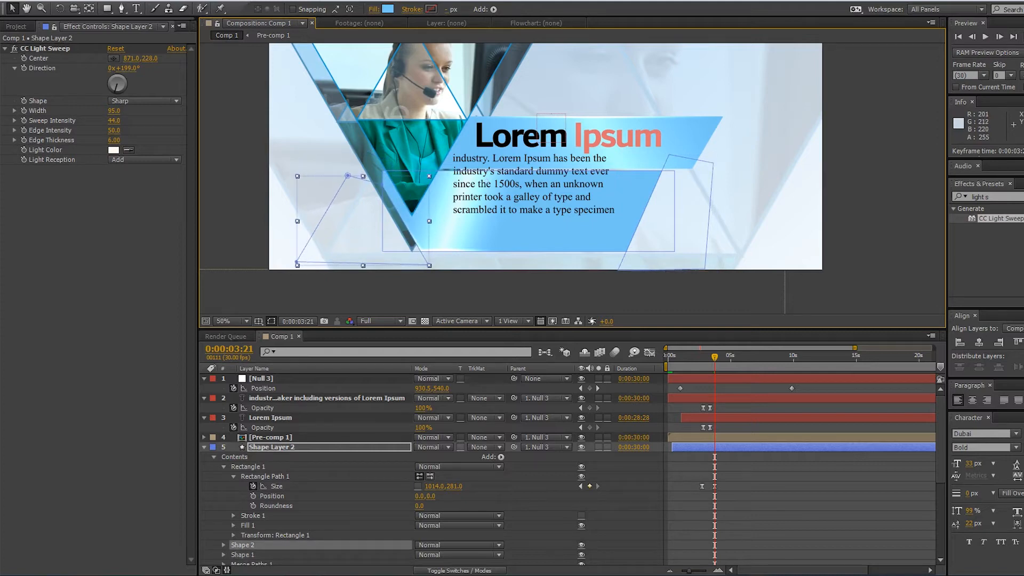
{"action": "mouse_move", "coordinate": [363, 265]}
{"action": "left_mouse_down"}
{"action": "mouse_move", "coordinate": [363, 295]}
{"action": "mouse_move", "coordinate": [363, 274]}
{"action": "left_mouse_up"}
{"action": "left_click_drag", "start_coordinate": [363, 235], "coordinate": [354, 212]}
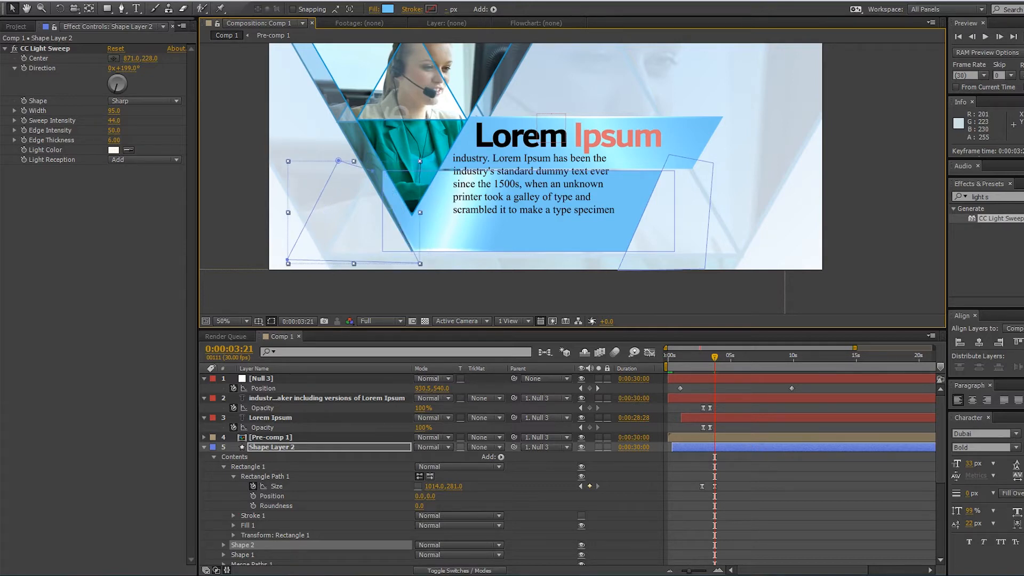
{"action": "left_click", "coordinate": [746, 203]}
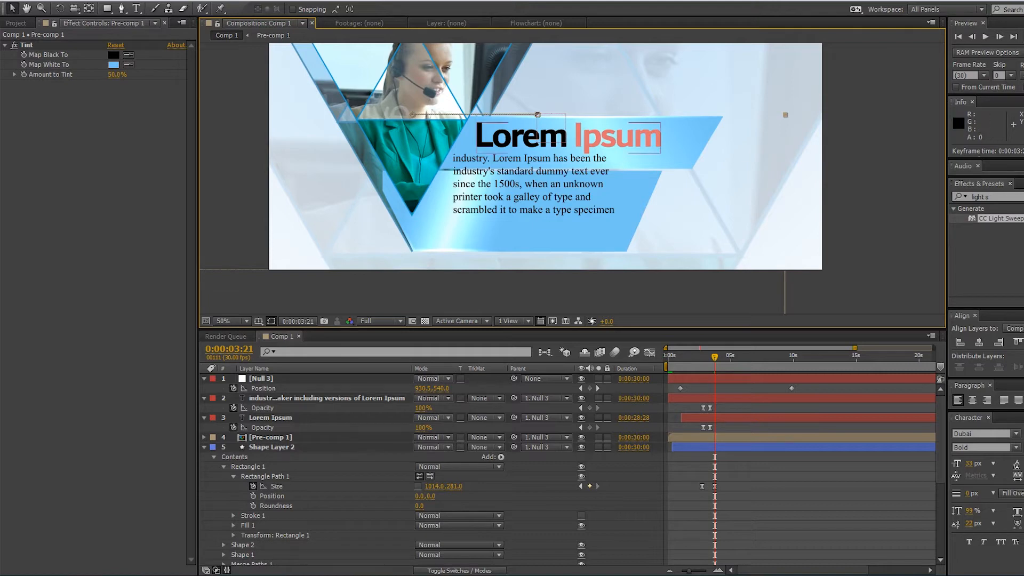
{"action": "left_click", "coordinate": [248, 467]}
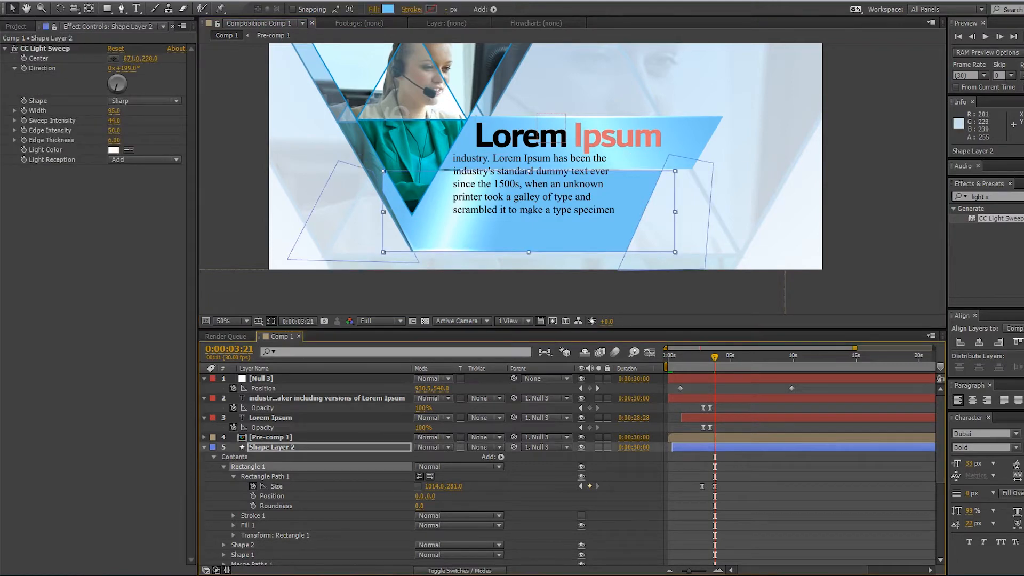
{"action": "left_click", "coordinate": [358, 224]}
{"action": "left_click_drag", "start_coordinate": [420, 212], "coordinate": [425, 212]}
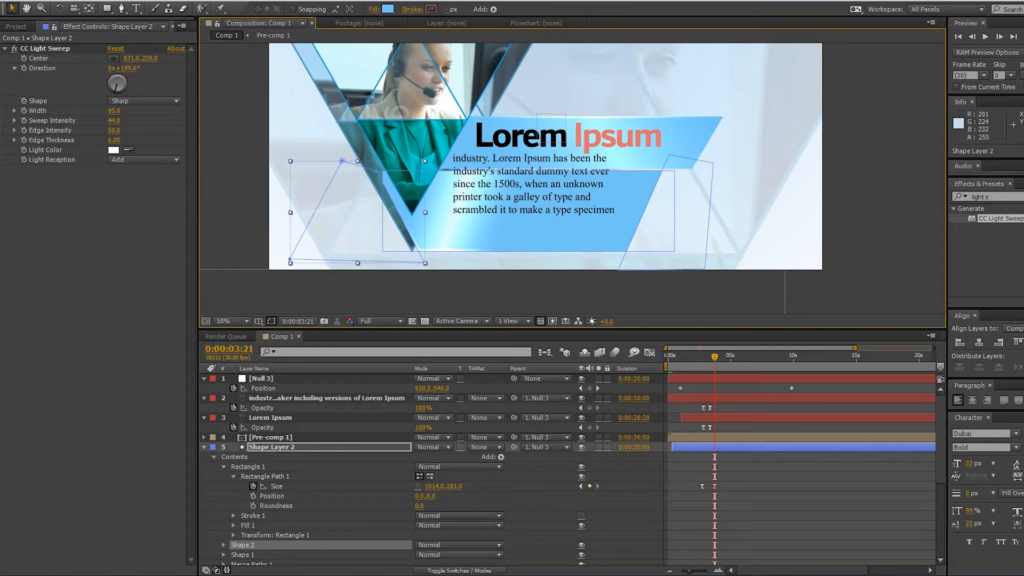
Shift Shape 2's lower-right vertex slightly outward to adjust the slant of the lower bar's left end
{"action": "double_click", "coordinate": [359, 224]}
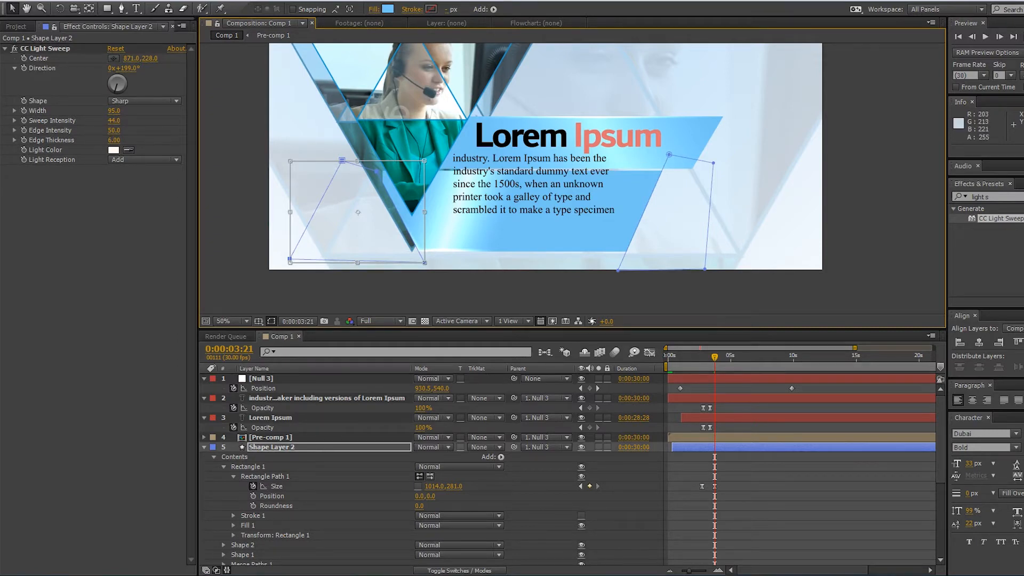
{"action": "key", "text": "Return"}
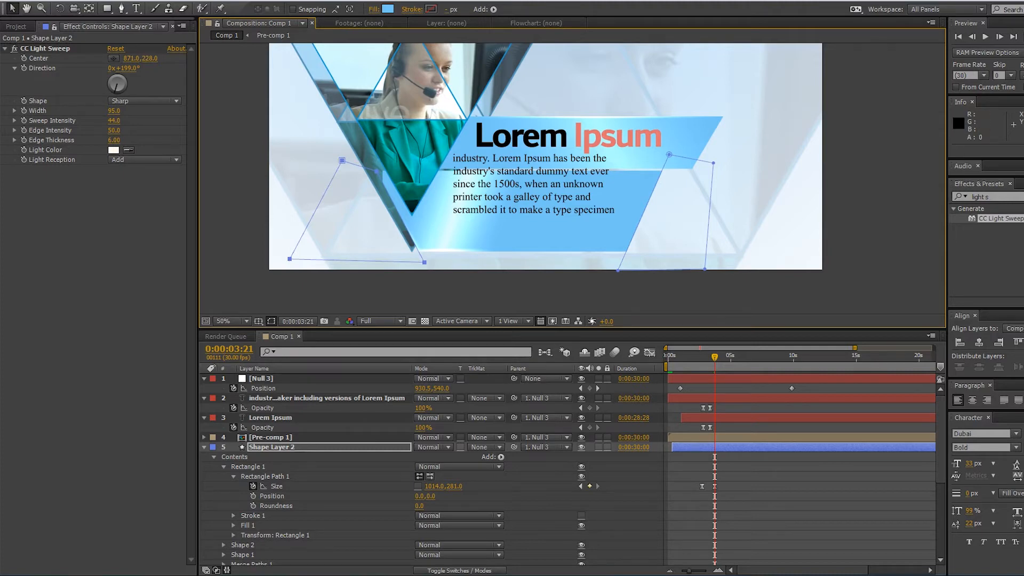
{"action": "left_click", "coordinate": [242, 544]}
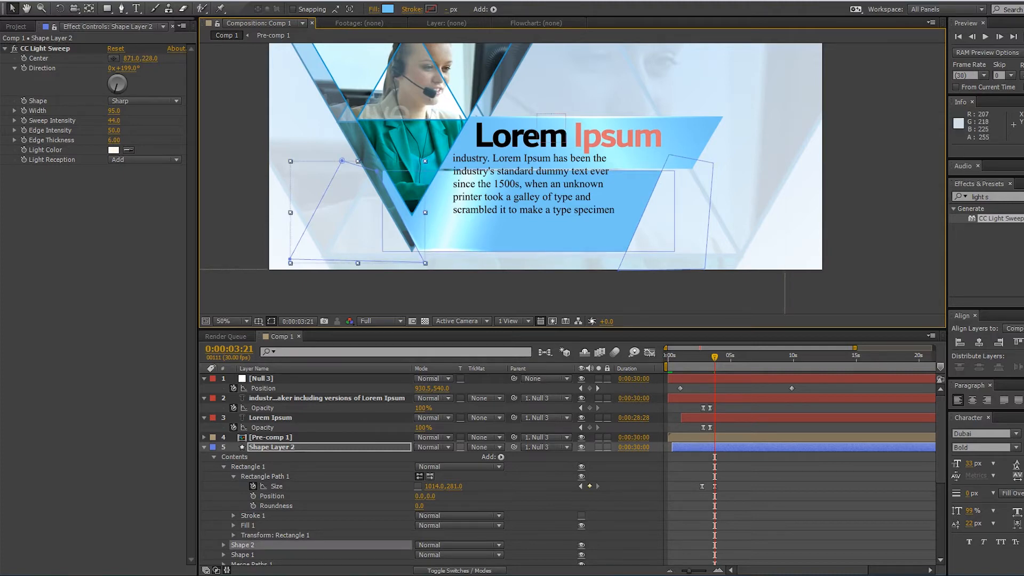
{"action": "double_click", "coordinate": [316, 210]}
{"action": "left_click", "coordinate": [425, 262]}
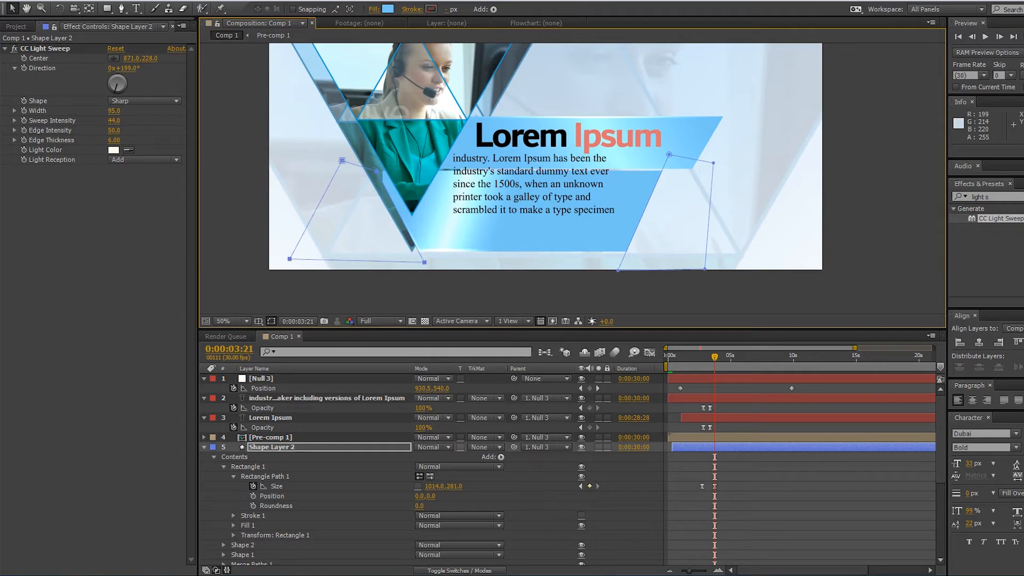
{"action": "left_click_drag", "start_coordinate": [424, 262], "coordinate": [432, 264]}
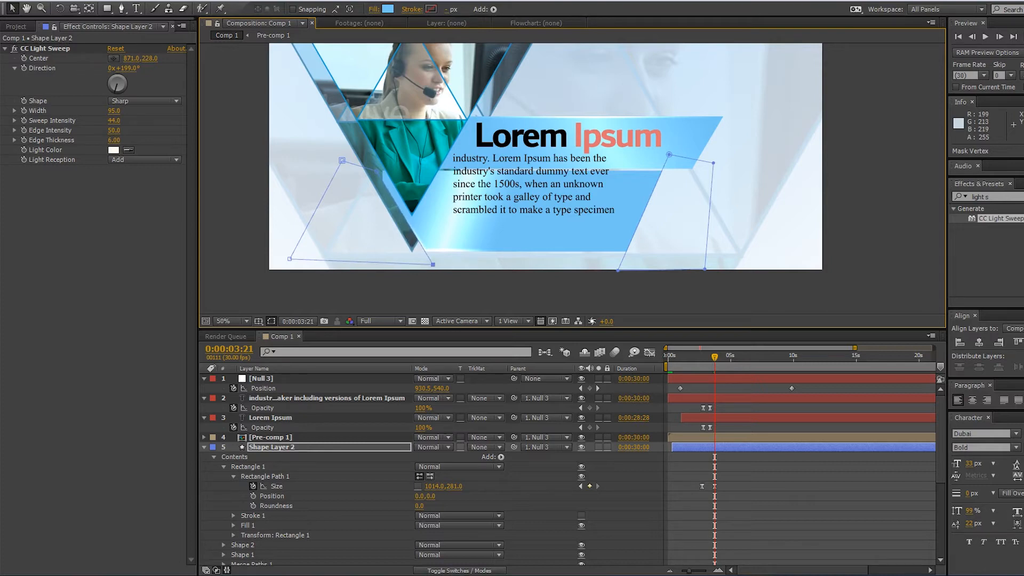
{"action": "left_click", "coordinate": [480, 292]}
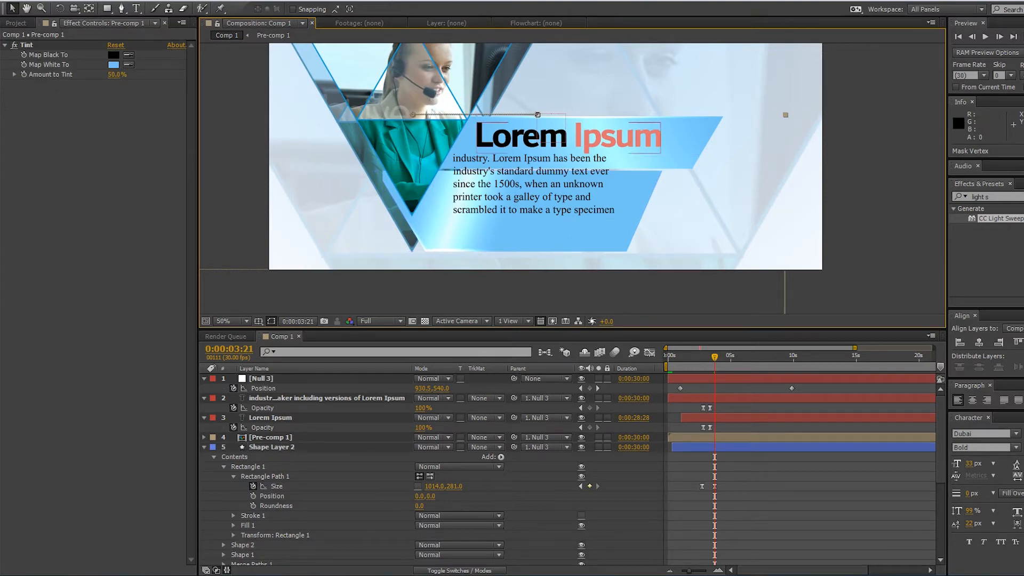
Move the body paragraph down into the lower bar and try dark teal 0F3241 as its text colour
{"action": "left_click", "coordinate": [534, 184]}
{"action": "left_click_drag", "start_coordinate": [542, 188], "coordinate": [542, 215]}
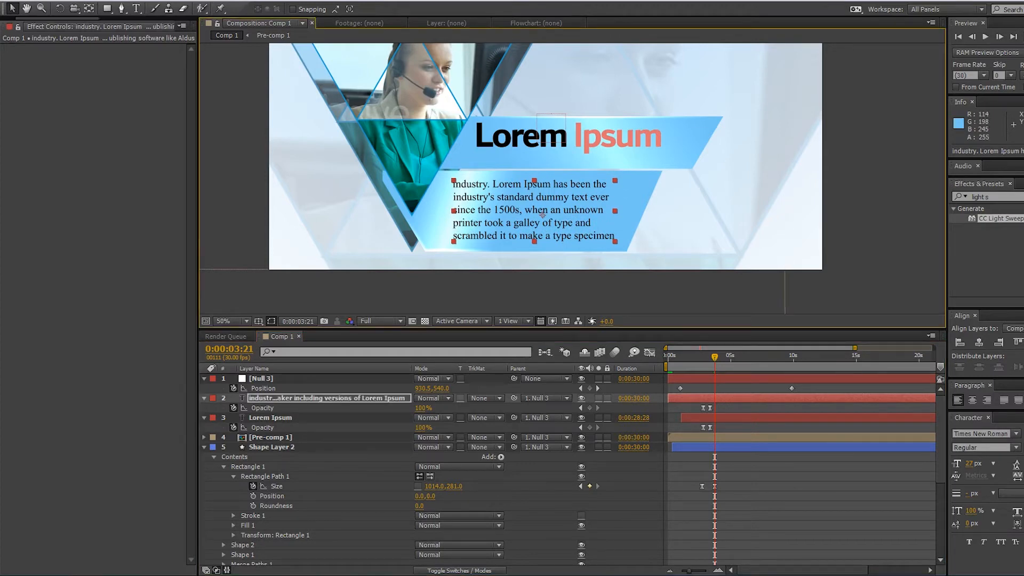
{"action": "left_click", "coordinate": [327, 398]}
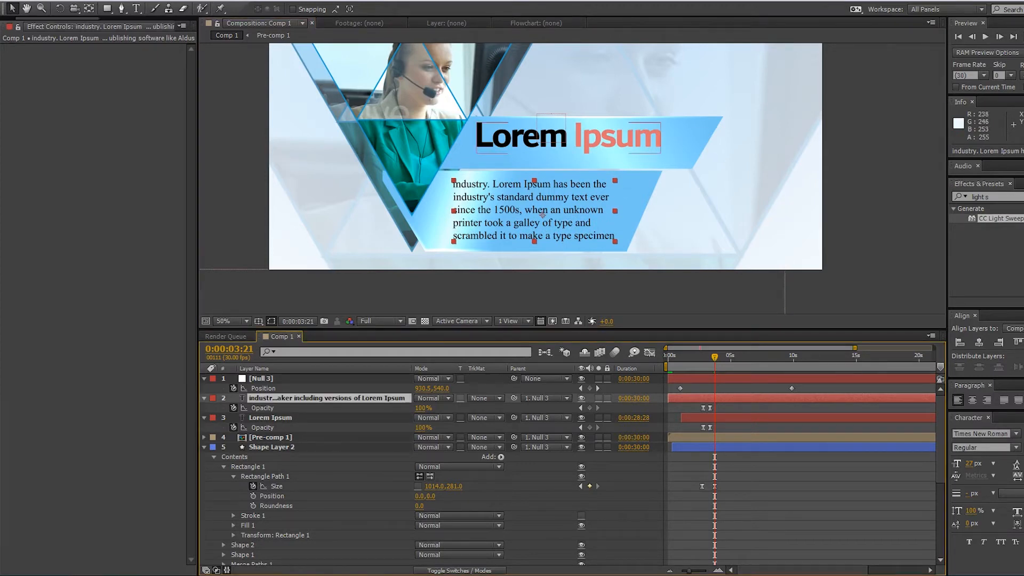
{"action": "left_click", "coordinate": [1021, 433]}
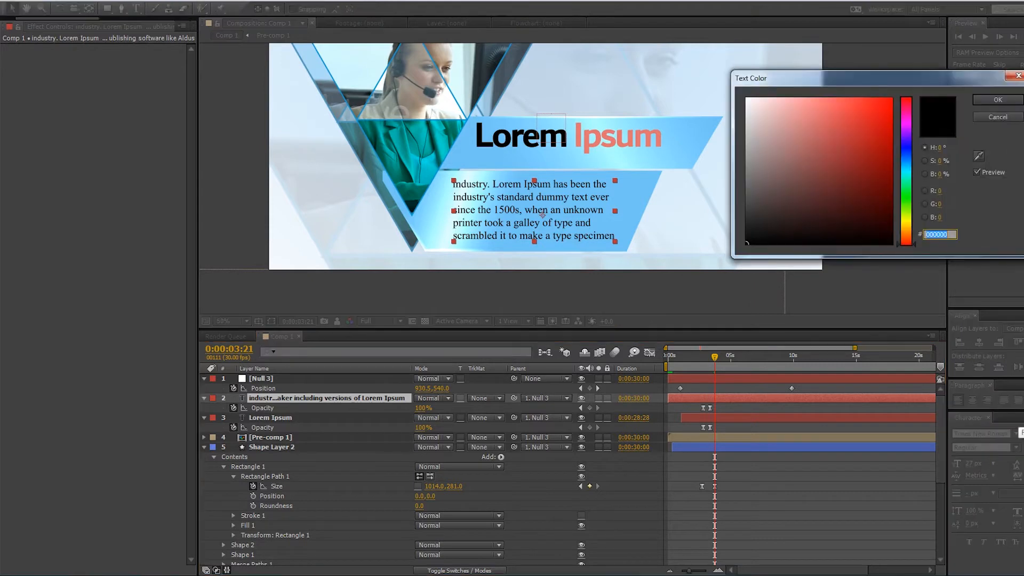
{"action": "left_click", "coordinate": [906, 163]}
{"action": "left_click", "coordinate": [849, 189]}
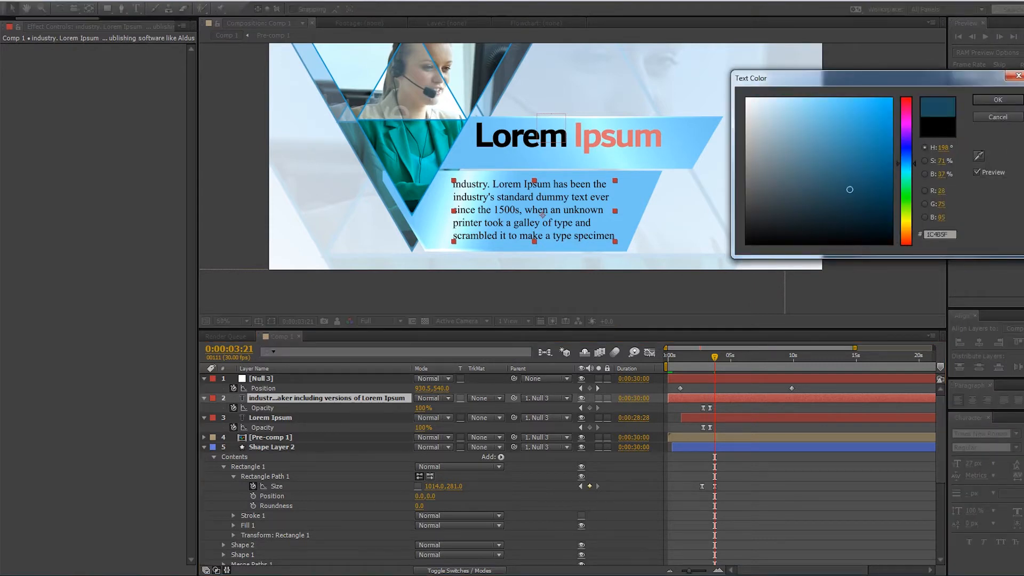
{"action": "mouse_move", "coordinate": [849, 189]}
{"action": "left_mouse_down"}
{"action": "mouse_move", "coordinate": [858, 203]}
{"action": "mouse_move", "coordinate": [842, 170]}
{"action": "mouse_move", "coordinate": [859, 207]}
{"action": "left_mouse_up"}
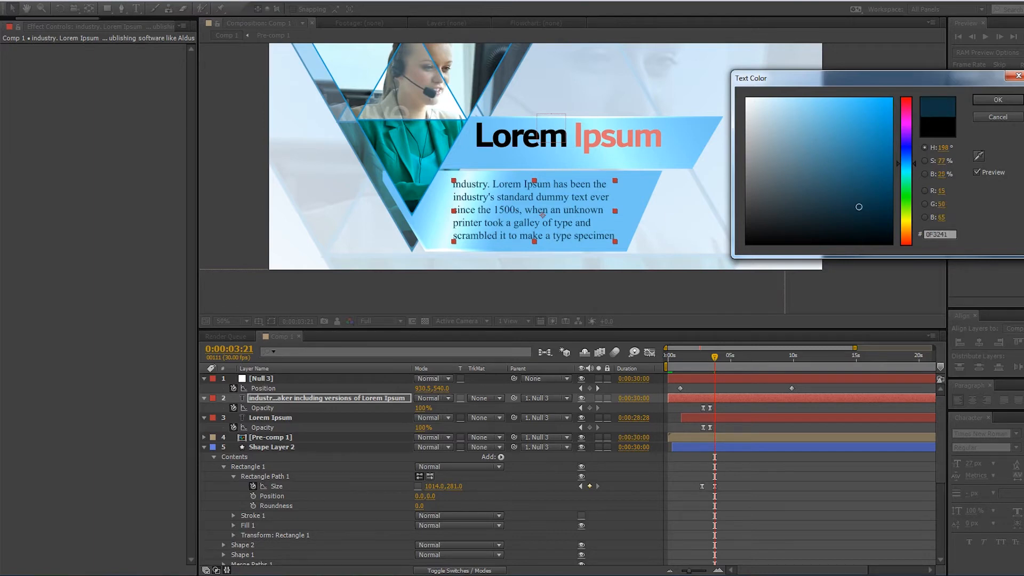
Try the heading's salmon E27171, reds 8D2929, DA2727 and 9B1313, and grey 645F5F as the paragraph's text colour
{"action": "left_click", "coordinate": [978, 156]}
{"action": "left_click", "coordinate": [579, 138]}
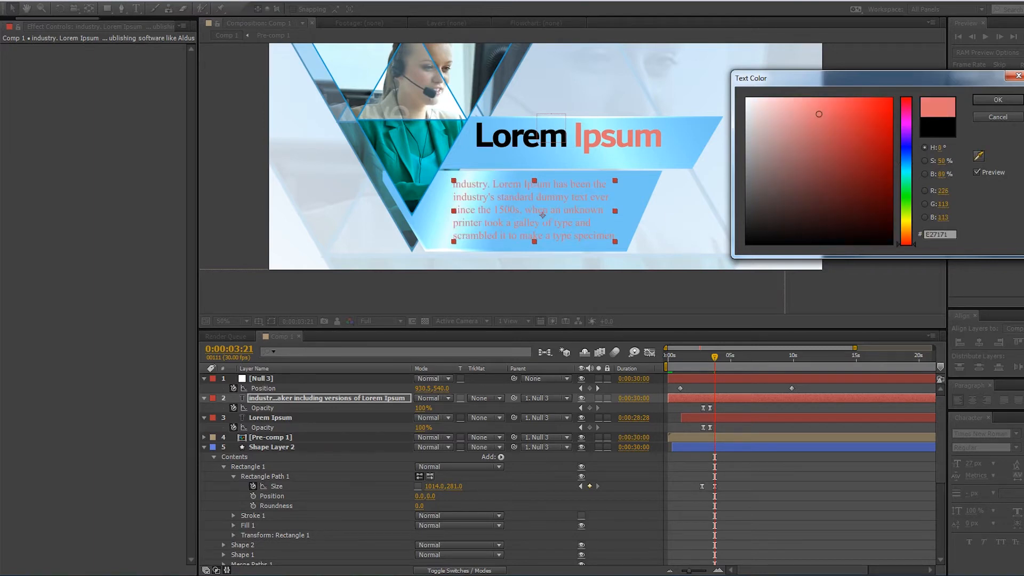
{"action": "left_click", "coordinate": [849, 163]}
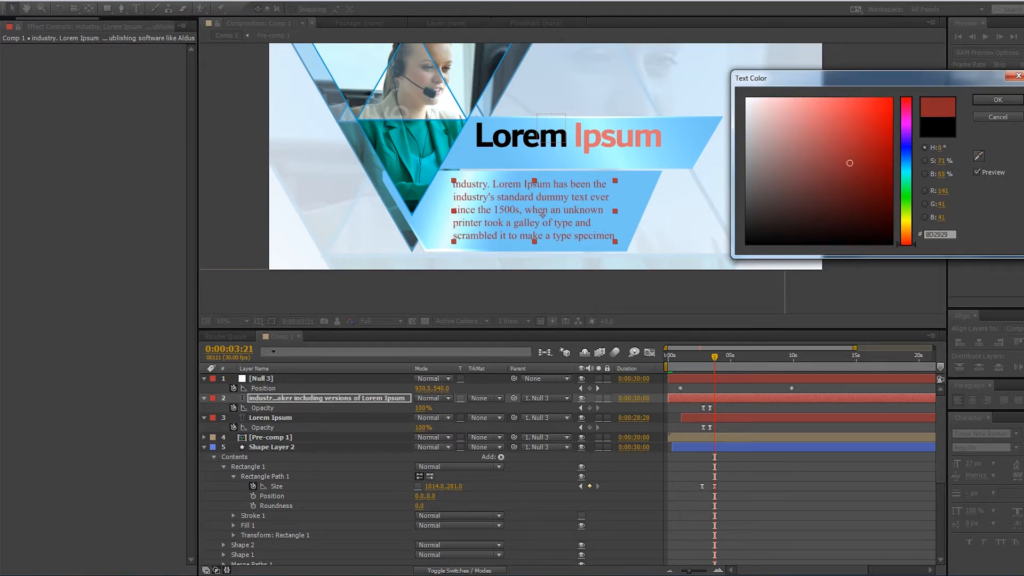
{"action": "left_click", "coordinate": [866, 118]}
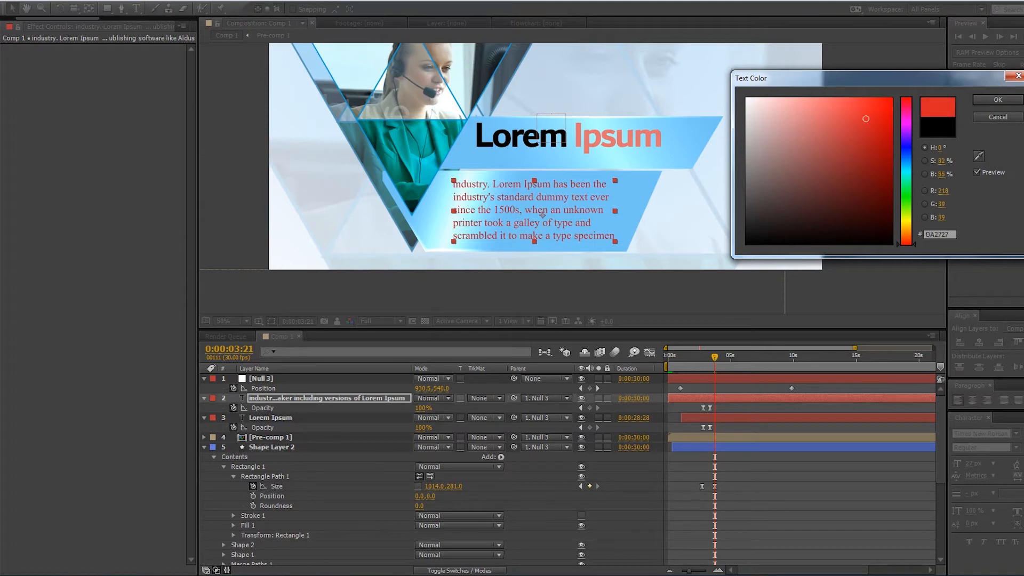
{"action": "left_click", "coordinate": [874, 156]}
{"action": "left_click_drag", "start_coordinate": [789, 78], "coordinate": [746, 104]}
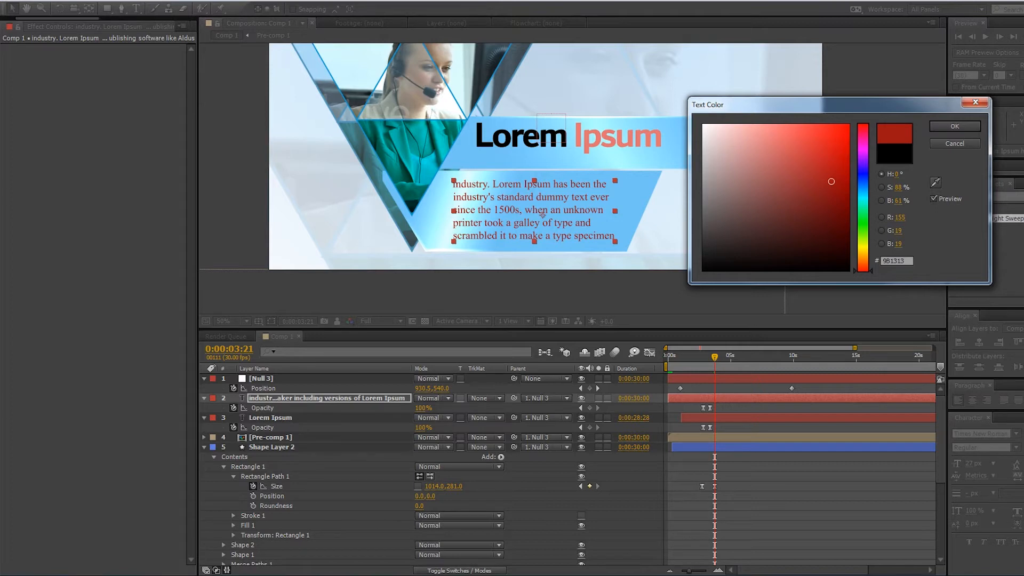
{"action": "left_click", "coordinate": [709, 214]}
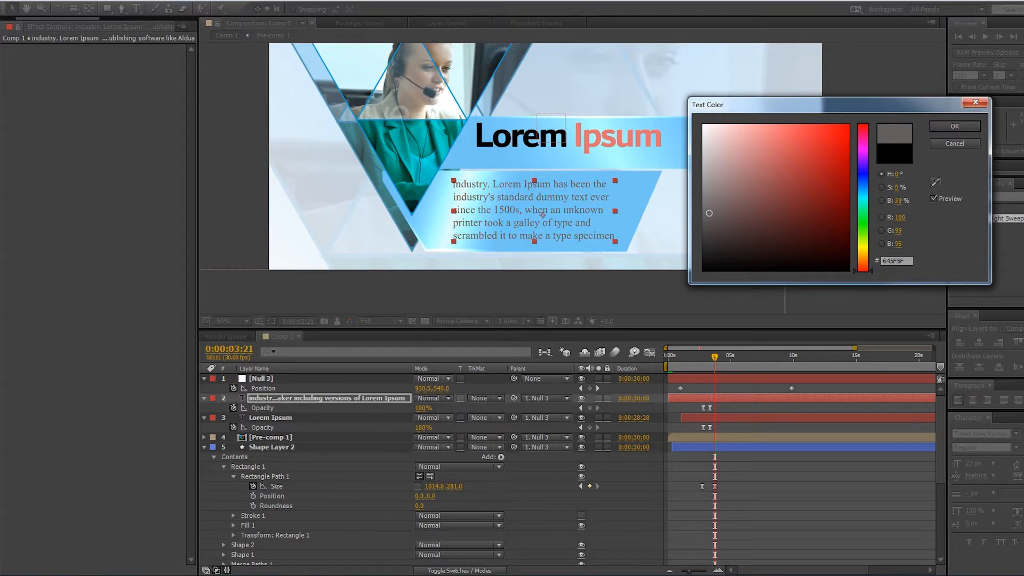
Set the body paragraph's text colour to dark blue 1A1B55 and take the selection off the paragraph
{"action": "left_click", "coordinate": [863, 173]}
{"action": "left_click", "coordinate": [804, 222]}
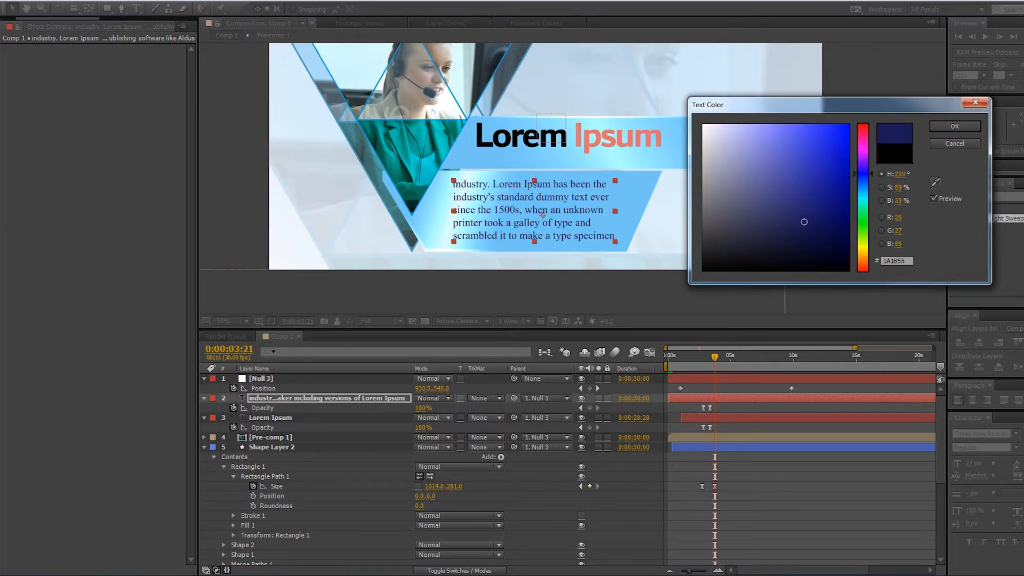
{"action": "key", "text": "Return"}
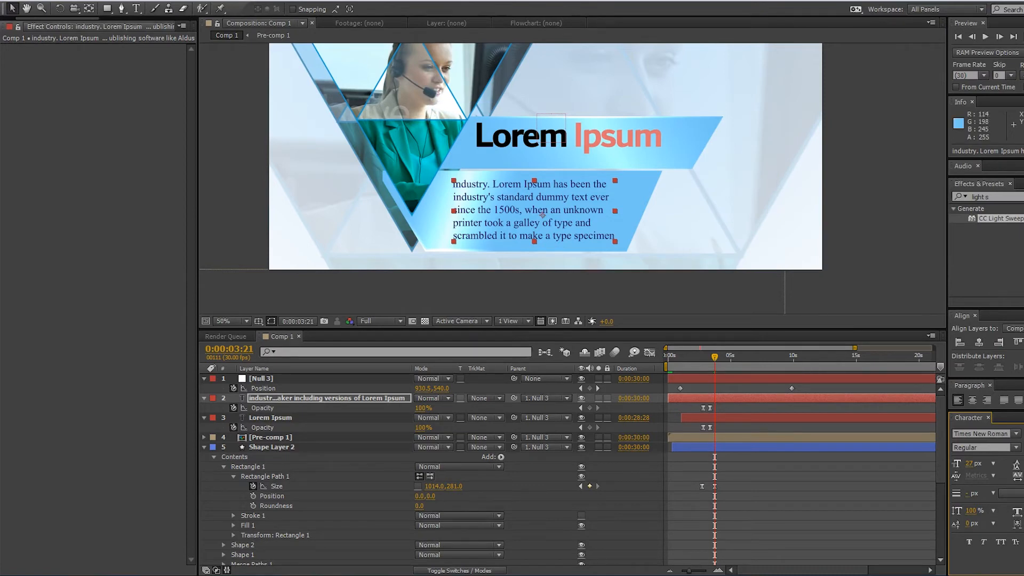
{"action": "left_click", "coordinate": [534, 210]}
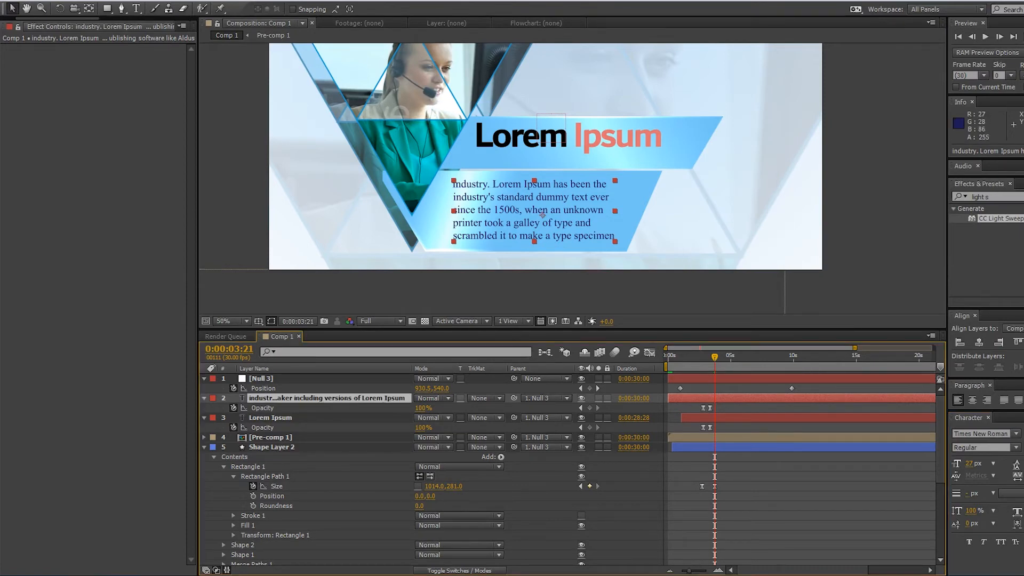
{"action": "left_click", "coordinate": [632, 186]}
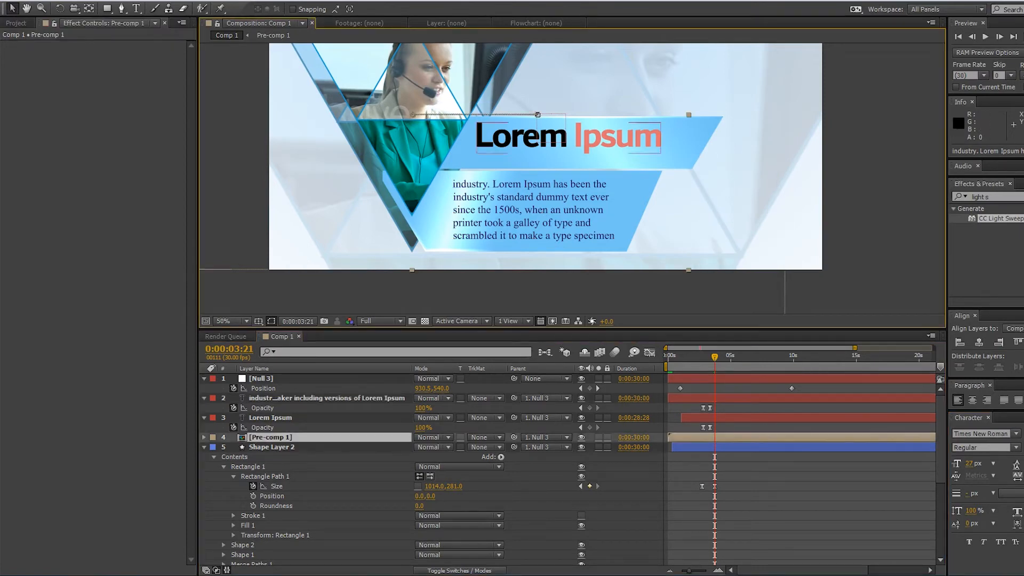
Collapse the expanded properties of all layers in the Comp 1 timeline and clear the layer selection
{"action": "scroll", "coordinate": [427, 469], "scroll_direction": "down", "scroll_amount": 3}
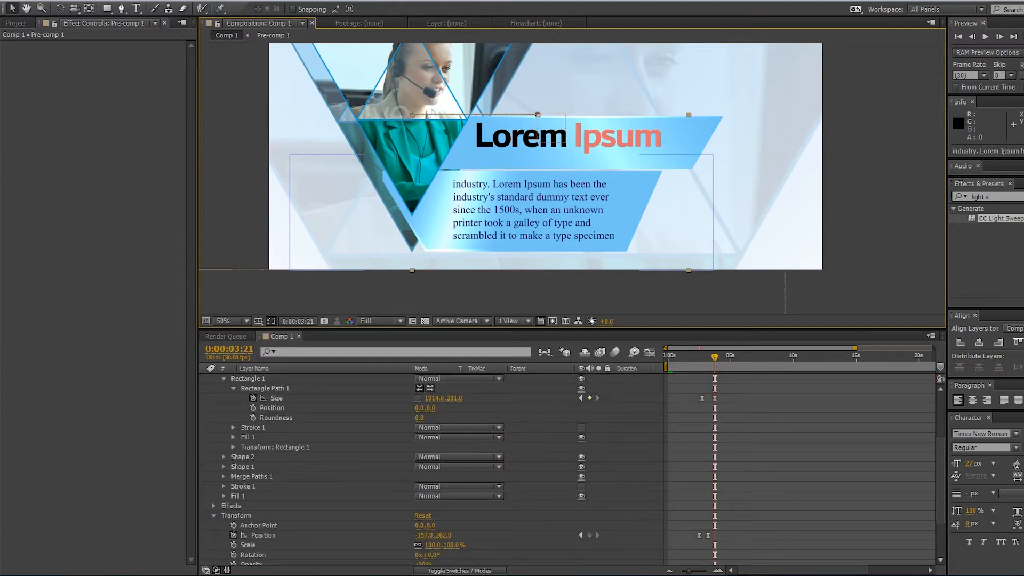
{"action": "scroll", "coordinate": [426, 469], "scroll_direction": "up", "scroll_amount": 2}
{"action": "key", "text": "u"}
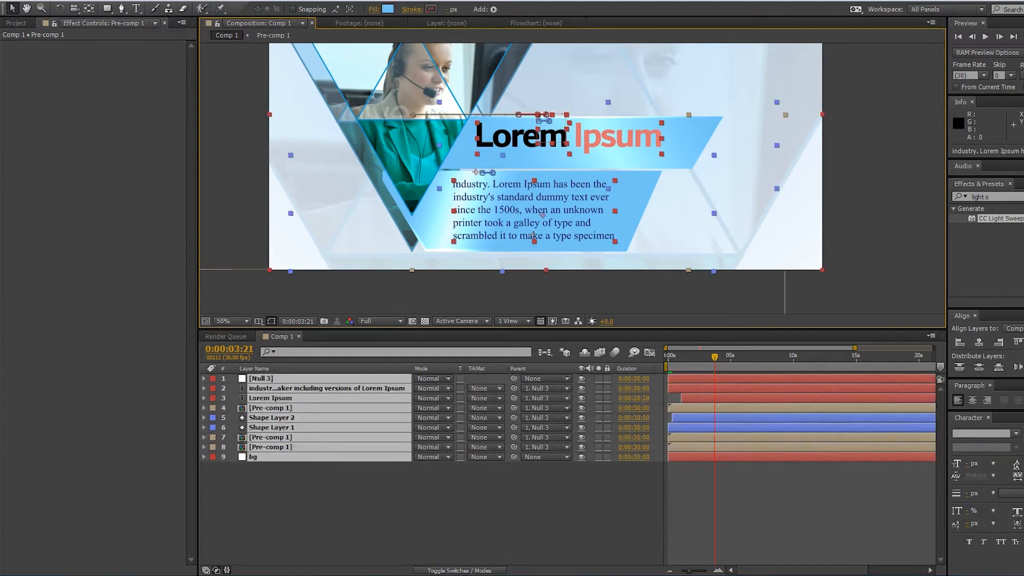
{"action": "left_click", "coordinate": [330, 498]}
Nudge Shape Layer 2 up slightly so the lower bar closes up against the heading bar
{"action": "left_click", "coordinate": [272, 417]}
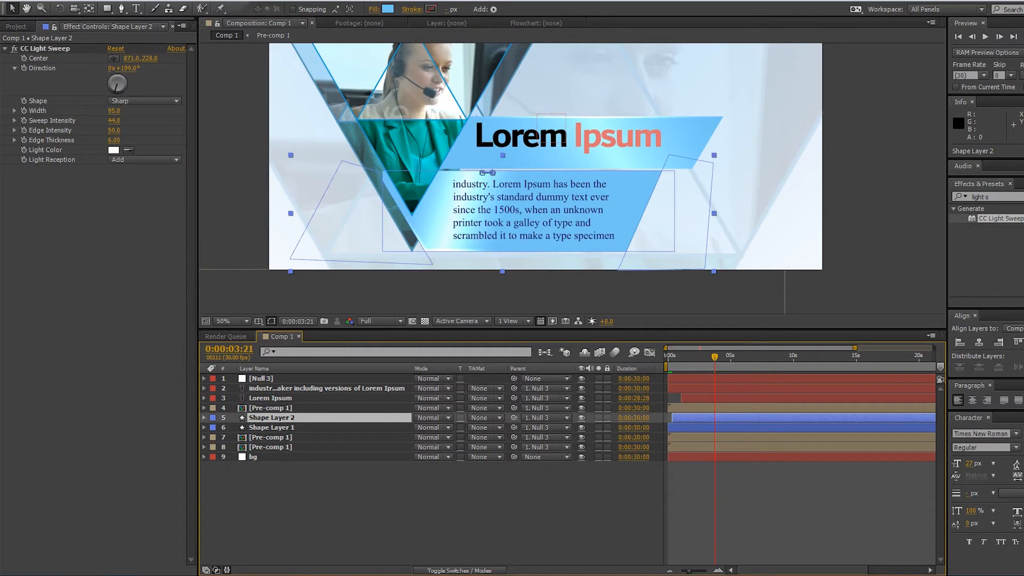
{"action": "key", "text": "Return"}
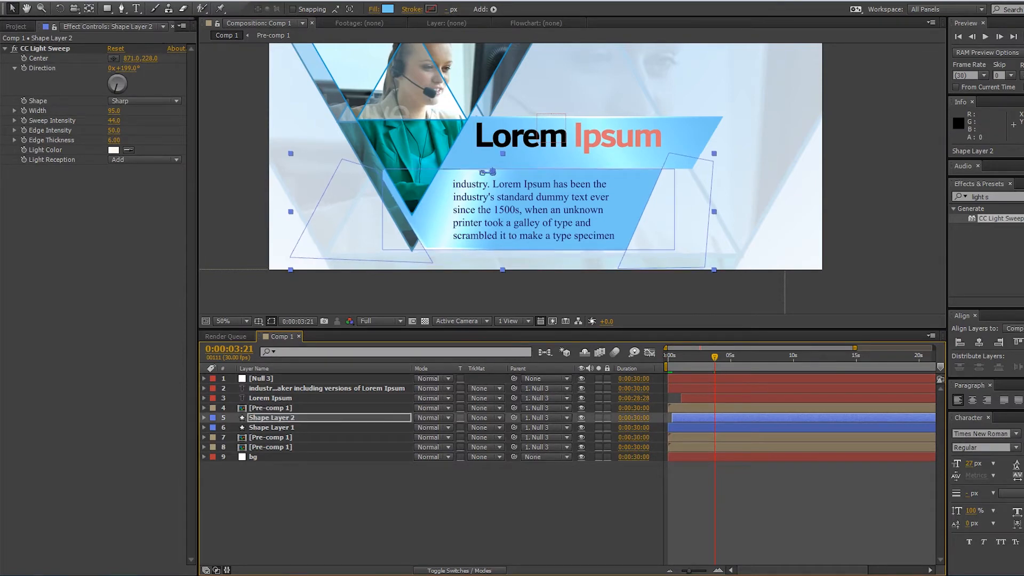
{"action": "key", "text": "Down"}
{"action": "key", "text": "Down"}
{"action": "key", "text": "Down"}
{"action": "key", "text": "Down"}
{"action": "key", "text": "Up"}
{"action": "key", "text": "Up"}
{"action": "key", "text": "Up"}
{"action": "key", "text": "Up"}
{"action": "key", "text": "Up"}
{"action": "key", "text": "Up"}
{"action": "key", "text": "Up"}
{"action": "key", "text": "Up"}
{"action": "left_click", "coordinate": [565, 290]}
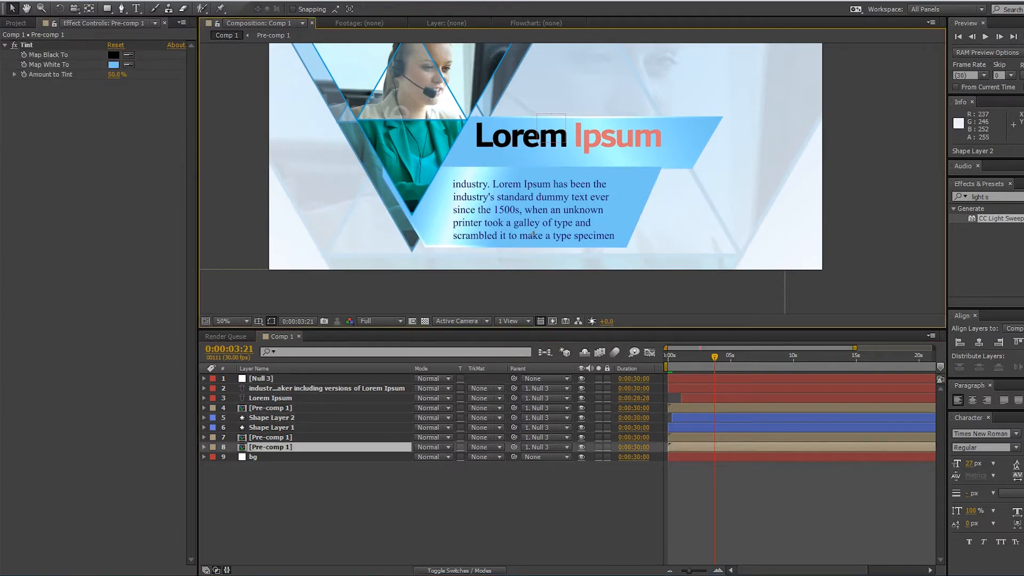
Scale the Lorem Ipsum heading to 497% and reposition it so it is vertically centred in the upper bar
{"action": "scroll", "coordinate": [553, 206], "scroll_direction": "down", "scroll_amount": 2}
{"action": "left_click_drag", "start_coordinate": [553, 206], "coordinate": [536, 230]}
{"action": "scroll", "coordinate": [536, 230], "scroll_direction": "up", "scroll_amount": 2}
{"action": "left_click_drag", "start_coordinate": [498, 282], "coordinate": [488, 288]}
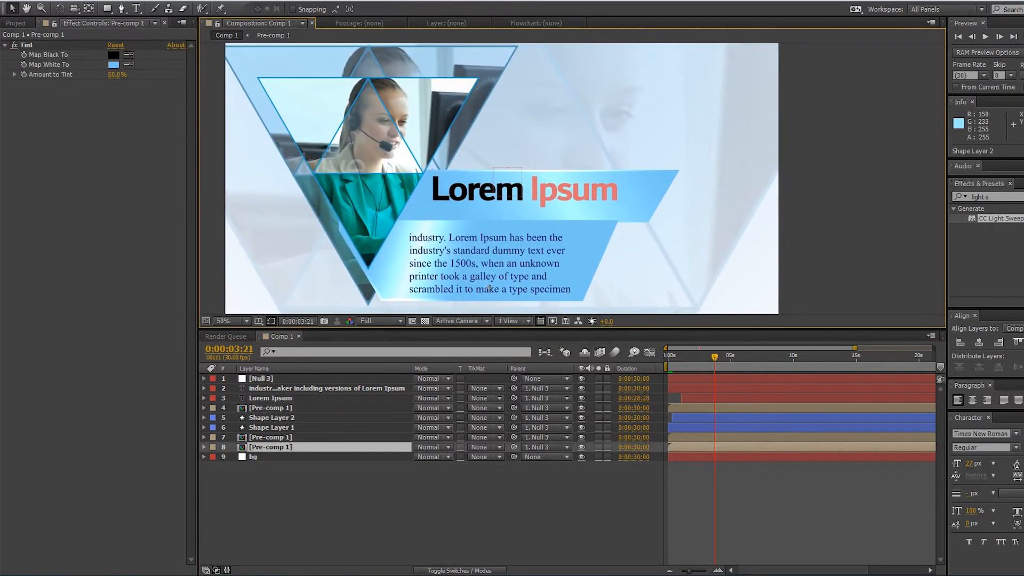
{"action": "left_click", "coordinate": [525, 191]}
{"action": "left_click_drag", "start_coordinate": [498, 191], "coordinate": [483, 200]}
{"action": "key", "text": "s"}
{"action": "left_click_drag", "start_coordinate": [432, 408], "coordinate": [487, 407]}
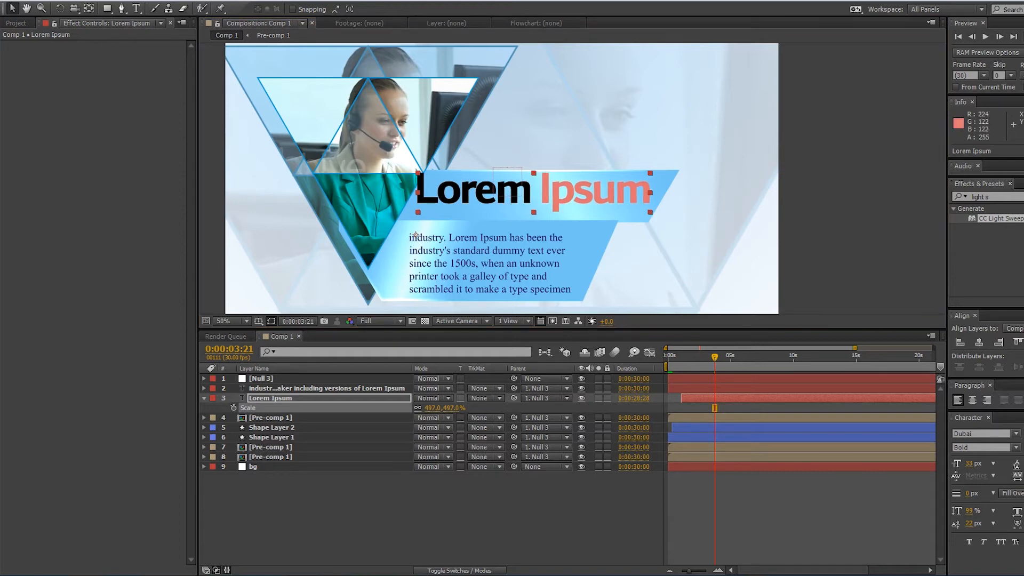
{"action": "mouse_move", "coordinate": [557, 192]}
{"action": "left_mouse_down"}
{"action": "mouse_move", "coordinate": [567, 202]}
{"action": "mouse_move", "coordinate": [557, 197]}
{"action": "left_mouse_up"}
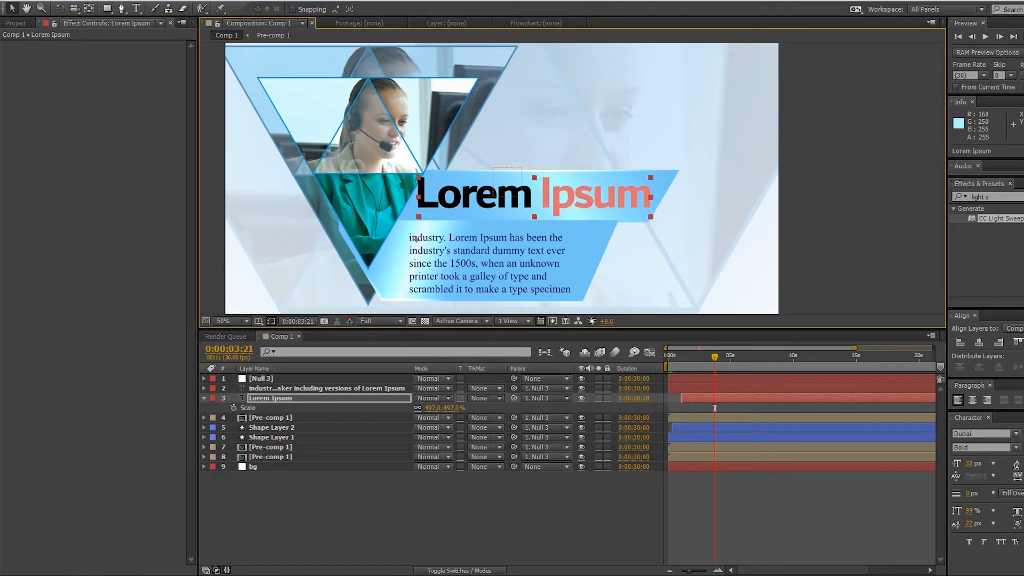
{"action": "left_click_drag", "start_coordinate": [557, 196], "coordinate": [587, 229]}
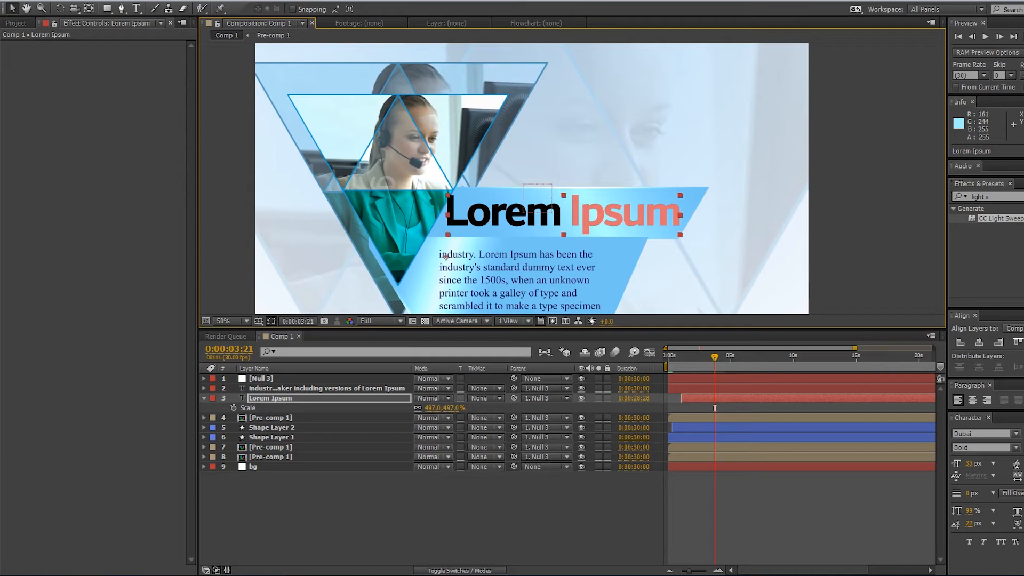
{"action": "left_click", "coordinate": [398, 214]}
{"action": "scroll", "coordinate": [399, 213], "scroll_direction": "down", "scroll_amount": 2}
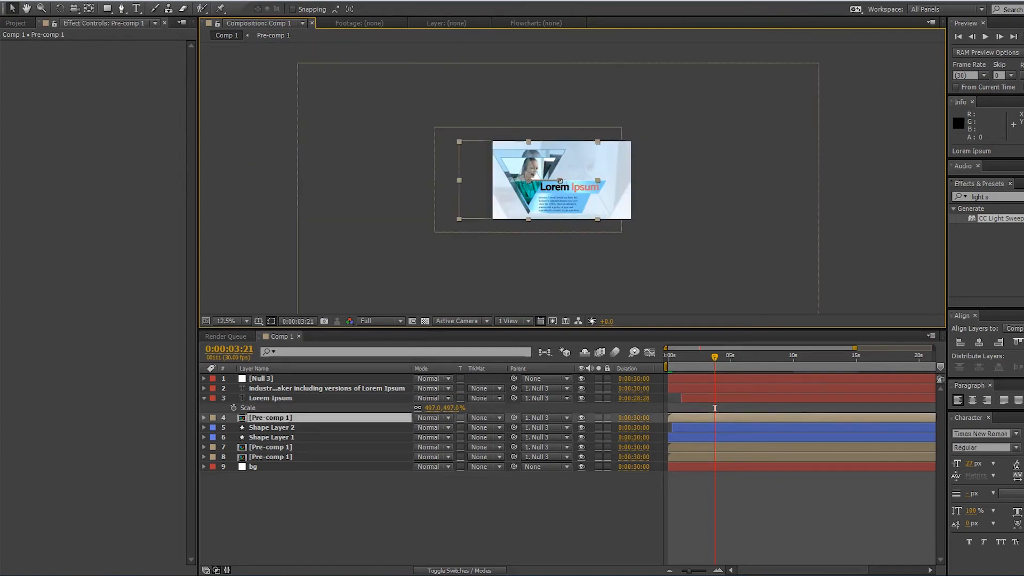
{"action": "scroll", "coordinate": [560, 182], "scroll_direction": "up", "scroll_amount": 1}
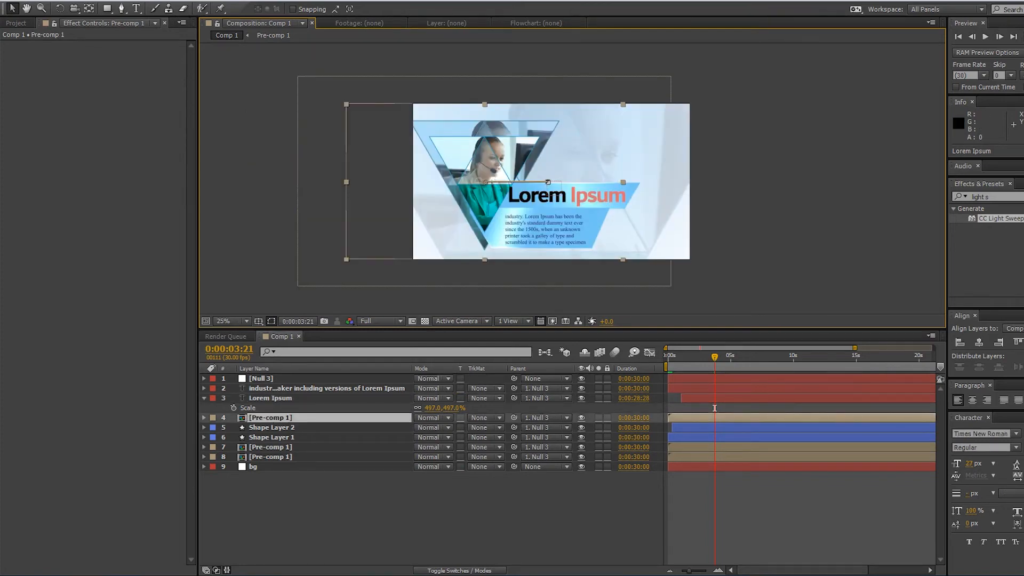
{"action": "left_click", "coordinate": [382, 321]}
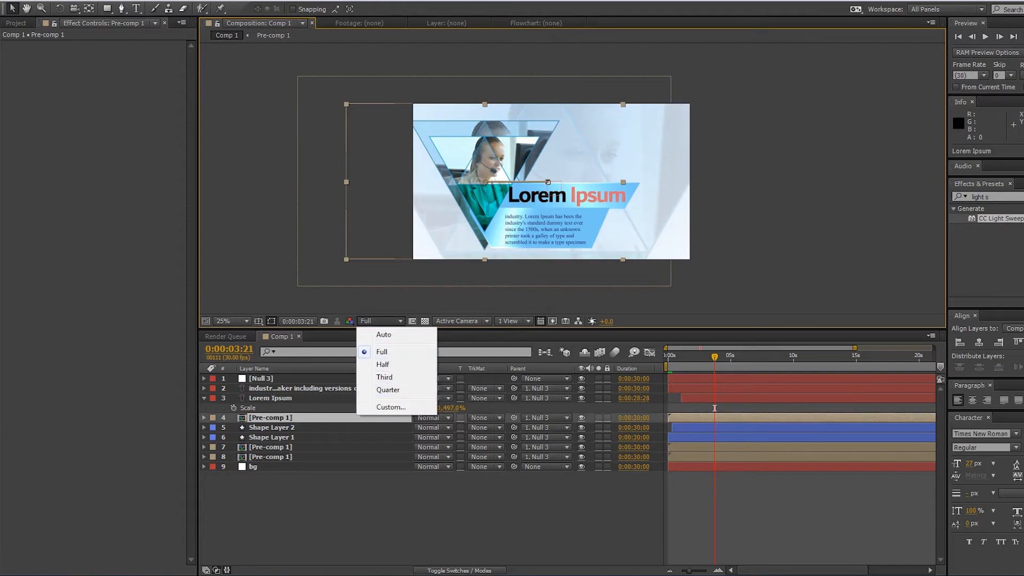
{"action": "left_click", "coordinate": [582, 157]}
{"action": "scroll", "coordinate": [581, 163], "scroll_direction": "up", "scroll_amount": 1}
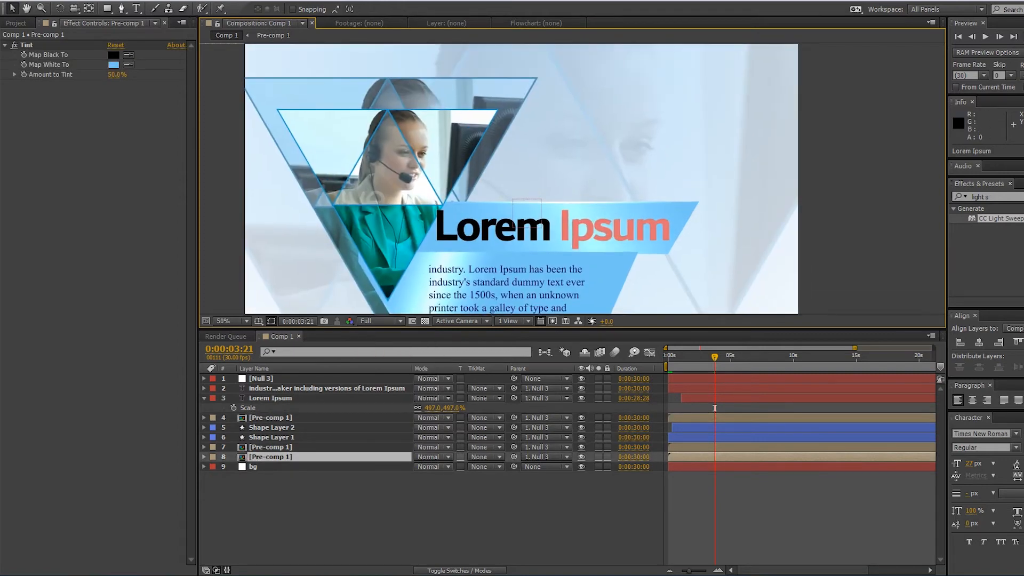
With nothing selected, draw a Pen path from the outer triangle's upper-right corner down its edge and along the heading bar's top edge
{"action": "left_click", "coordinate": [715, 408]}
{"action": "key", "text": "g"}
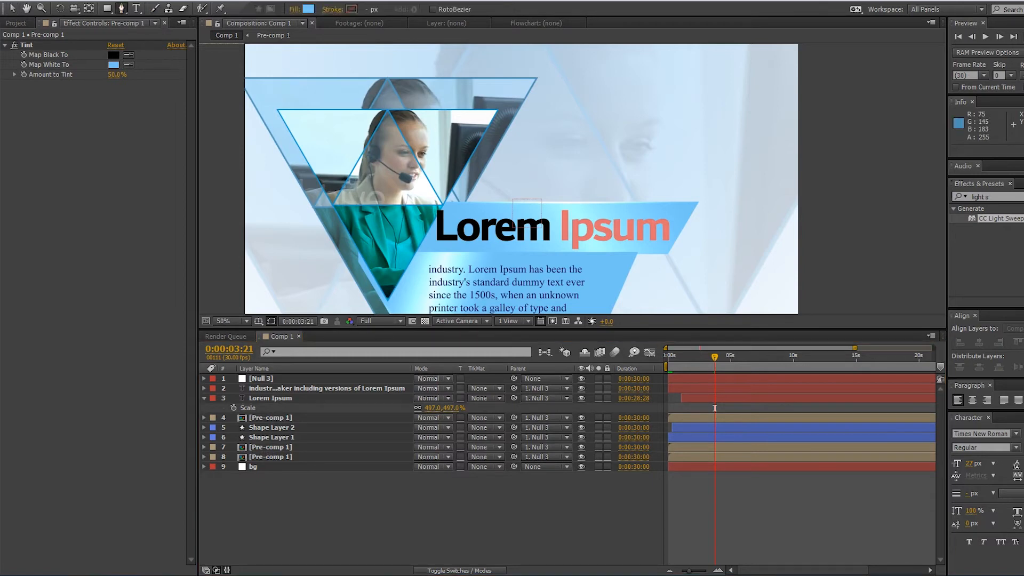
{"action": "left_click", "coordinate": [535, 78]}
{"action": "left_click", "coordinate": [465, 201]}
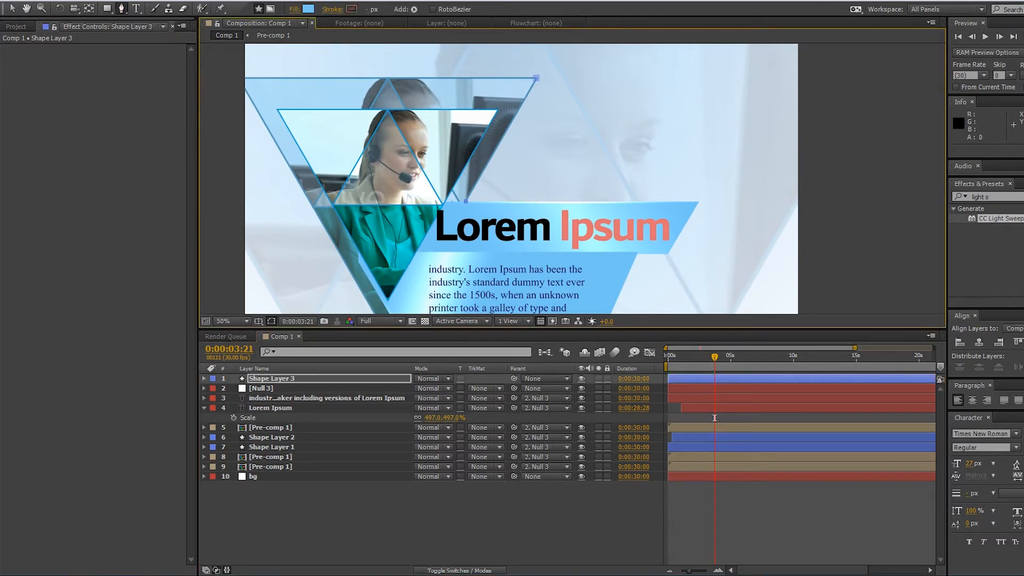
{"action": "left_click", "coordinate": [695, 201]}
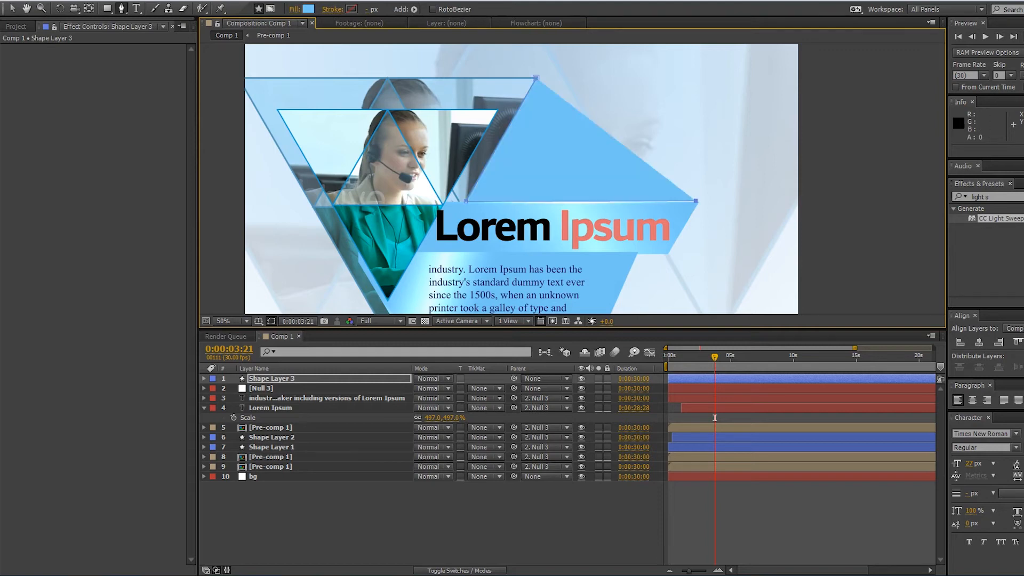
Remove the new path's fill and give it a solid pink 18 px stroke at 100% opacity
{"action": "left_click", "coordinate": [294, 9]}
{"action": "left_click", "coordinate": [744, 174]}
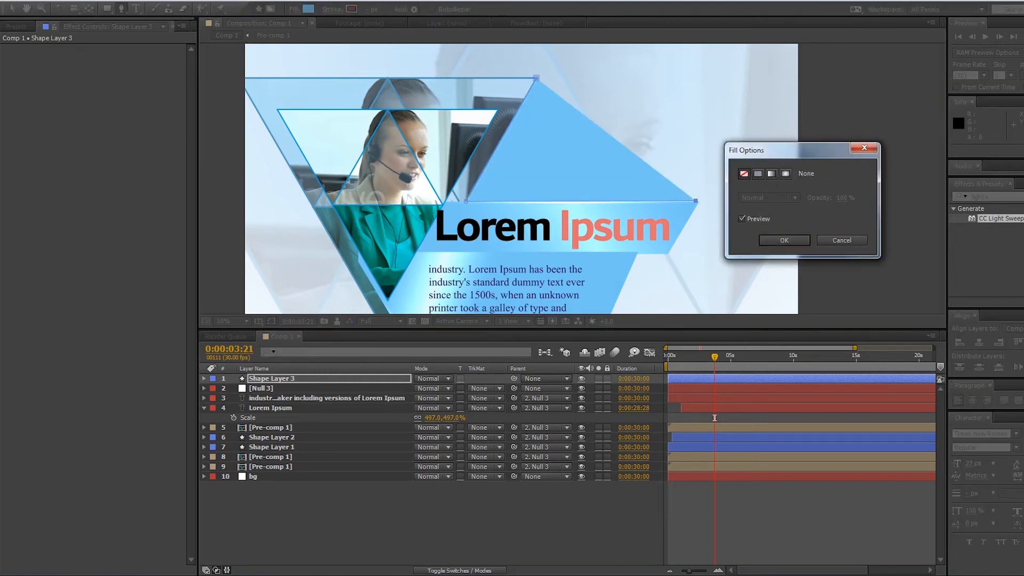
{"action": "left_click", "coordinate": [784, 240]}
{"action": "left_click", "coordinate": [332, 9]}
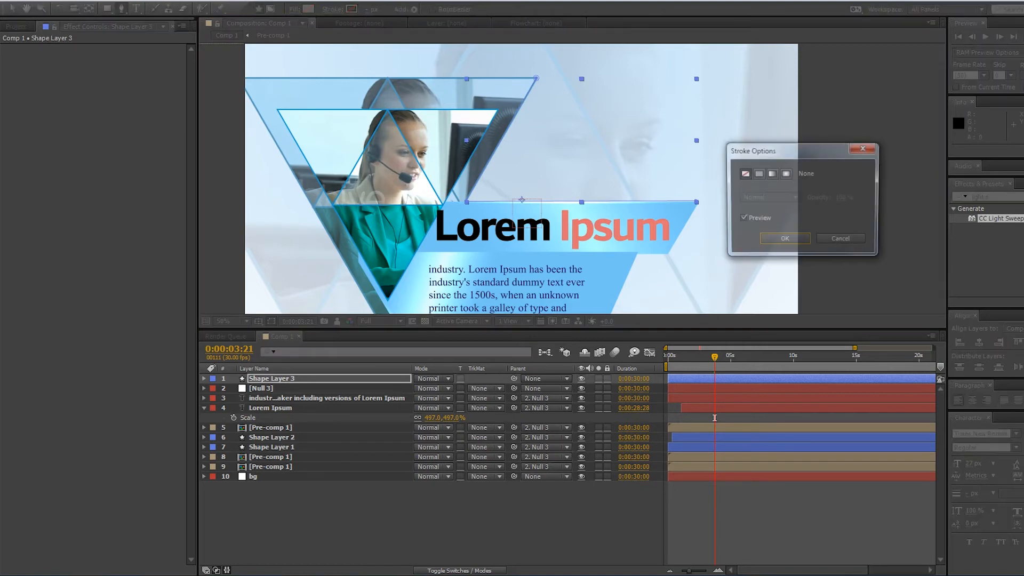
{"action": "left_click", "coordinate": [757, 174]}
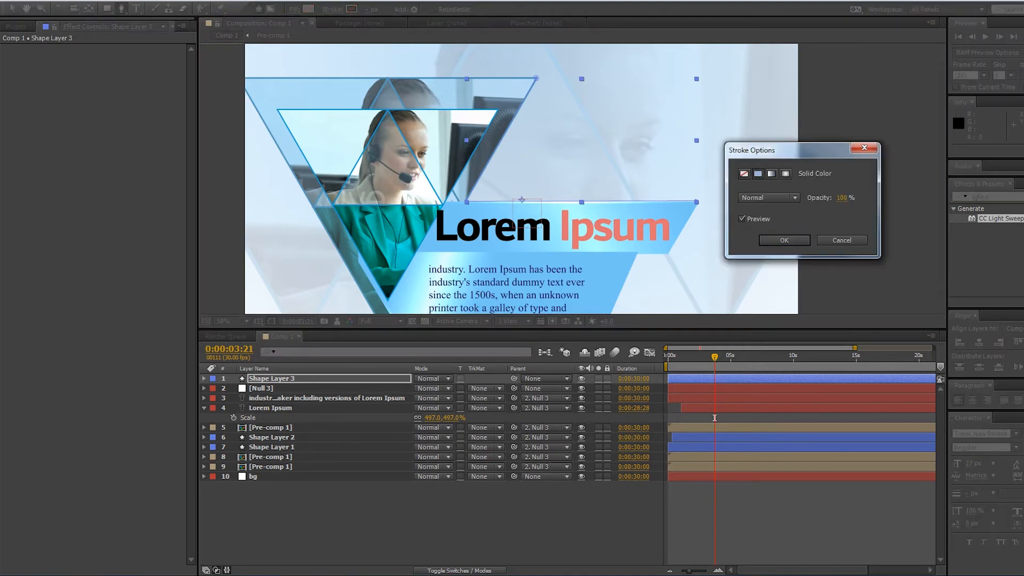
{"action": "key", "text": "Return"}
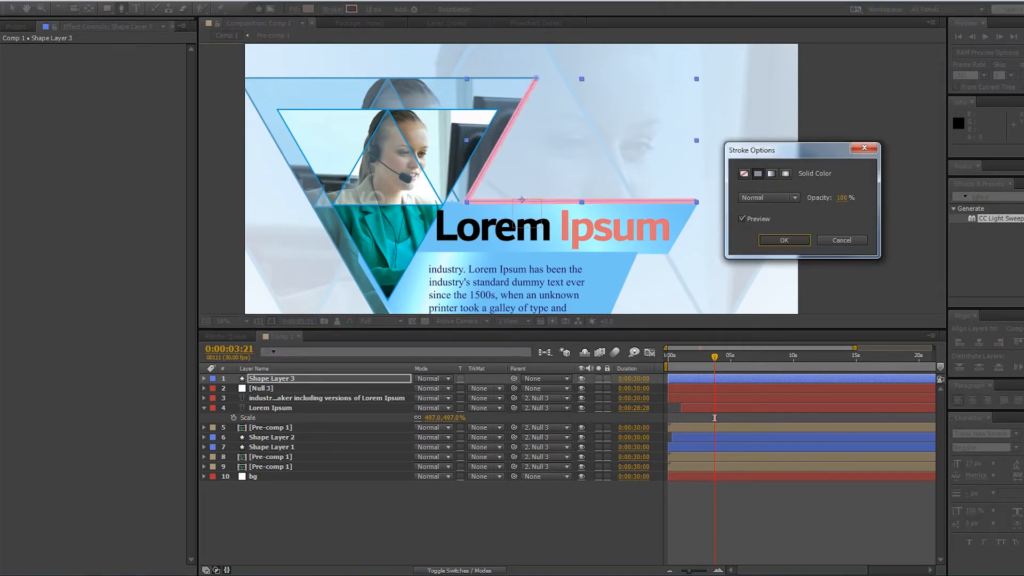
{"action": "key", "text": "v"}
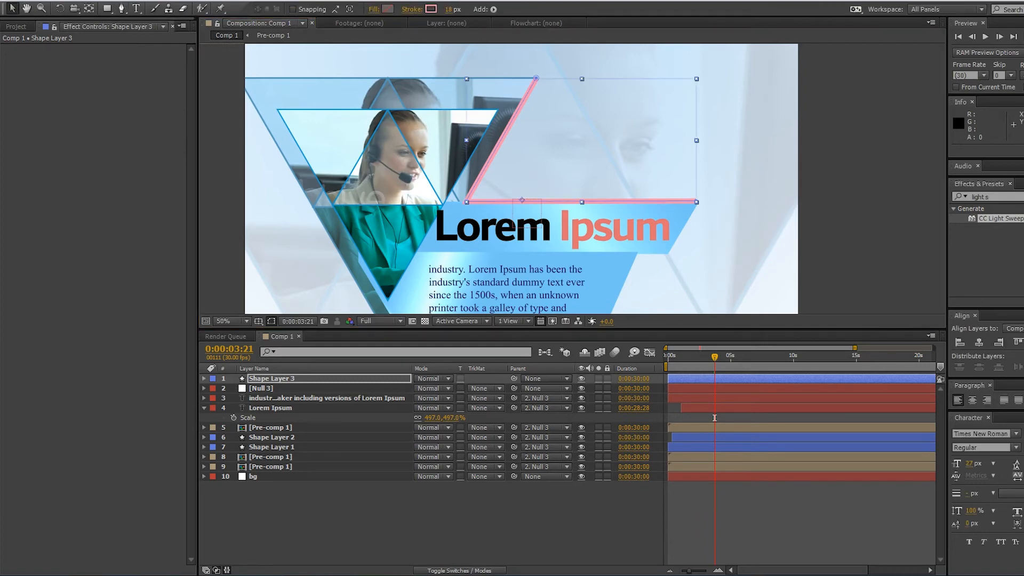
Draw a separate pink-stroked Pen path down the lower bar's slanted right edge and along its bottom edge to the left end
{"action": "left_click", "coordinate": [619, 155]}
{"action": "left_click_drag", "start_coordinate": [619, 155], "coordinate": [625, 86]}
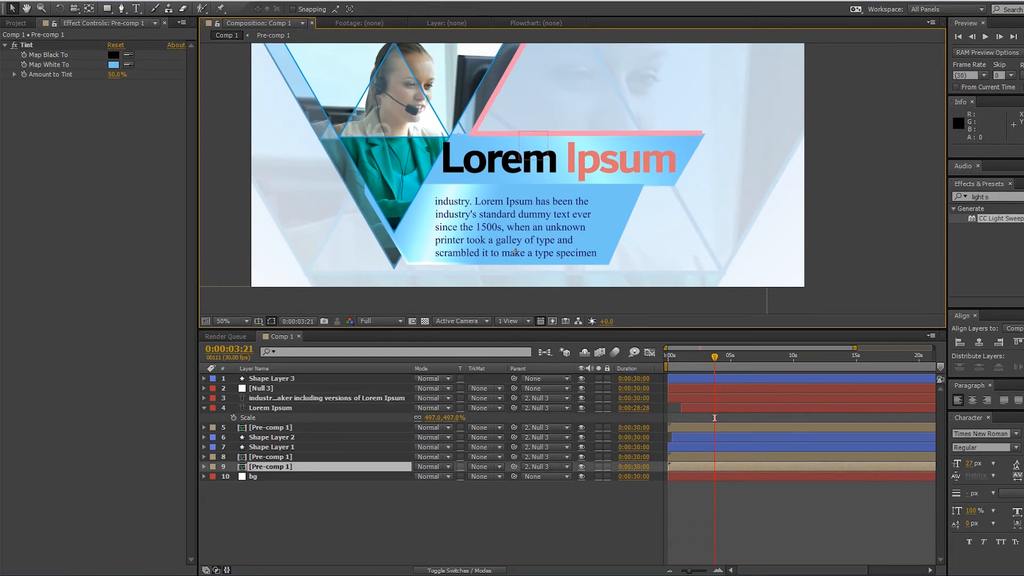
{"action": "left_click", "coordinate": [715, 417]}
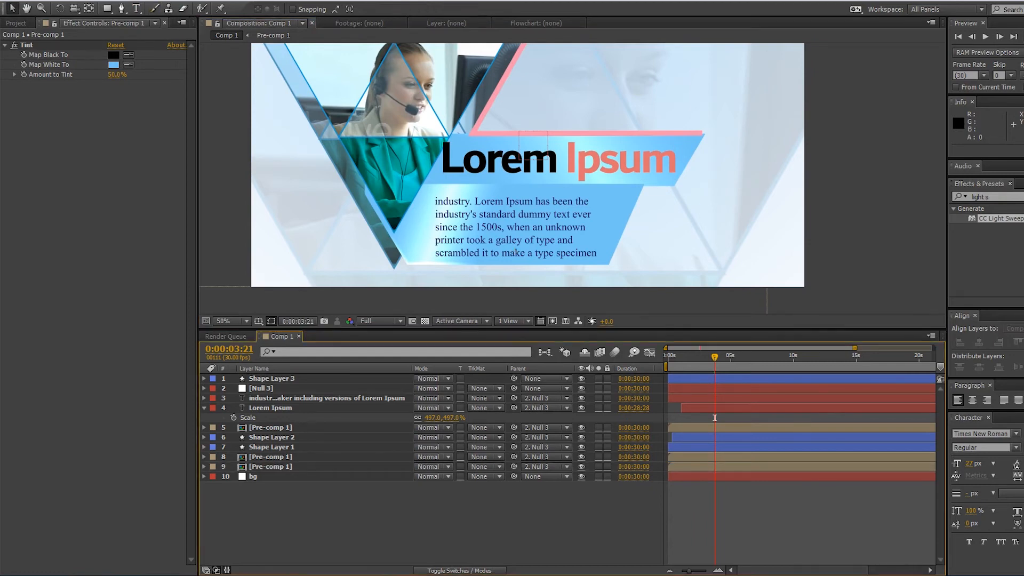
{"action": "key", "text": "g"}
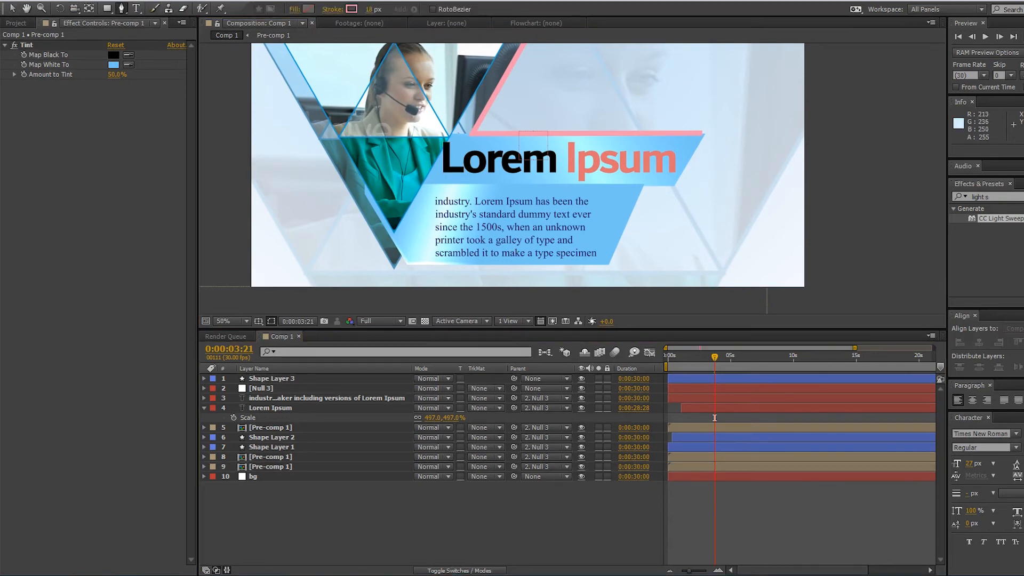
{"action": "left_click", "coordinate": [528, 131]}
{"action": "left_click", "coordinate": [608, 264]}
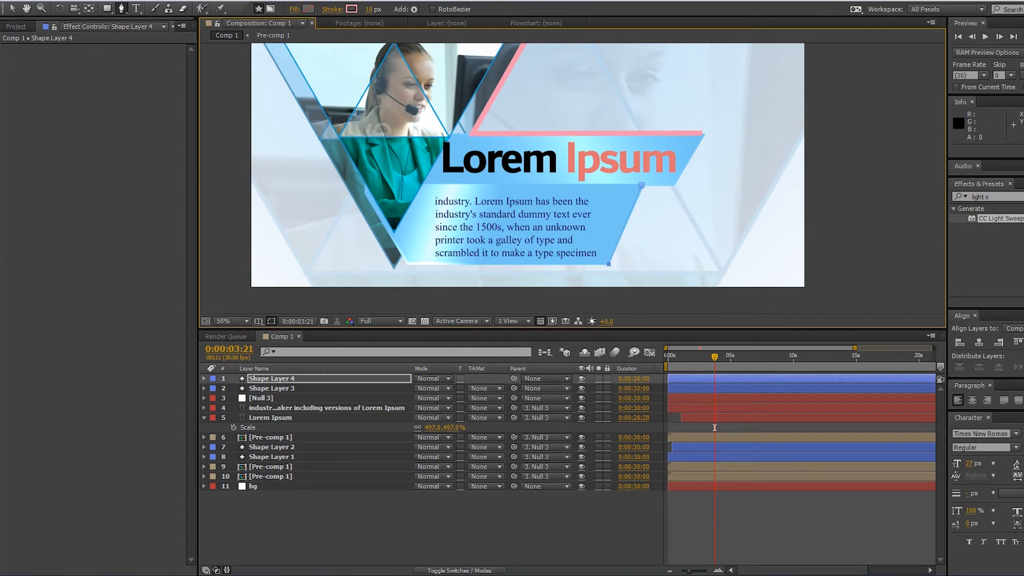
{"action": "left_click", "coordinate": [407, 265]}
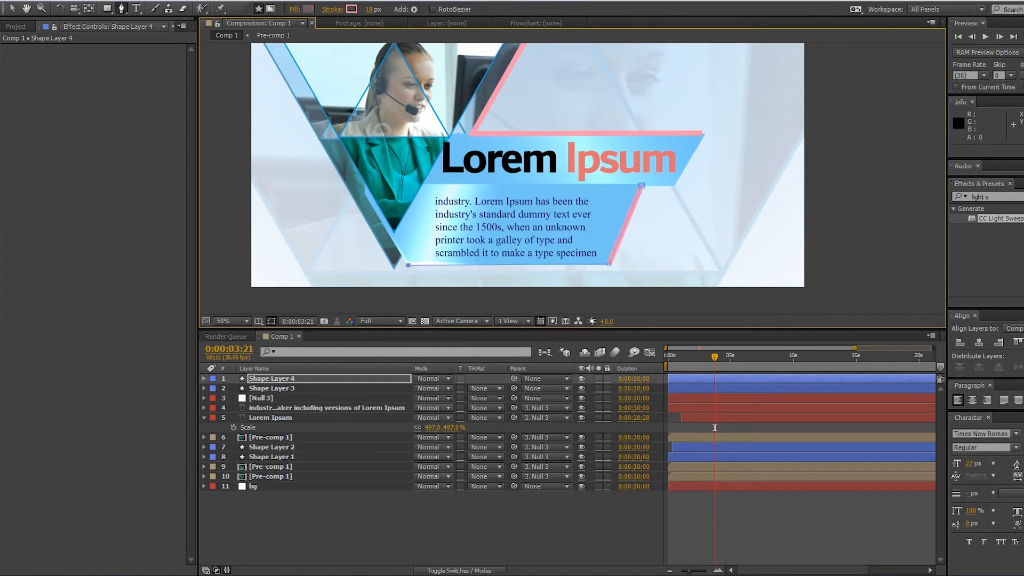
{"action": "key", "text": "v"}
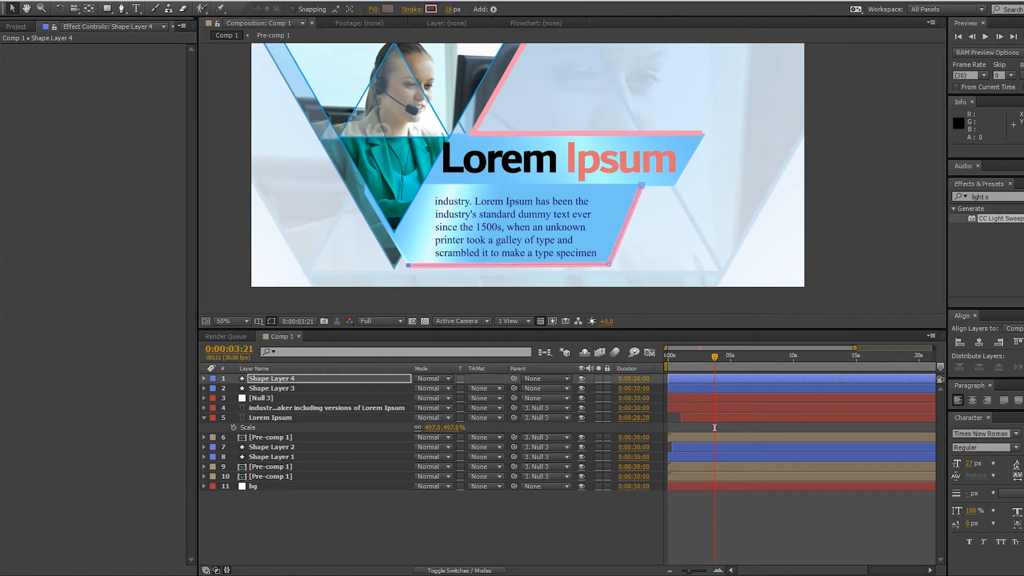
Add Trim Paths to Shape Layer 4, the outline along the lower bar
{"action": "left_click", "coordinate": [715, 428]}
{"action": "left_click_drag", "start_coordinate": [533, 159], "coordinate": [514, 185]}
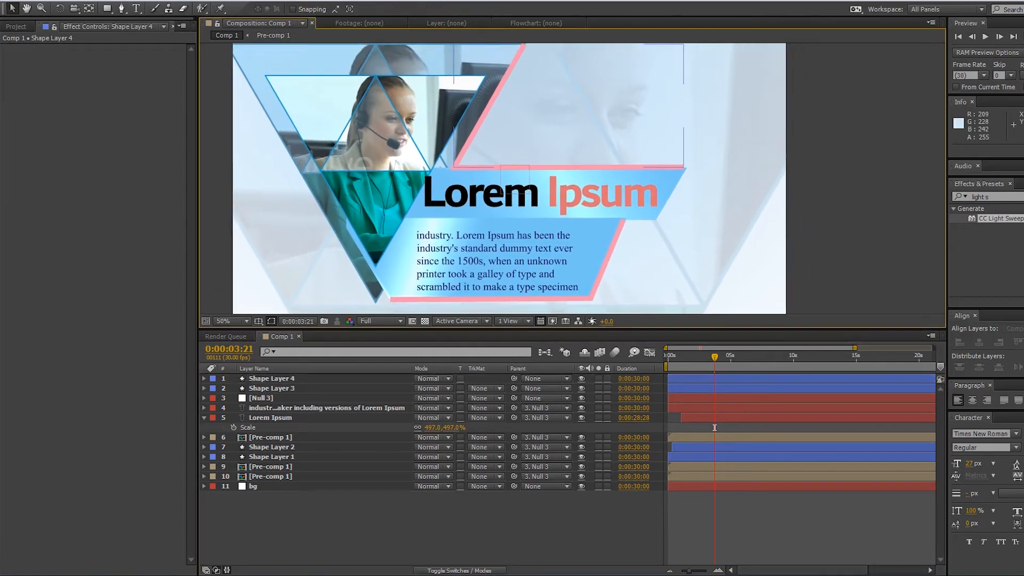
{"action": "scroll", "coordinate": [572, 181], "scroll_direction": "down", "scroll_amount": 2}
{"action": "left_click_drag", "start_coordinate": [640, 181], "coordinate": [595, 181]}
{"action": "scroll", "coordinate": [572, 178], "scroll_direction": "up", "scroll_amount": 2}
{"action": "mouse_move", "coordinate": [507, 200]}
{"action": "left_mouse_down"}
{"action": "mouse_move", "coordinate": [507, 234]}
{"action": "mouse_move", "coordinate": [539, 217]}
{"action": "left_mouse_up"}
{"action": "left_click", "coordinate": [272, 388]}
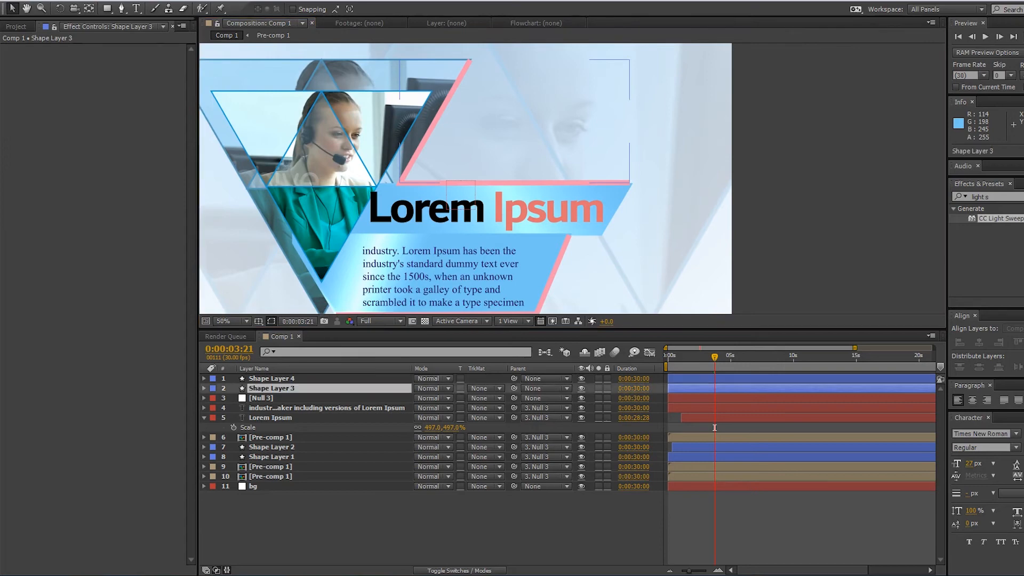
{"action": "left_click", "coordinate": [271, 378]}
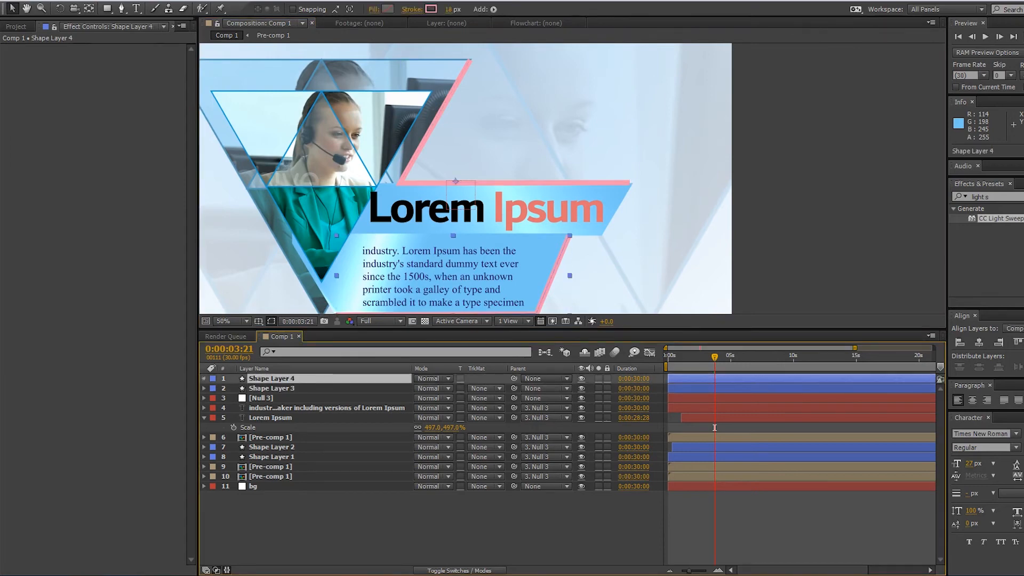
{"action": "left_click", "coordinate": [204, 379]}
{"action": "left_click", "coordinate": [501, 388]}
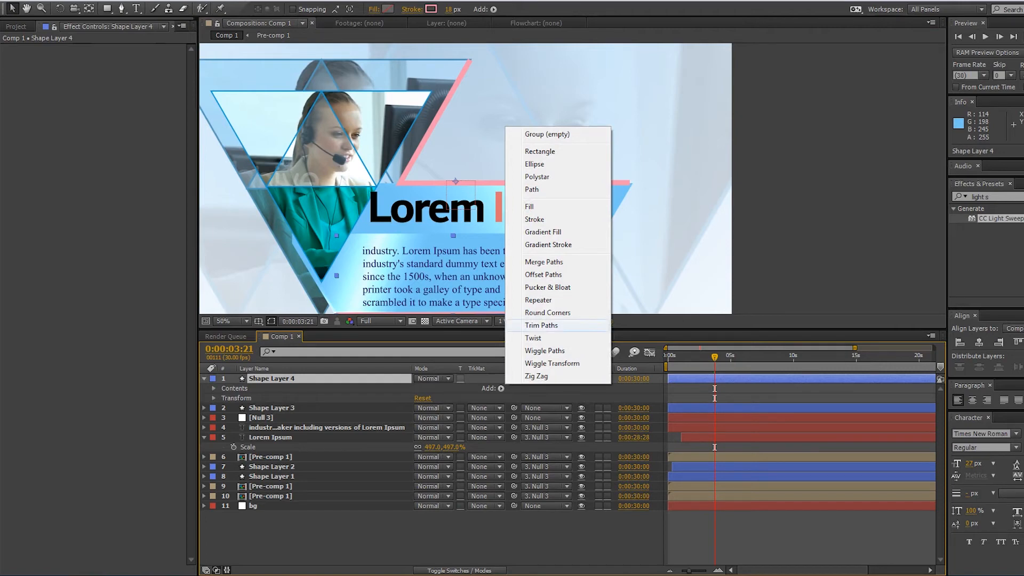
{"action": "left_click", "coordinate": [541, 325]}
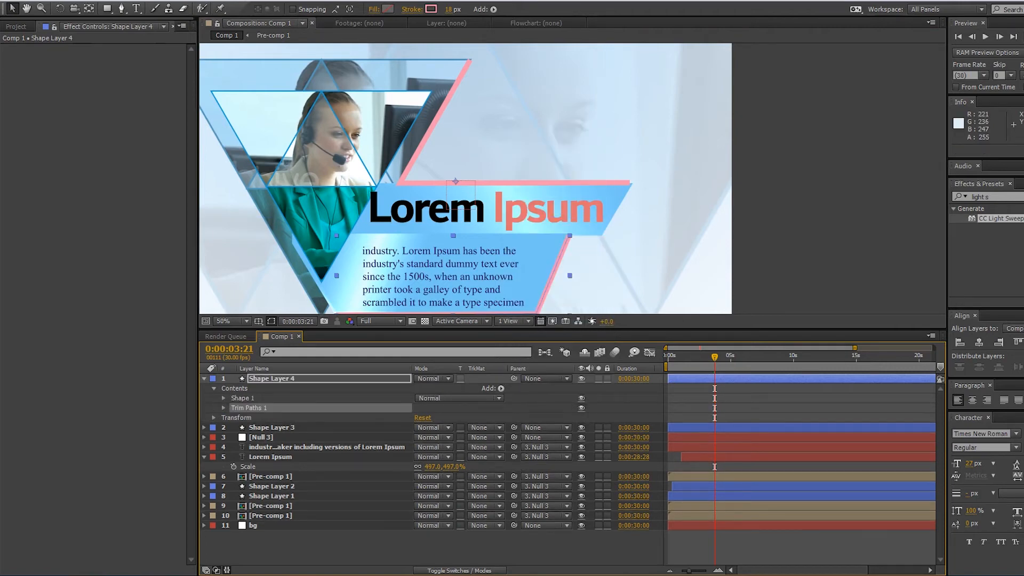
Set Shape Layer 4's Trim Paths Start to 100% and keyframe it at 0:00:03:21
{"action": "key", "text": "ctrl+shift+a"}
{"action": "left_click", "coordinate": [224, 408]}
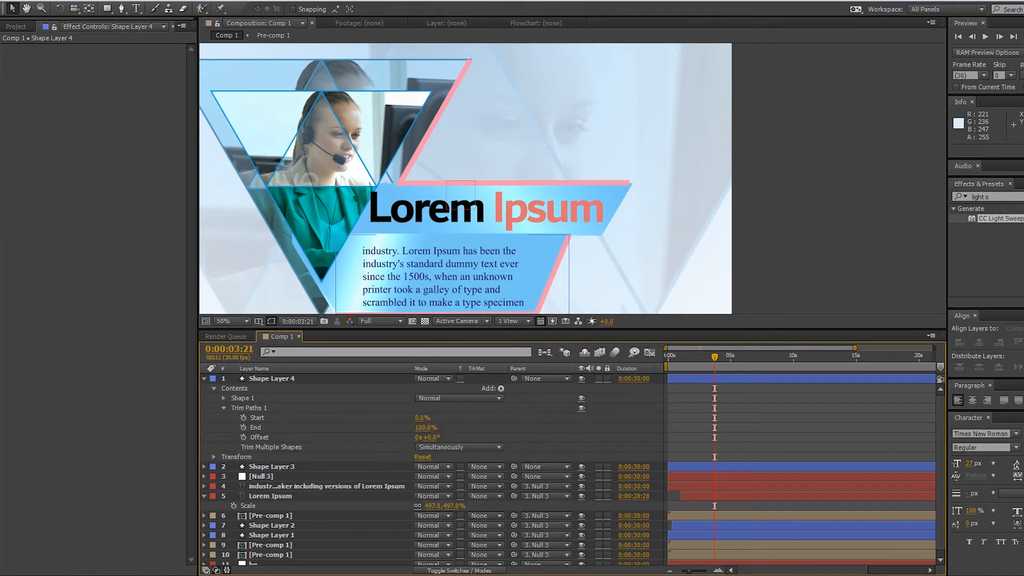
{"action": "left_click", "coordinate": [257, 417]}
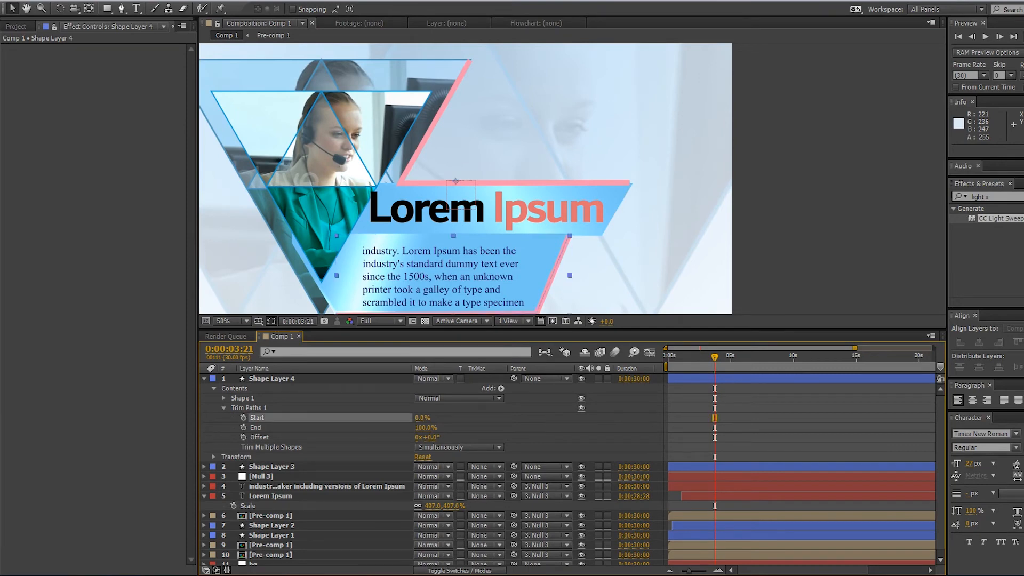
{"action": "left_click_drag", "start_coordinate": [423, 418], "coordinate": [473, 418]}
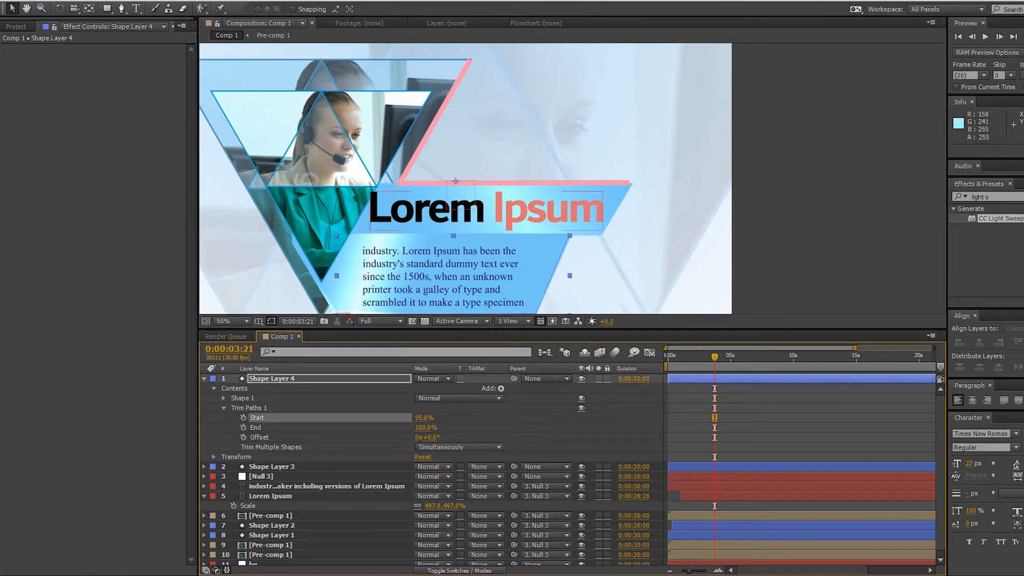
{"action": "left_click_drag", "start_coordinate": [491, 215], "coordinate": [497, 155]}
{"action": "left_click_drag", "start_coordinate": [401, 418], "coordinate": [428, 418]}
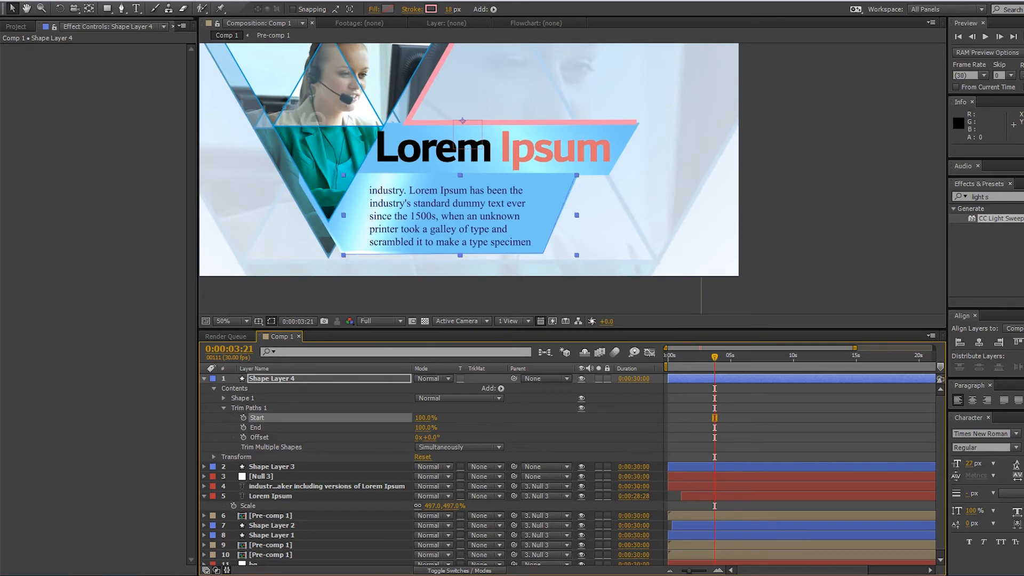
{"action": "left_click", "coordinate": [244, 417]}
At 0:00:04:01, lower Shape Layer 4's Trim Paths Start to 1% as a second keyframe
{"action": "key", "text": "shift+Page_Down"}
{"action": "key", "text": "shift+Page_Down"}
{"action": "key", "text": "shift+Page_Down"}
{"action": "key", "text": "j"}
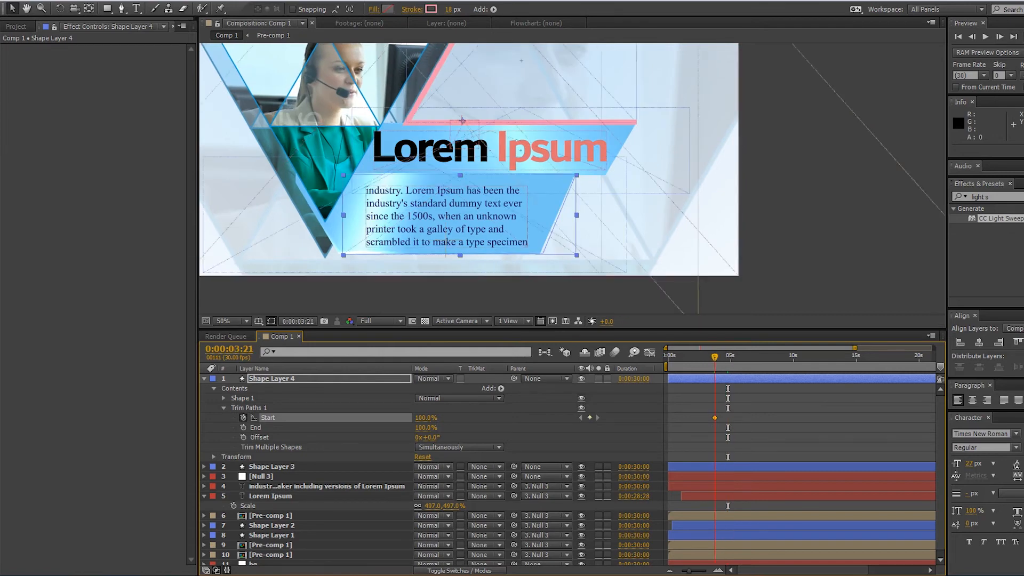
{"action": "left_click_drag", "start_coordinate": [714, 356], "coordinate": [718, 357]}
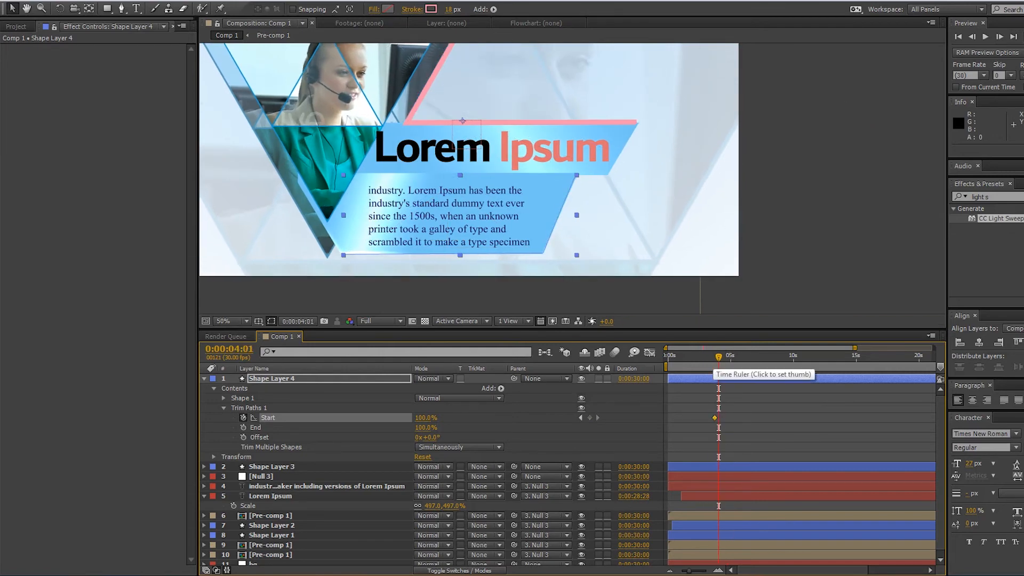
{"action": "left_click_drag", "start_coordinate": [425, 418], "coordinate": [373, 418]}
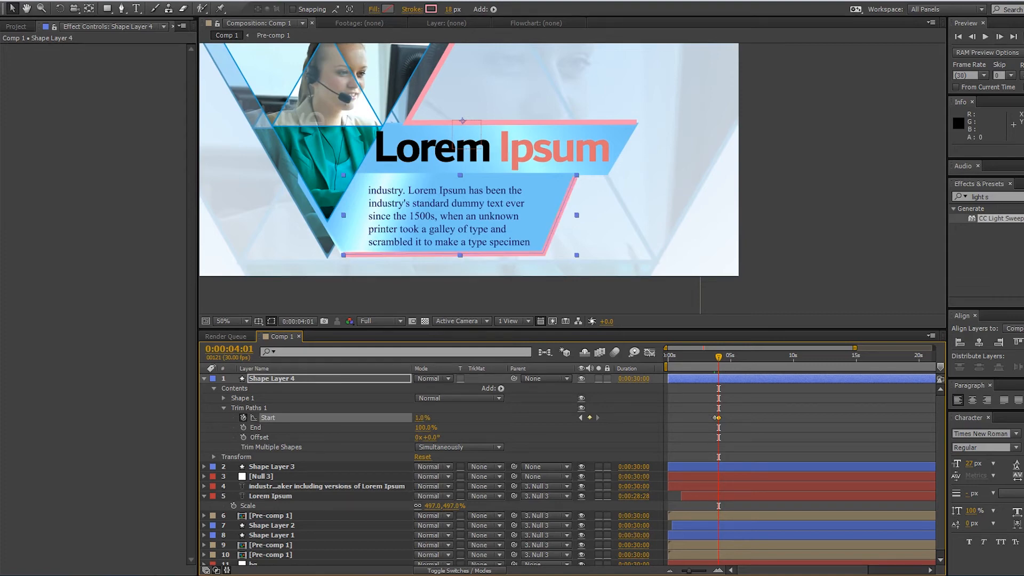
Keyframe Trim Paths End at 100% at 0:00:04:01 and set the Start keyframe there to 0%
{"action": "left_click", "coordinate": [243, 427]}
{"action": "left_click_drag", "start_coordinate": [854, 347], "coordinate": [734, 347]}
{"action": "left_click_drag", "start_coordinate": [799, 356], "coordinate": [814, 356]}
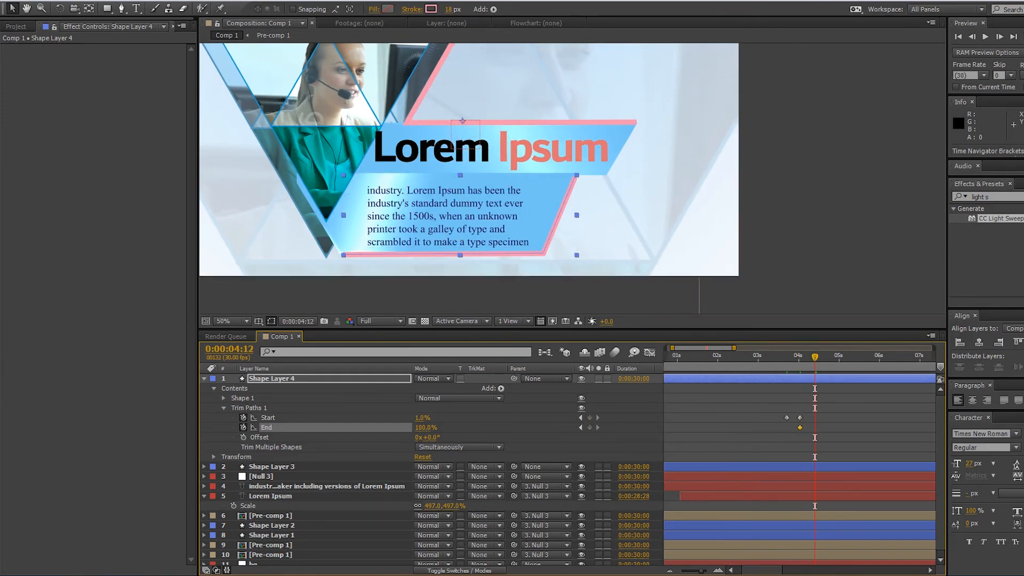
{"action": "key", "text": "j"}
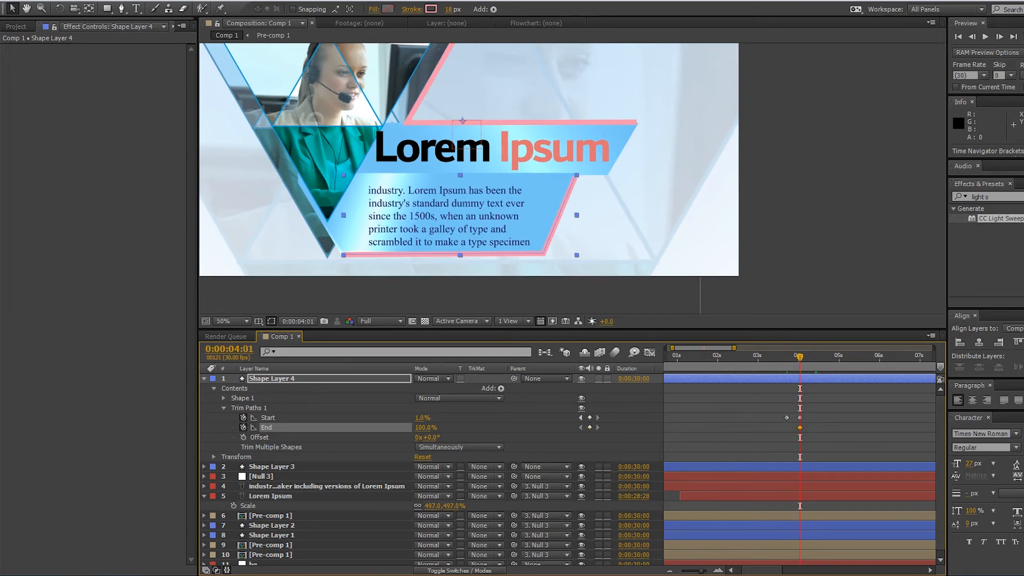
{"action": "left_click", "coordinate": [421, 418]}
{"action": "left_click", "coordinate": [848, 426]}
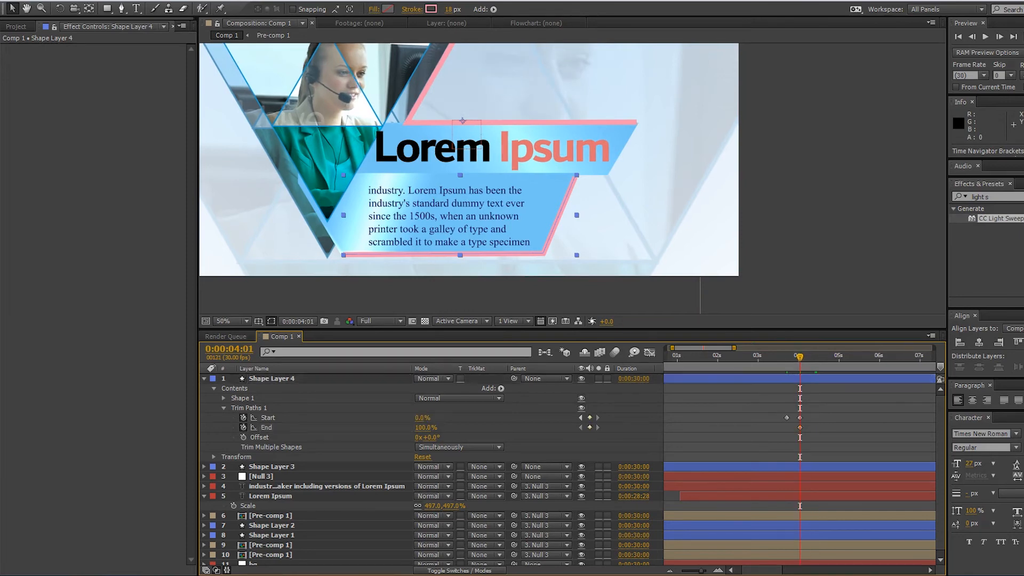
Keyframe Trim Paths End at 0% at 0:00:04:12 and apply Easy Ease to all the Start and End keyframes
{"action": "left_click_drag", "start_coordinate": [799, 356], "coordinate": [815, 356]}
{"action": "left_click_drag", "start_coordinate": [426, 428], "coordinate": [373, 428]}
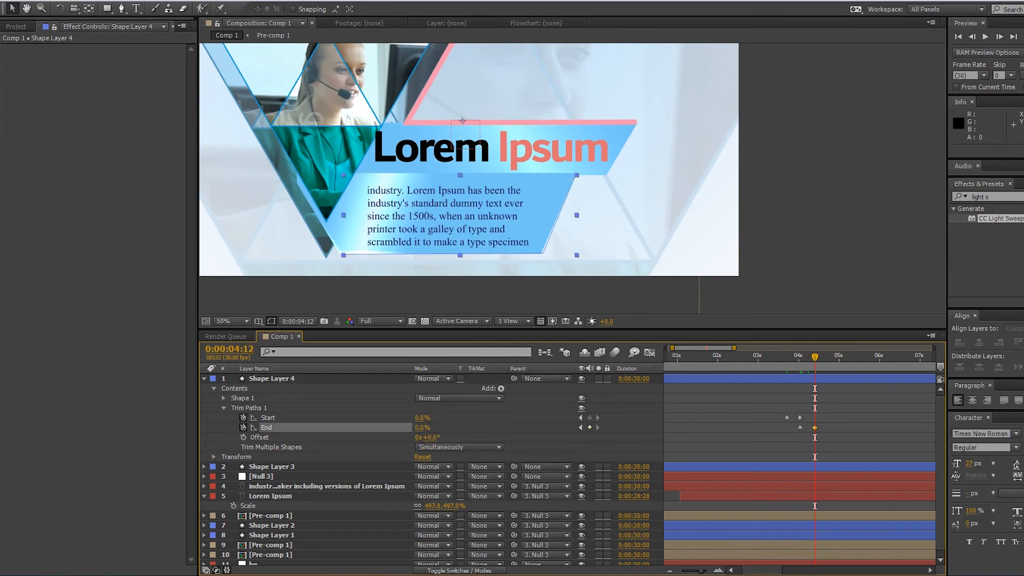
{"action": "left_click_drag", "start_coordinate": [754, 404], "coordinate": [880, 438]}
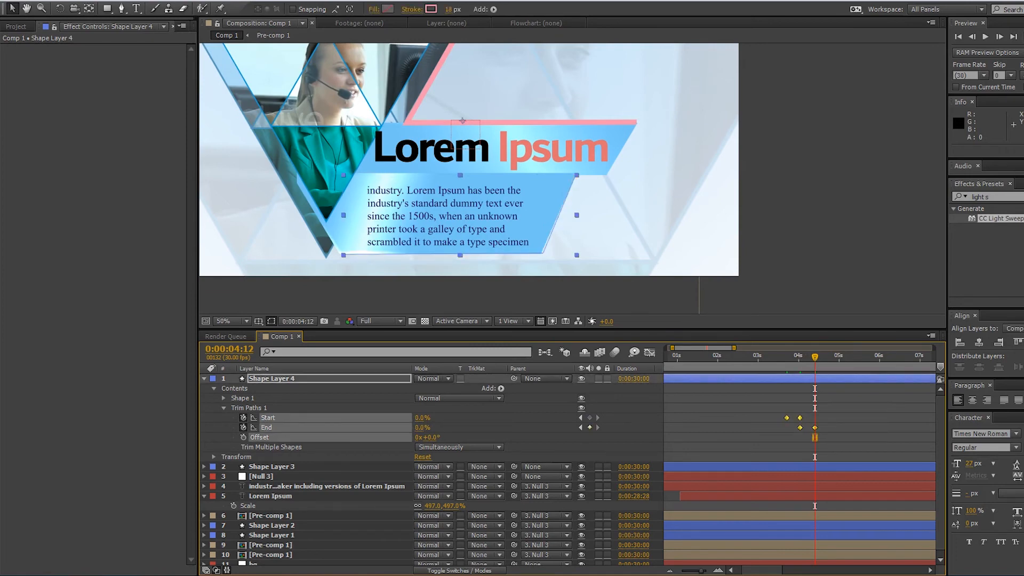
{"action": "left_click", "coordinate": [779, 356]}
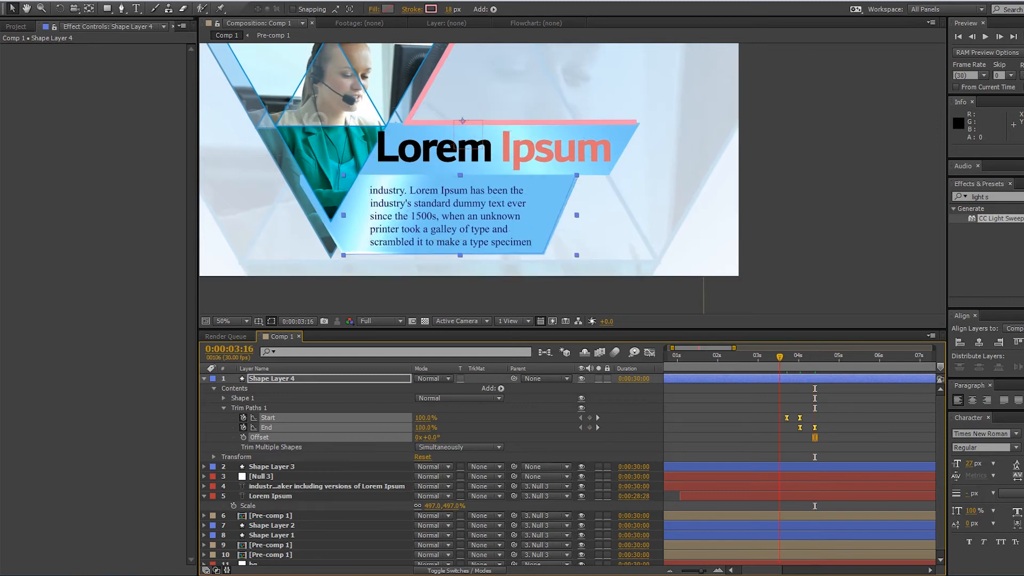
Lower the preview resolution to Quarter and slow the line animation by spreading its trim keyframes out to about 0:00:04:10 and 0:00:05:01
{"action": "left_click", "coordinate": [380, 321]}
{"action": "left_click", "coordinate": [387, 390]}
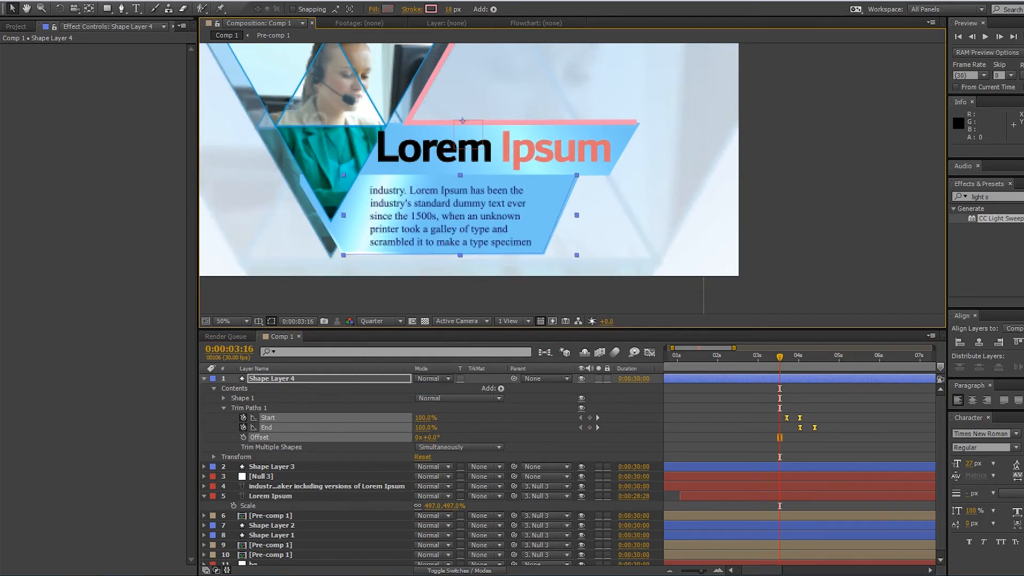
{"action": "key", "text": "space"}
{"action": "key", "text": "space"}
{"action": "mouse_move", "coordinate": [760, 408]}
{"action": "left_mouse_down"}
{"action": "mouse_move", "coordinate": [827, 433]}
{"action": "mouse_move", "coordinate": [819, 428]}
{"action": "left_mouse_up"}
{"action": "key", "text": "space"}
{"action": "key", "text": "space"}
{"action": "mouse_move", "coordinate": [766, 407]}
{"action": "left_mouse_down"}
{"action": "mouse_move", "coordinate": [826, 434]}
{"action": "mouse_move", "coordinate": [840, 427]}
{"action": "left_mouse_up"}
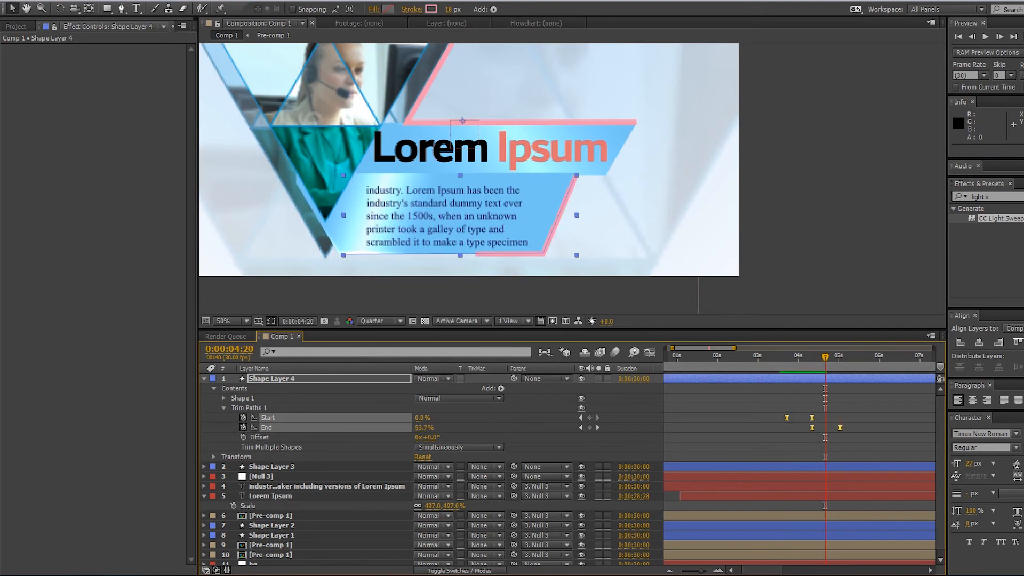
Play back the bar, text and pink line animation to check the timing of the lower line's reveal
{"action": "left_click_drag", "start_coordinate": [824, 357], "coordinate": [768, 357]}
{"action": "scroll", "coordinate": [509, 209], "scroll_direction": "down", "scroll_amount": 2}
{"action": "left_click", "coordinate": [509, 210]}
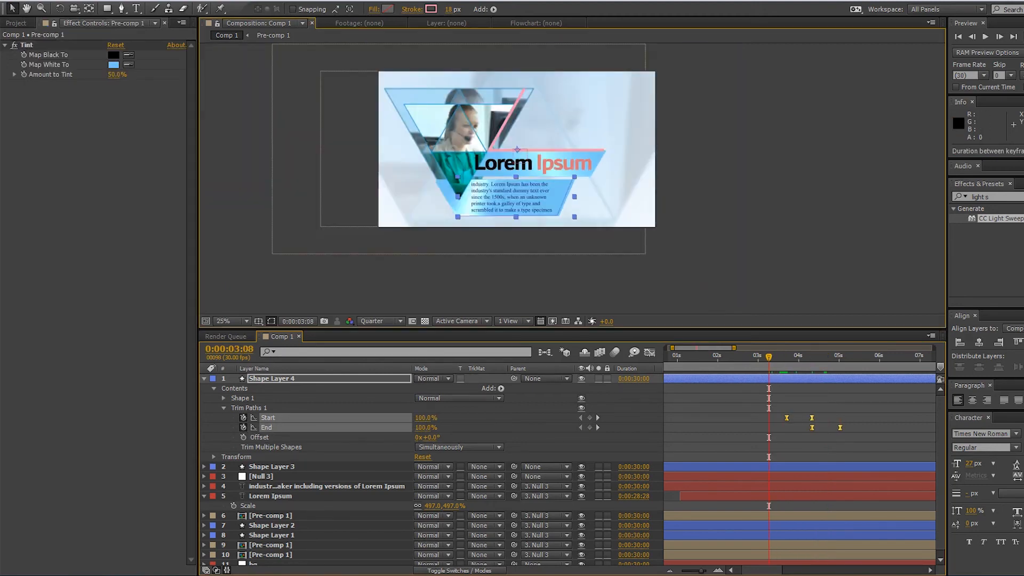
{"action": "key", "text": "space"}
{"action": "key", "text": "space"}
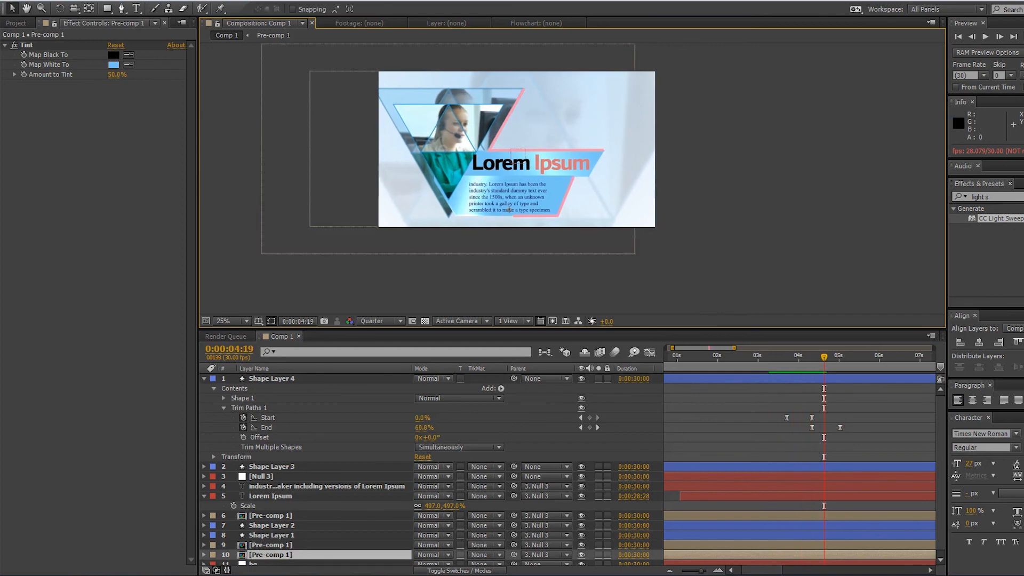
{"action": "key", "text": "space"}
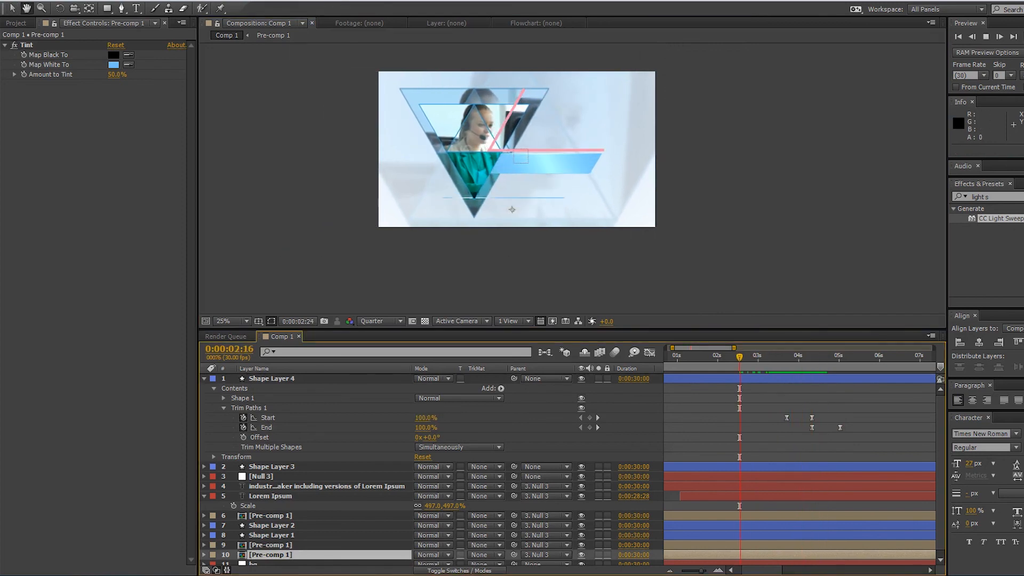
{"action": "key", "text": "space"}
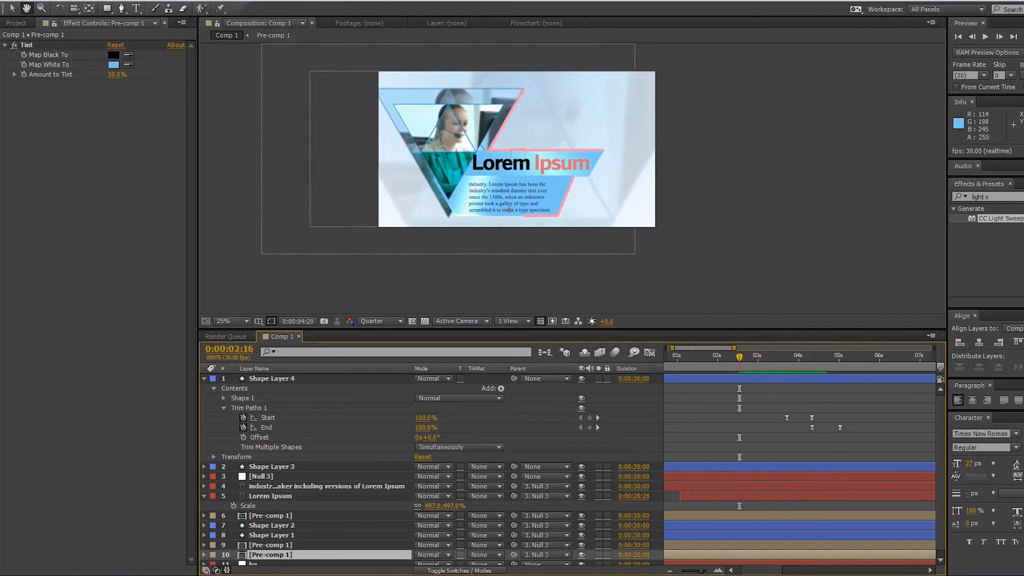
Copy Shape Layer 4's animated Trim Paths onto Shape Layer 3 at 0:00:04:20 and reveal that layer's keyframes
{"action": "left_click", "coordinate": [509, 210]}
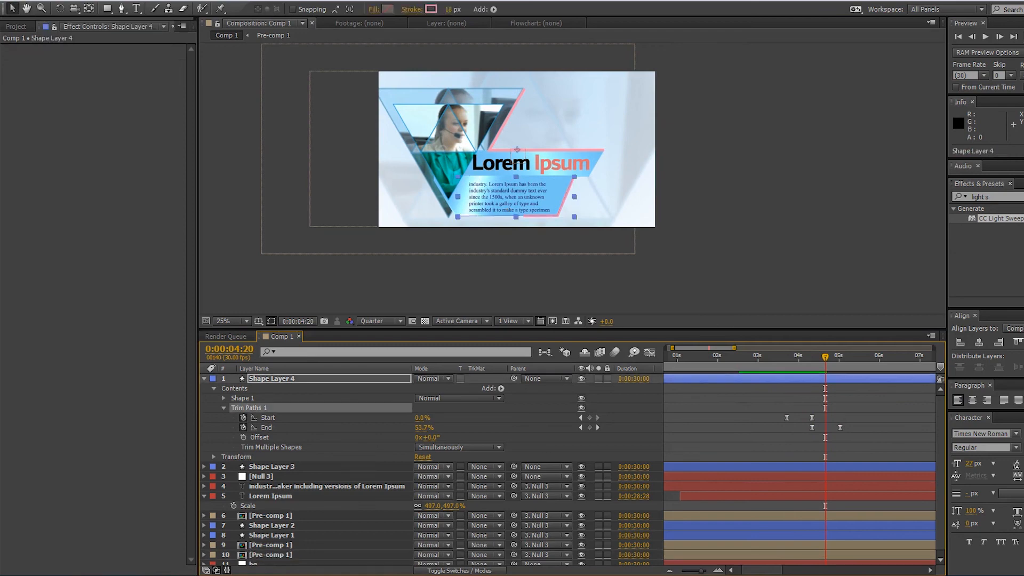
{"action": "left_click", "coordinate": [272, 378]}
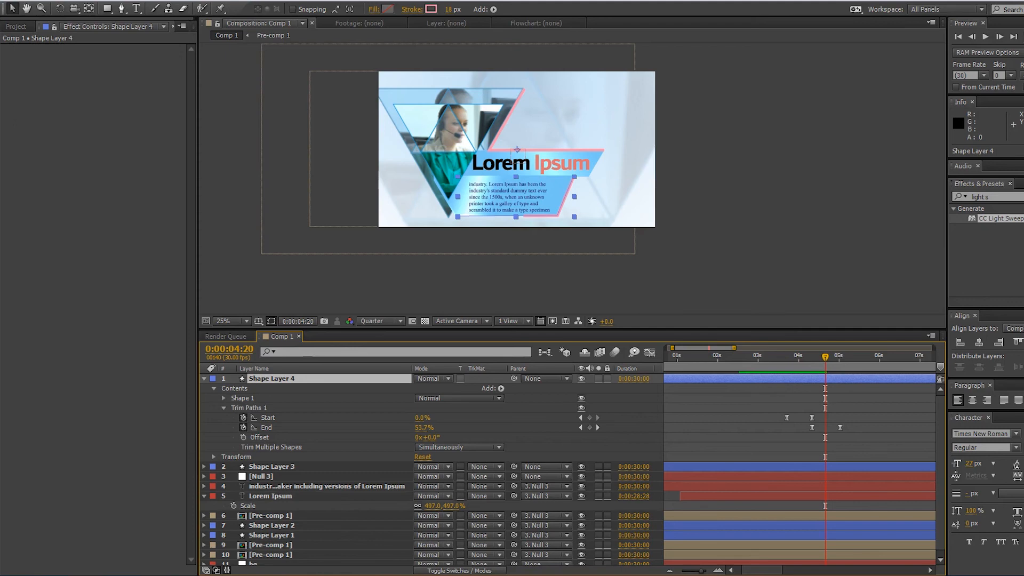
{"action": "left_click", "coordinate": [557, 151]}
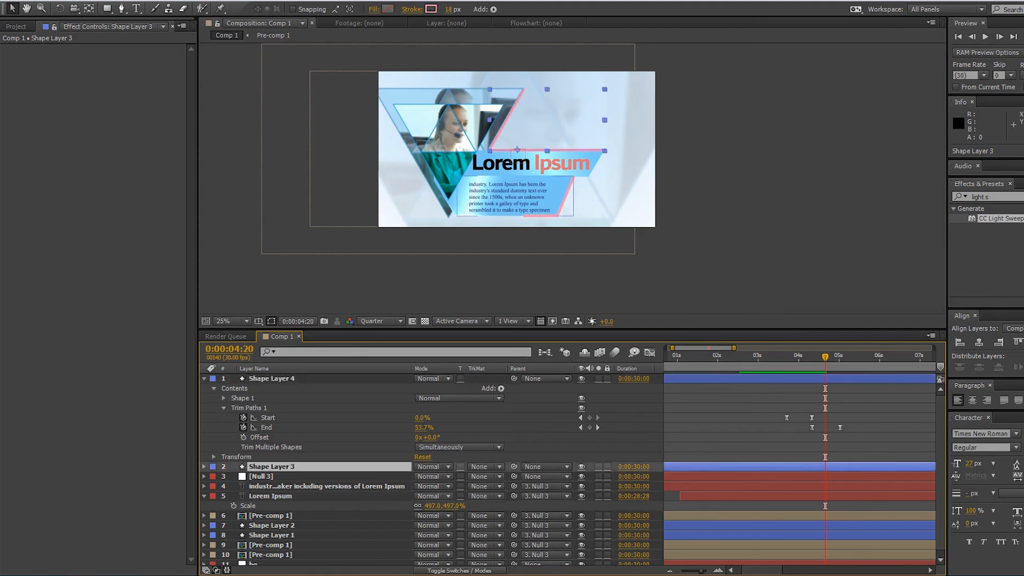
{"action": "key", "text": "Return"}
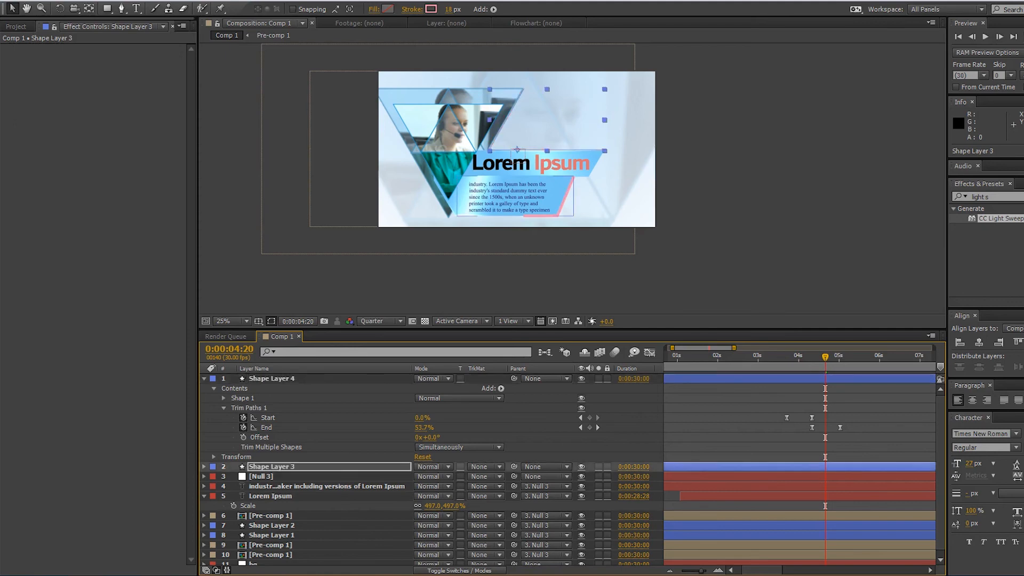
{"action": "key", "text": "u"}
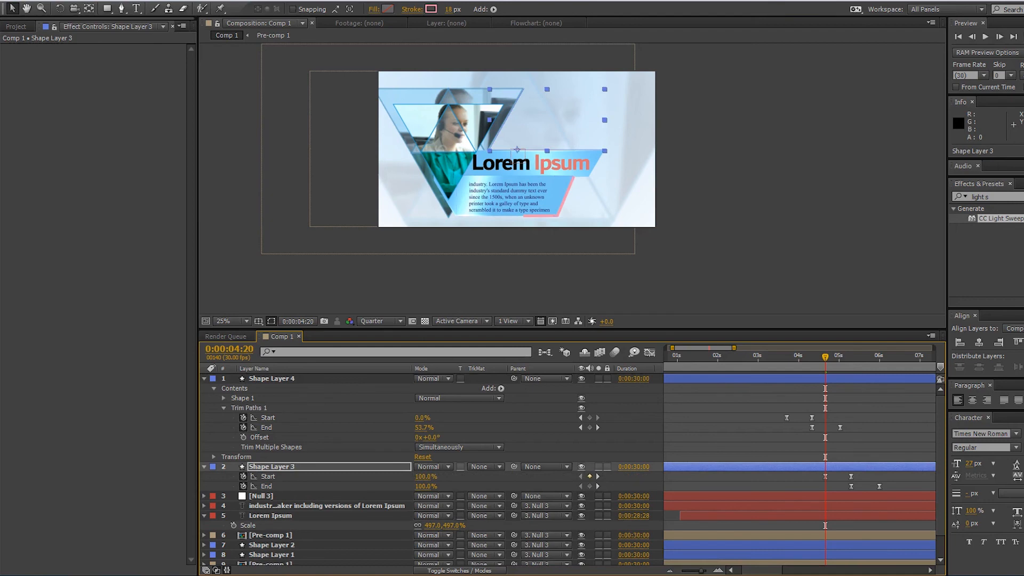
Preview the whole composition from the start to examine how both pink lines draw on and off
{"action": "key", "text": "space"}
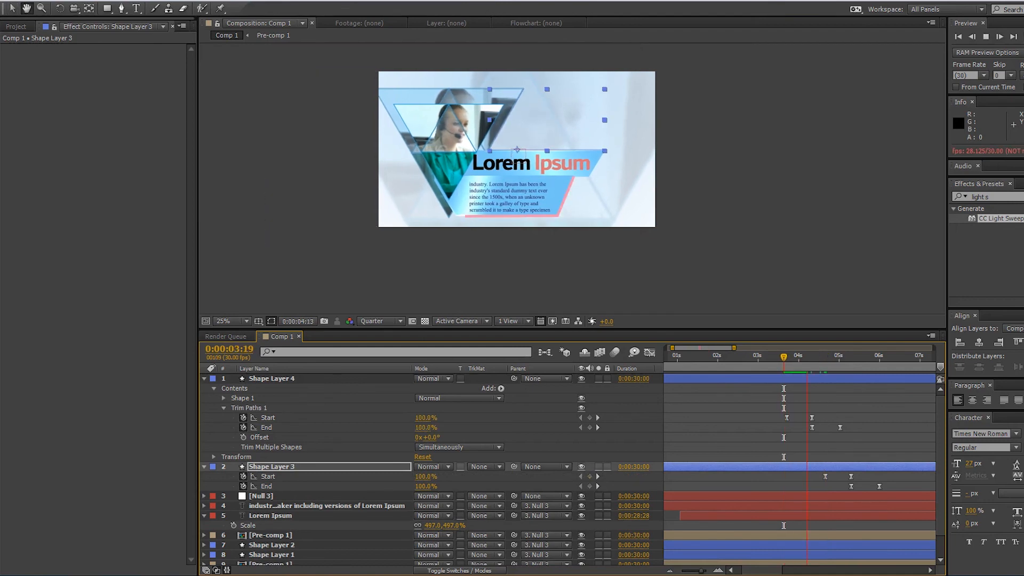
{"action": "key", "text": "space"}
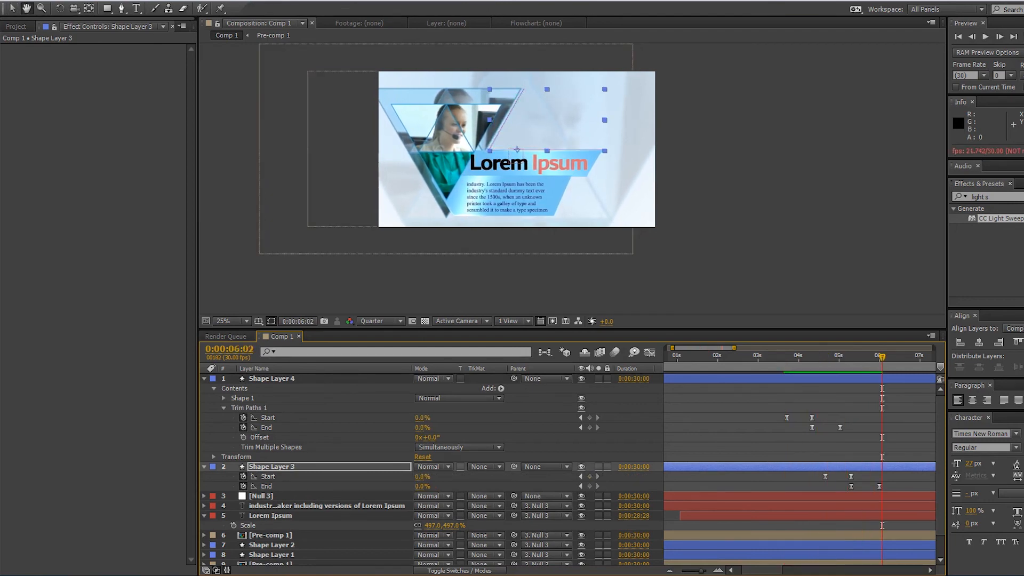
{"action": "scroll", "coordinate": [547, 160], "scroll_direction": "down", "scroll_amount": 1}
{"action": "mouse_move", "coordinate": [547, 163]}
{"action": "left_mouse_down"}
{"action": "mouse_move", "coordinate": [519, 155]}
{"action": "mouse_move", "coordinate": [547, 160]}
{"action": "left_mouse_up"}
{"action": "scroll", "coordinate": [518, 155], "scroll_direction": "up", "scroll_amount": 1}
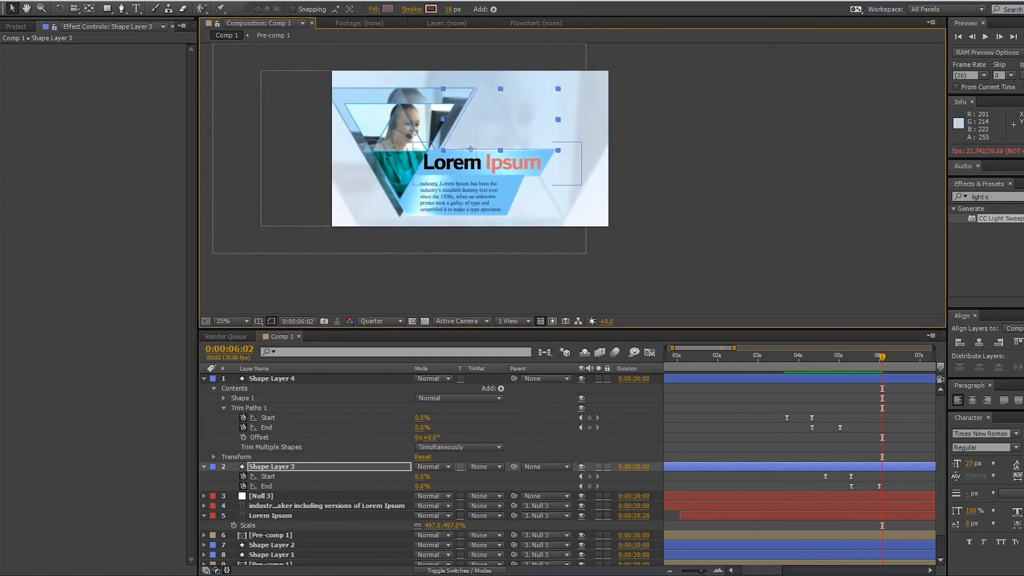
{"action": "left_click", "coordinate": [459, 210]}
{"action": "key", "text": "space"}
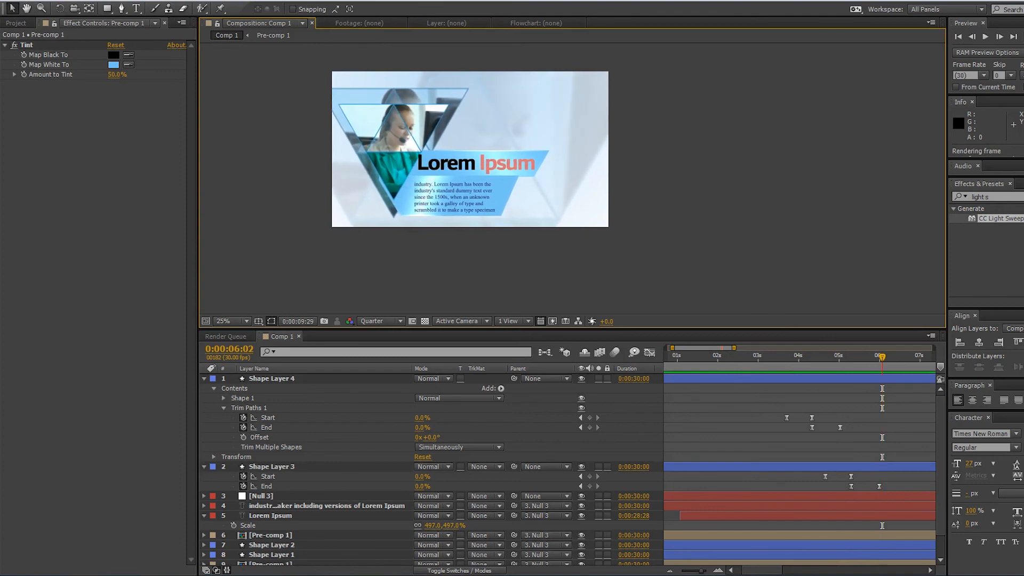
{"action": "key", "text": "space"}
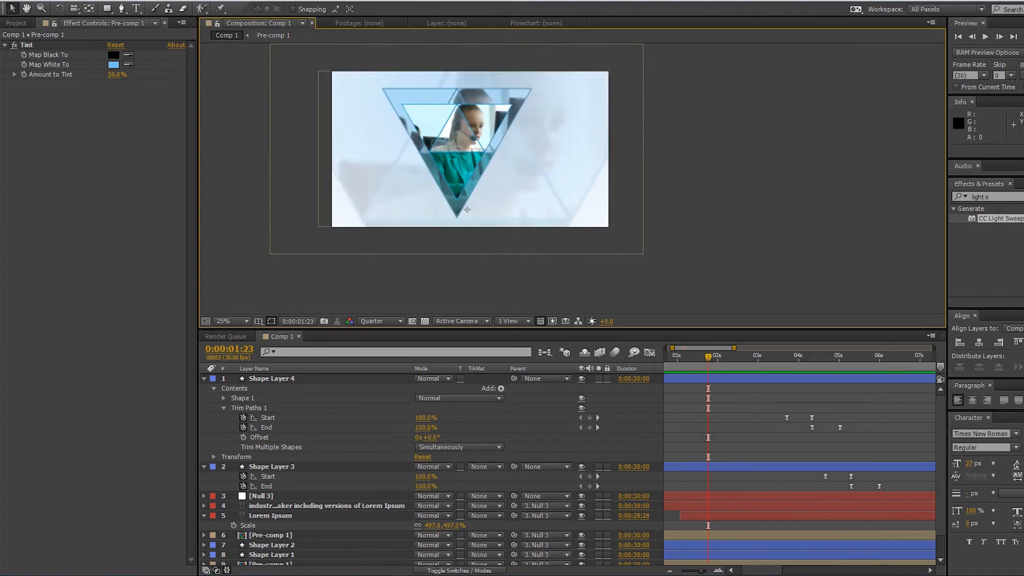
{"action": "key", "text": "minus"}
{"action": "key", "text": "space"}
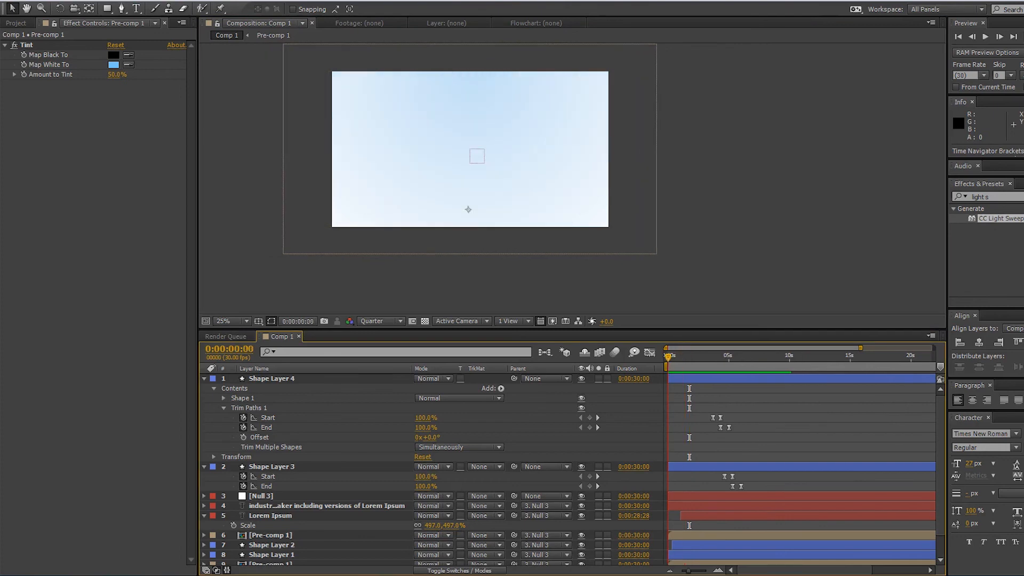